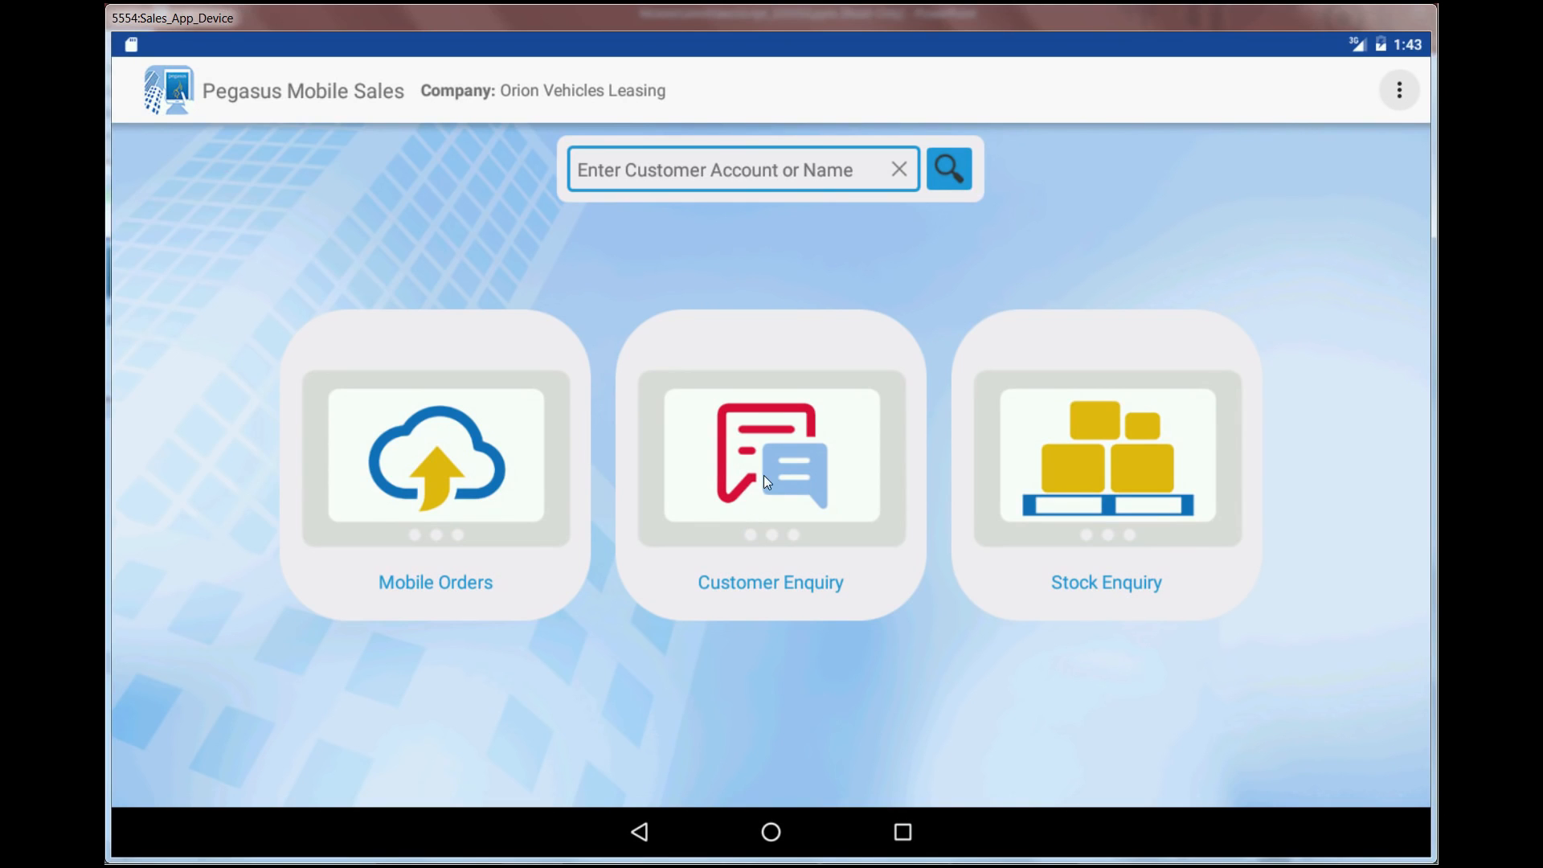
- Examine the contact, credit and outstanding invoice details of Adams Light Engineering Ltd and Abington Hire Limited in Customer Enquiry
{"action": "left_click", "coordinate": [764, 477]}
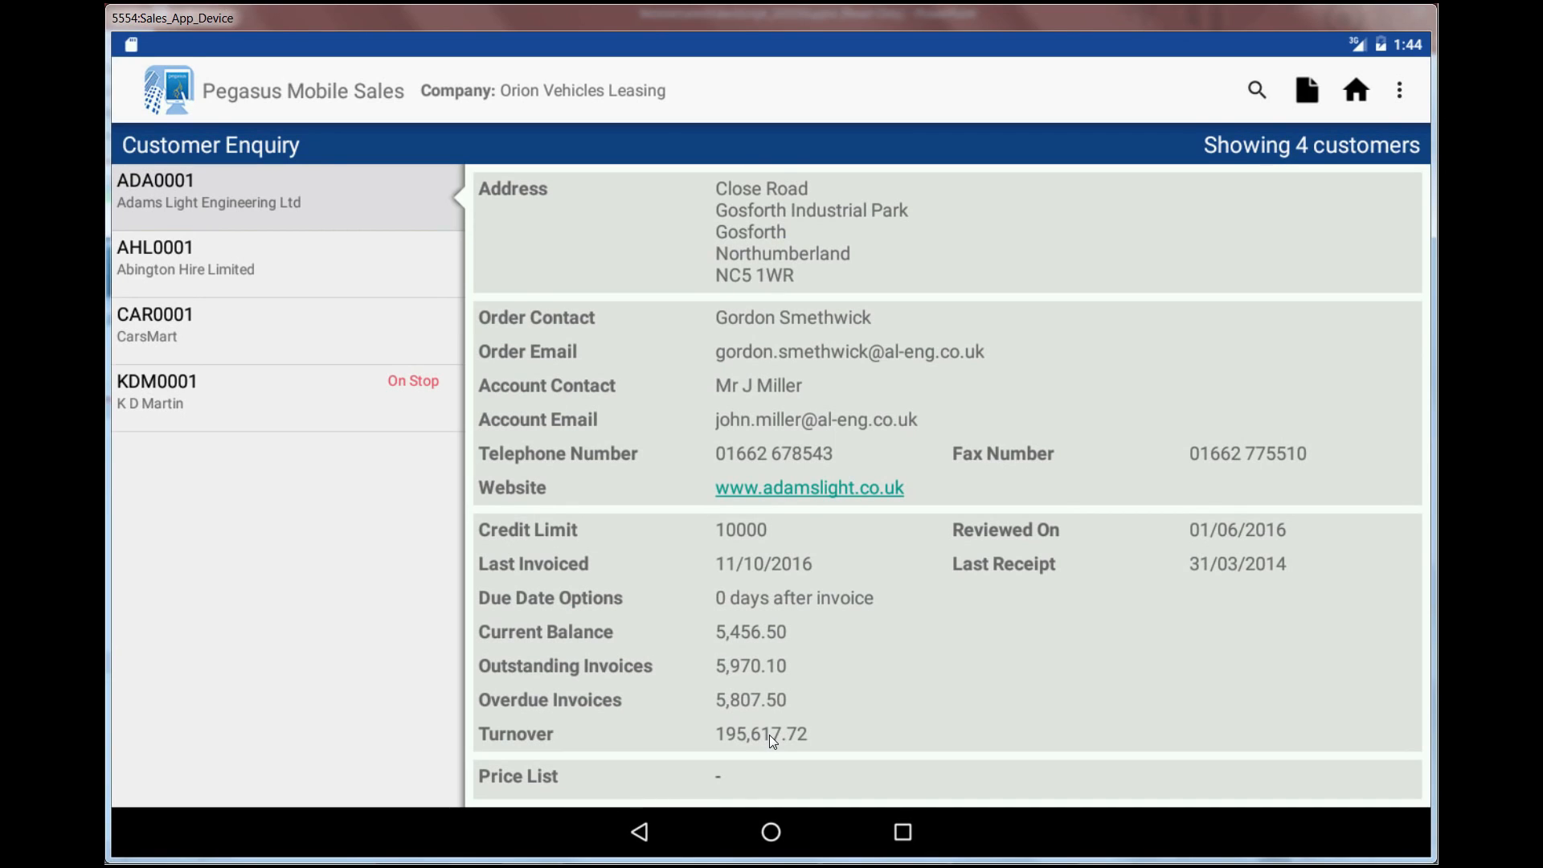
{"action": "scroll", "coordinate": [860, 648], "scroll_direction": "down", "scroll_amount": 1}
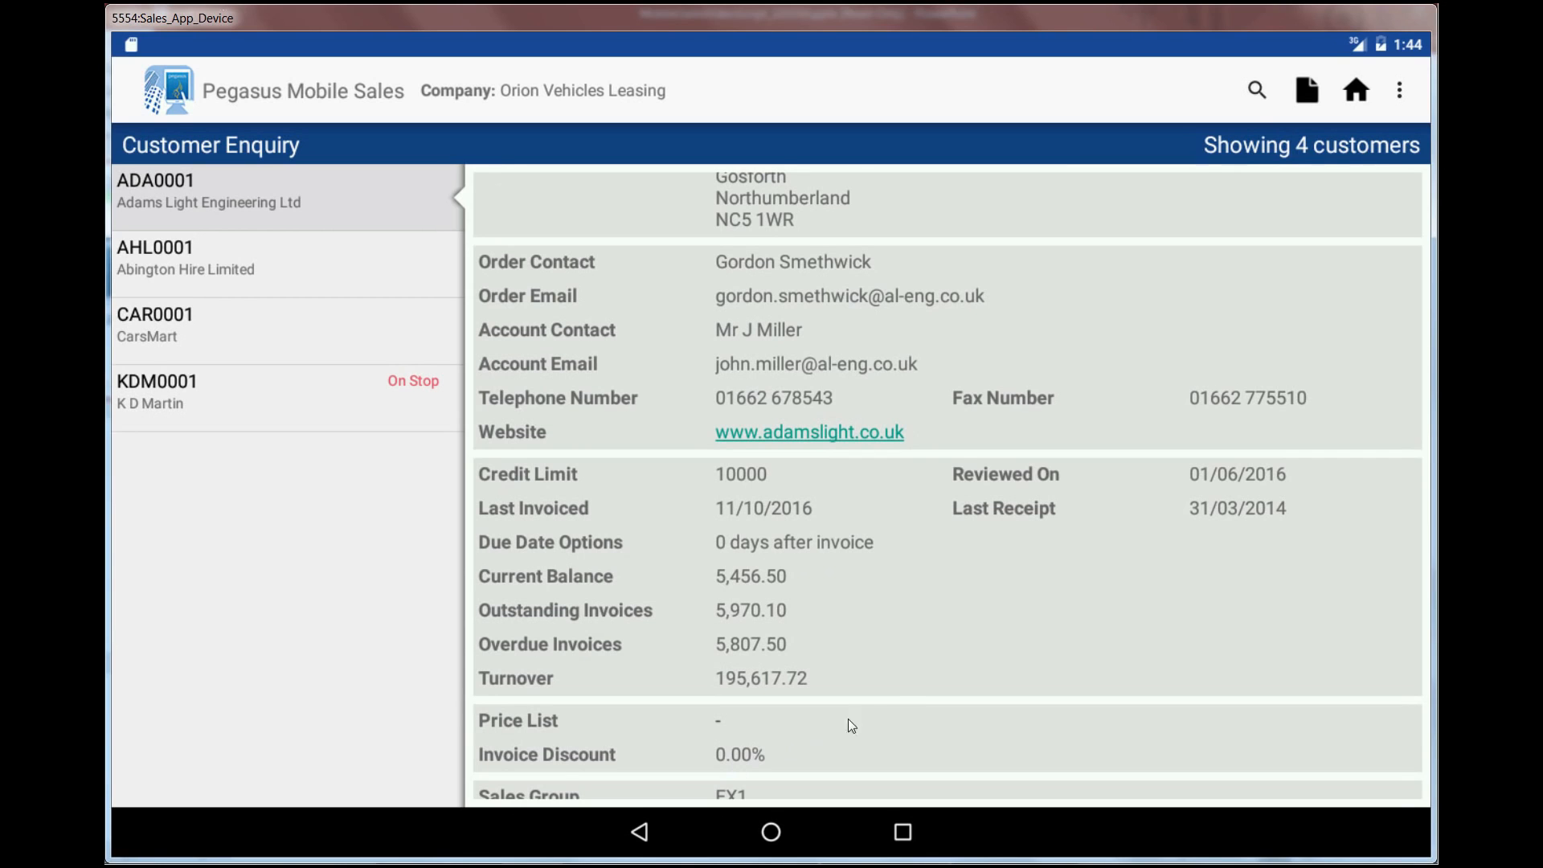
{"action": "scroll", "coordinate": [831, 378], "scroll_direction": "down", "scroll_amount": 5}
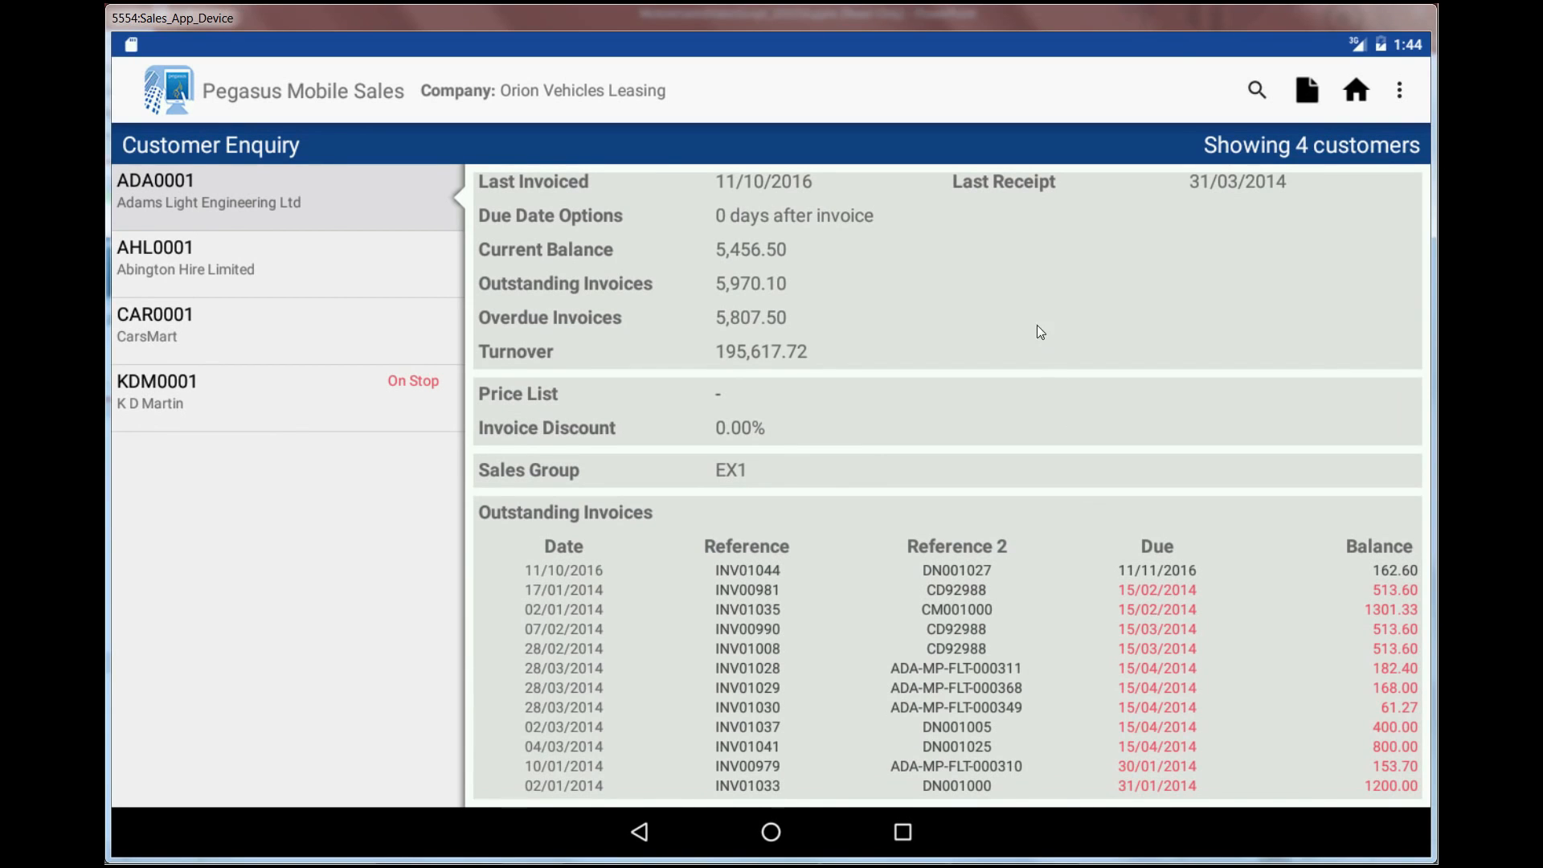
{"action": "scroll", "coordinate": [936, 600], "scroll_direction": "up", "scroll_amount": 5}
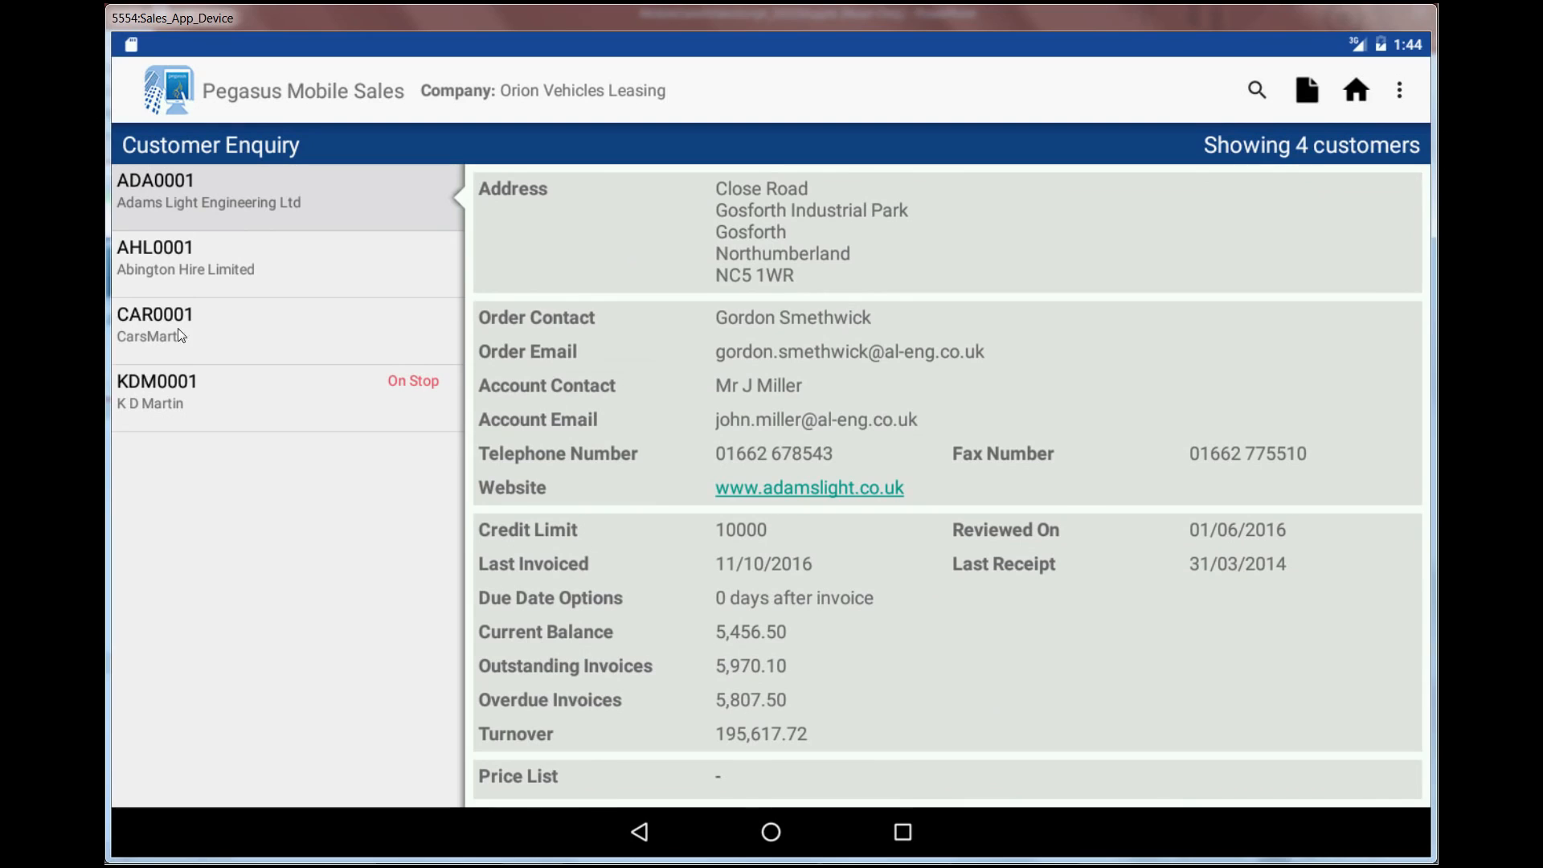
{"action": "left_click", "coordinate": [148, 251]}
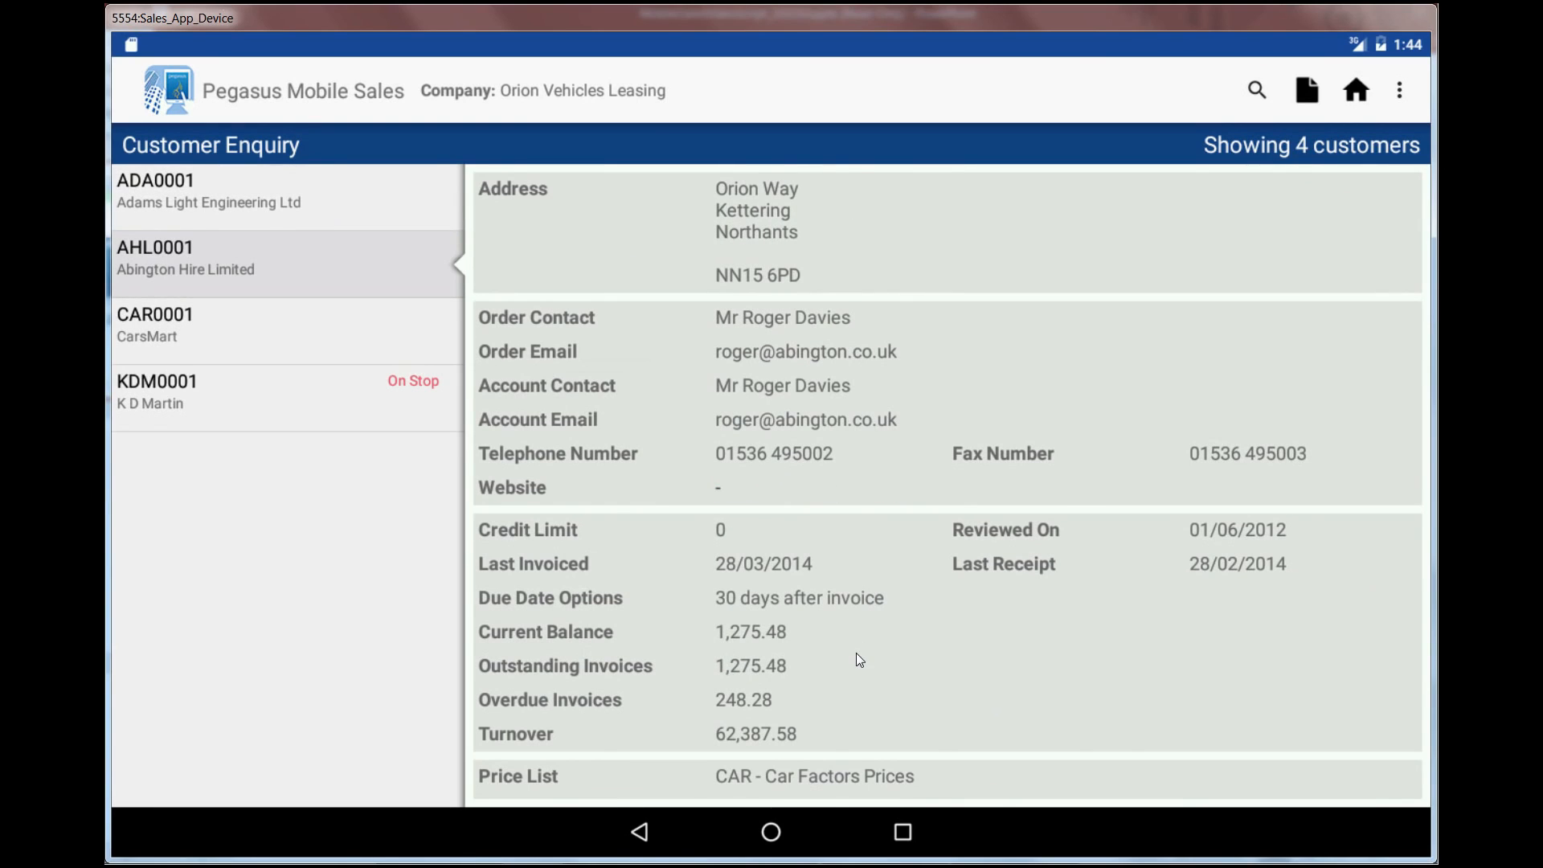
{"action": "scroll", "coordinate": [855, 555], "scroll_direction": "down", "scroll_amount": 2}
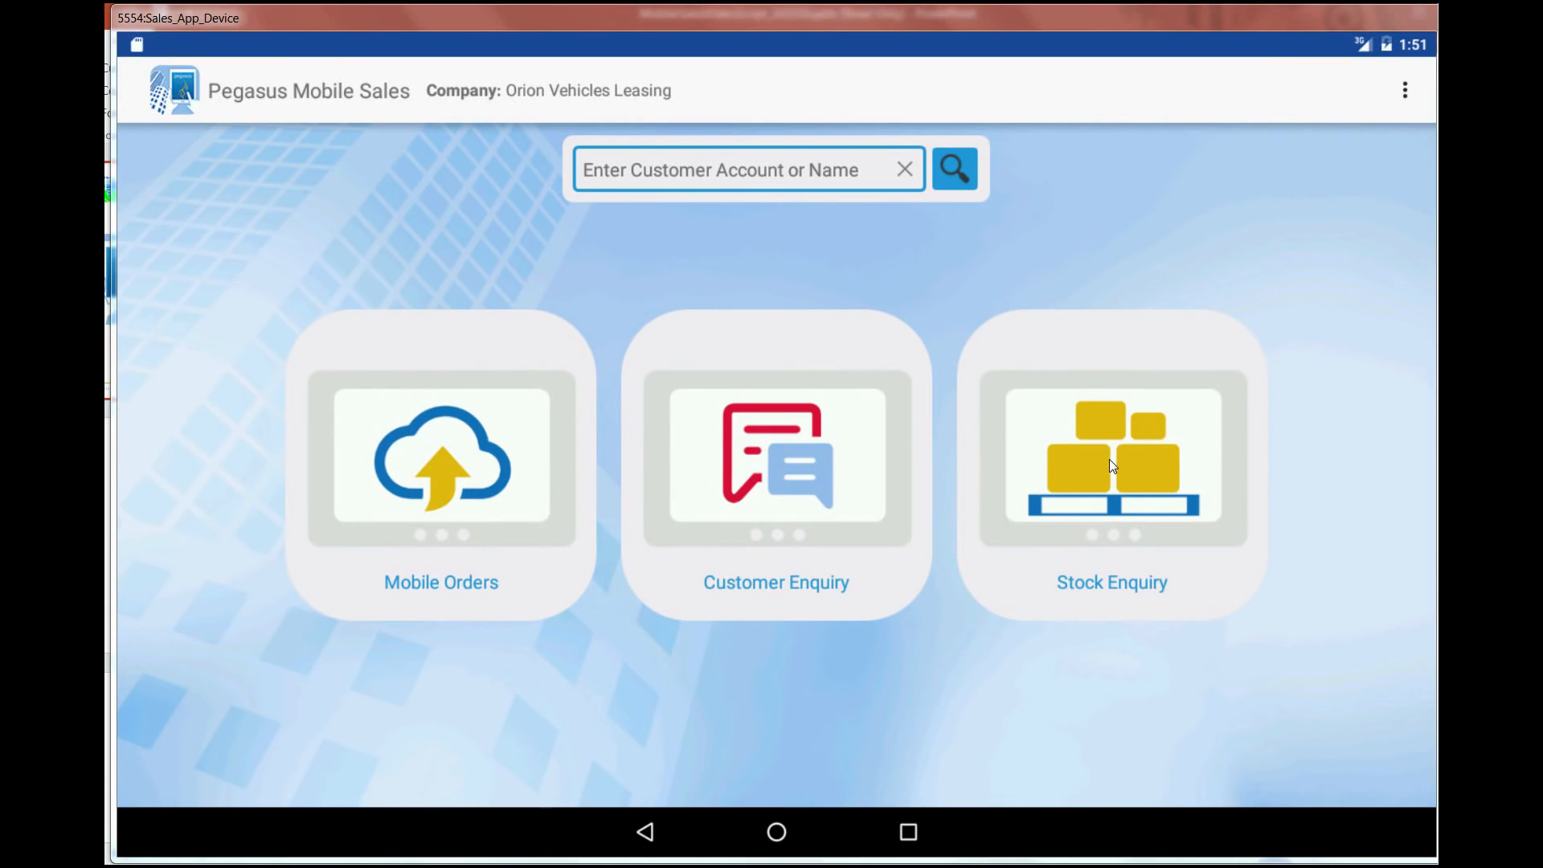
- Search Stock Enquiry for products matching "c"
{"action": "left_click", "coordinate": [1109, 460]}
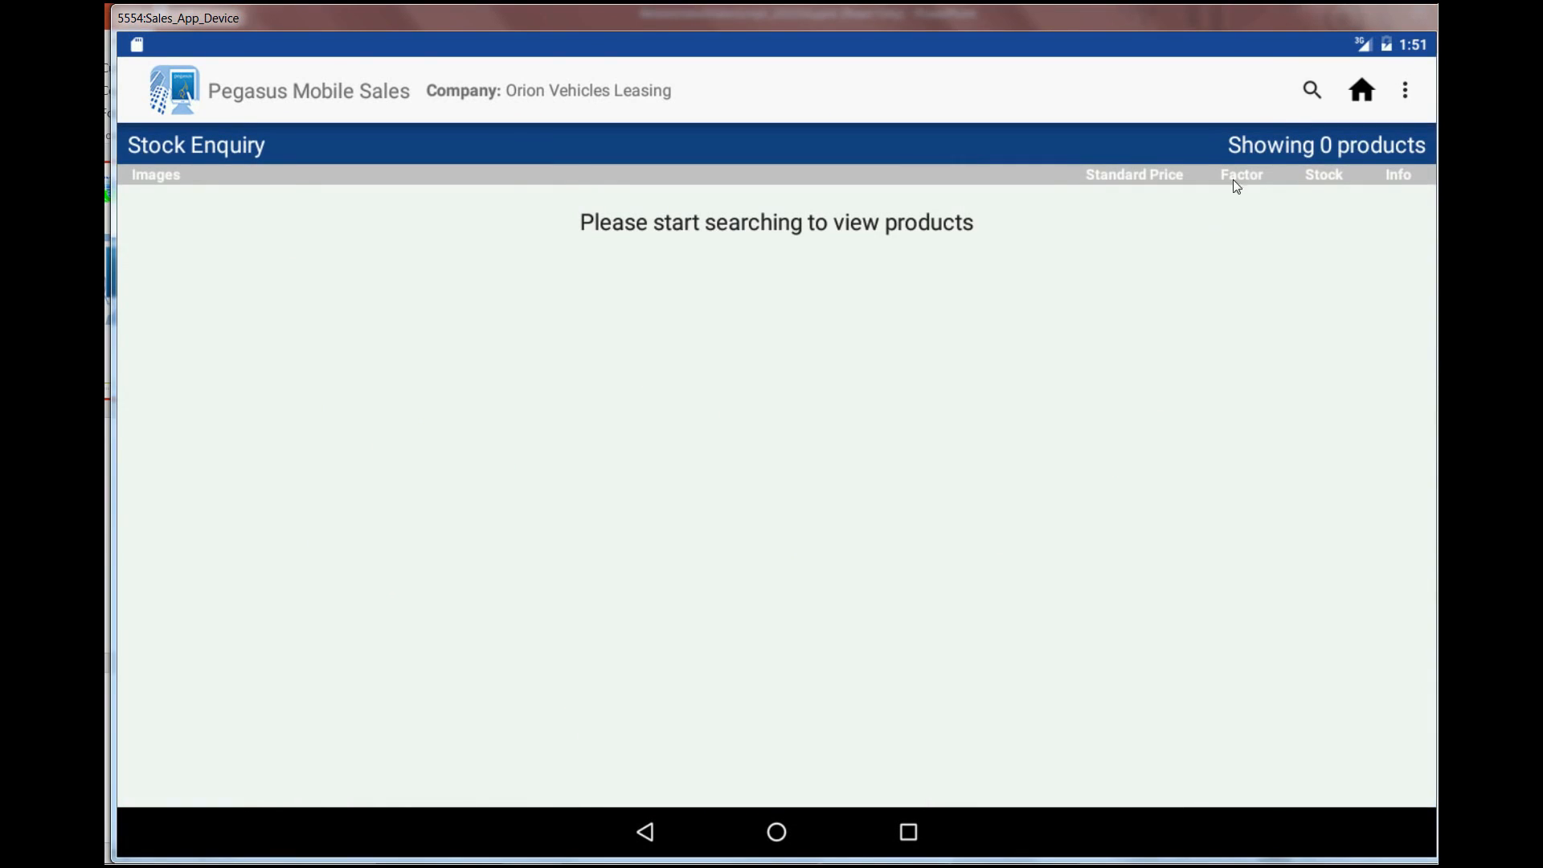
{"action": "left_click", "coordinate": [1311, 90]}
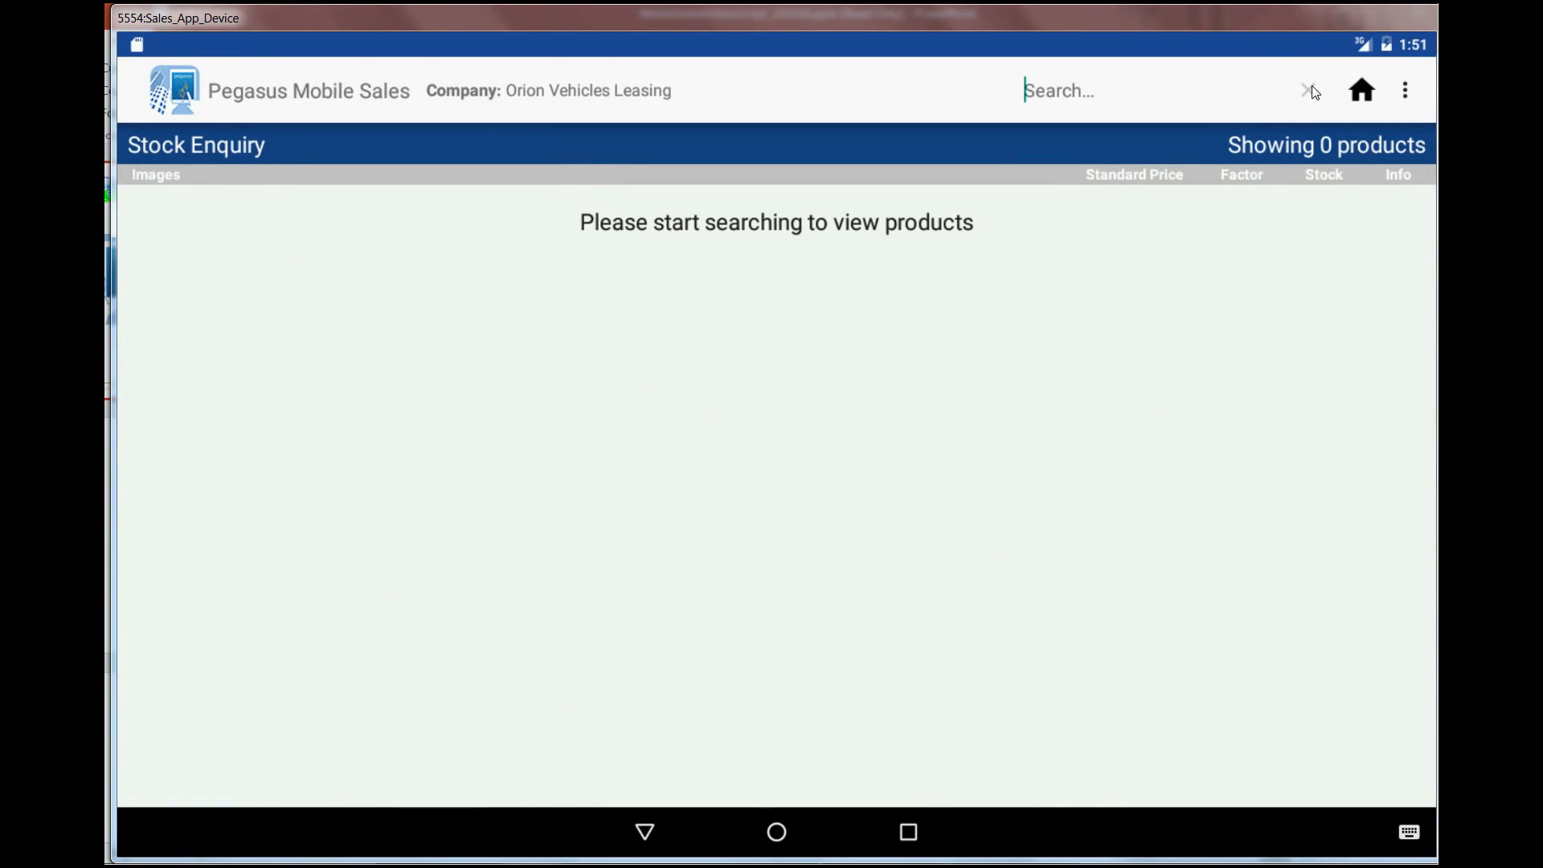
{"action": "type", "text": "c"}
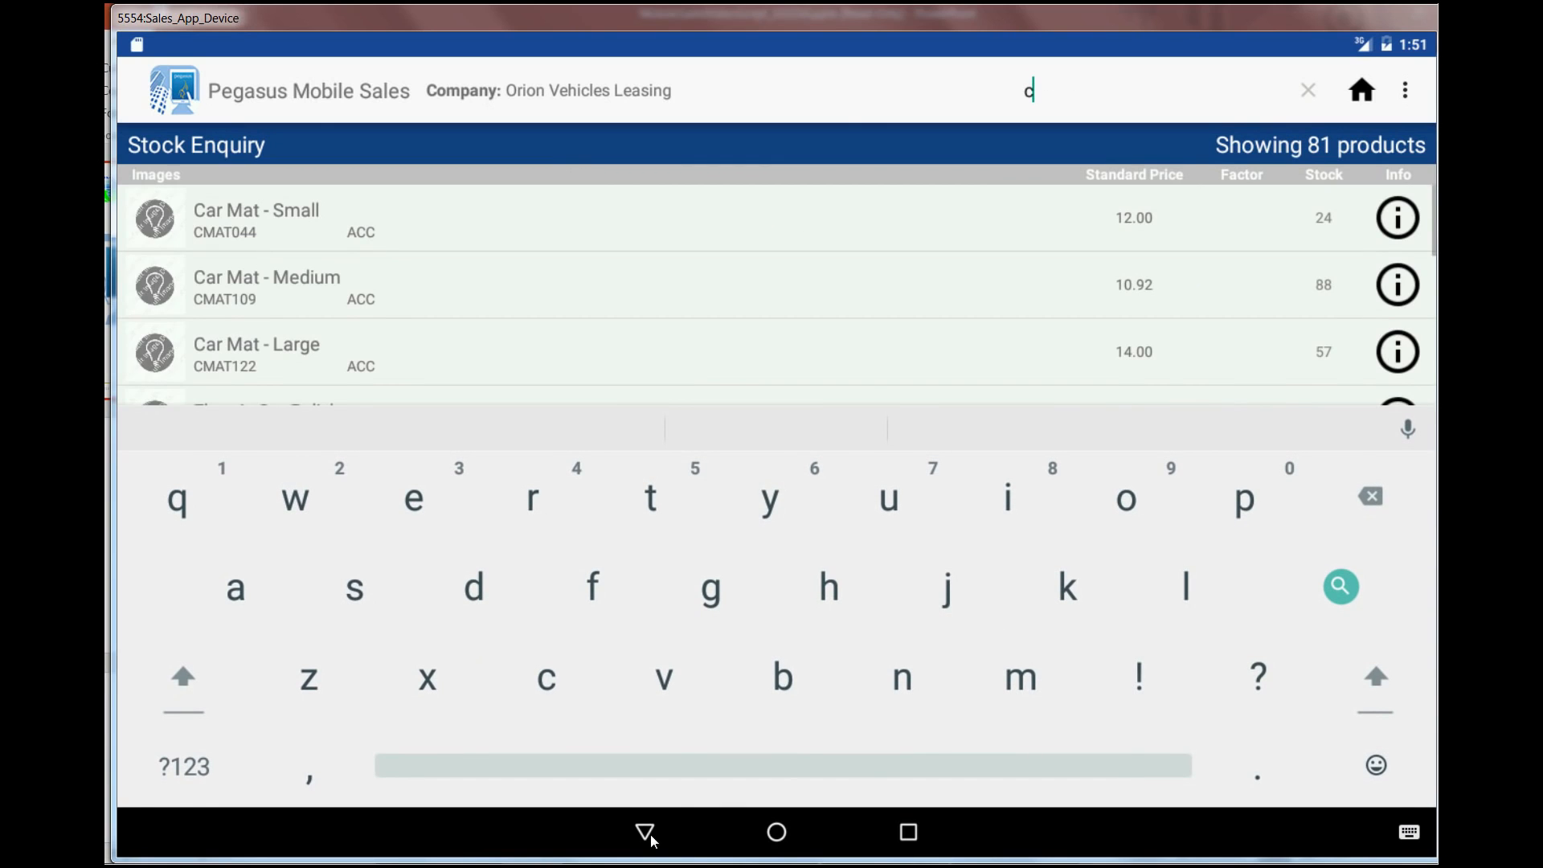
{"action": "left_click", "coordinate": [645, 832]}
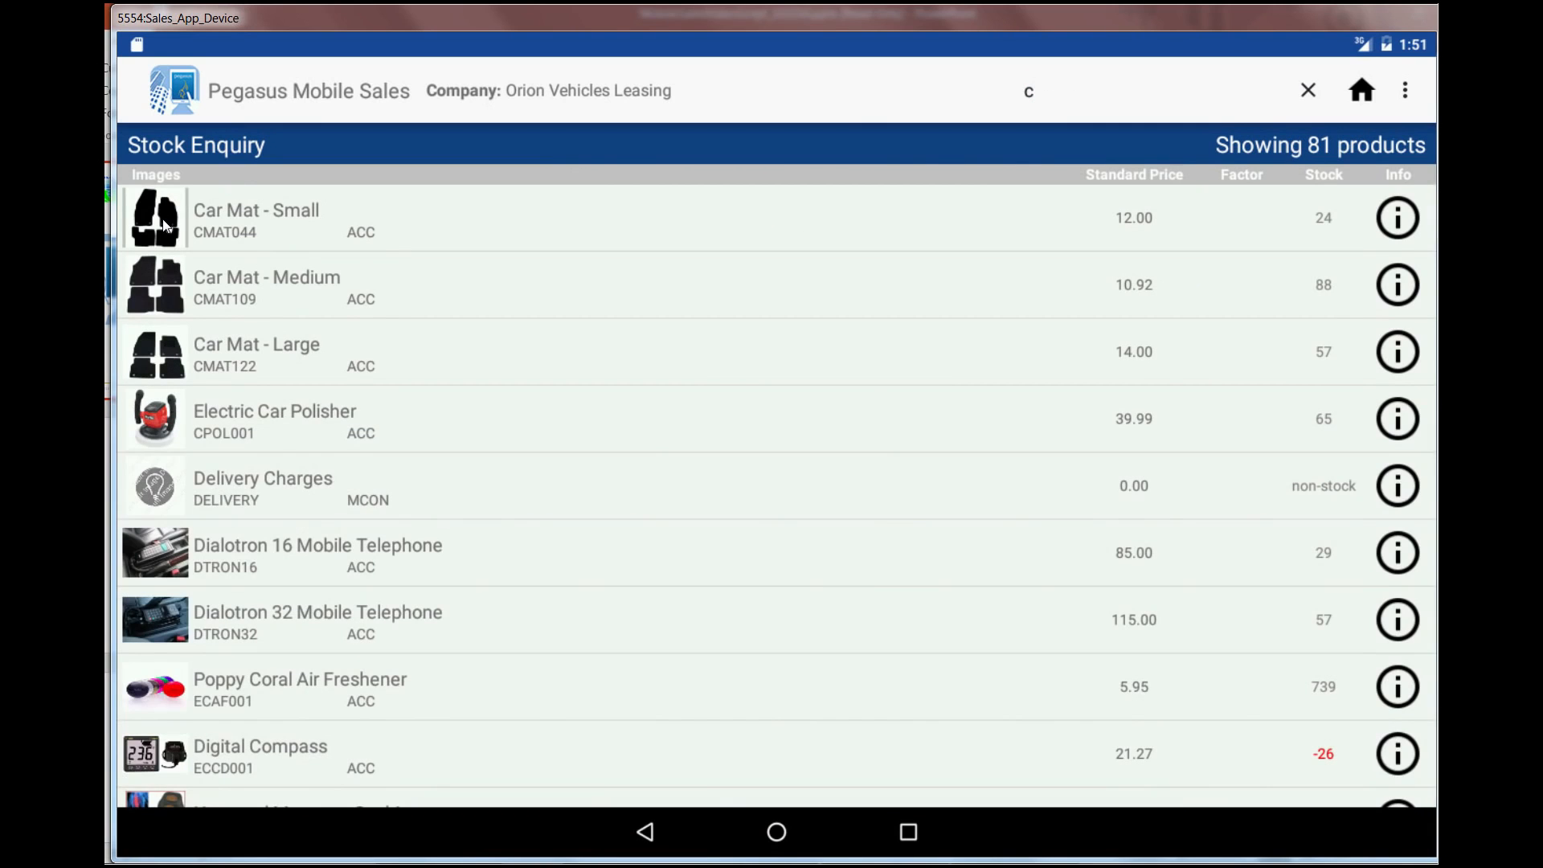
- Review the pictures and product information of Car Mat - Small, and return to the home screen
{"action": "left_click", "coordinate": [163, 226]}
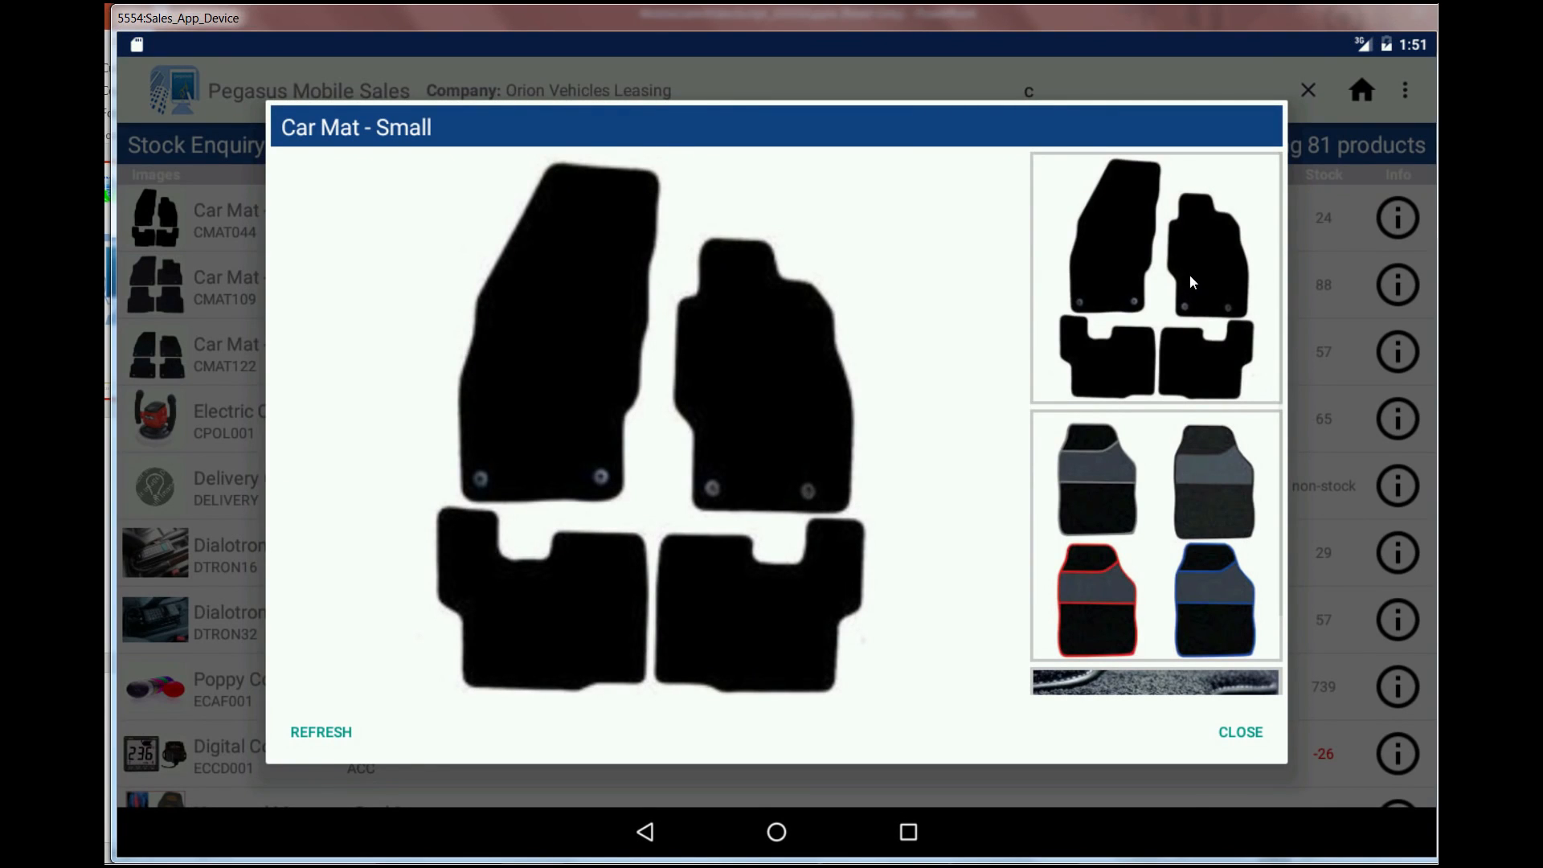
{"action": "scroll", "coordinate": [1189, 275], "scroll_direction": "down", "scroll_amount": 1}
{"action": "left_click", "coordinate": [1242, 732]}
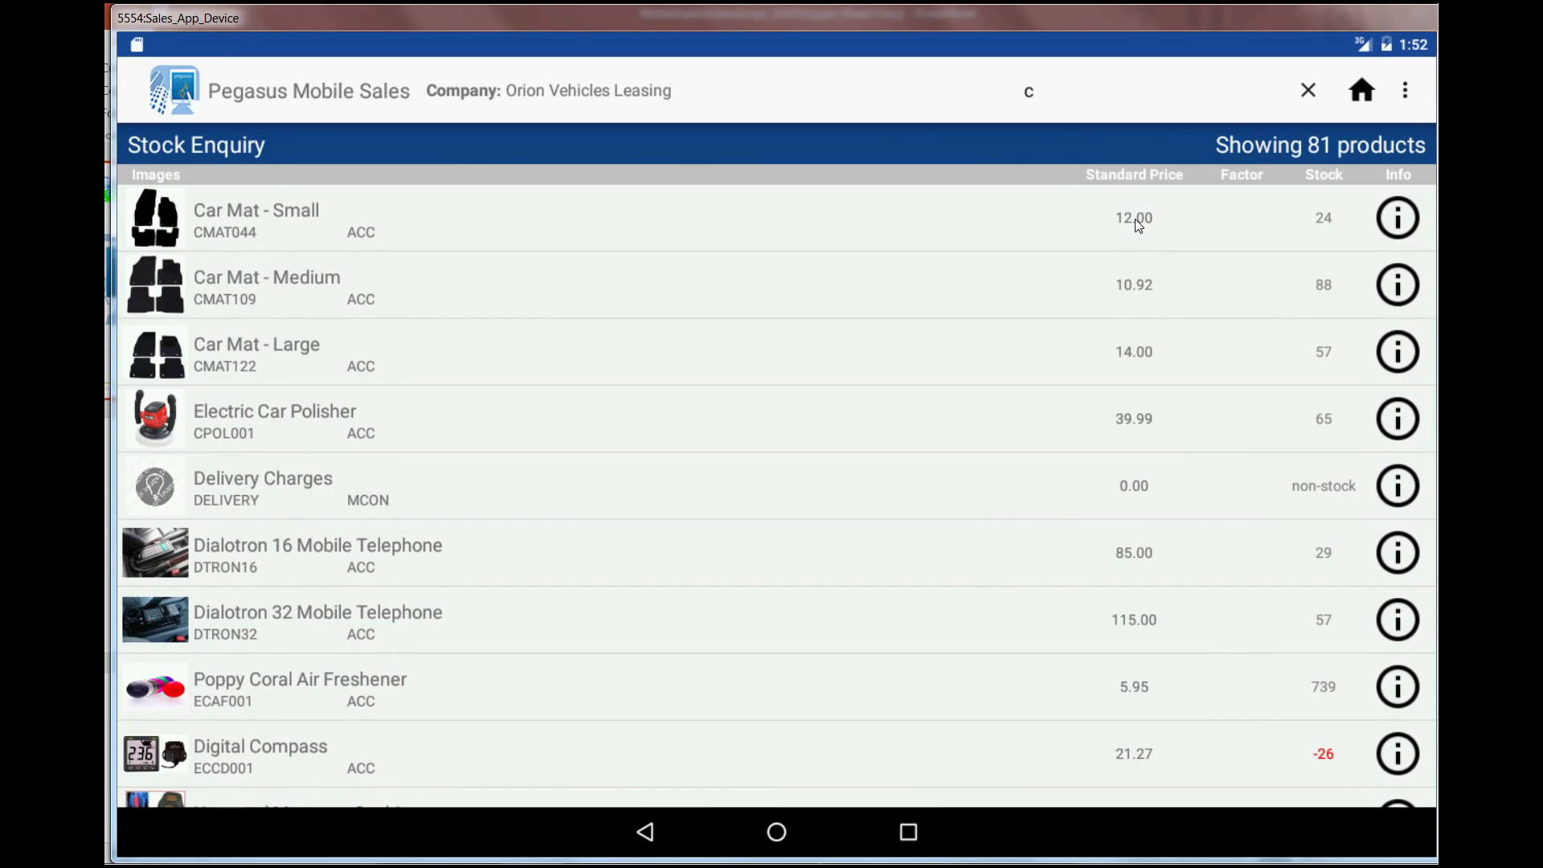
{"action": "left_click", "coordinate": [1399, 224]}
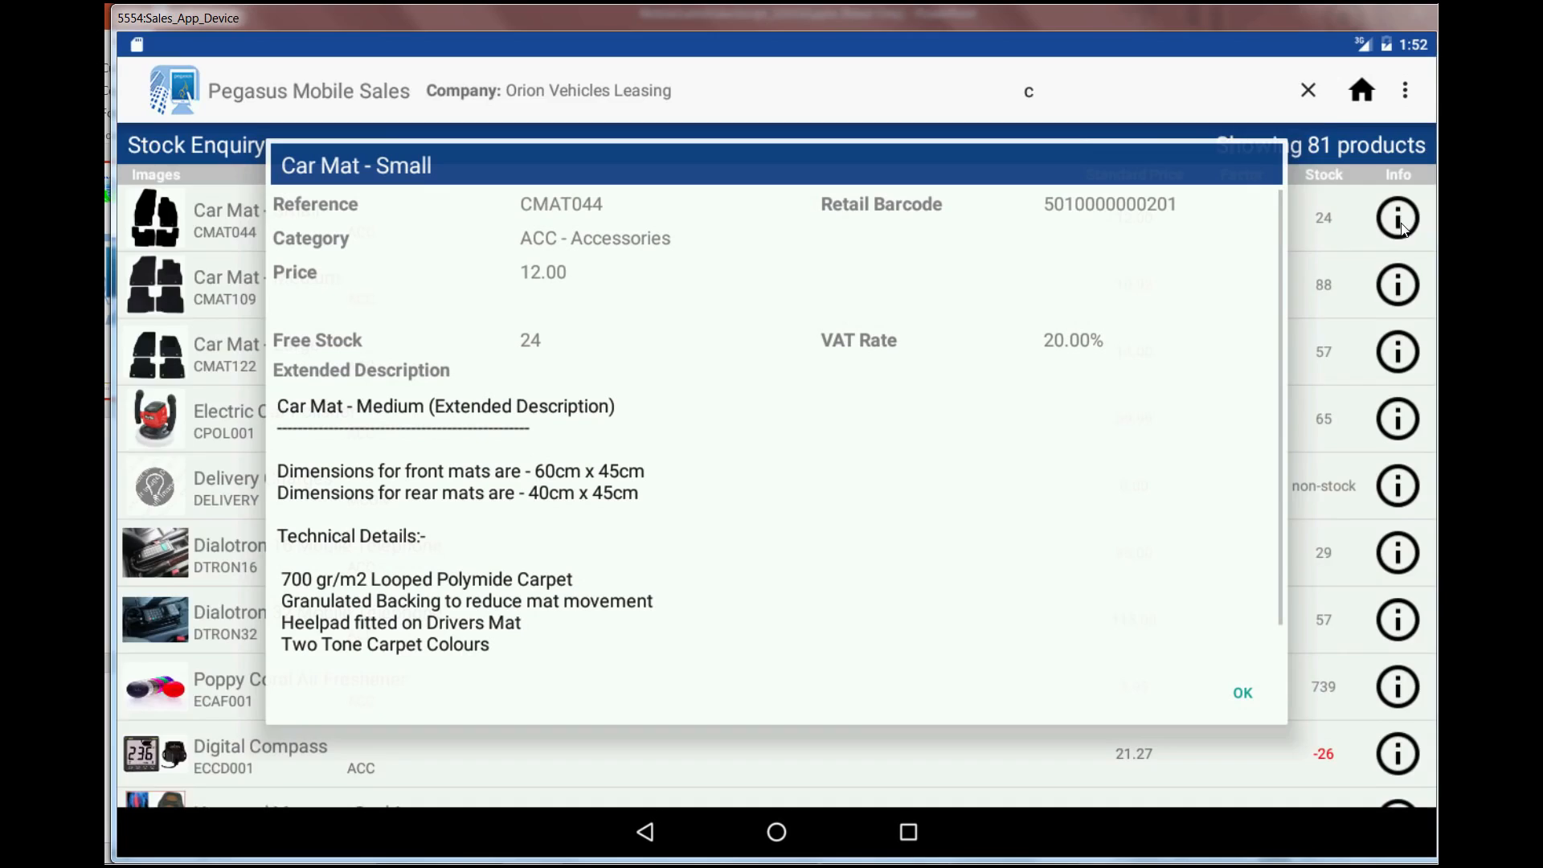
{"action": "left_click", "coordinate": [1243, 694]}
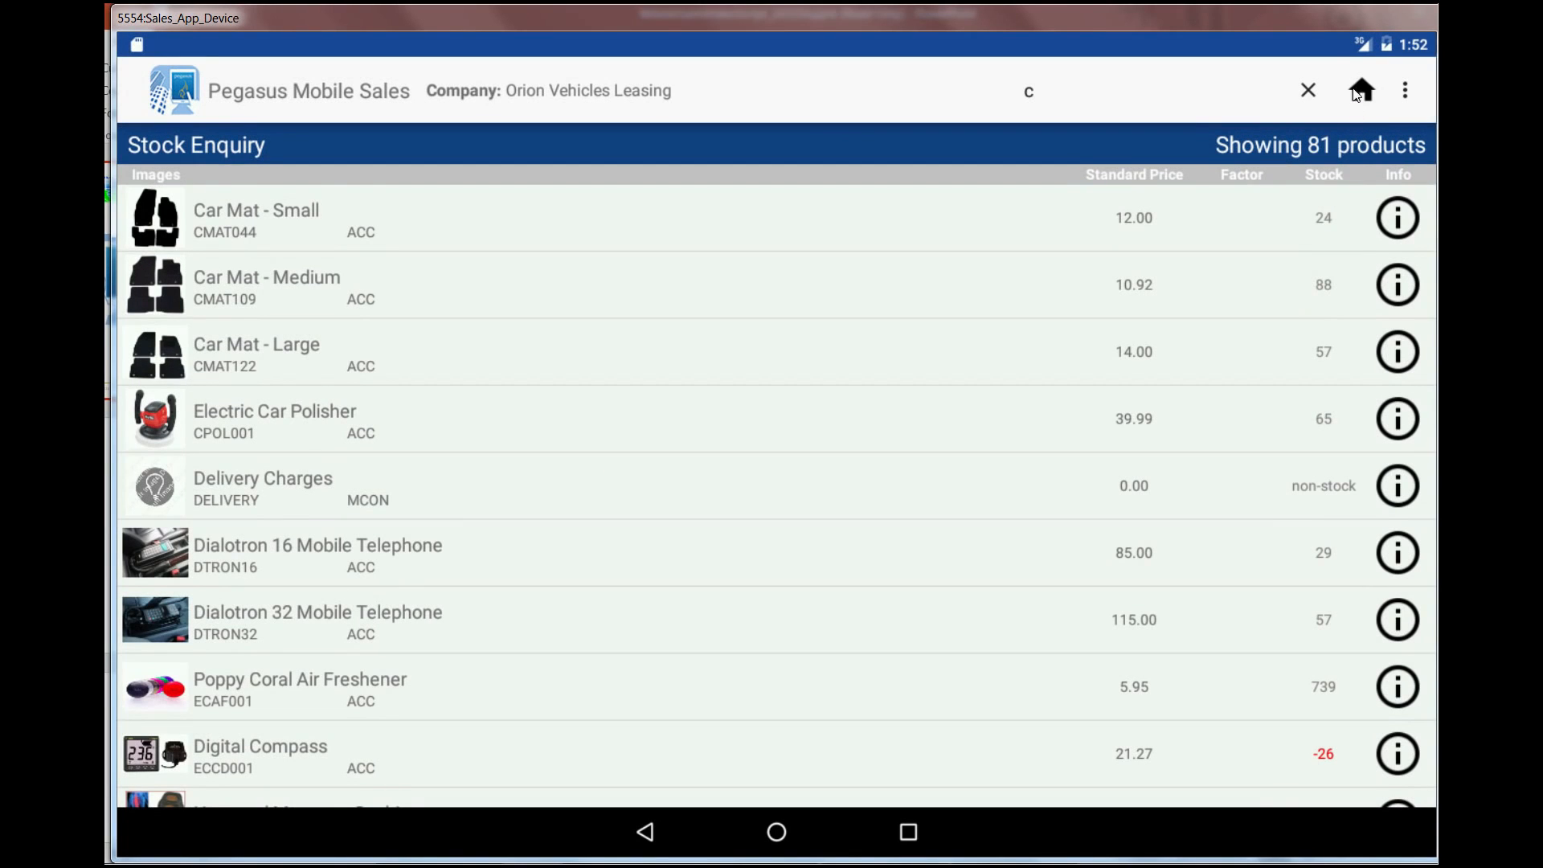
{"action": "key", "text": "Escape"}
{"action": "key", "text": "Escape"}
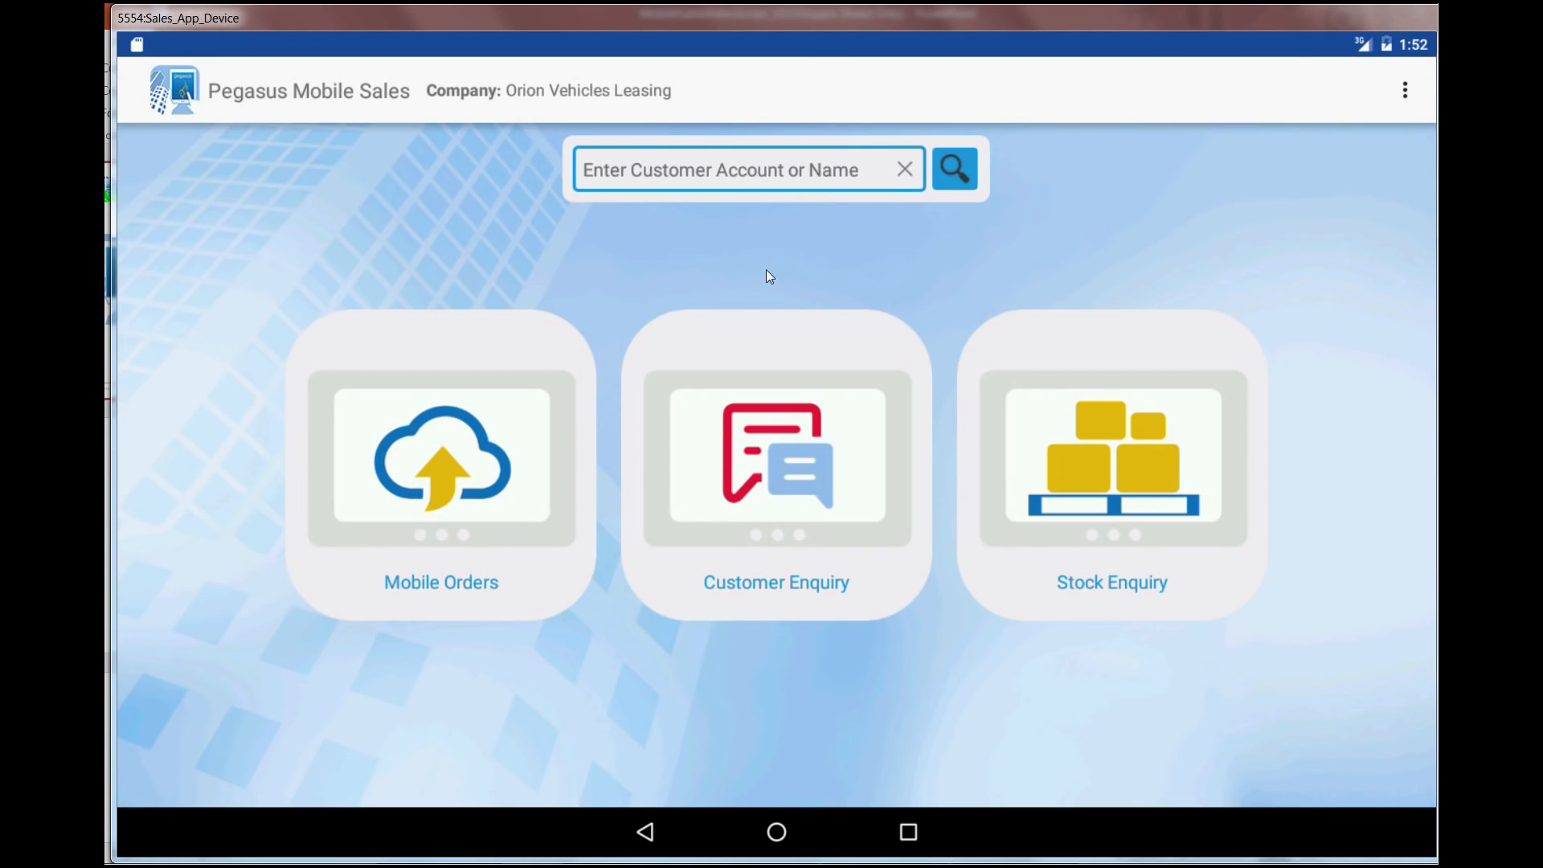
- Look up customers with "A" and select Abington Hire Limited as the current customer
{"action": "left_click", "coordinate": [591, 171]}
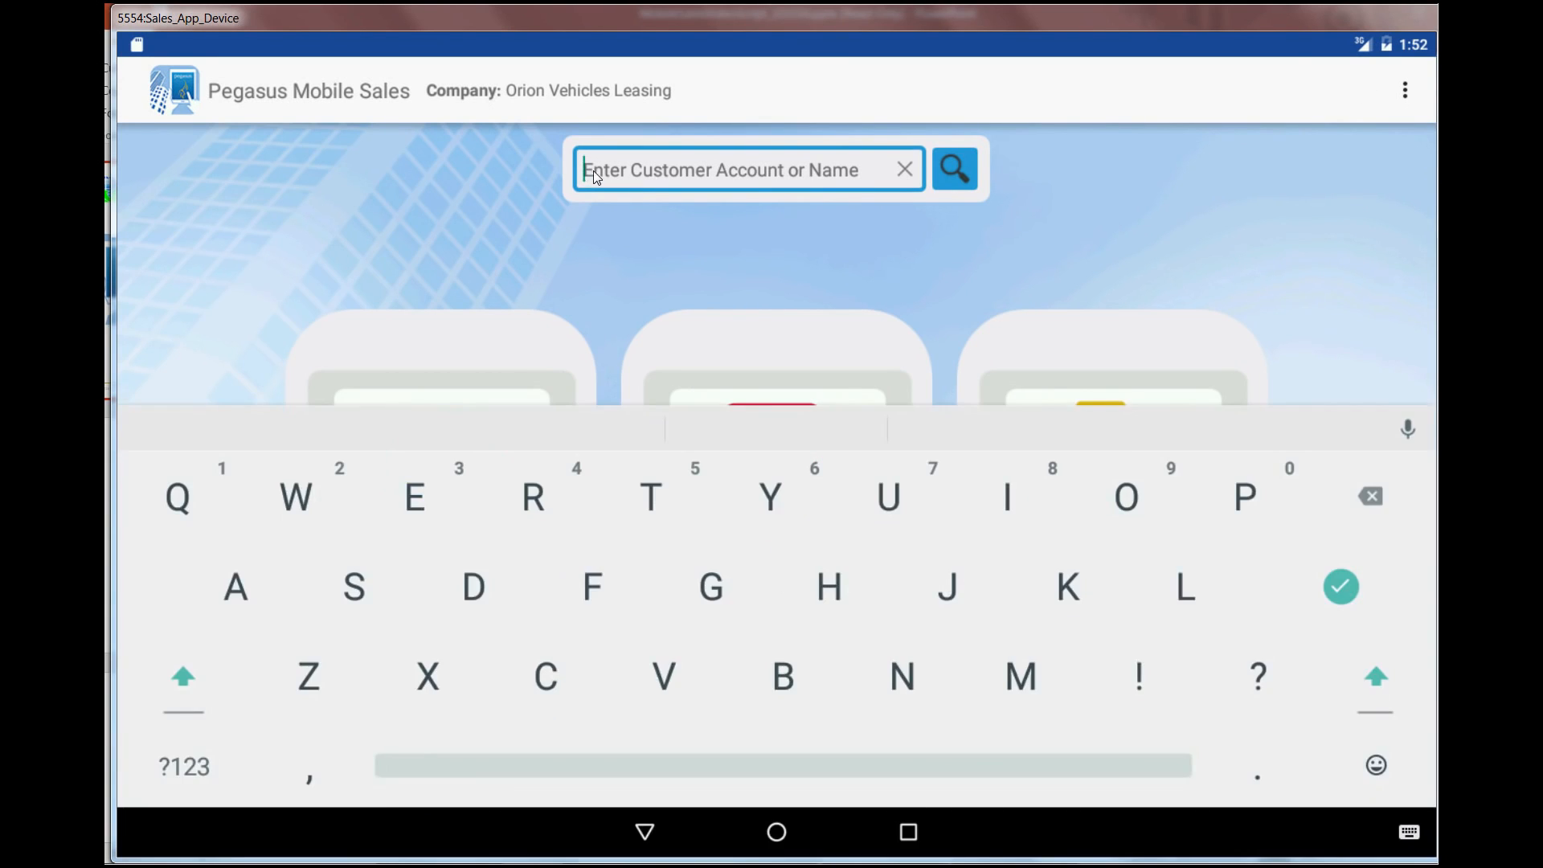
{"action": "type", "text": "A"}
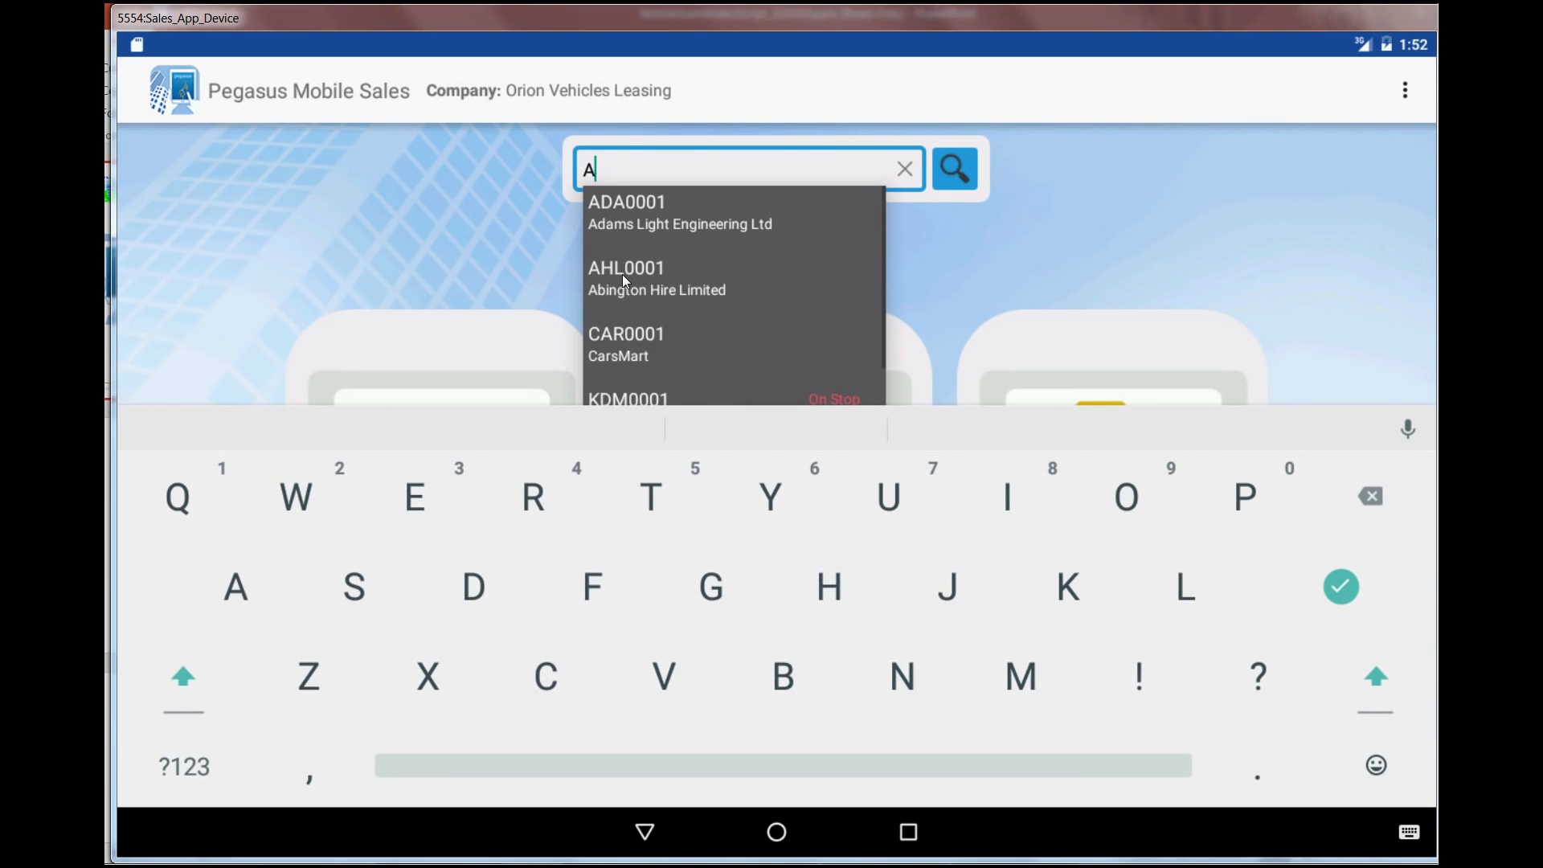
{"action": "left_click", "coordinate": [624, 275]}
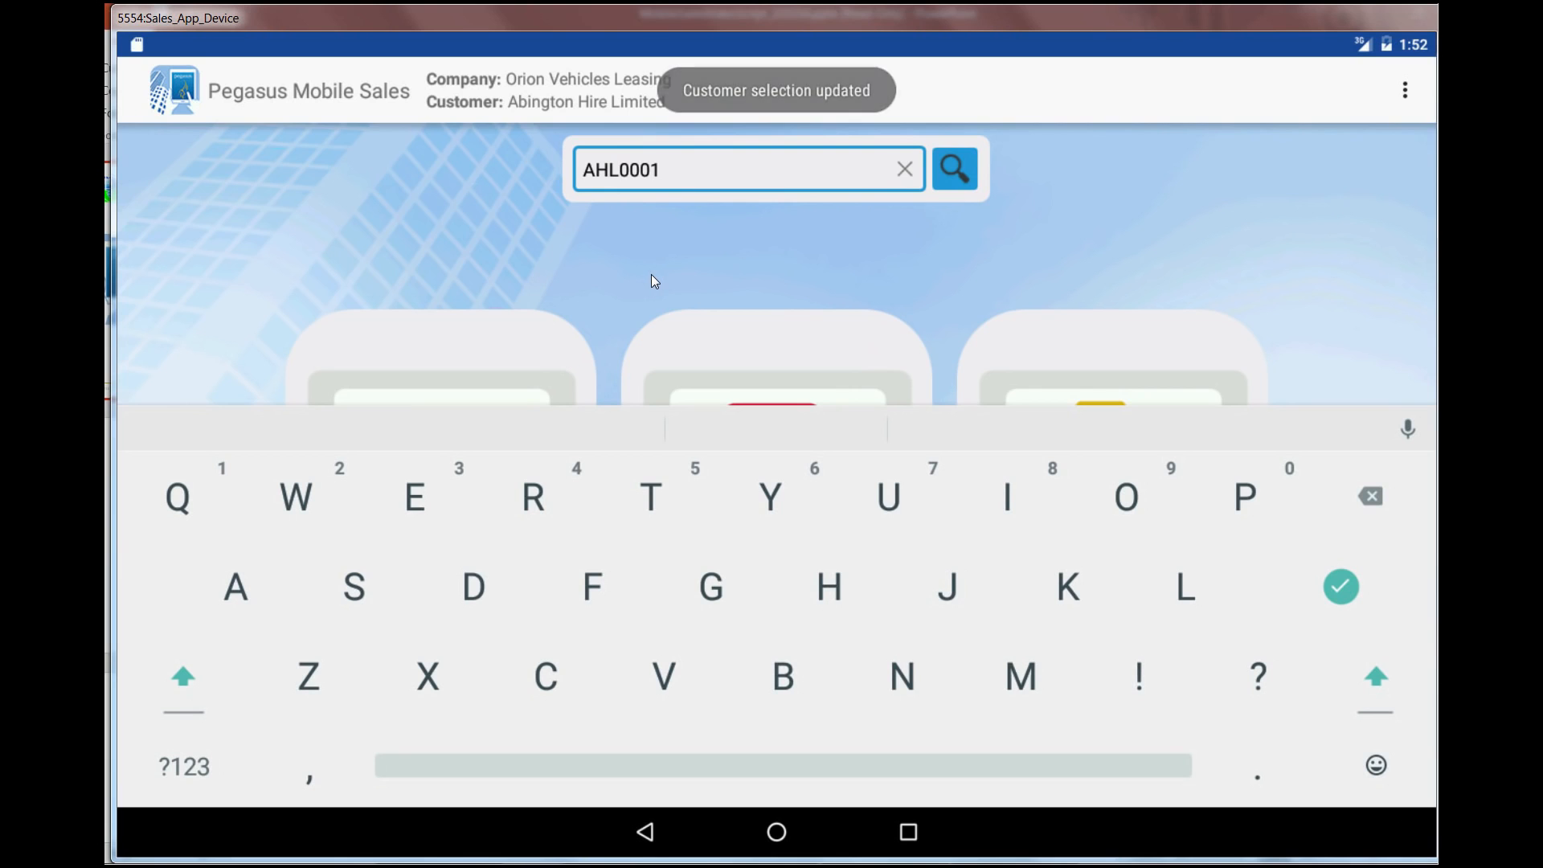
{"action": "left_click", "coordinate": [652, 275]}
- Check the customer-specific prices of stock products matching "c", and return to the home screen
{"action": "left_click", "coordinate": [1117, 453]}
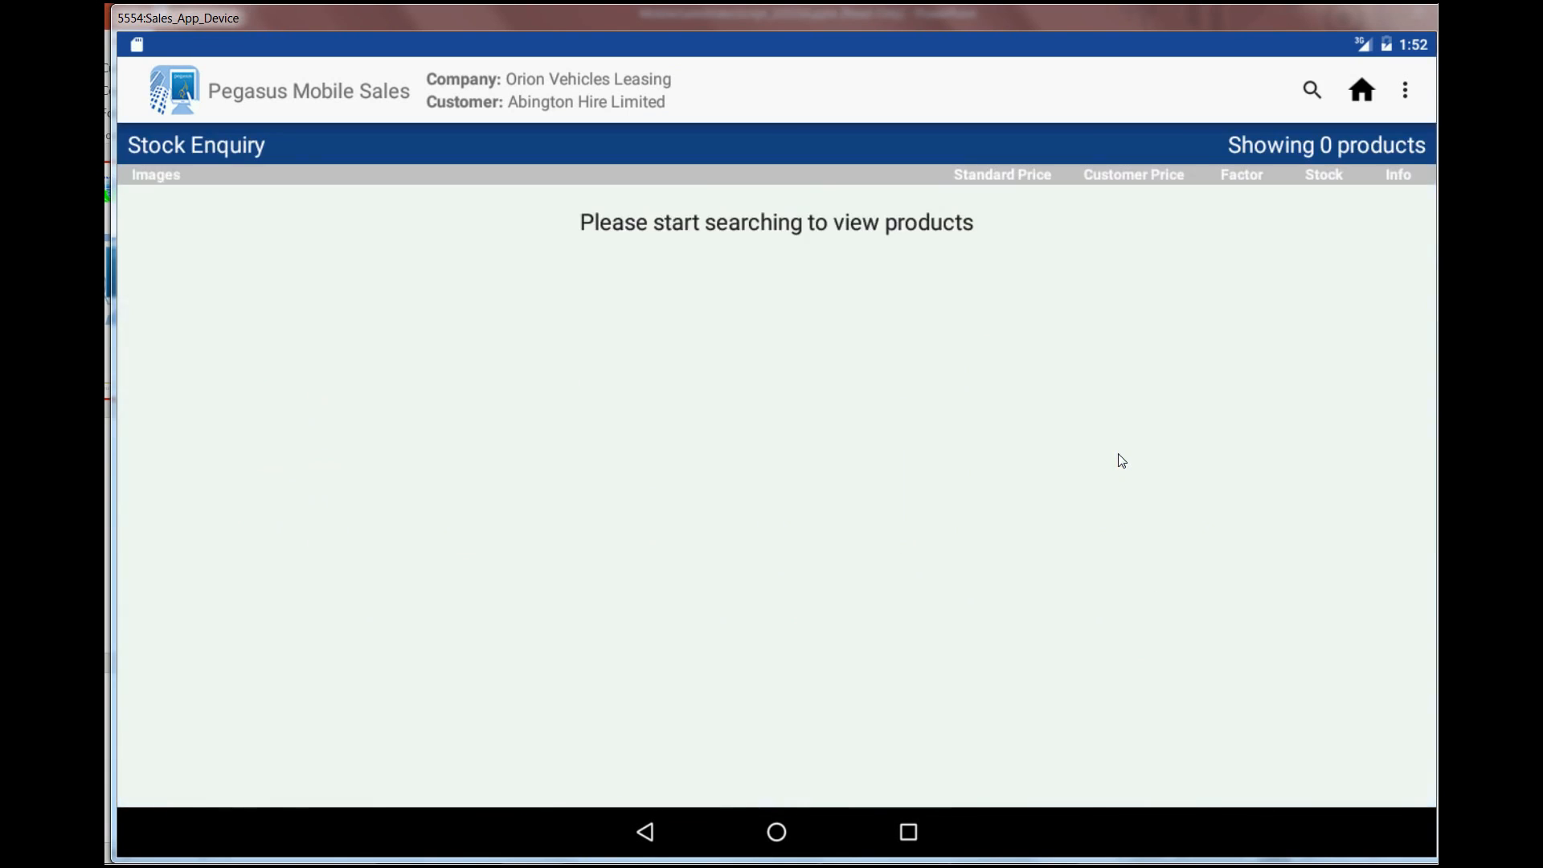
{"action": "left_click", "coordinate": [1315, 90]}
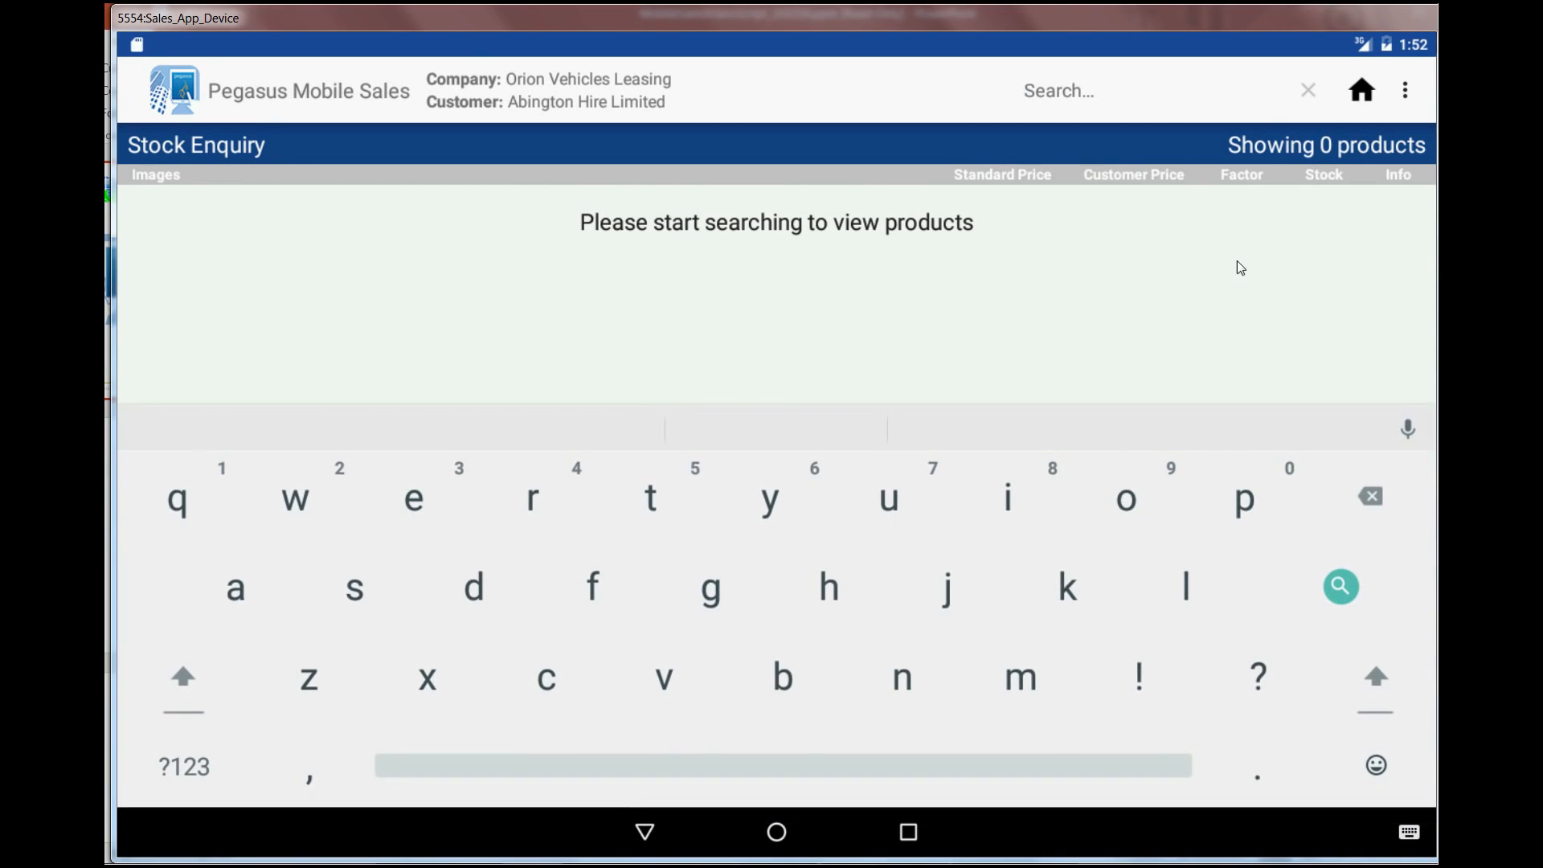
{"action": "type", "text": "c"}
{"action": "left_click", "coordinate": [644, 832]}
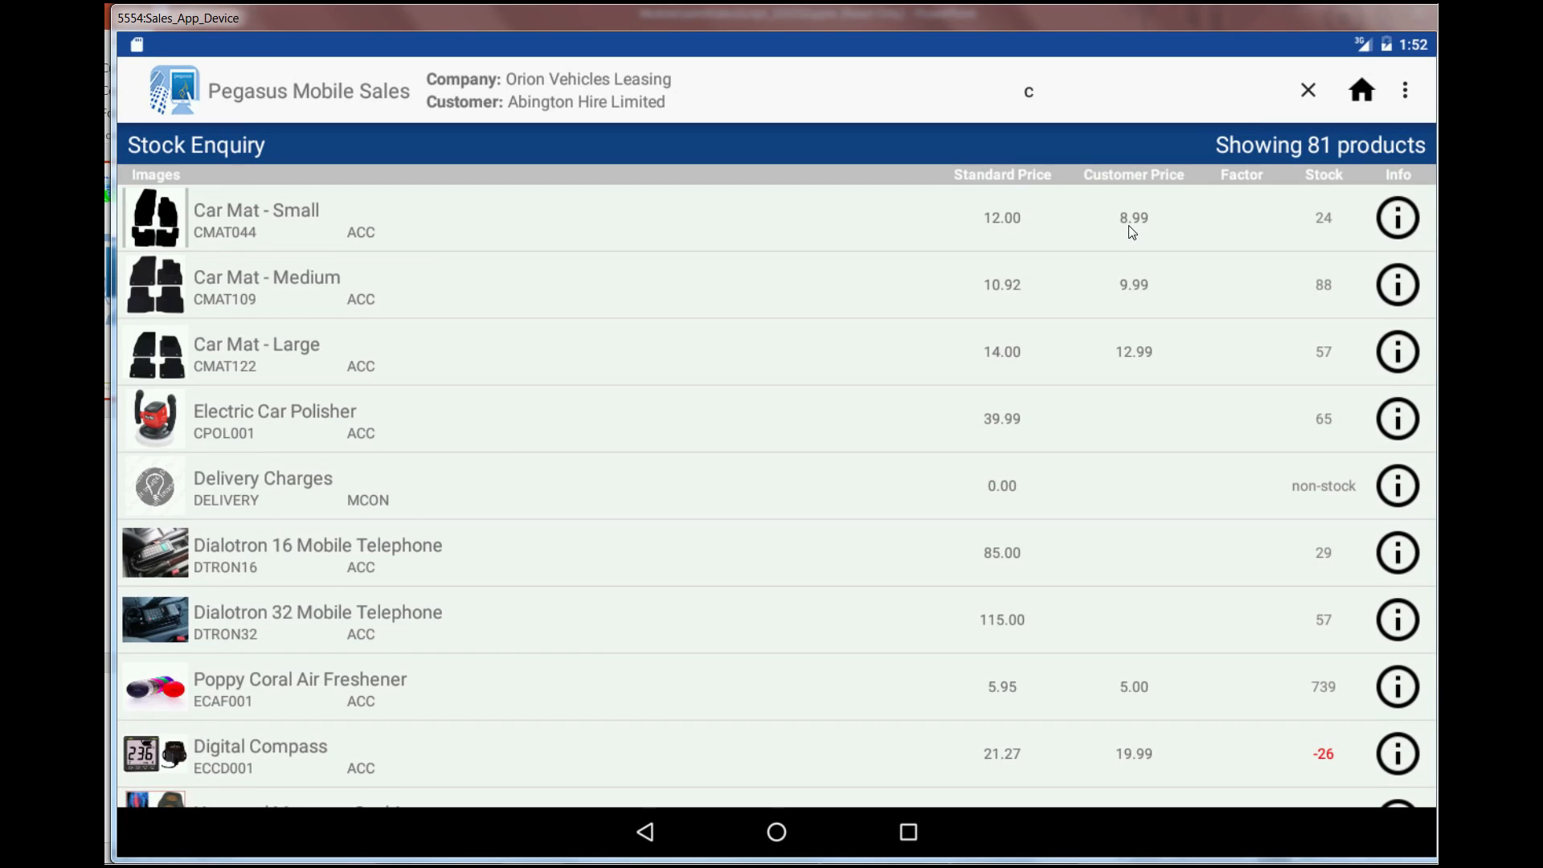
{"action": "left_click", "coordinate": [1363, 92]}
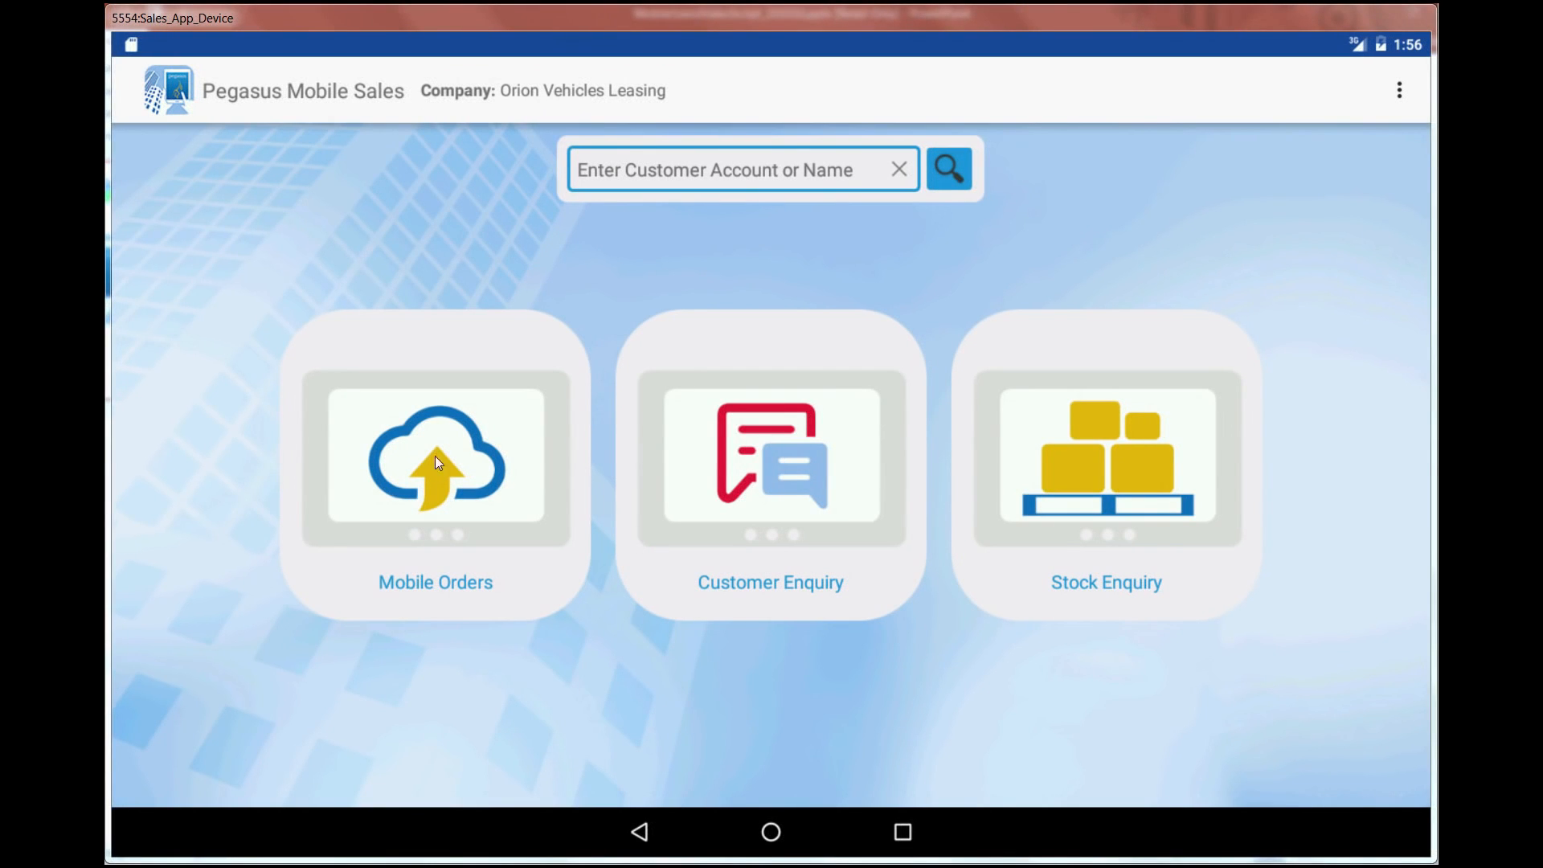
- Create a new mobile order with the customer's purchase order reference and Adams Light Engineering Ltd as the customer account
{"action": "left_click", "coordinate": [417, 452]}
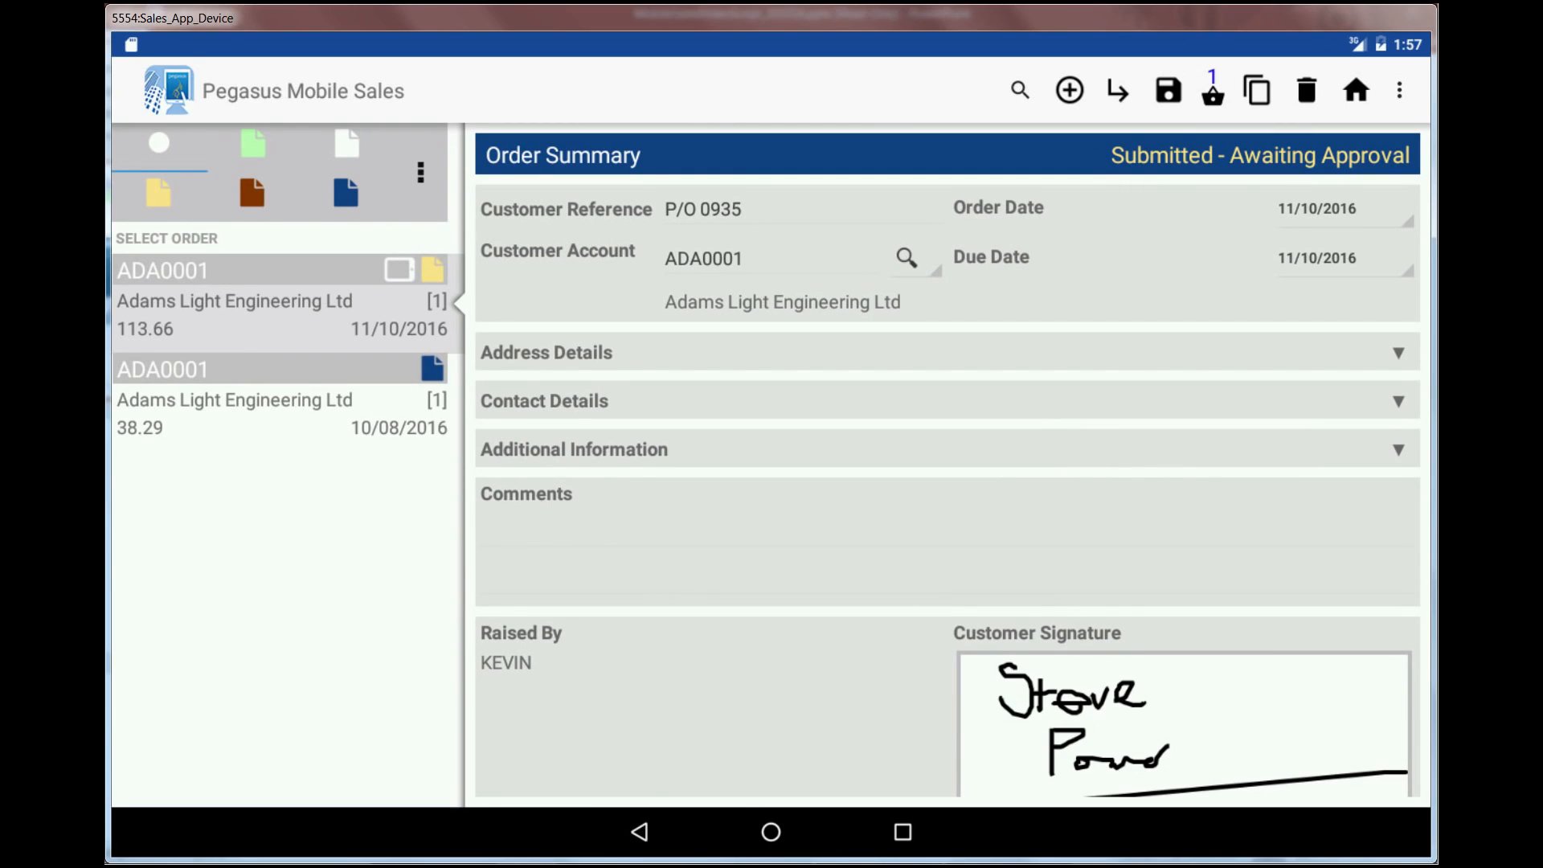
{"action": "left_click", "coordinate": [1070, 90]}
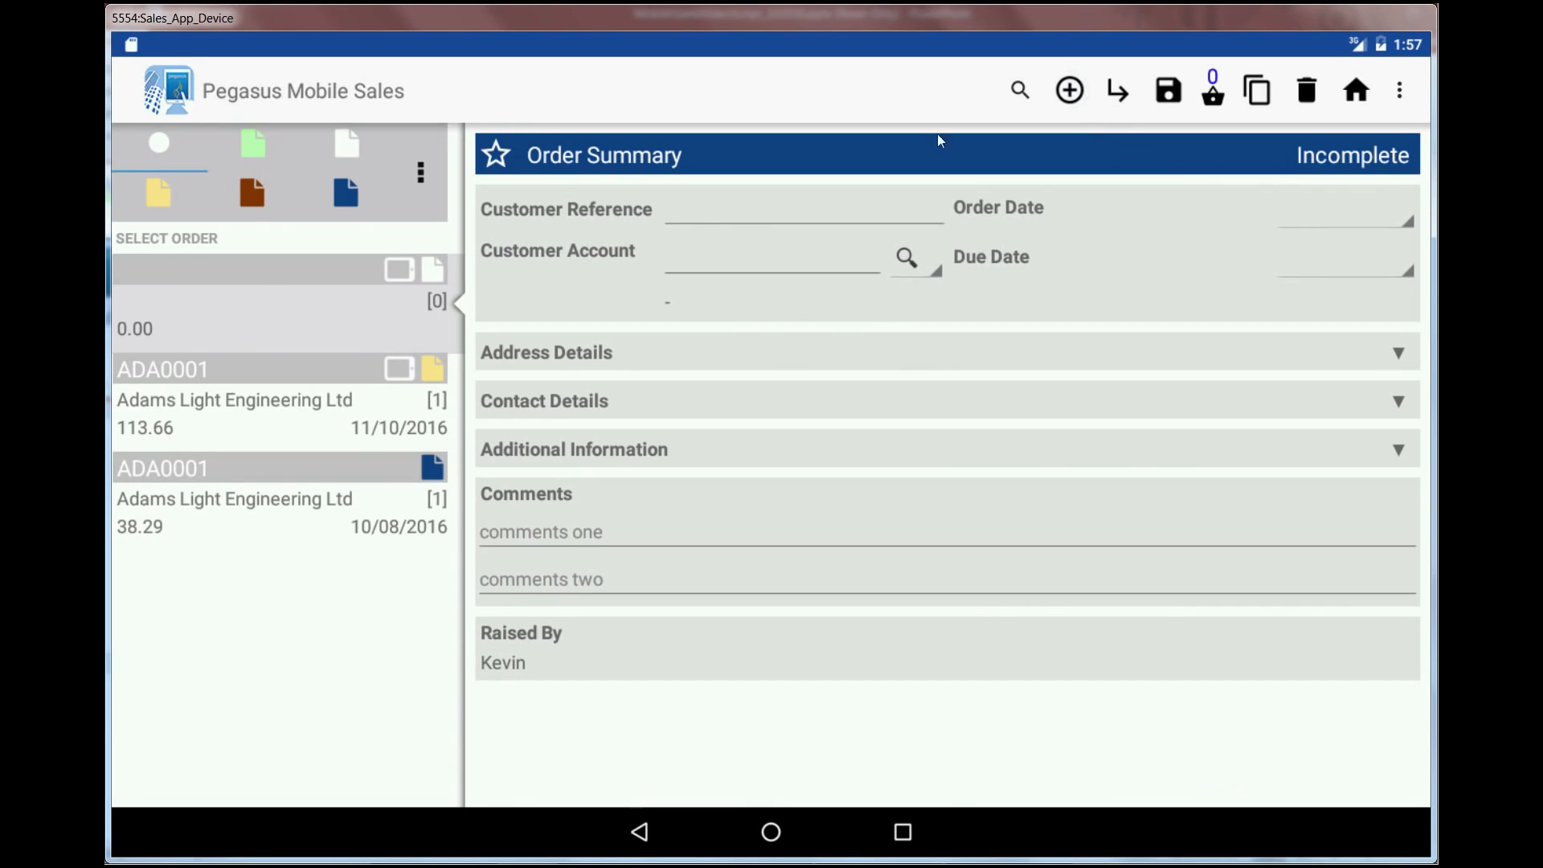
{"action": "left_click", "coordinate": [689, 213]}
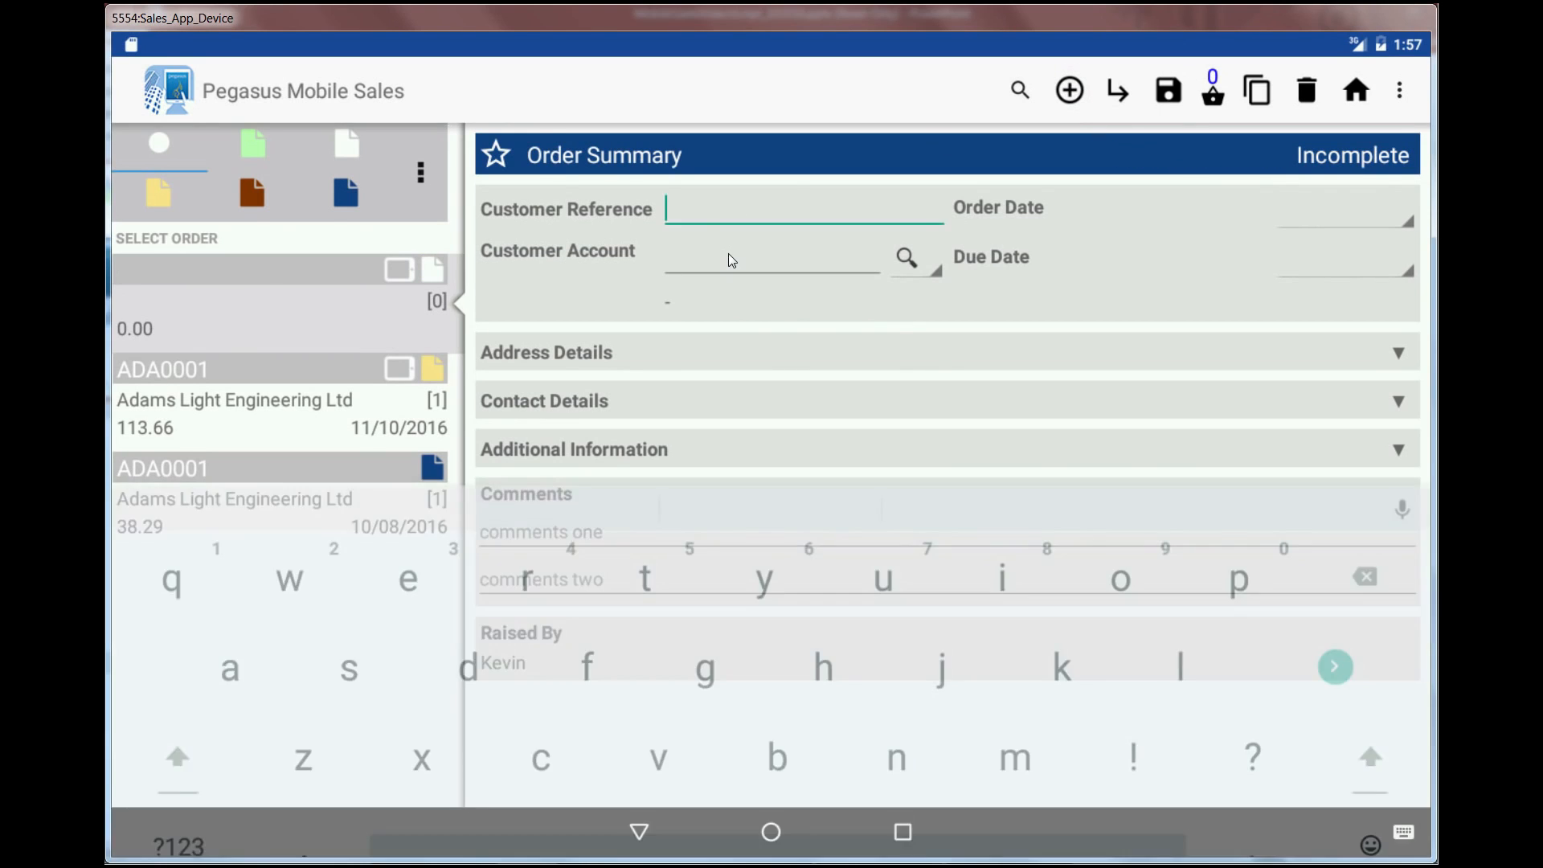
{"action": "type", "text": "P"}
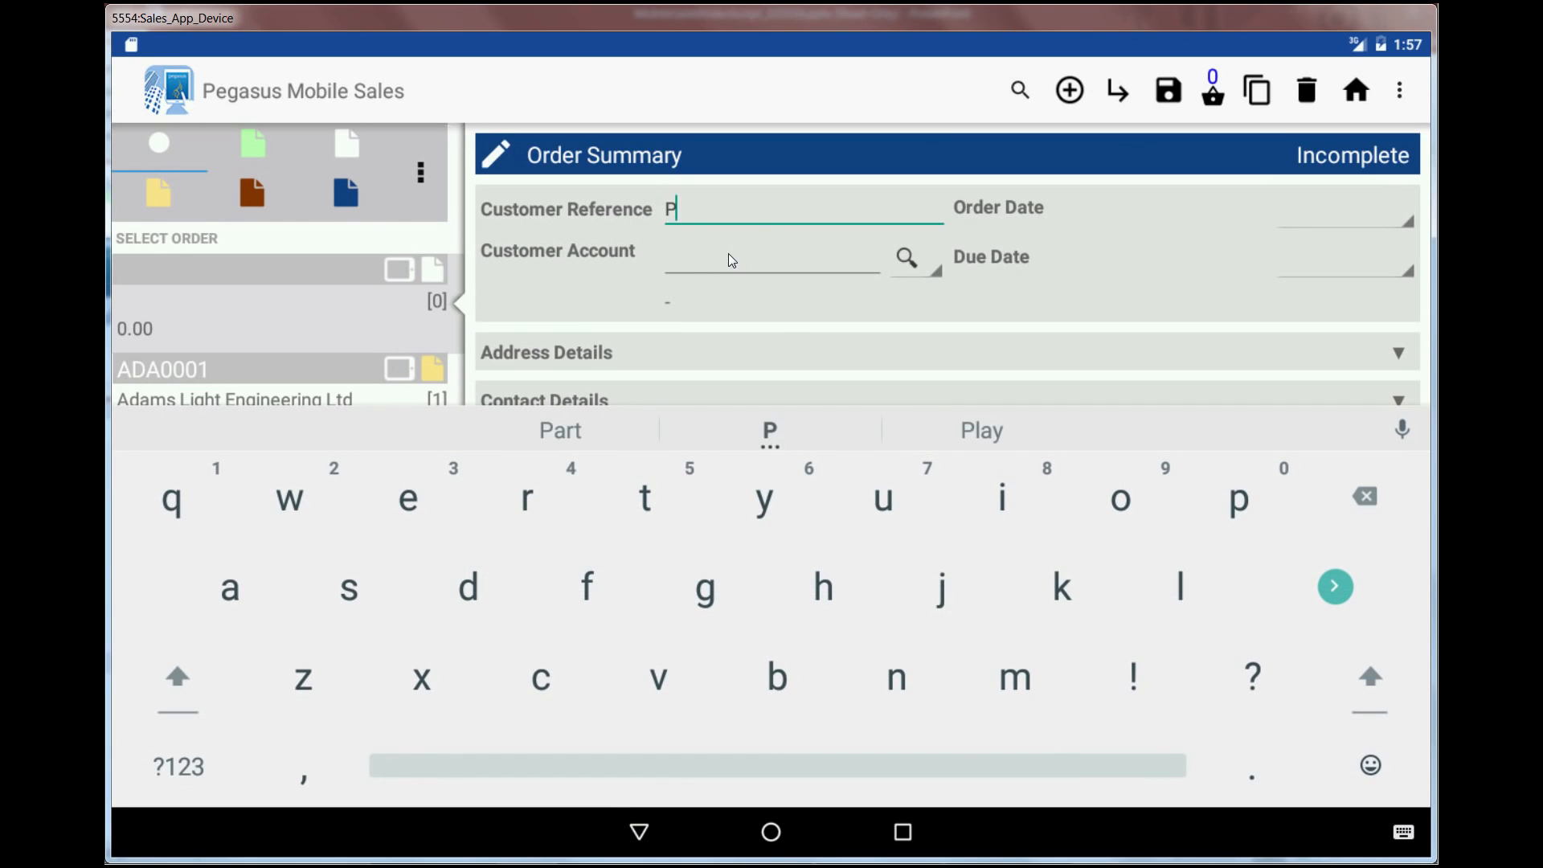
{"action": "type", "text": "/O 1000"}
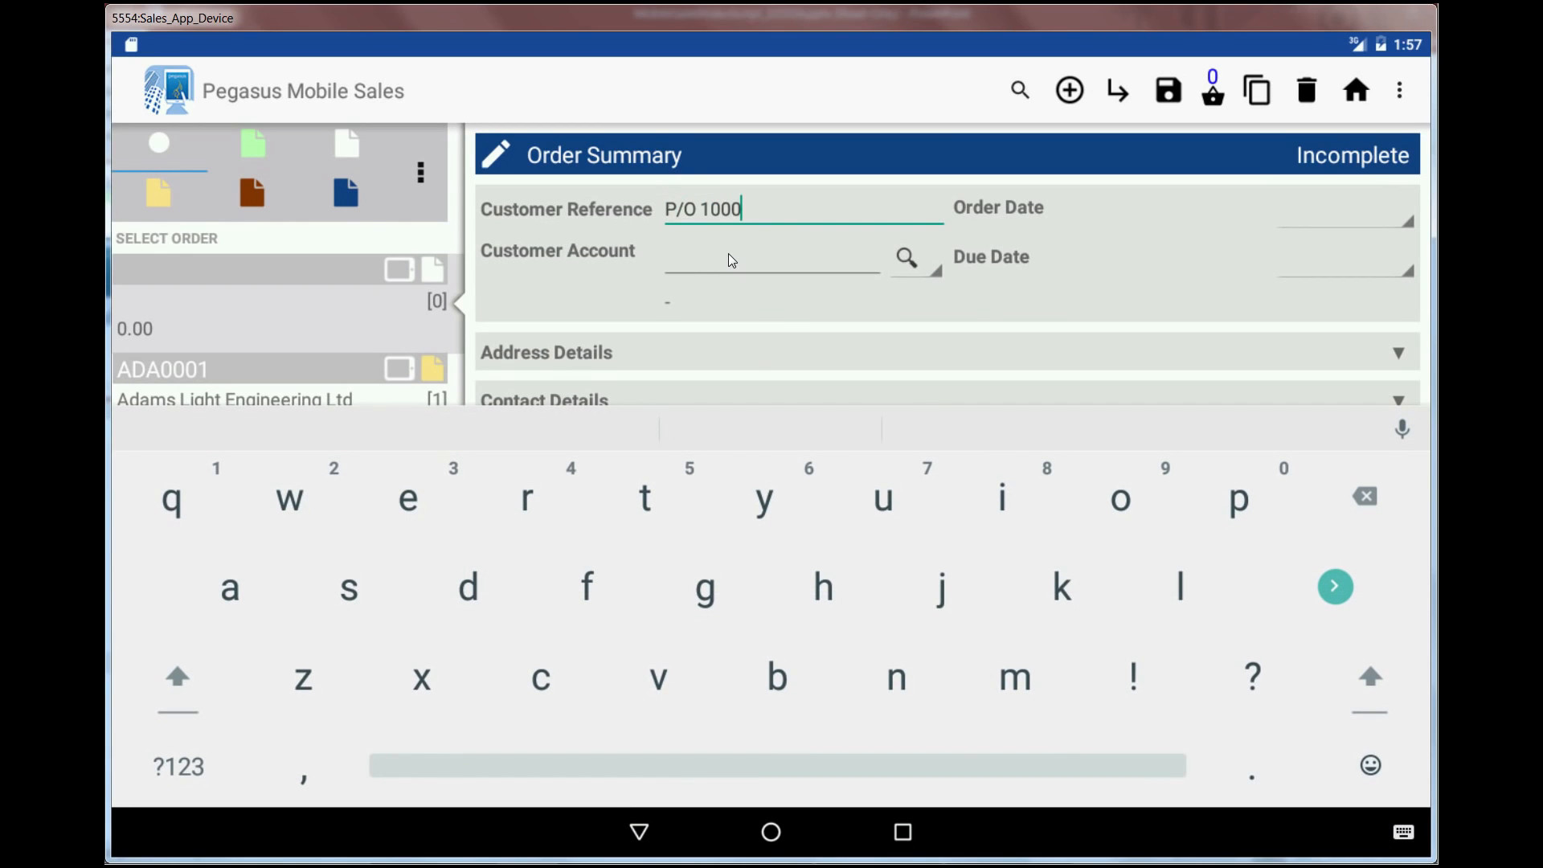
{"action": "left_click", "coordinate": [730, 257]}
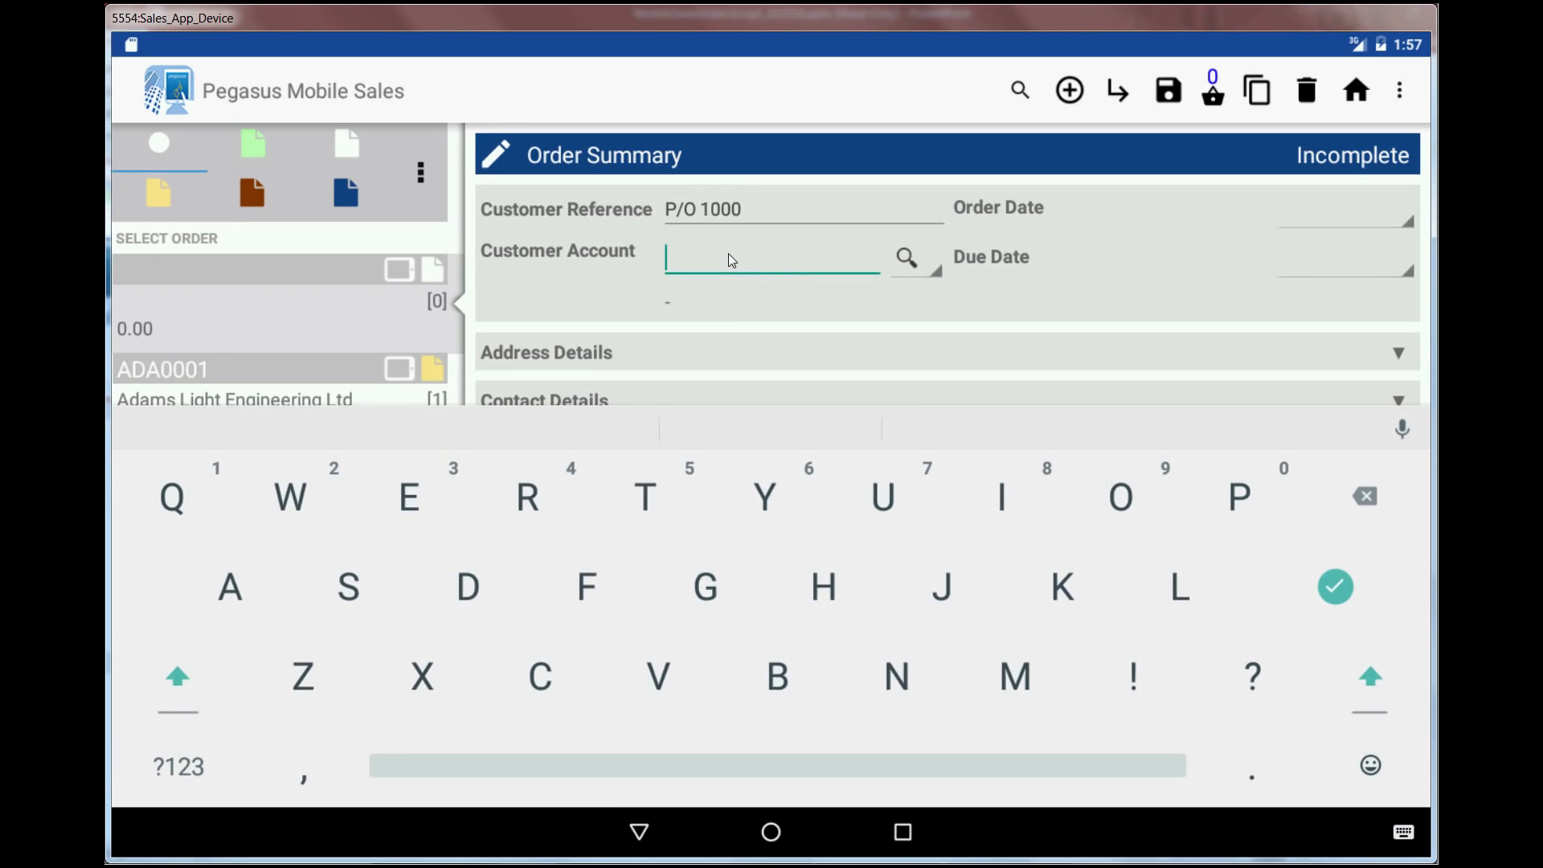
{"action": "type", "text": "A"}
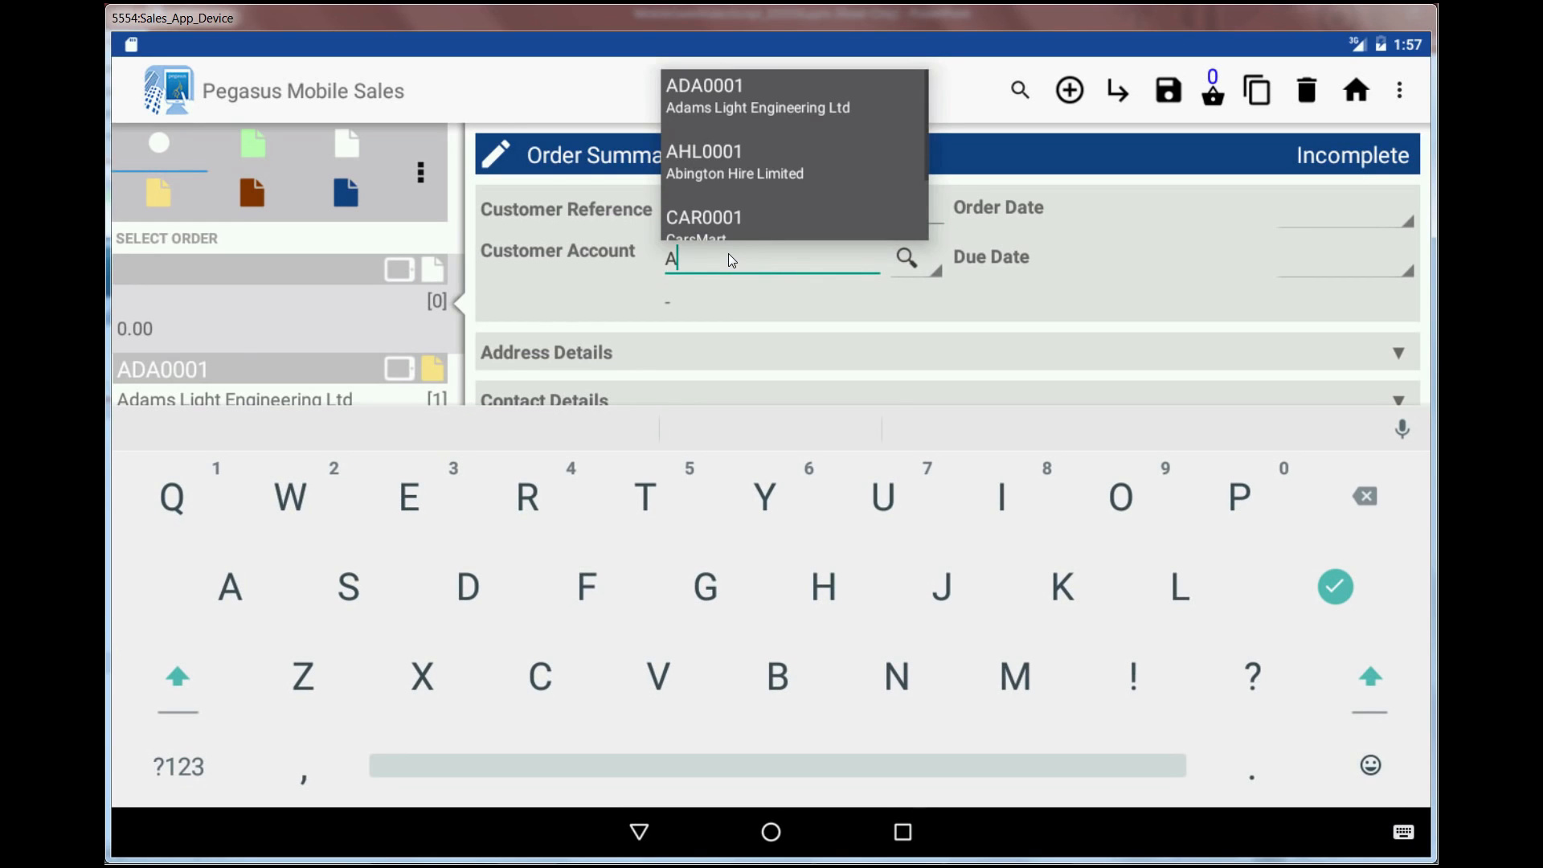
{"action": "left_click", "coordinate": [720, 98]}
- Set the new order's due date to 21 October 2016
{"action": "left_click", "coordinate": [1289, 206]}
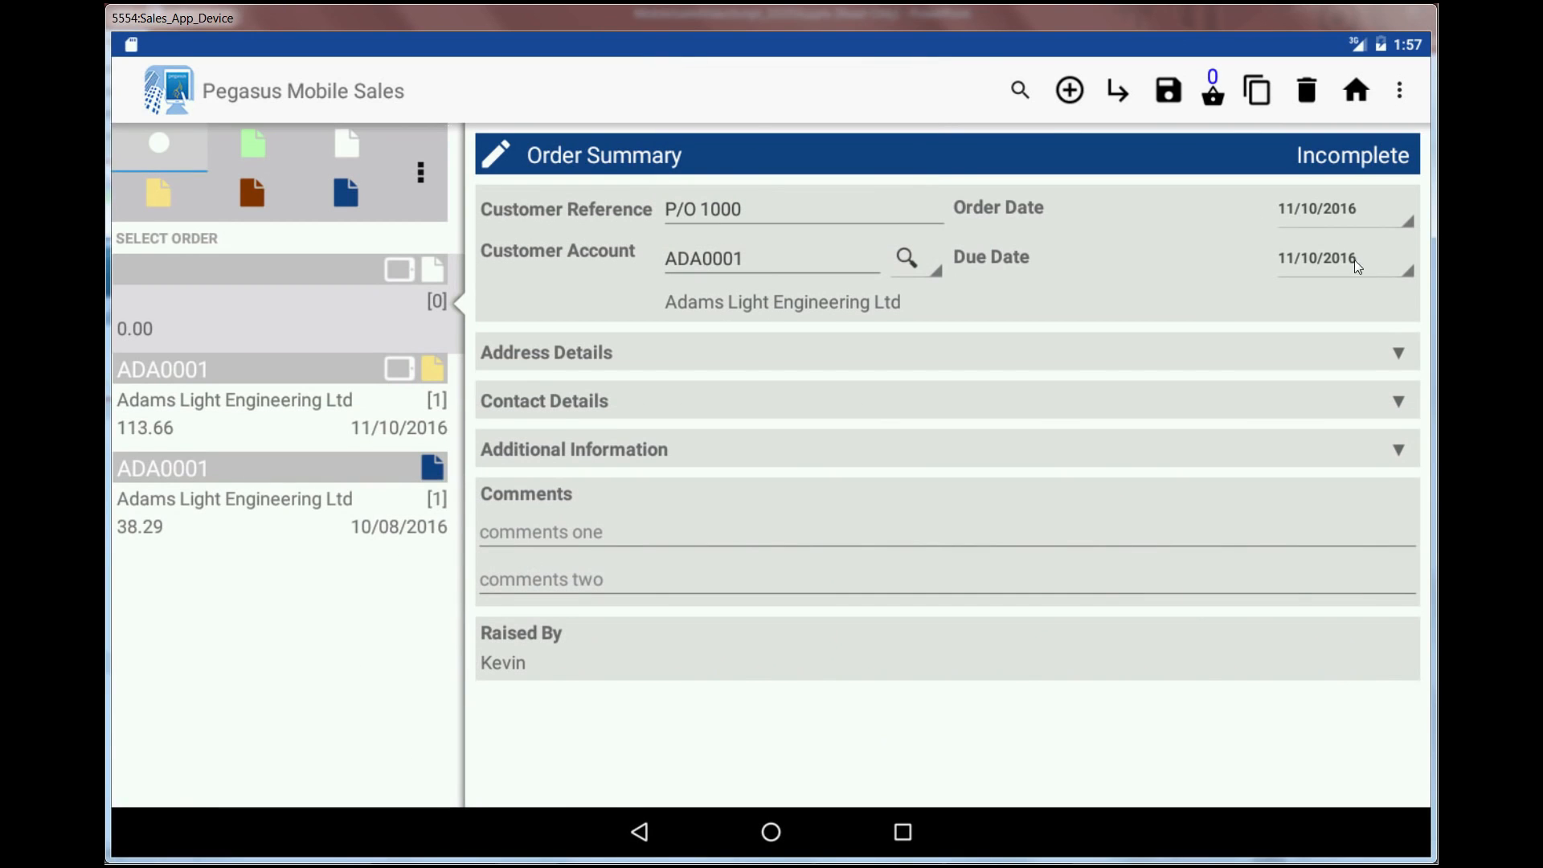
{"action": "left_click", "coordinate": [1411, 271]}
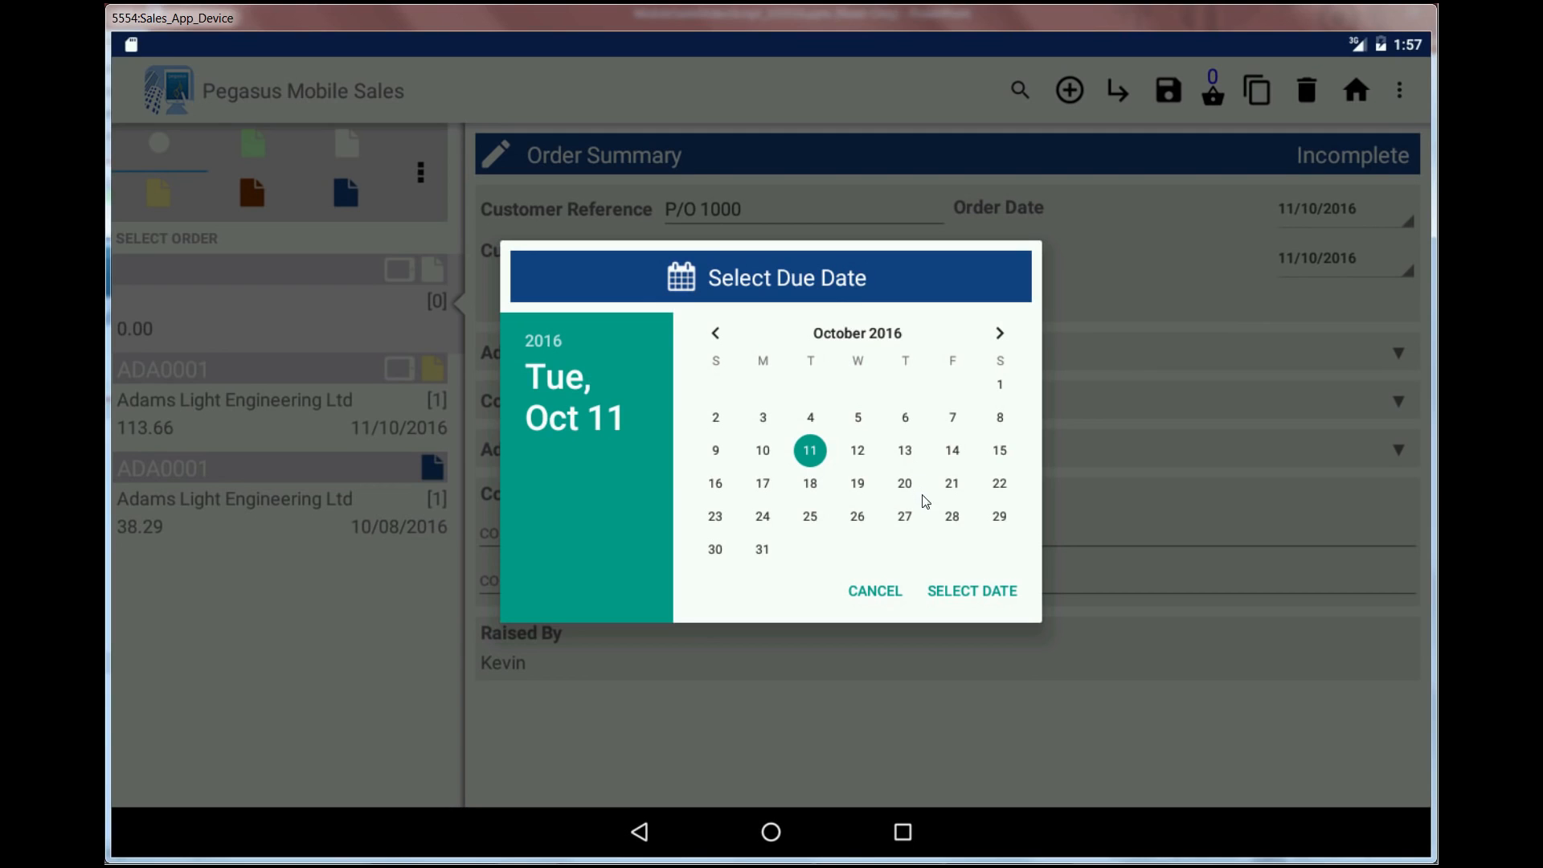
{"action": "left_click", "coordinate": [954, 484]}
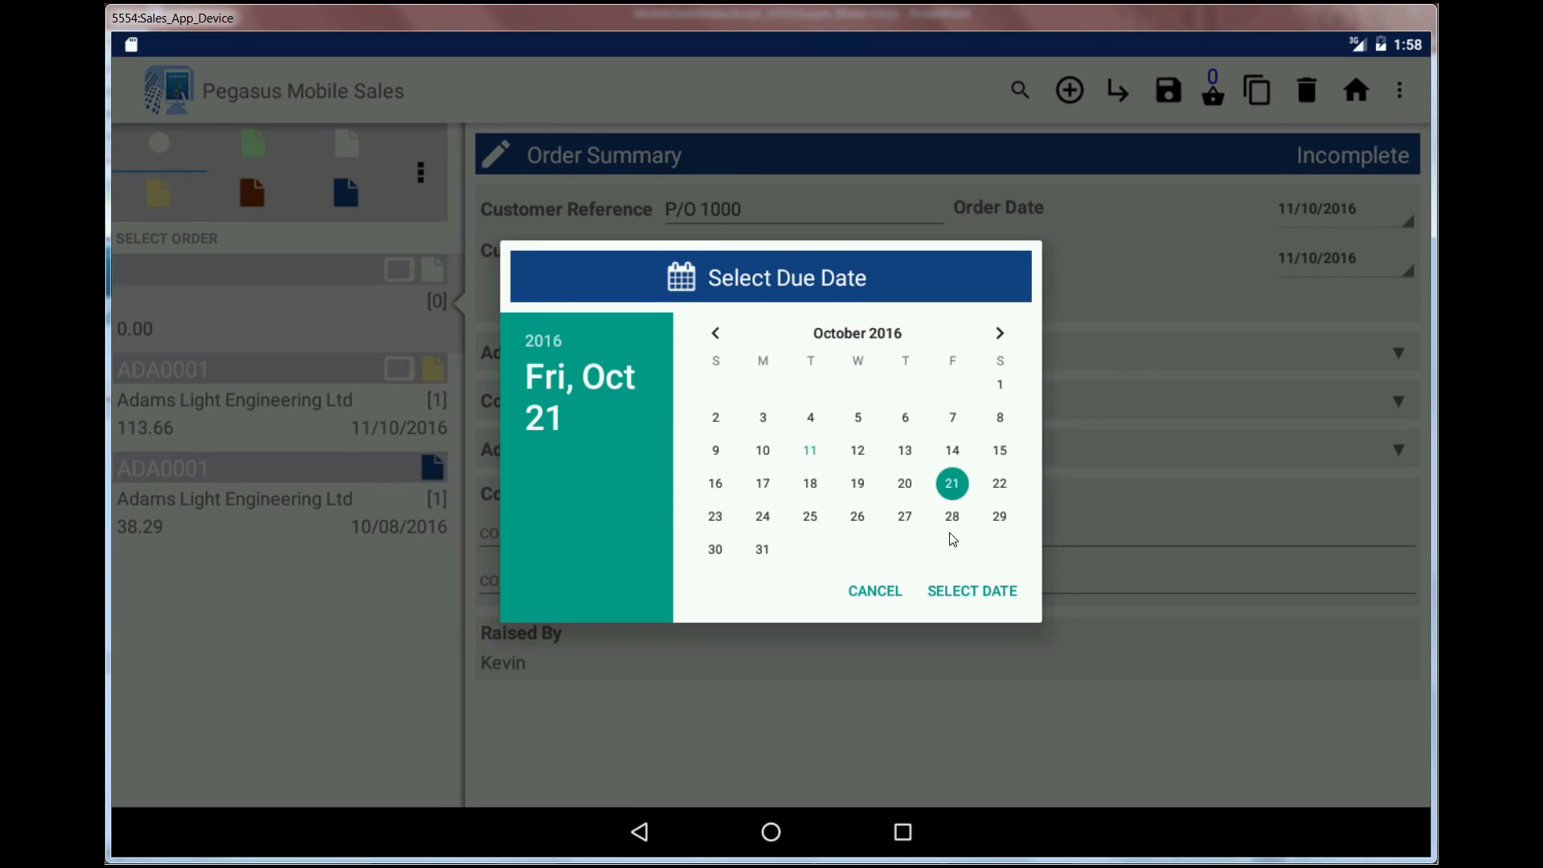
{"action": "left_click", "coordinate": [951, 593]}
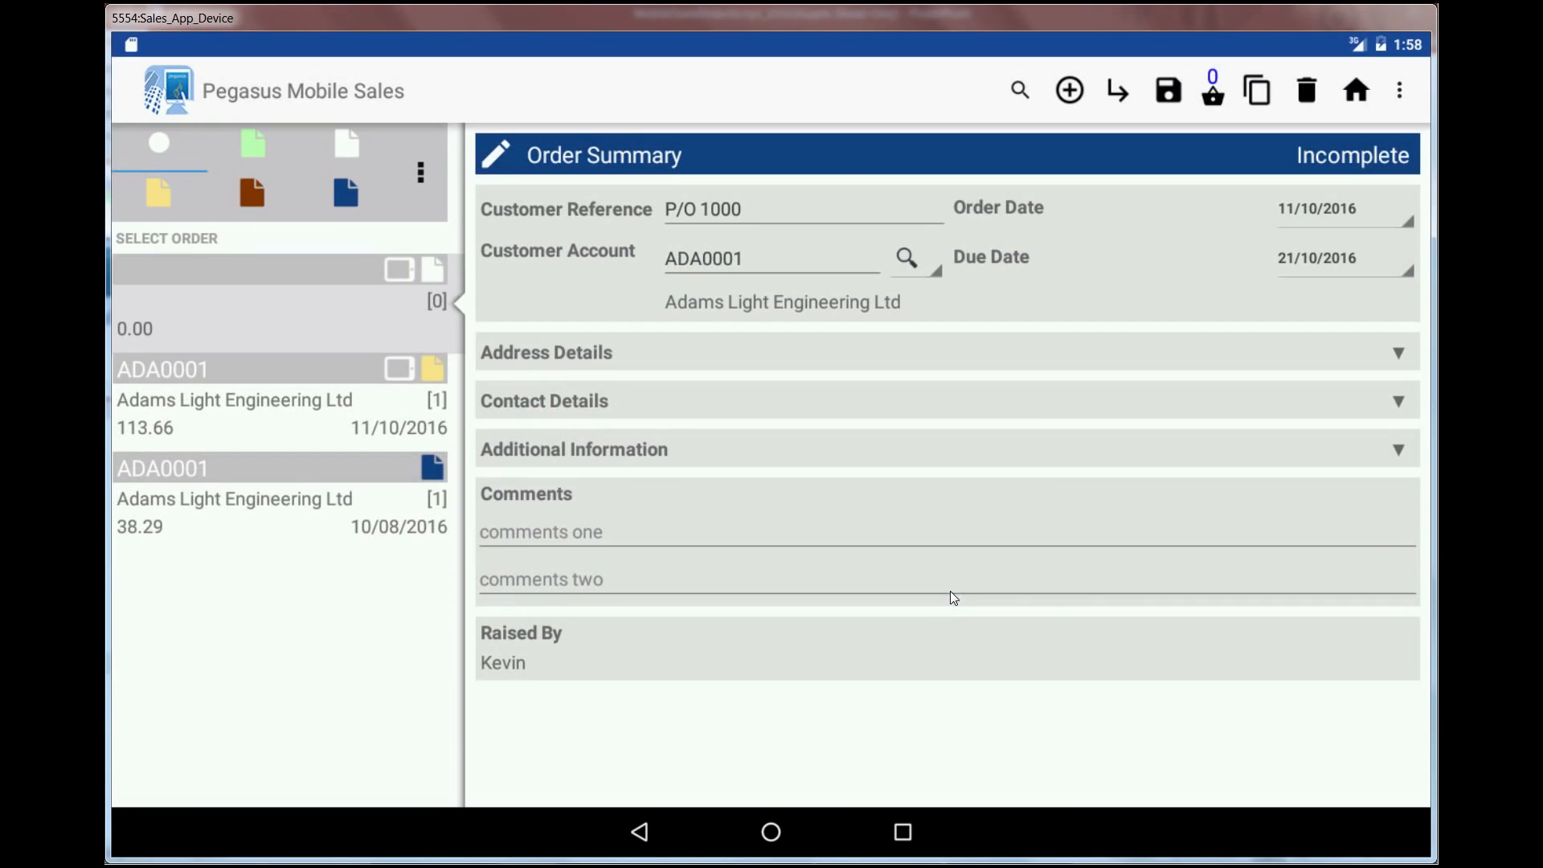
- Check the order's customer and delivery address details, and collapse them again
{"action": "left_click", "coordinate": [1399, 353]}
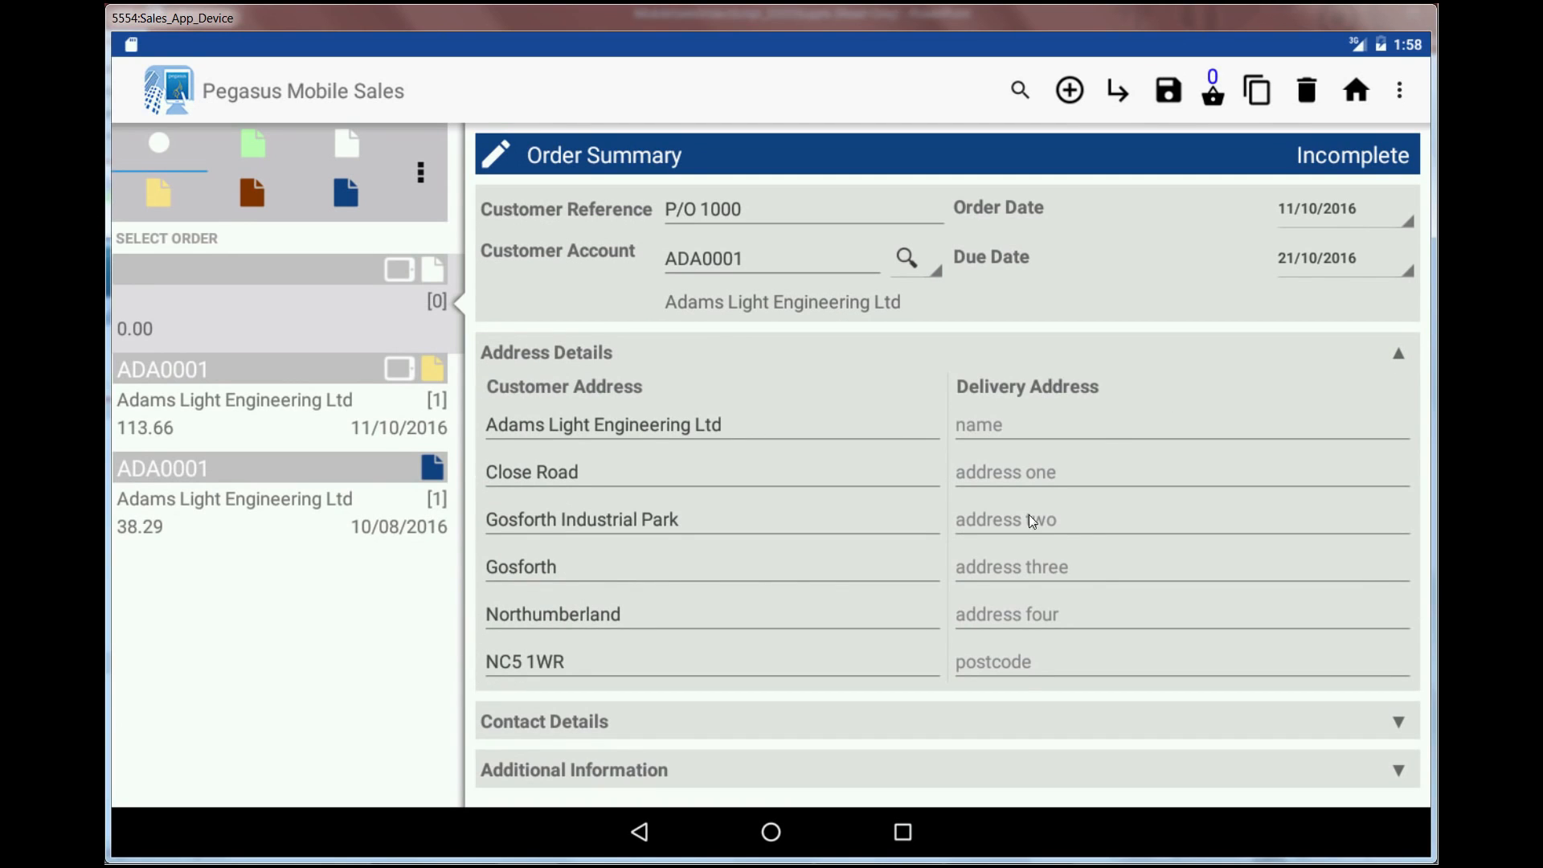
{"action": "left_click", "coordinate": [1401, 355]}
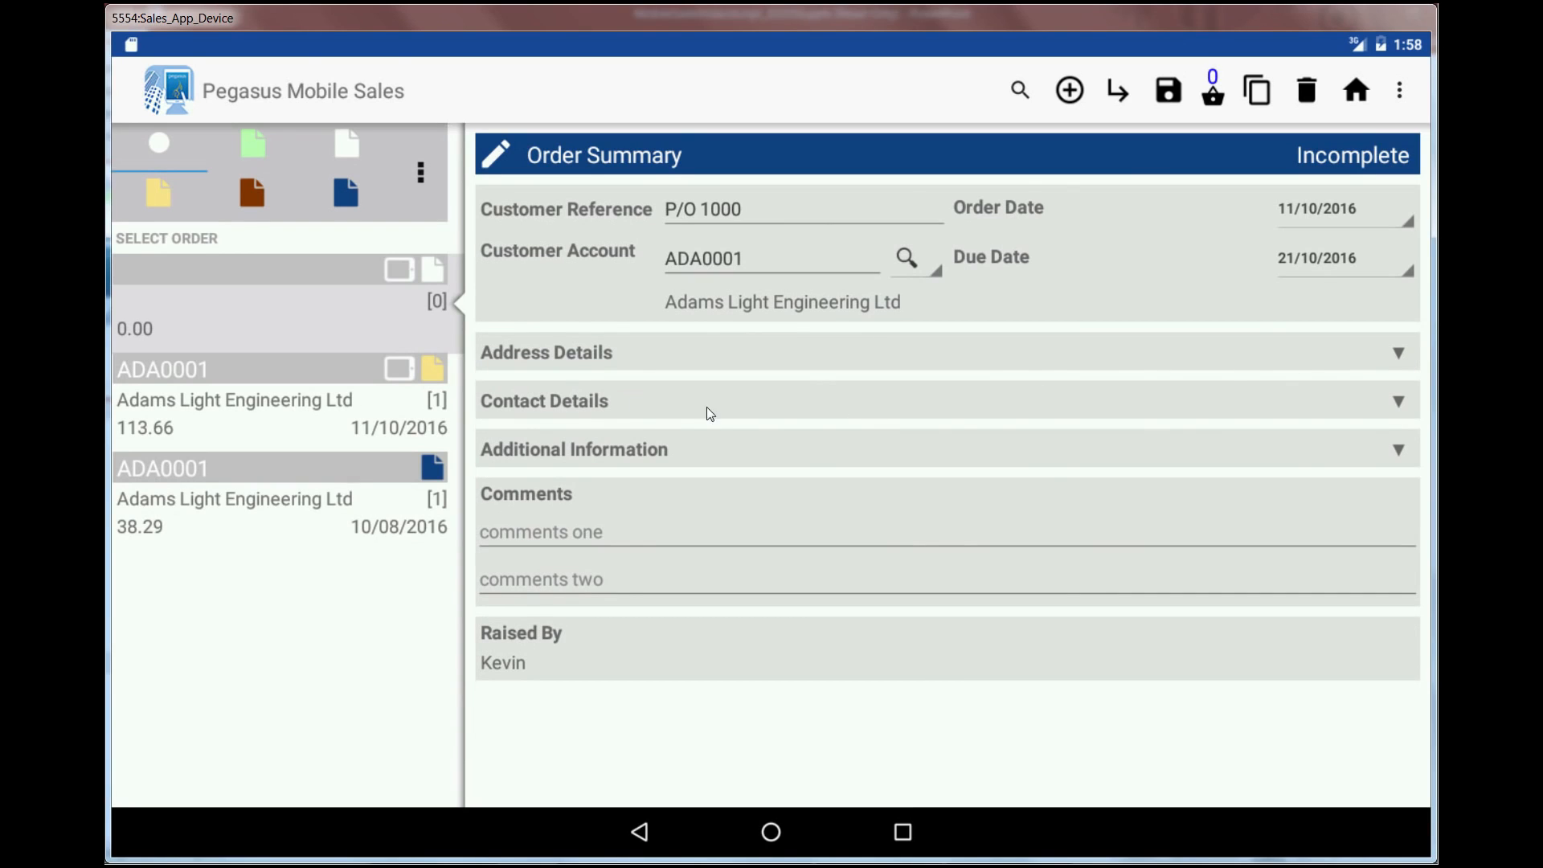
- Check the order's contact details, and enter the two comment lines "Please package for onward delivery to their" and "depot in Dublin - Air Freight"
{"action": "left_click", "coordinate": [1400, 403]}
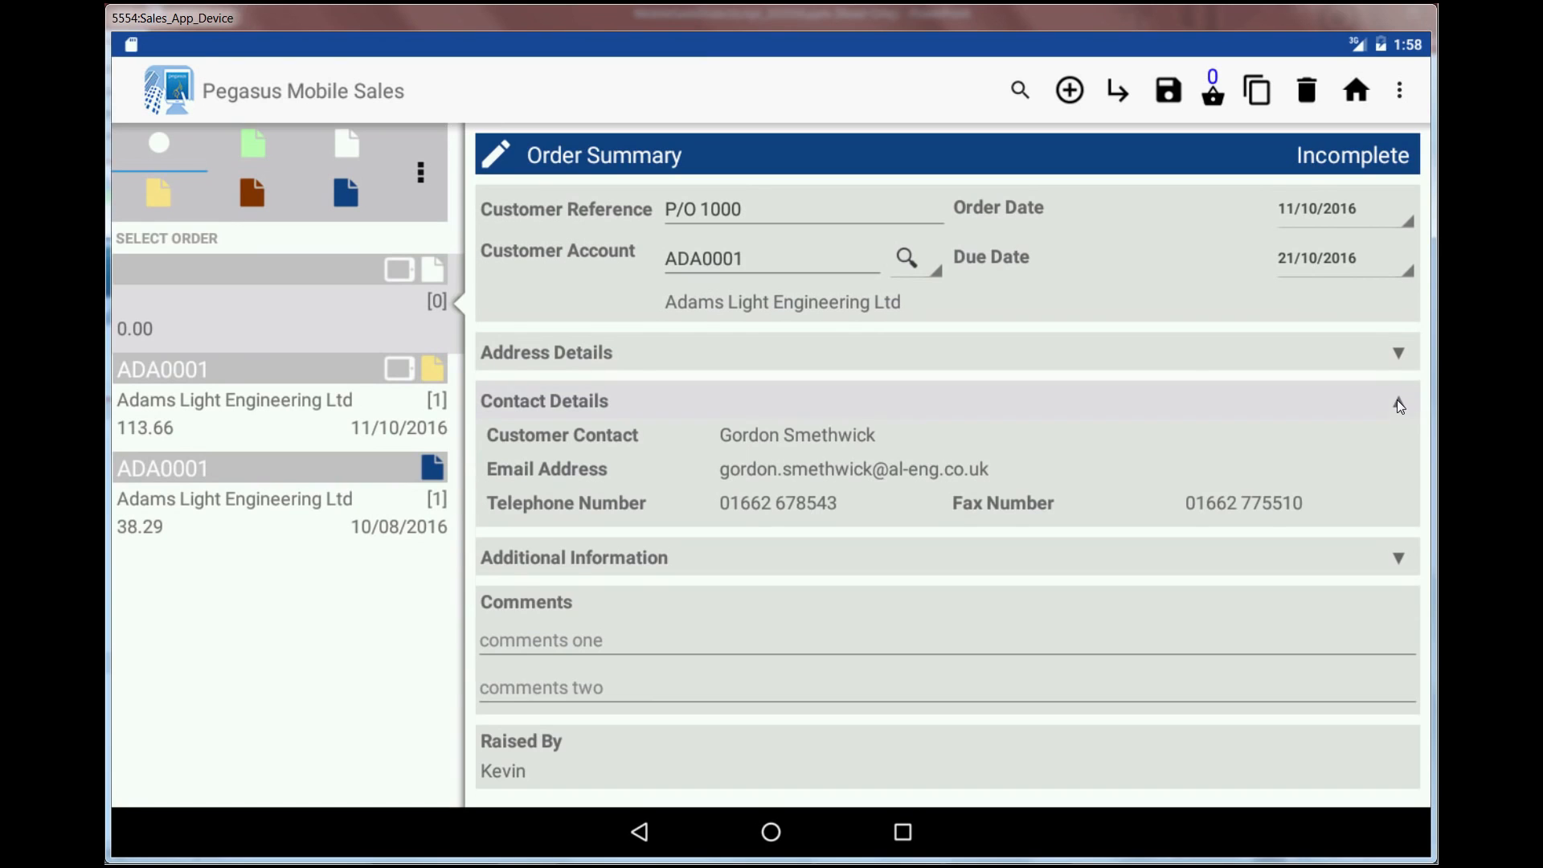
{"action": "left_click", "coordinate": [1399, 403]}
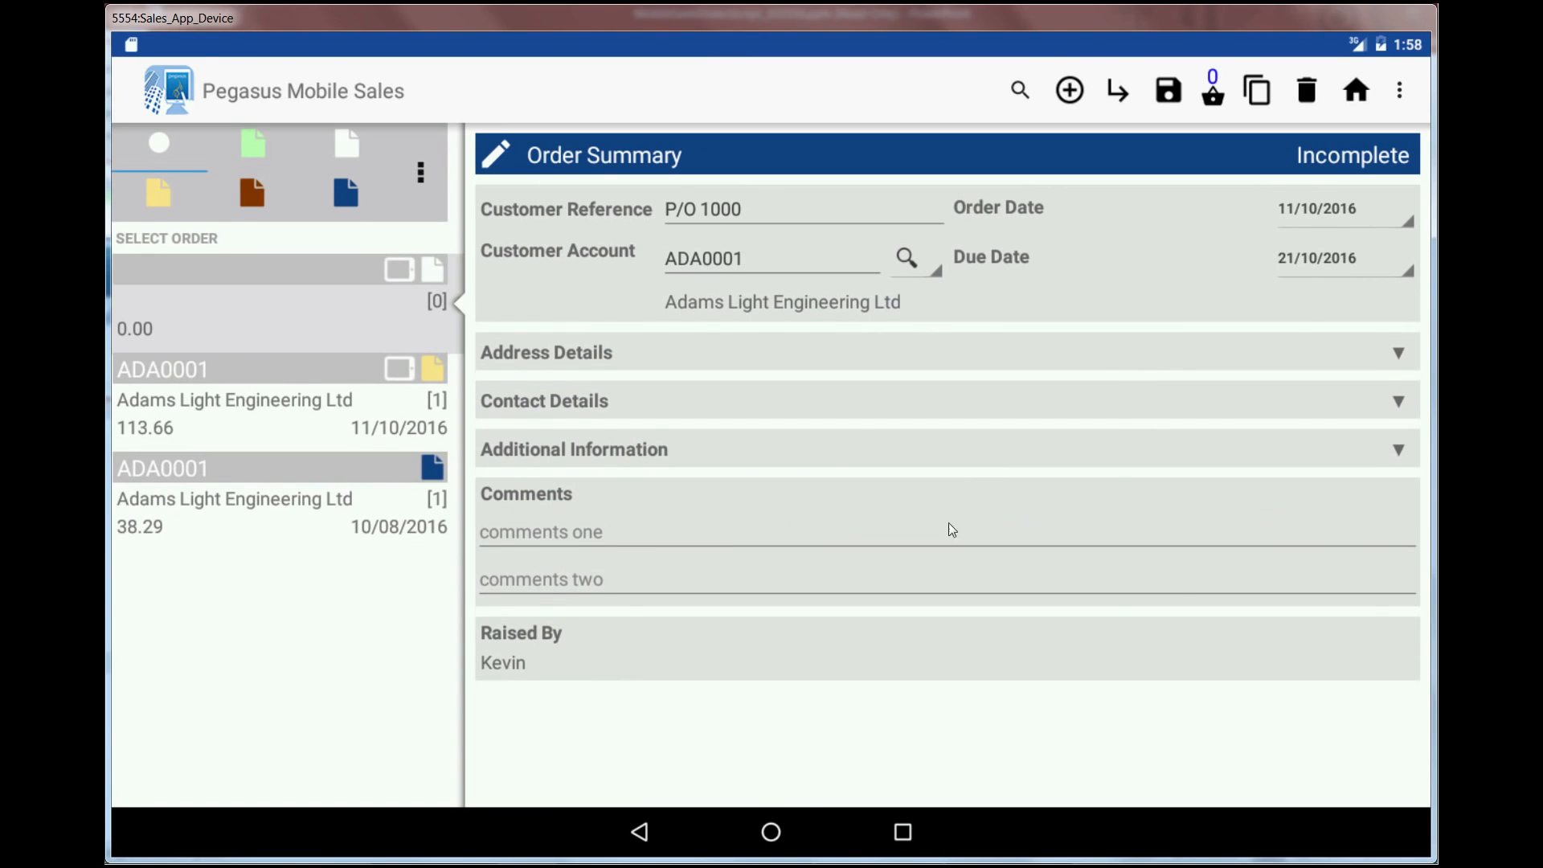
{"action": "left_click", "coordinate": [479, 532]}
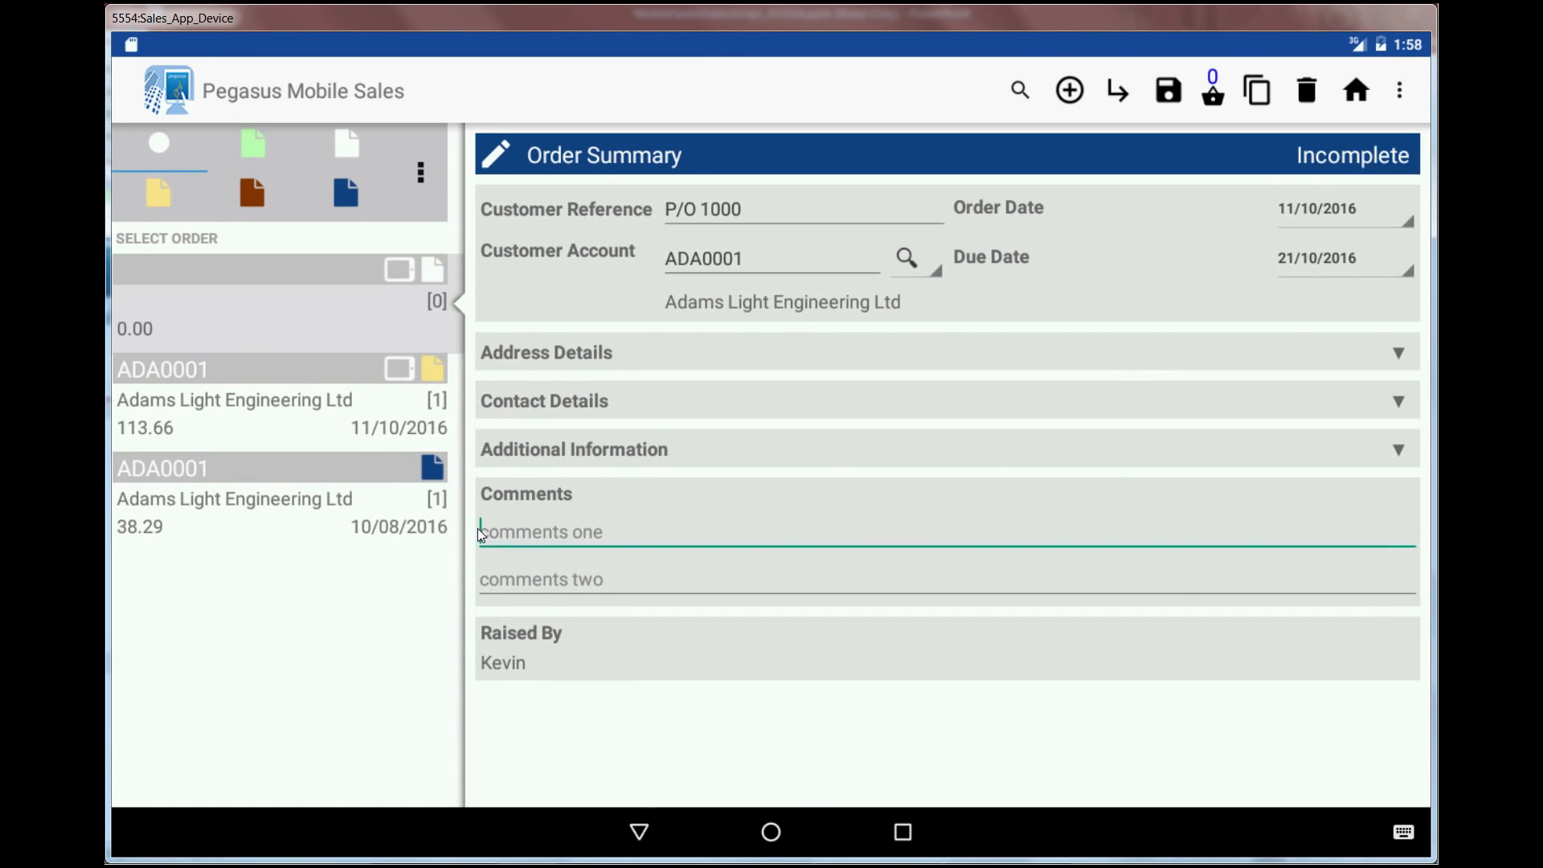
{"action": "type", "text": "P"}
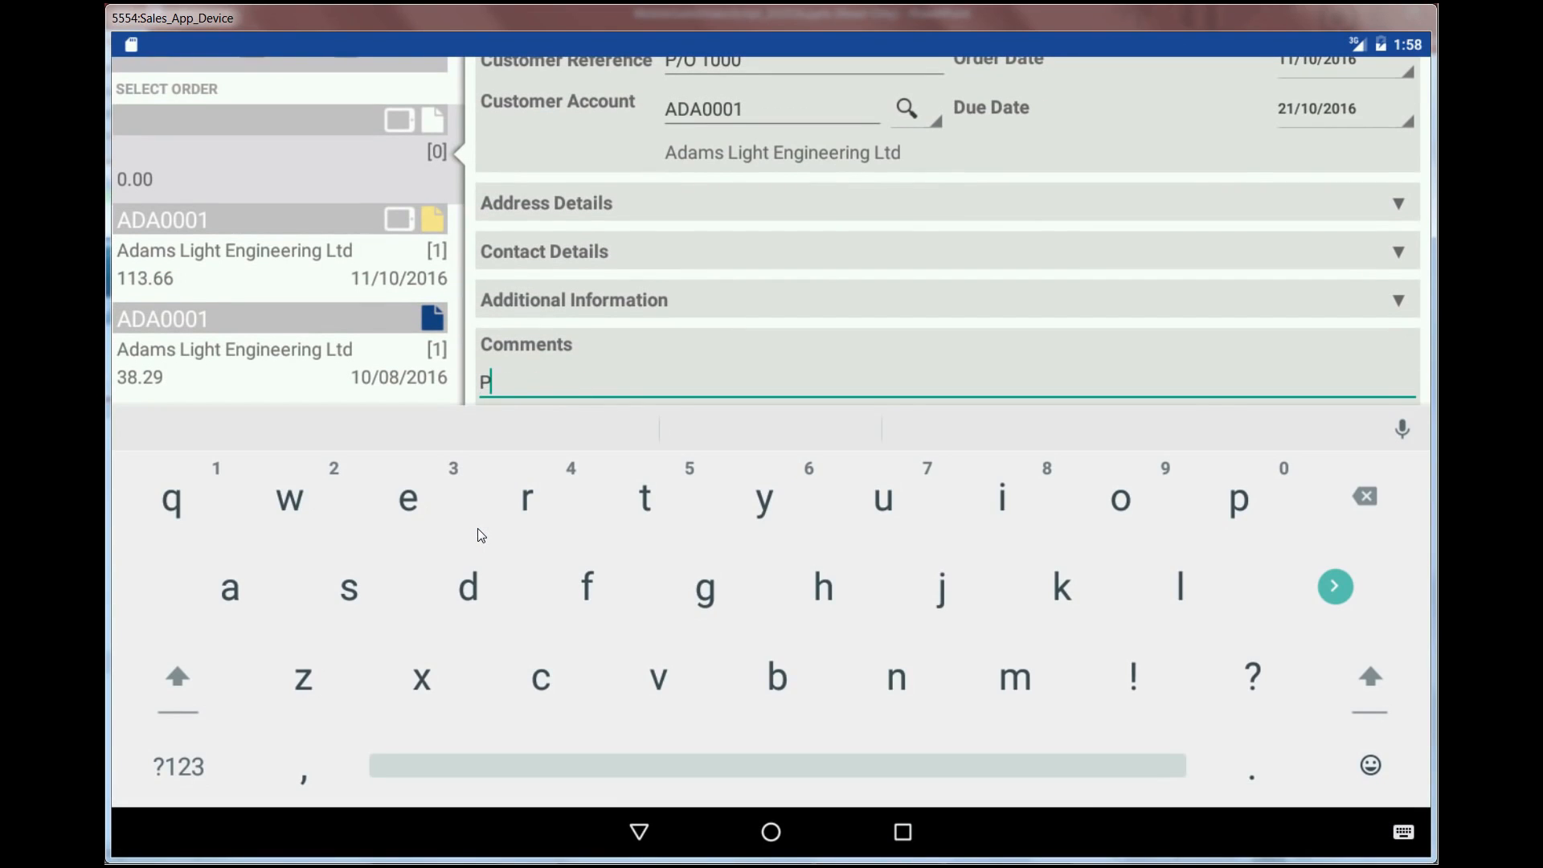
{"action": "type", "text": "lease pac"}
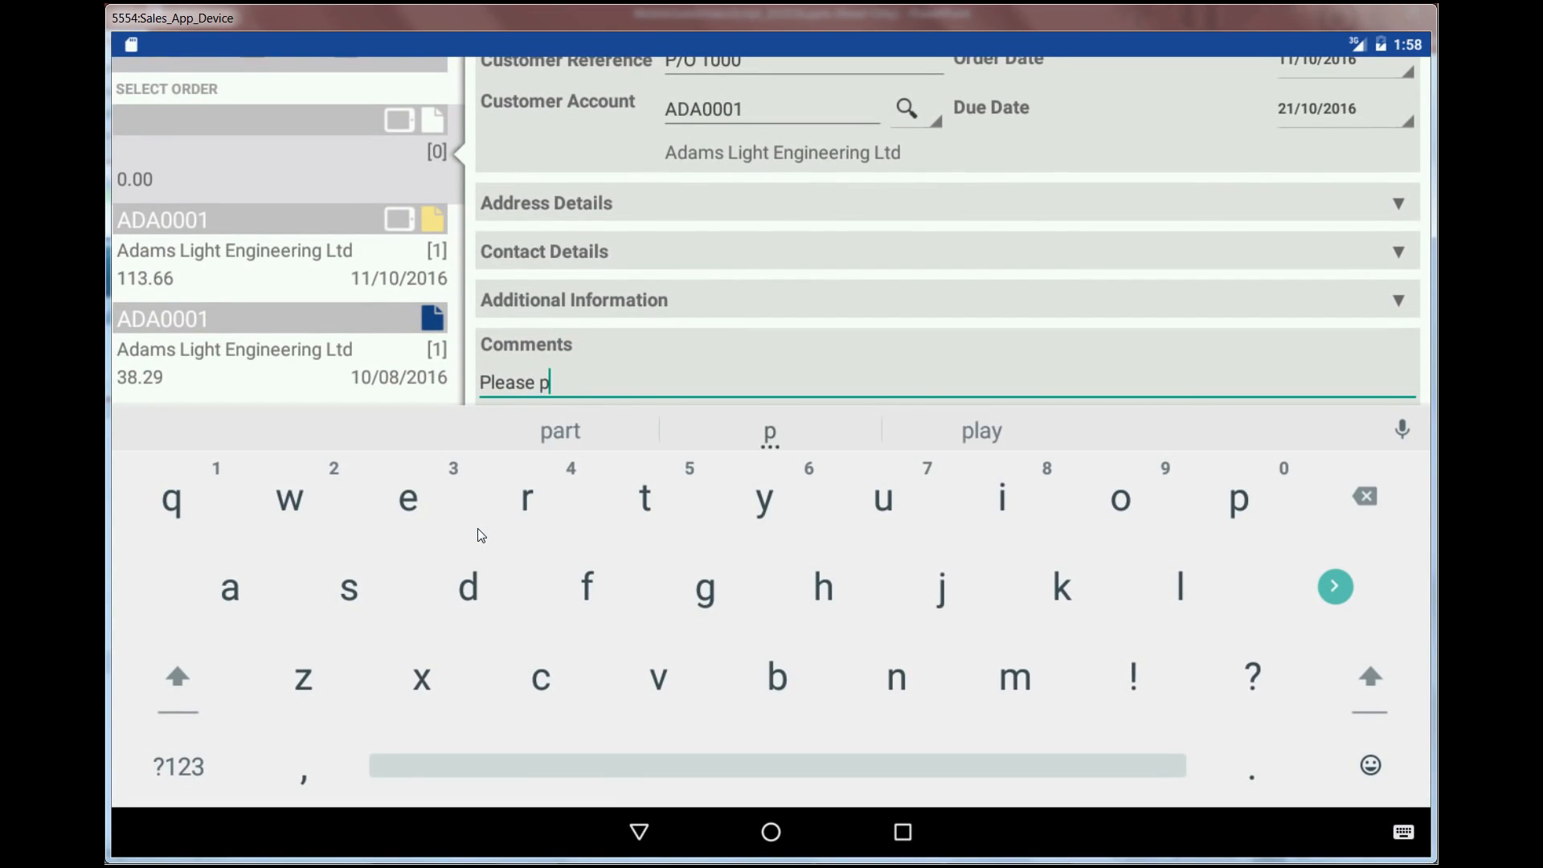
{"action": "type", "text": "e "}
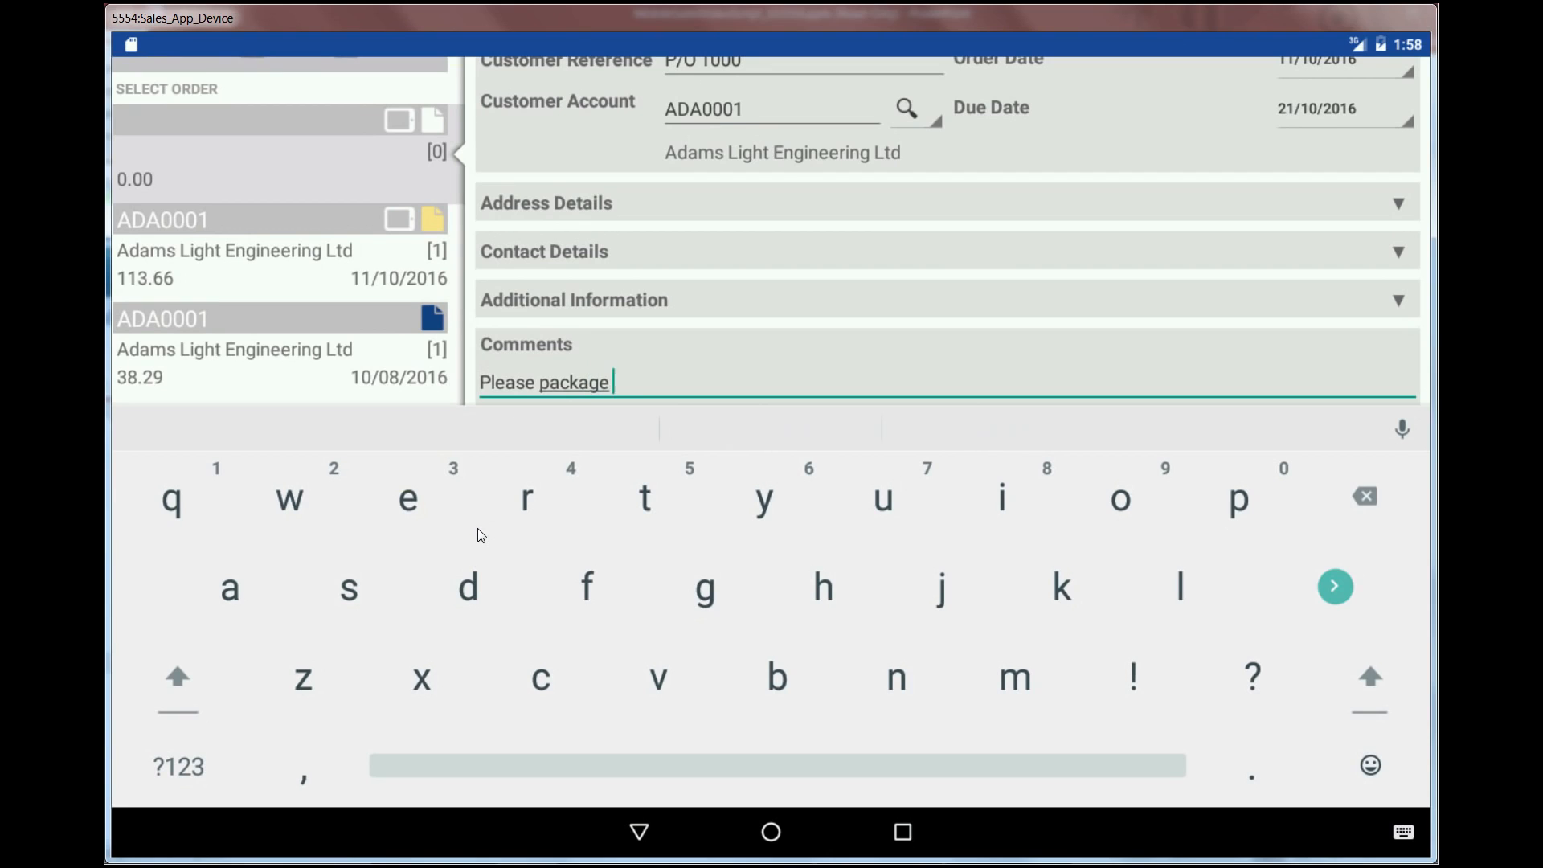
{"action": "type", "text": "for onward delivery to their"}
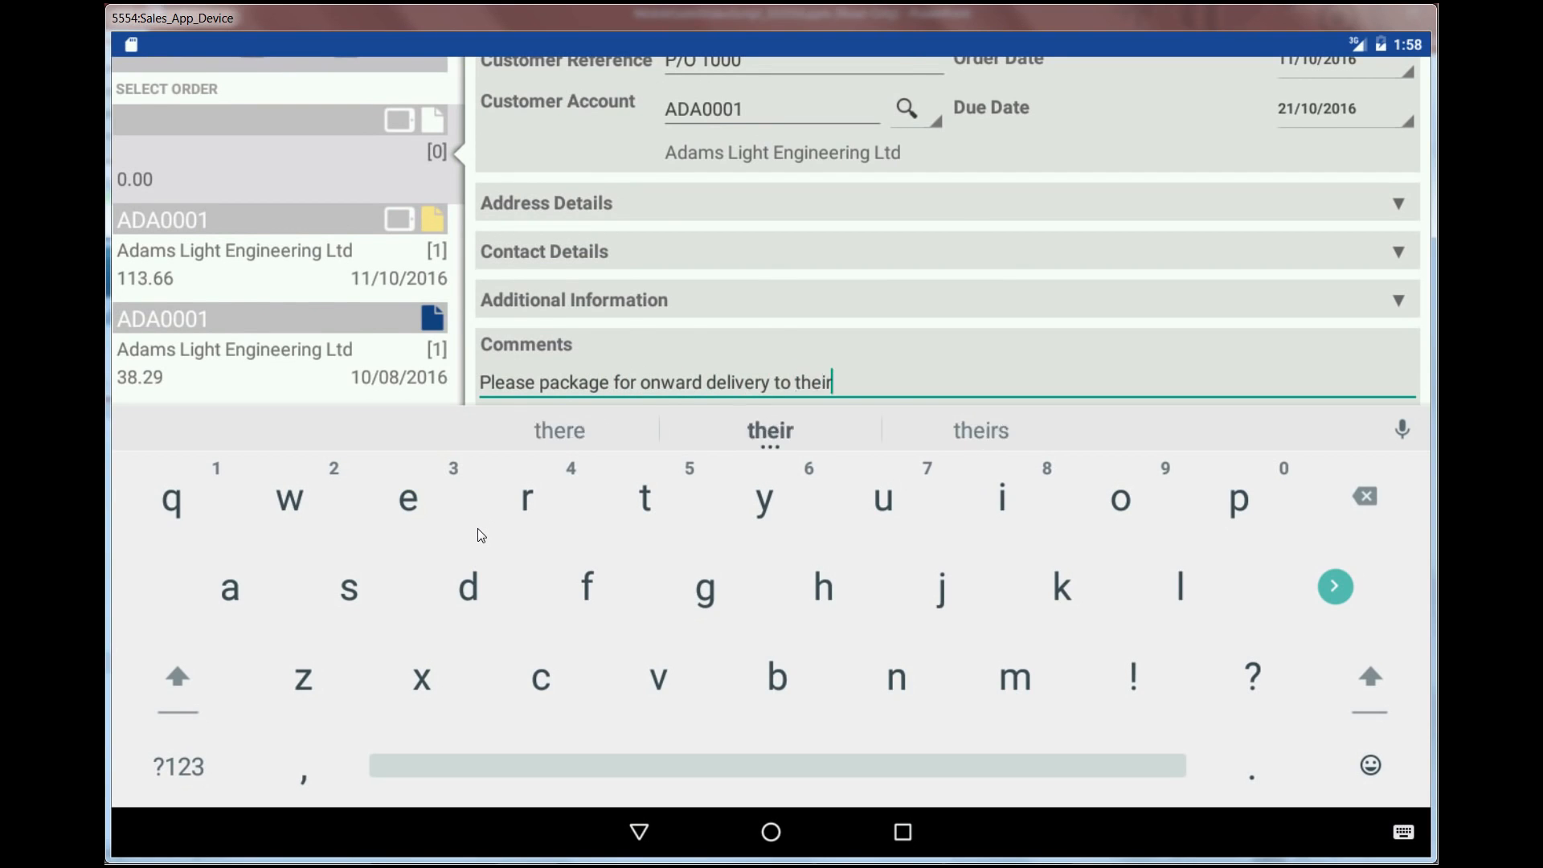
{"action": "key", "text": "Return"}
{"action": "type", "text": "depot in Dublin - Air Frei"}
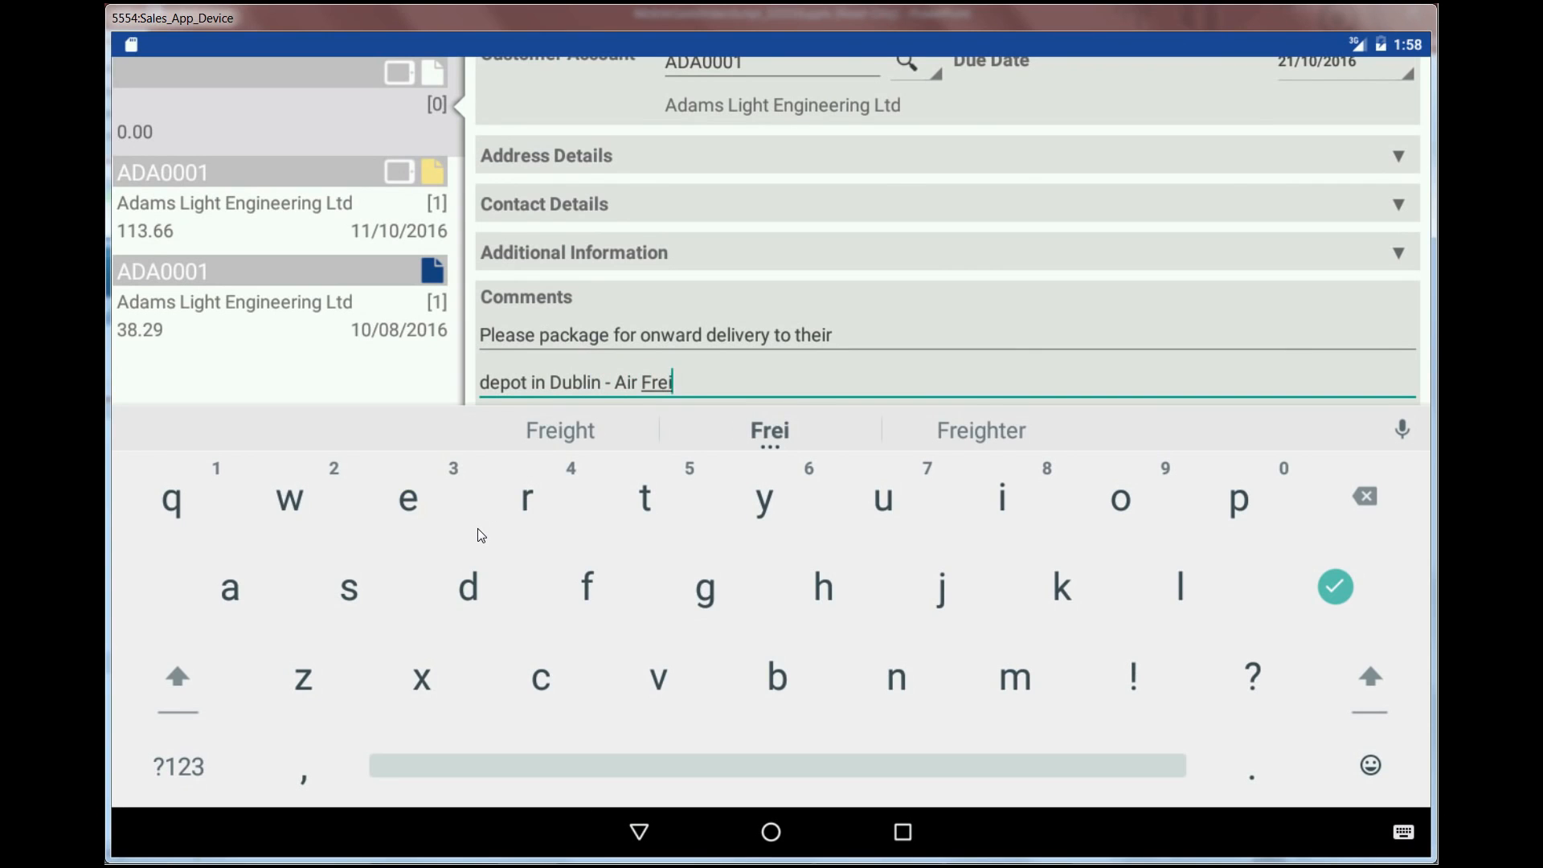
{"action": "type", "text": "ght"}
{"action": "left_click", "coordinate": [640, 832]}
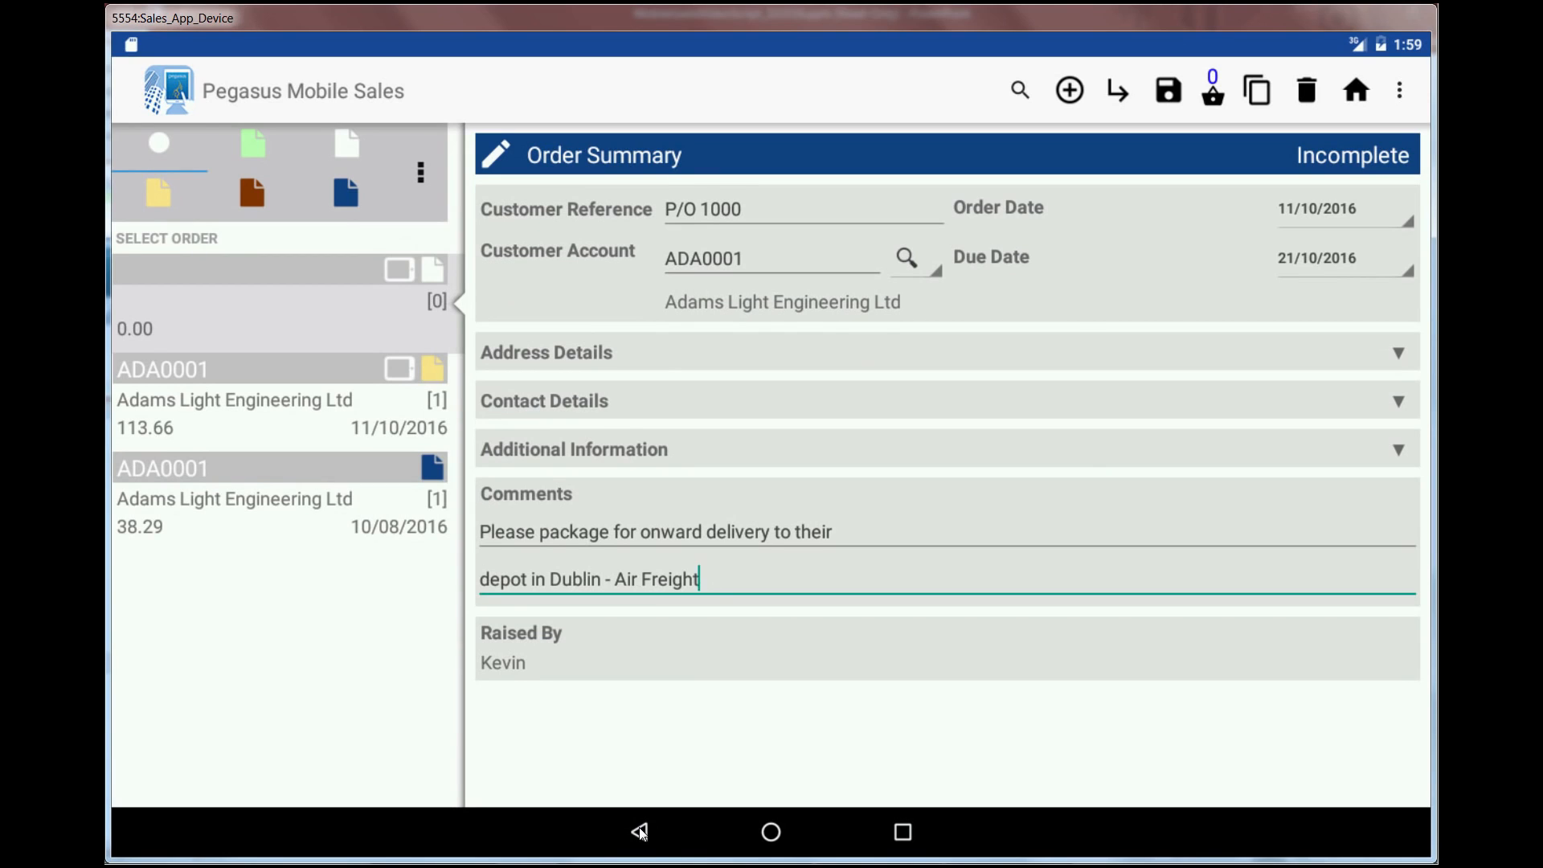
- Search the order's product lines for "c" and view the Electric Car Polisher's images
{"action": "left_click", "coordinate": [1112, 93]}
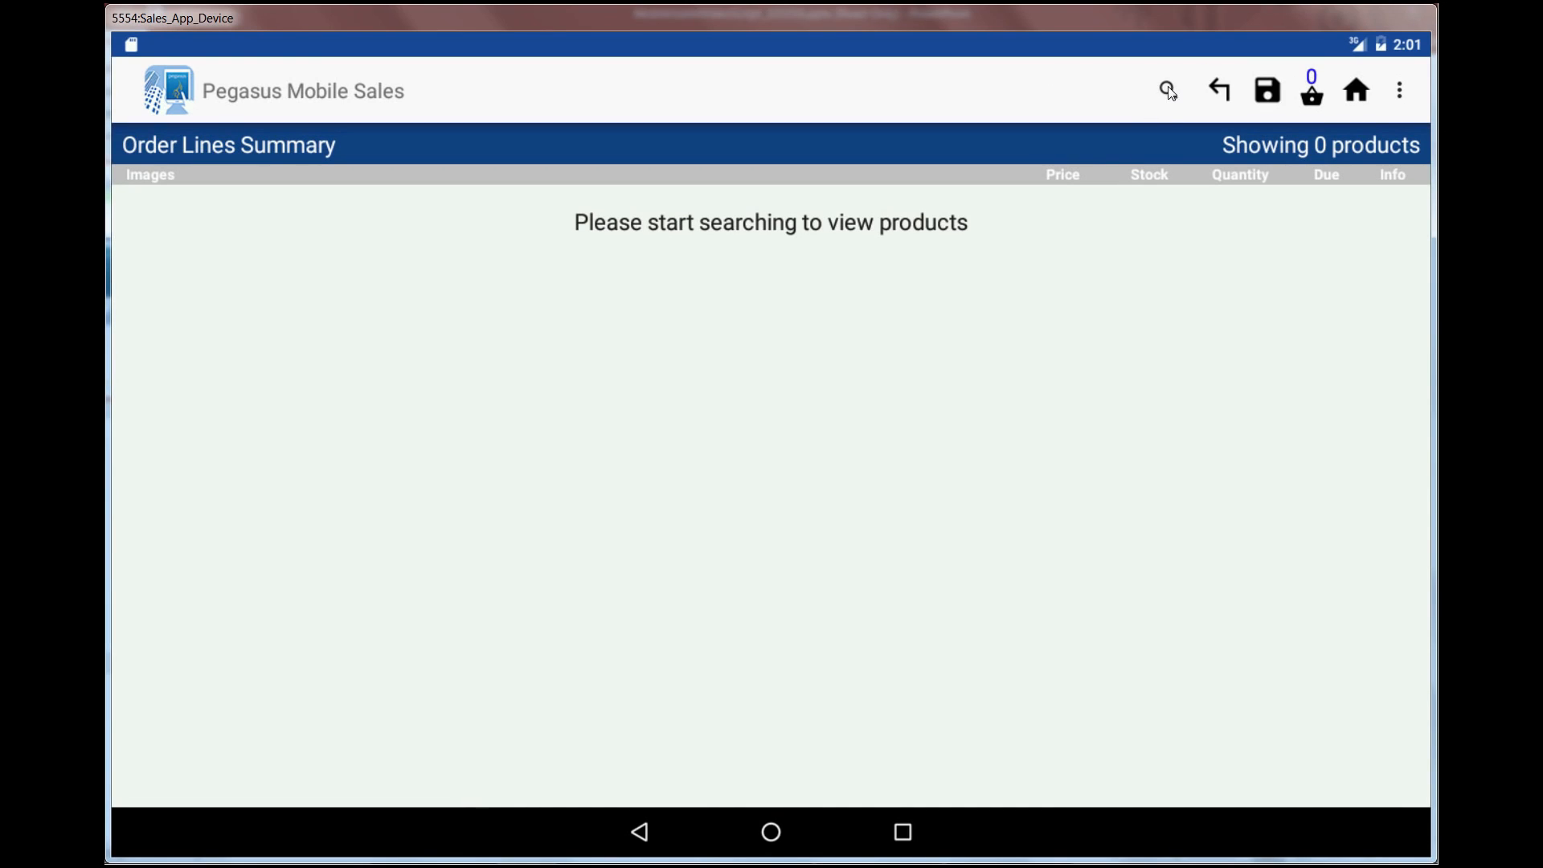
{"action": "left_click", "coordinate": [1167, 88]}
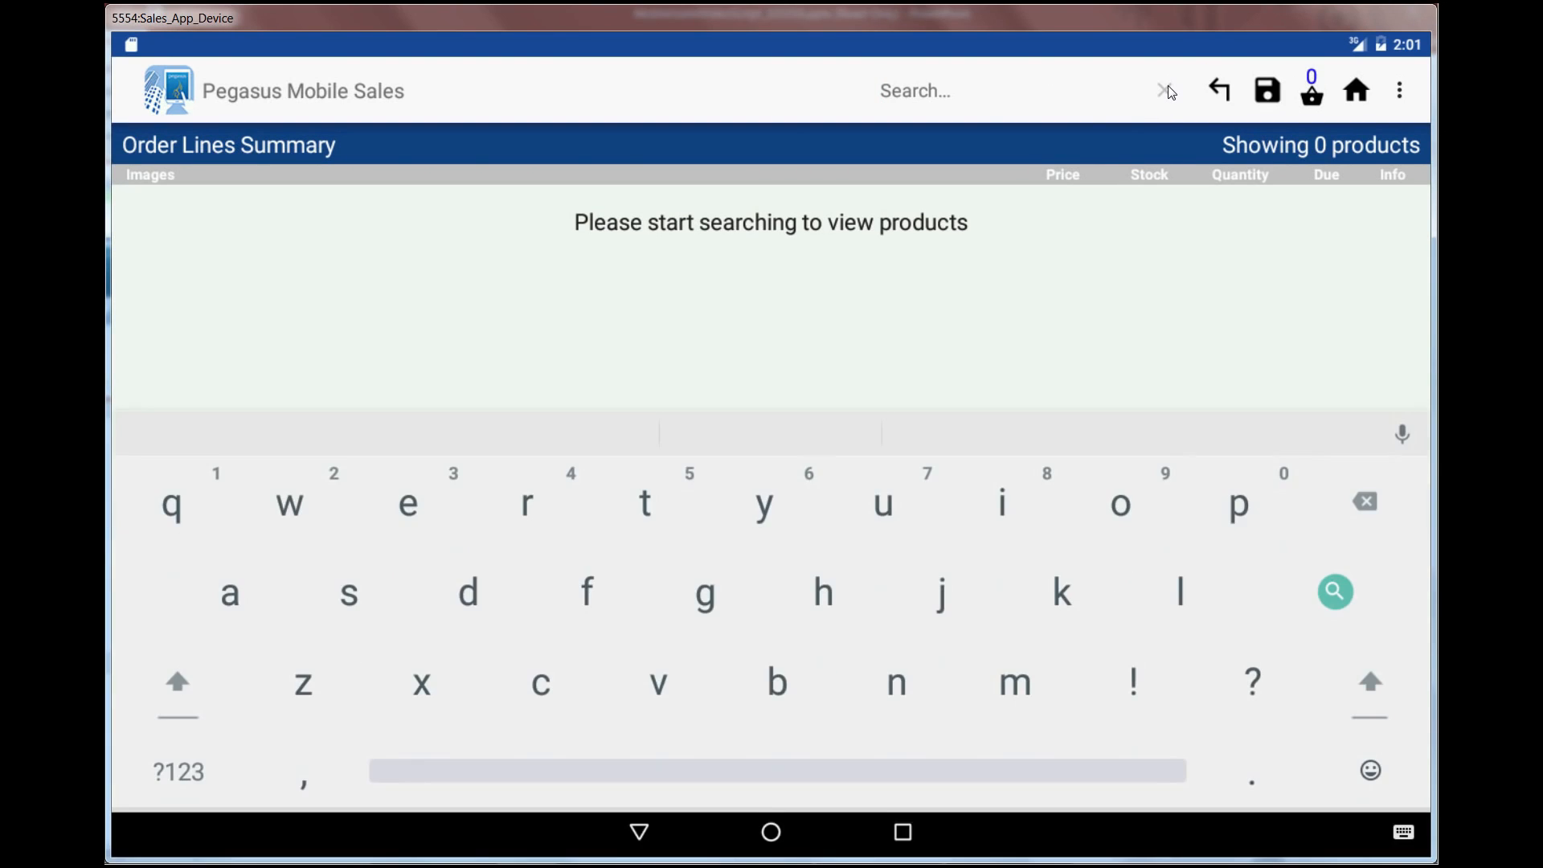
{"action": "type", "text": "c"}
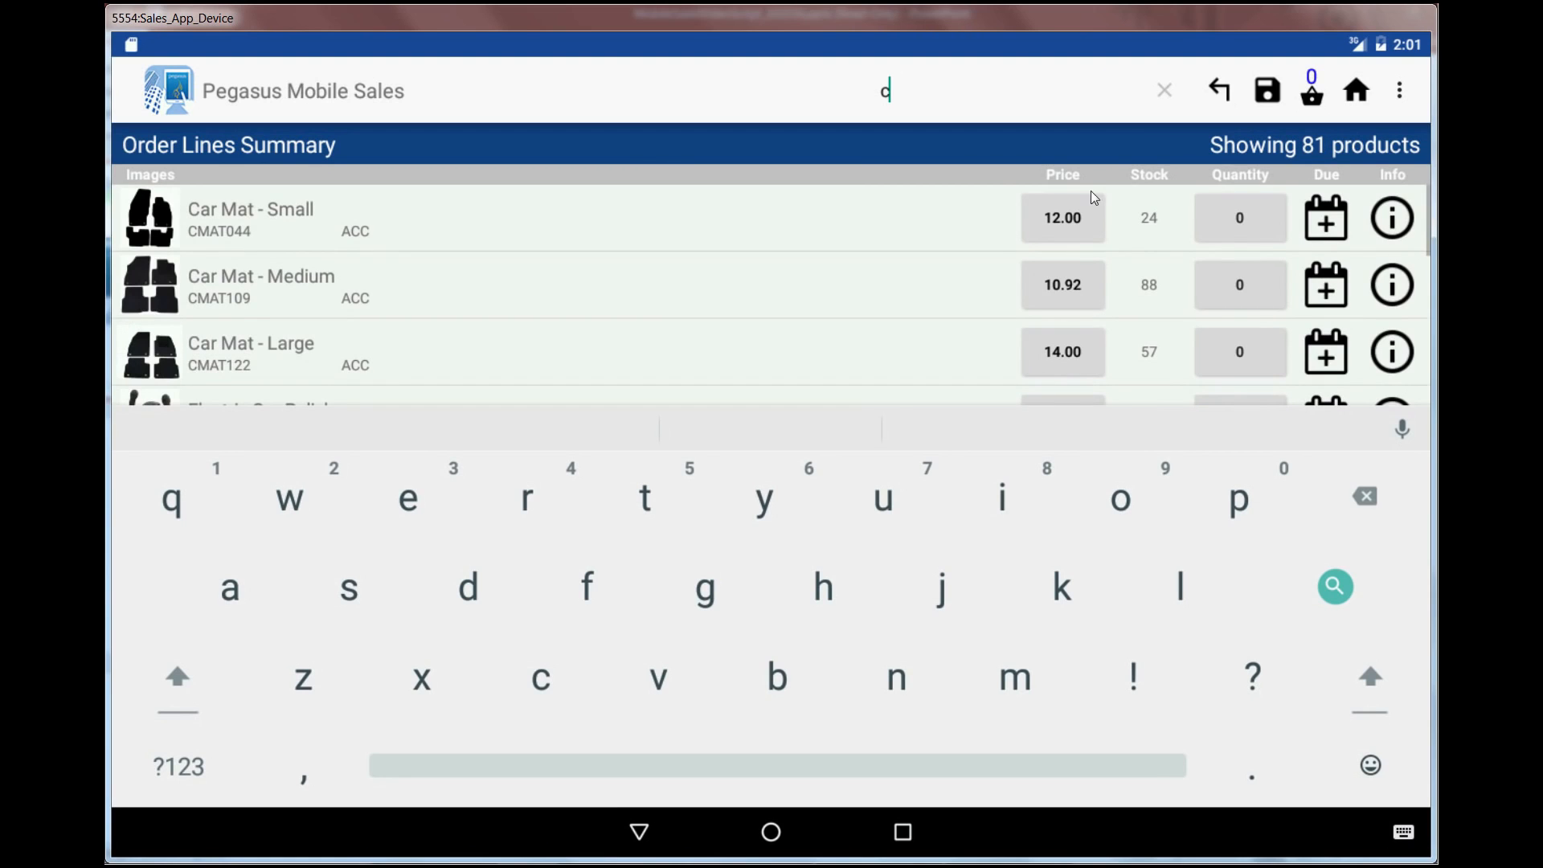
{"action": "left_click", "coordinate": [641, 833]}
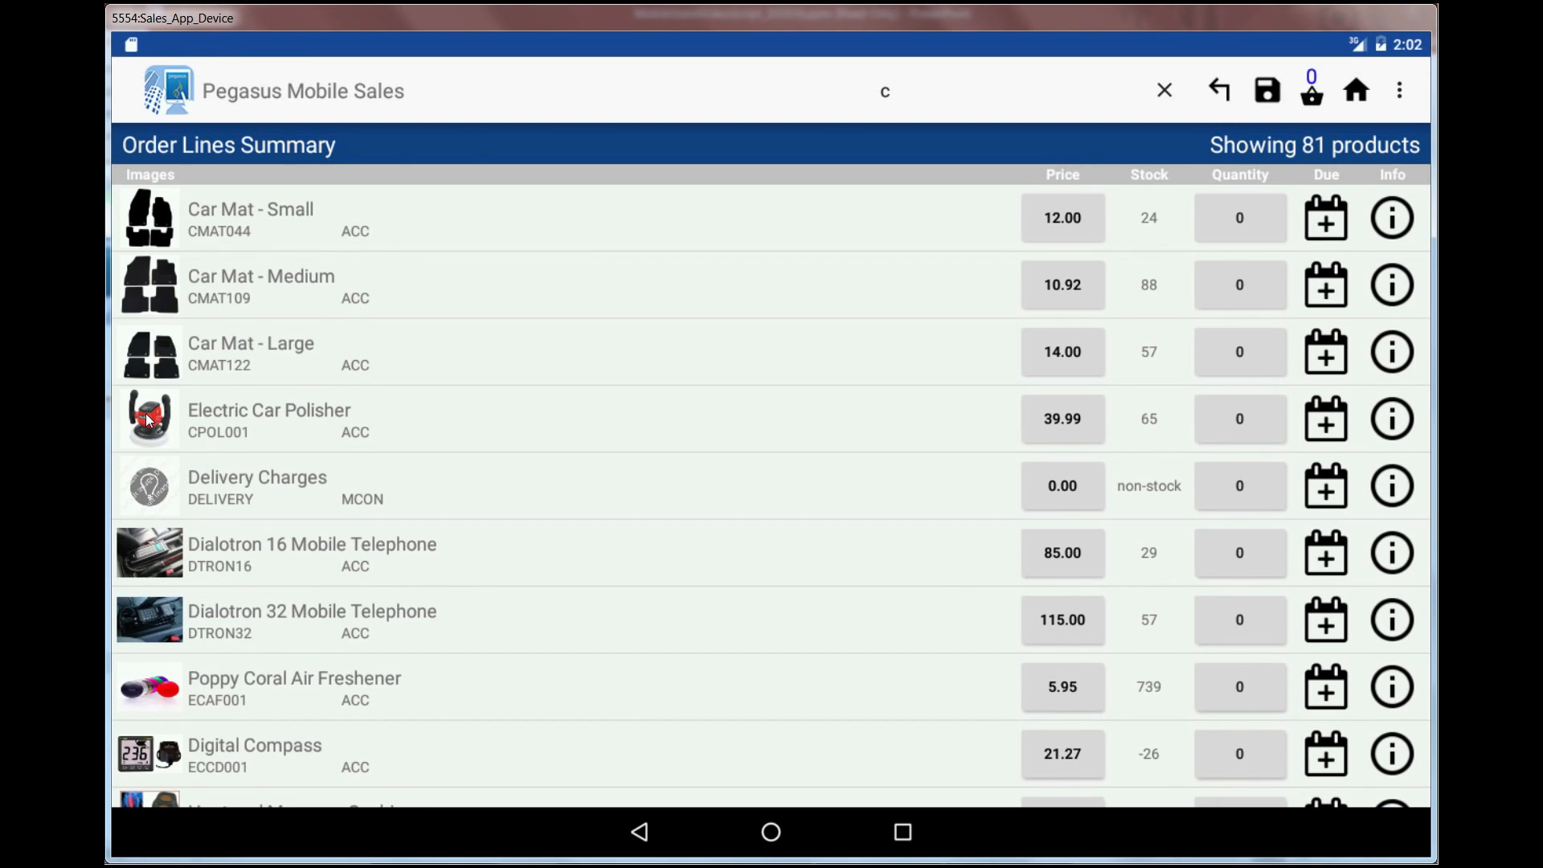
{"action": "left_click", "coordinate": [149, 418]}
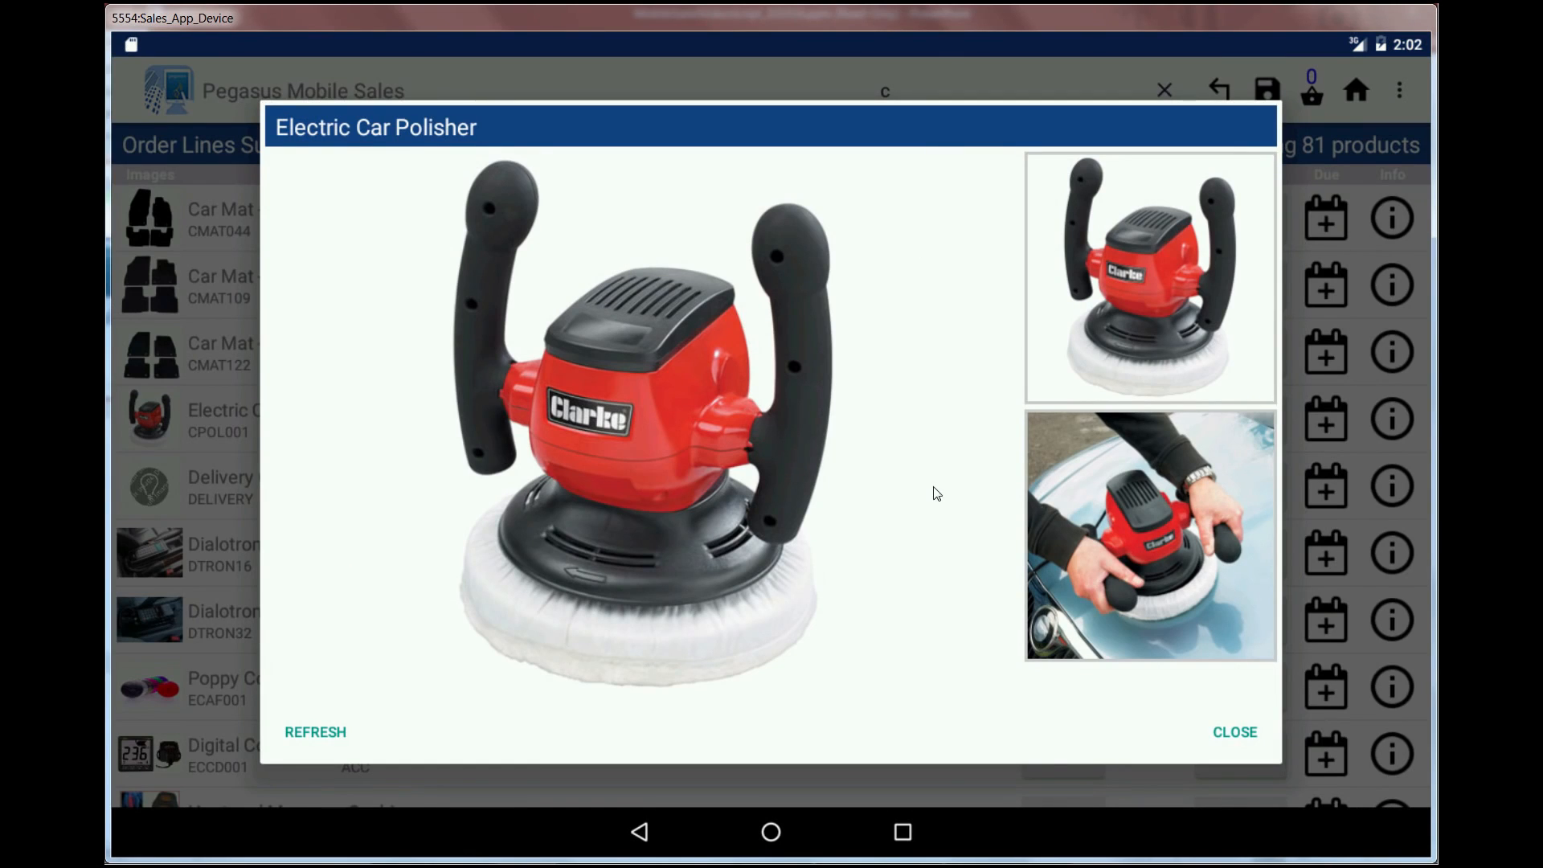
{"action": "left_click", "coordinate": [1234, 733]}
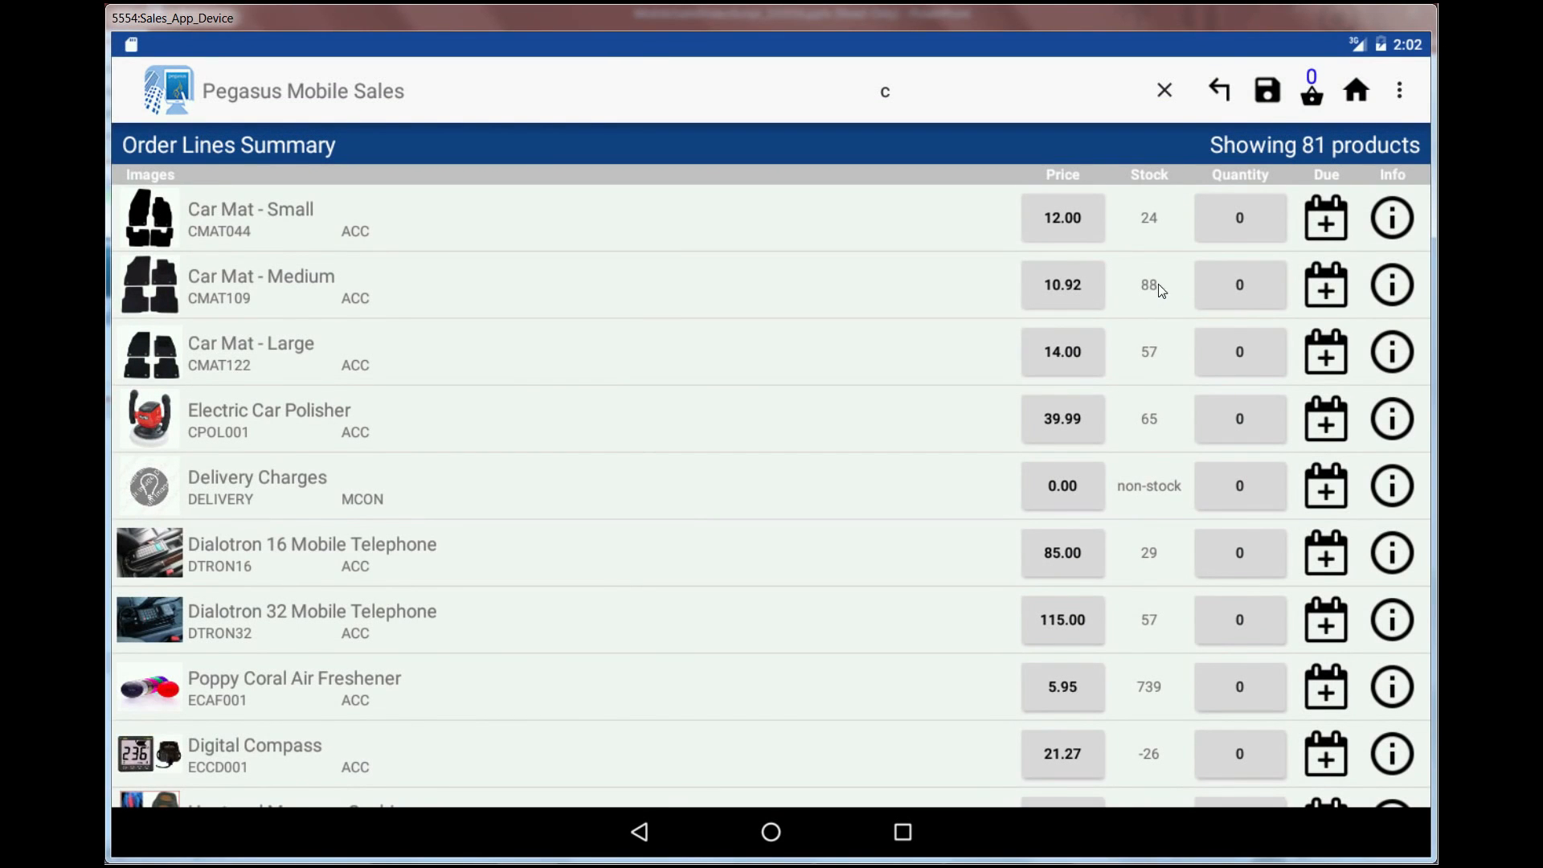
- Add the Car Mat - Medium to the order with a quantity of 10
{"action": "left_click", "coordinate": [1236, 288]}
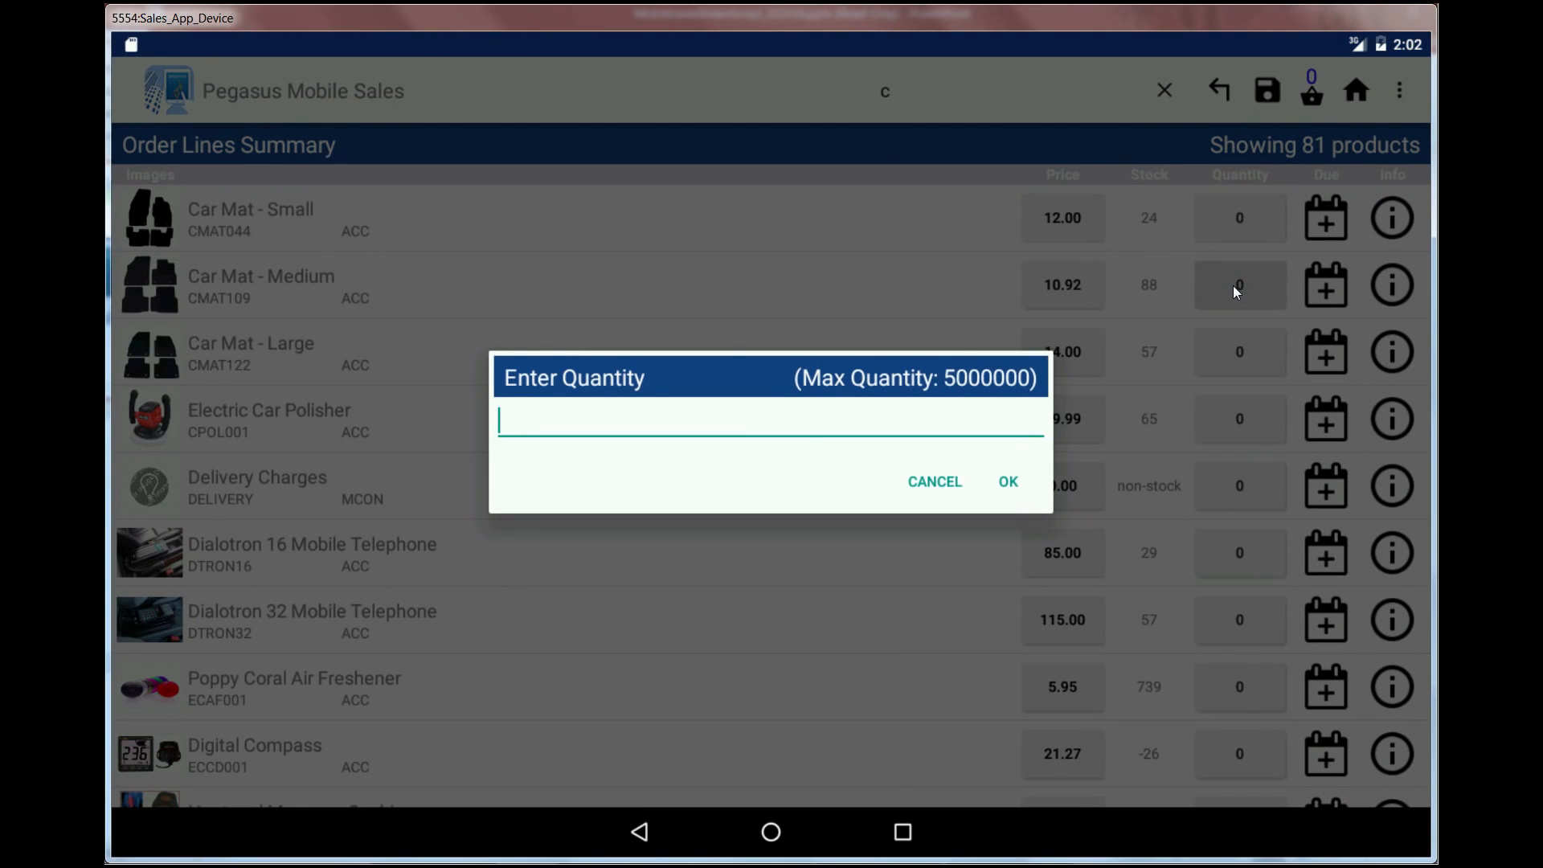
{"action": "type", "text": "10"}
{"action": "key", "text": "Return"}
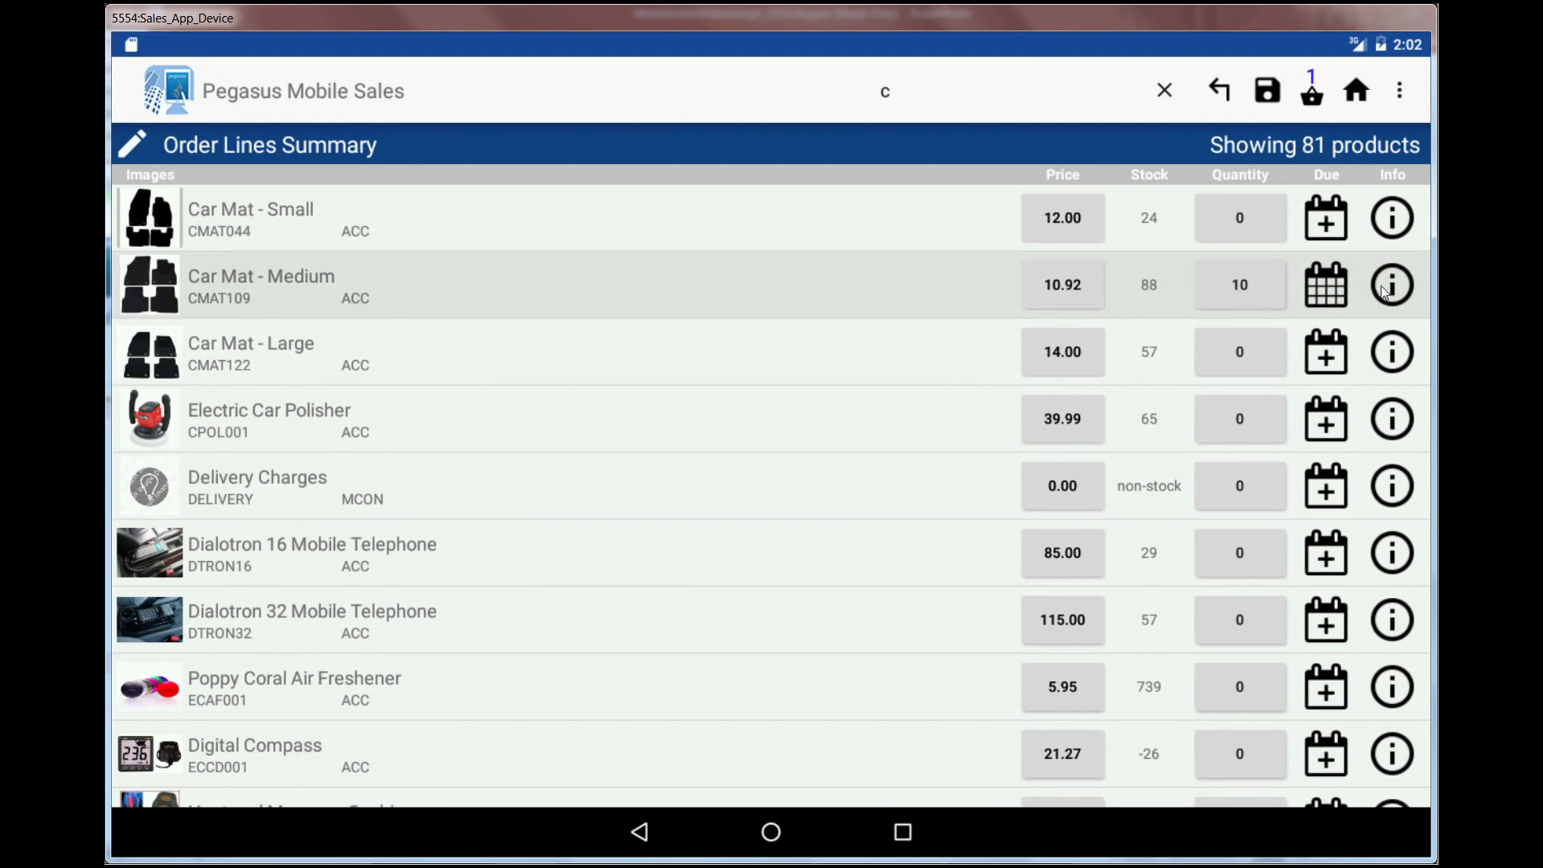
- Give the Car Mat - Medium line a 10% line discount
{"action": "left_click", "coordinate": [1392, 286]}
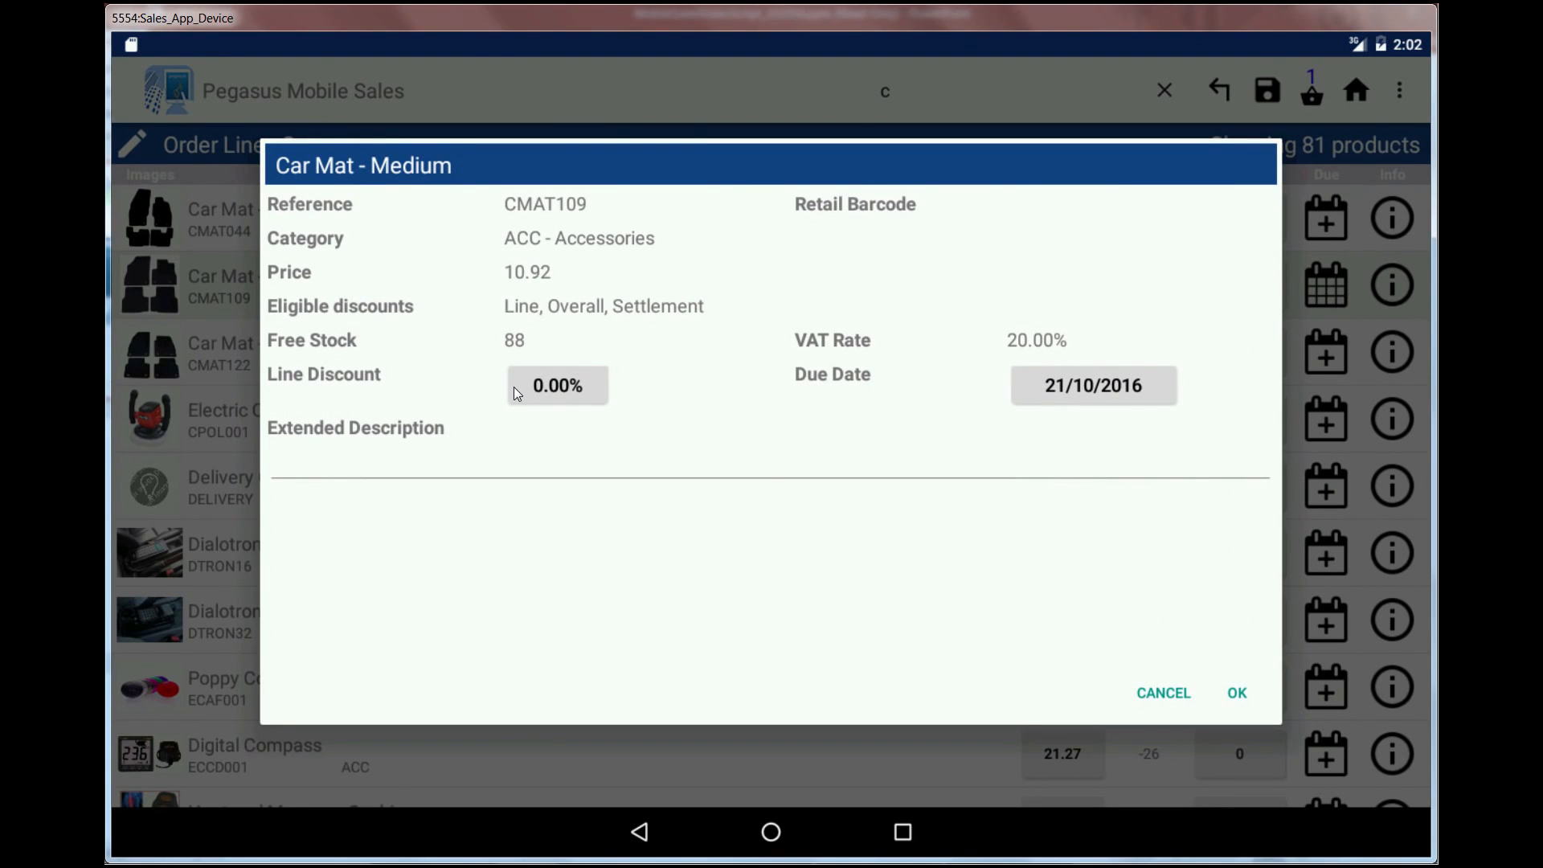
{"action": "left_click", "coordinate": [527, 389]}
{"action": "type", "text": "10"}
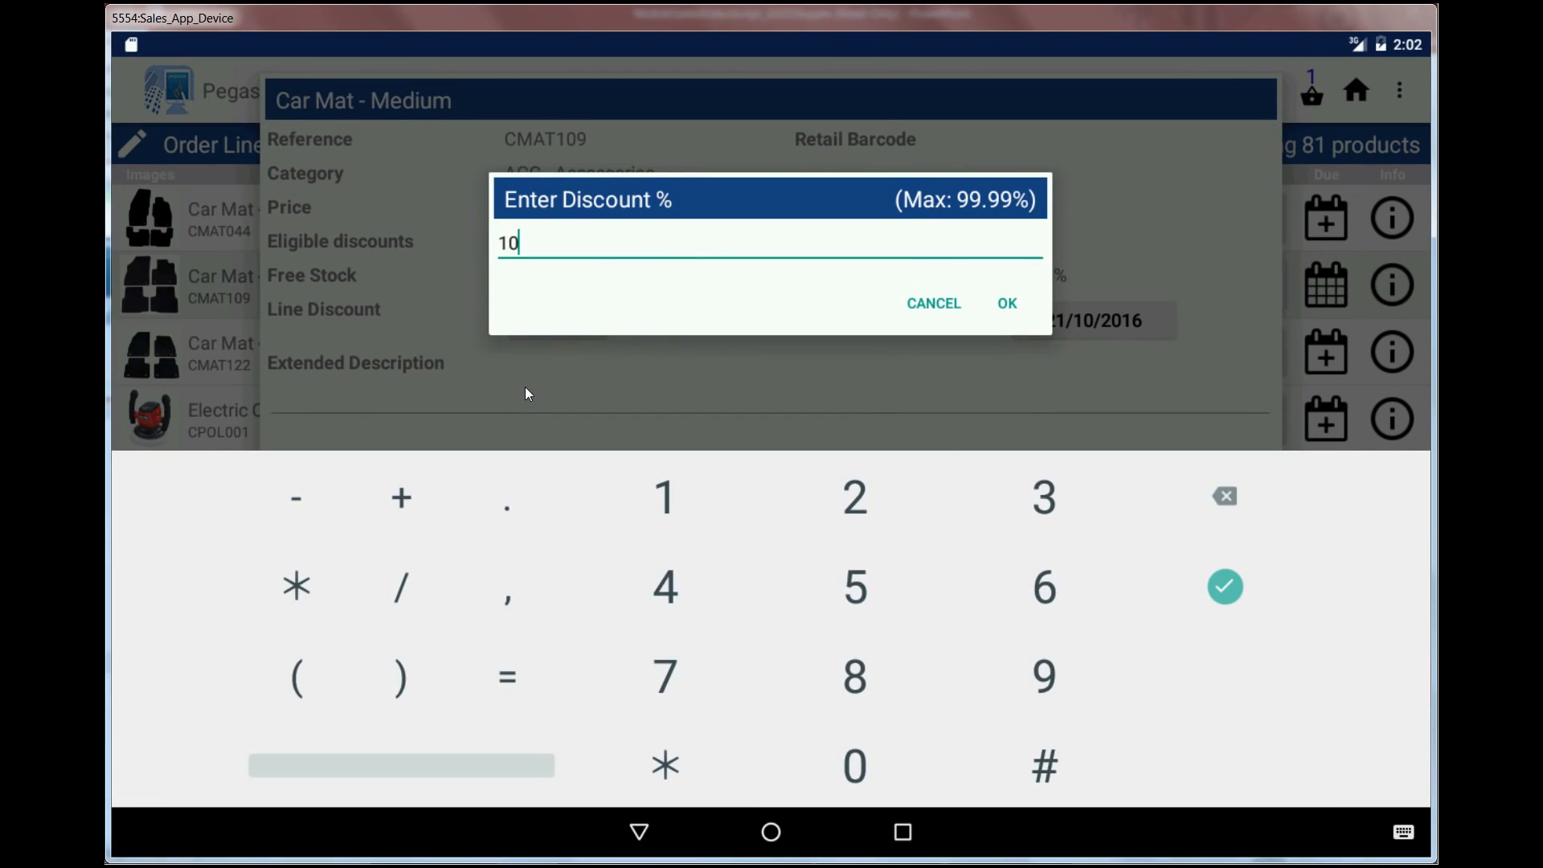
{"action": "key", "text": "Return"}
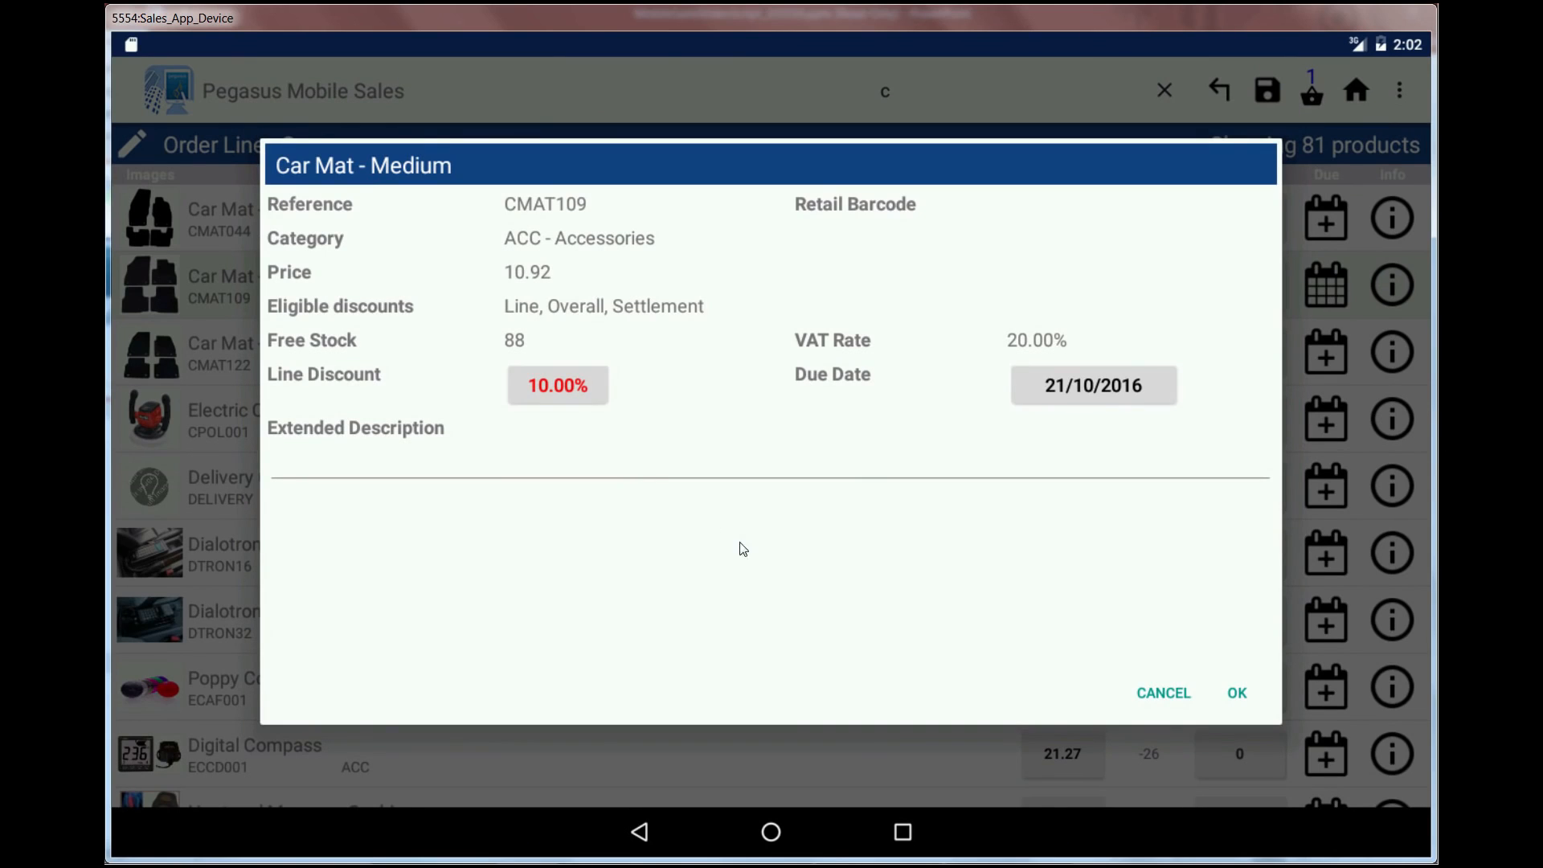
{"action": "left_click", "coordinate": [1237, 695]}
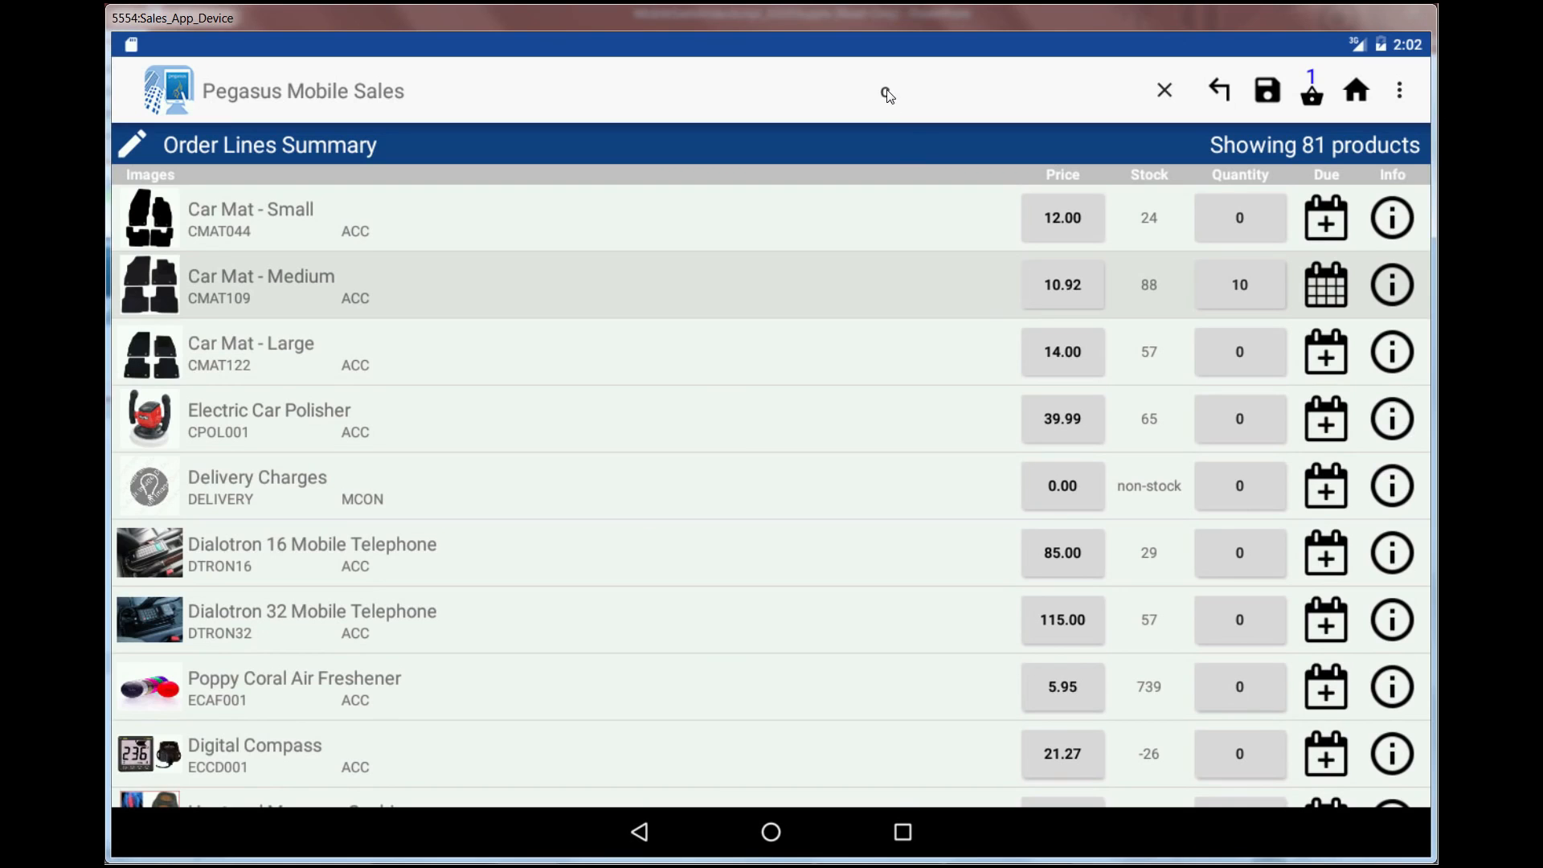
- Search the products for "first" and add the First Aid Kit (FAK01) to the order with a quantity of 10
{"action": "left_click", "coordinate": [903, 113]}
{"action": "type", "text": "irs"}
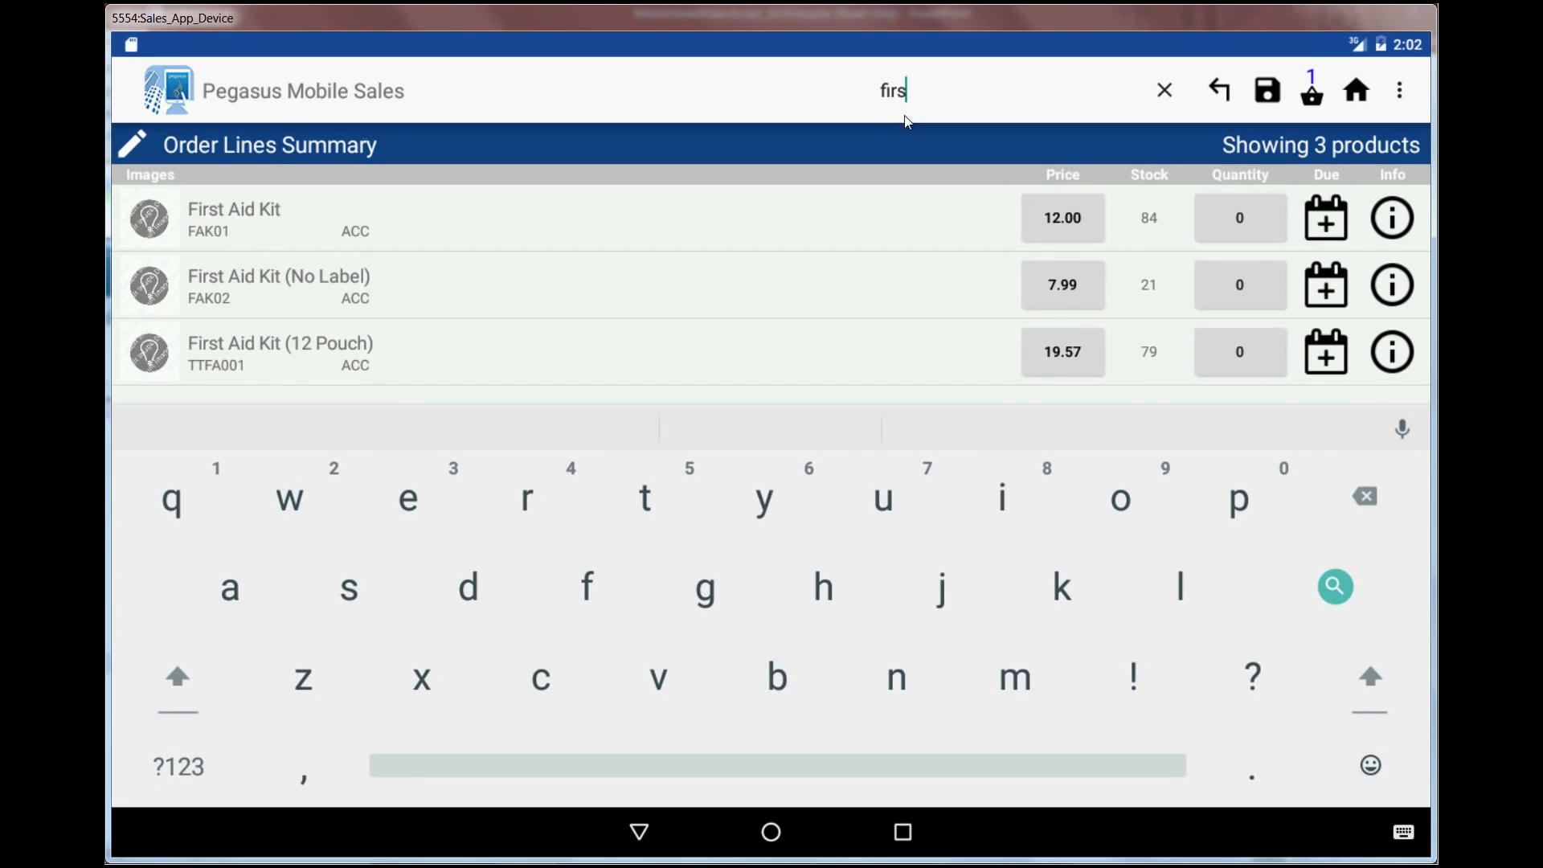
{"action": "type", "text": "t"}
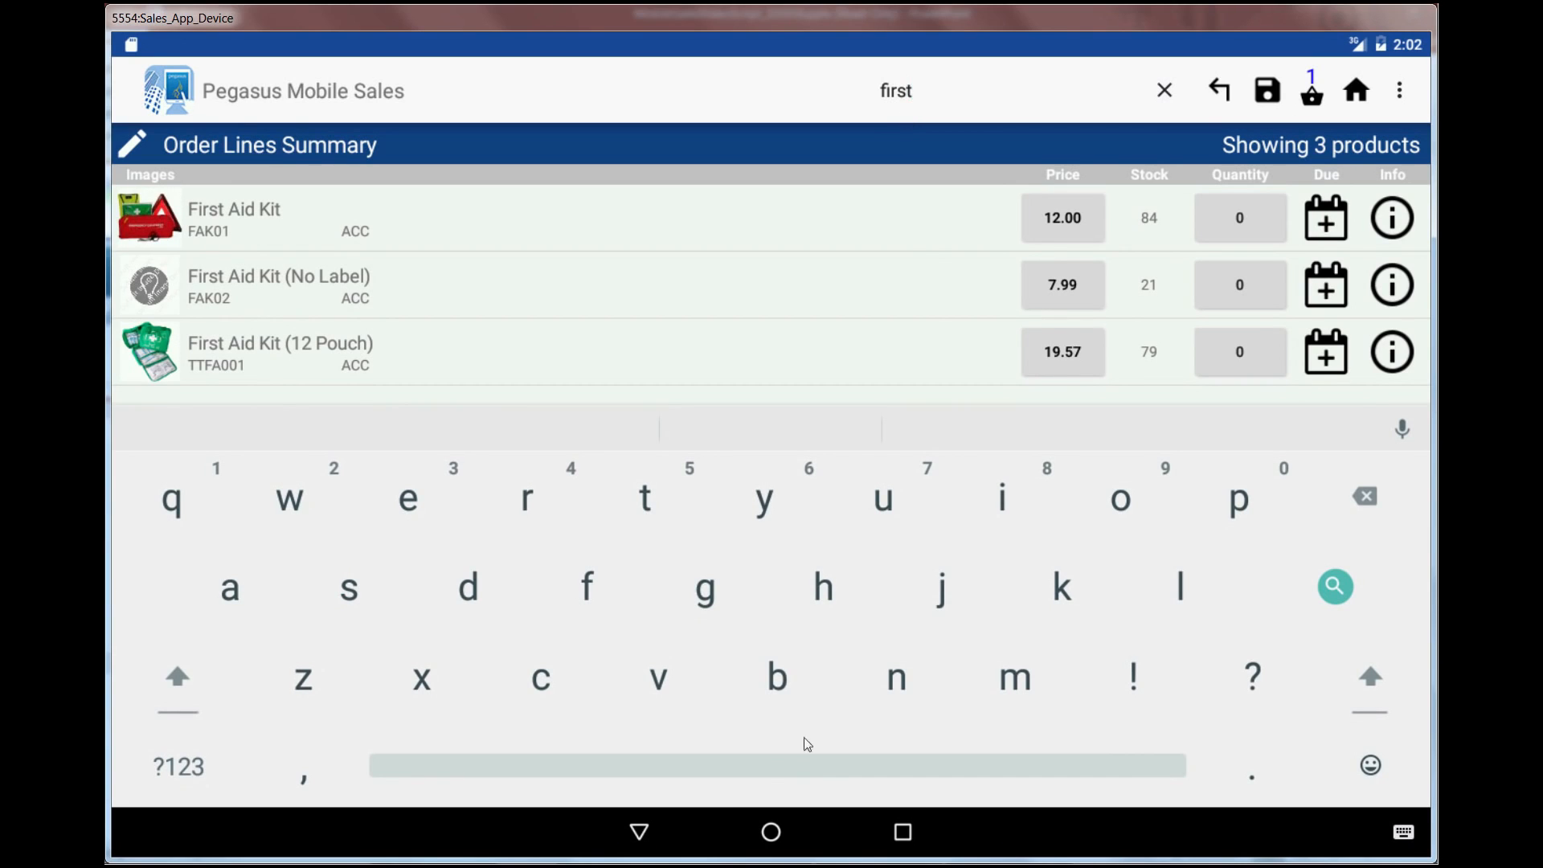
{"action": "left_click", "coordinate": [640, 836]}
{"action": "left_click", "coordinate": [1246, 219]}
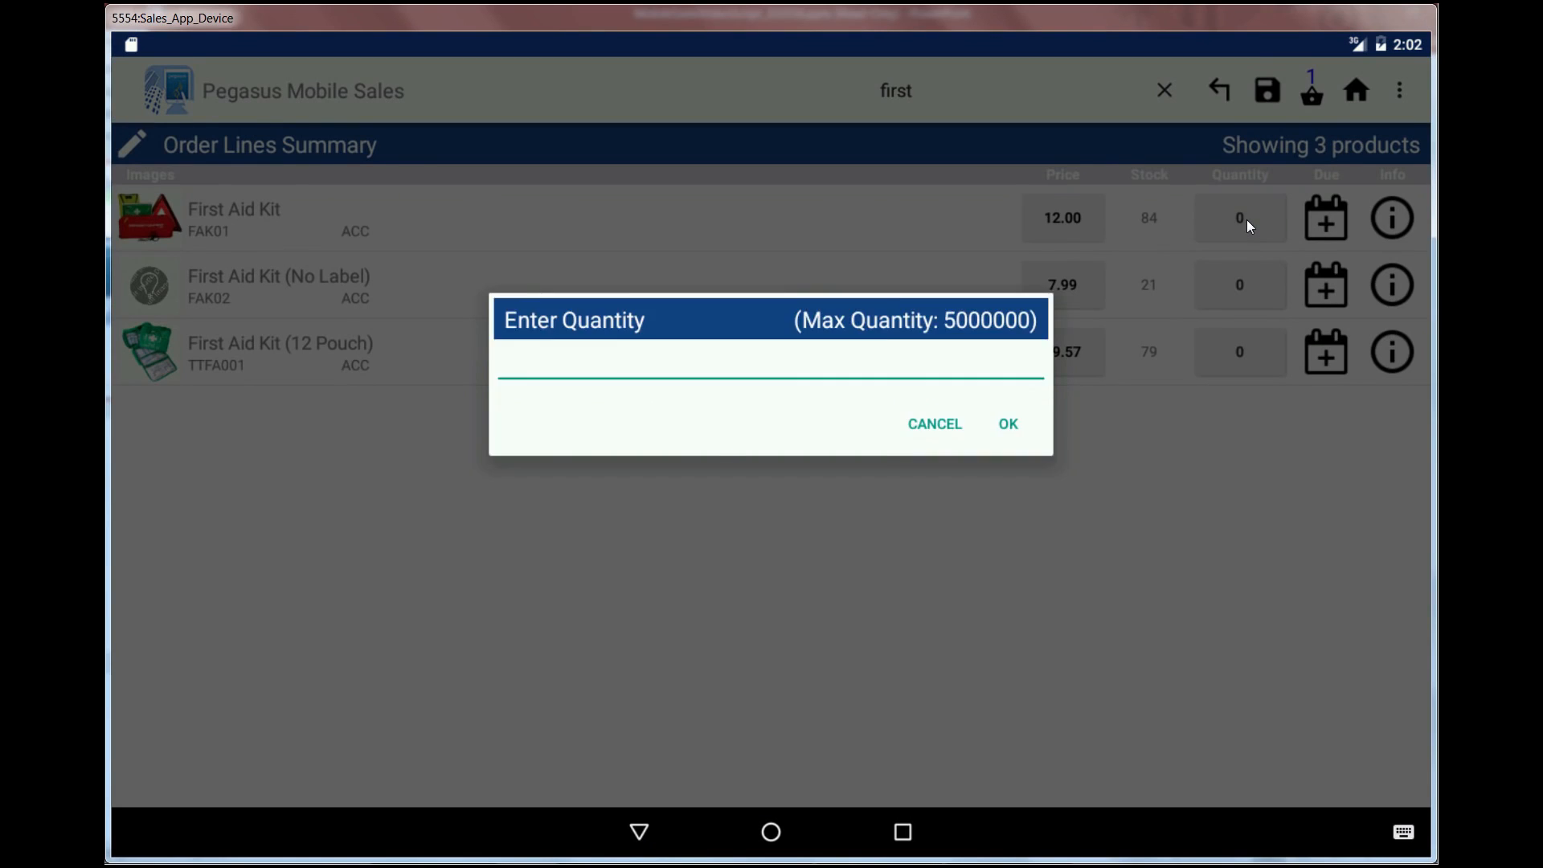
{"action": "type", "text": "10"}
{"action": "key", "text": "Return"}
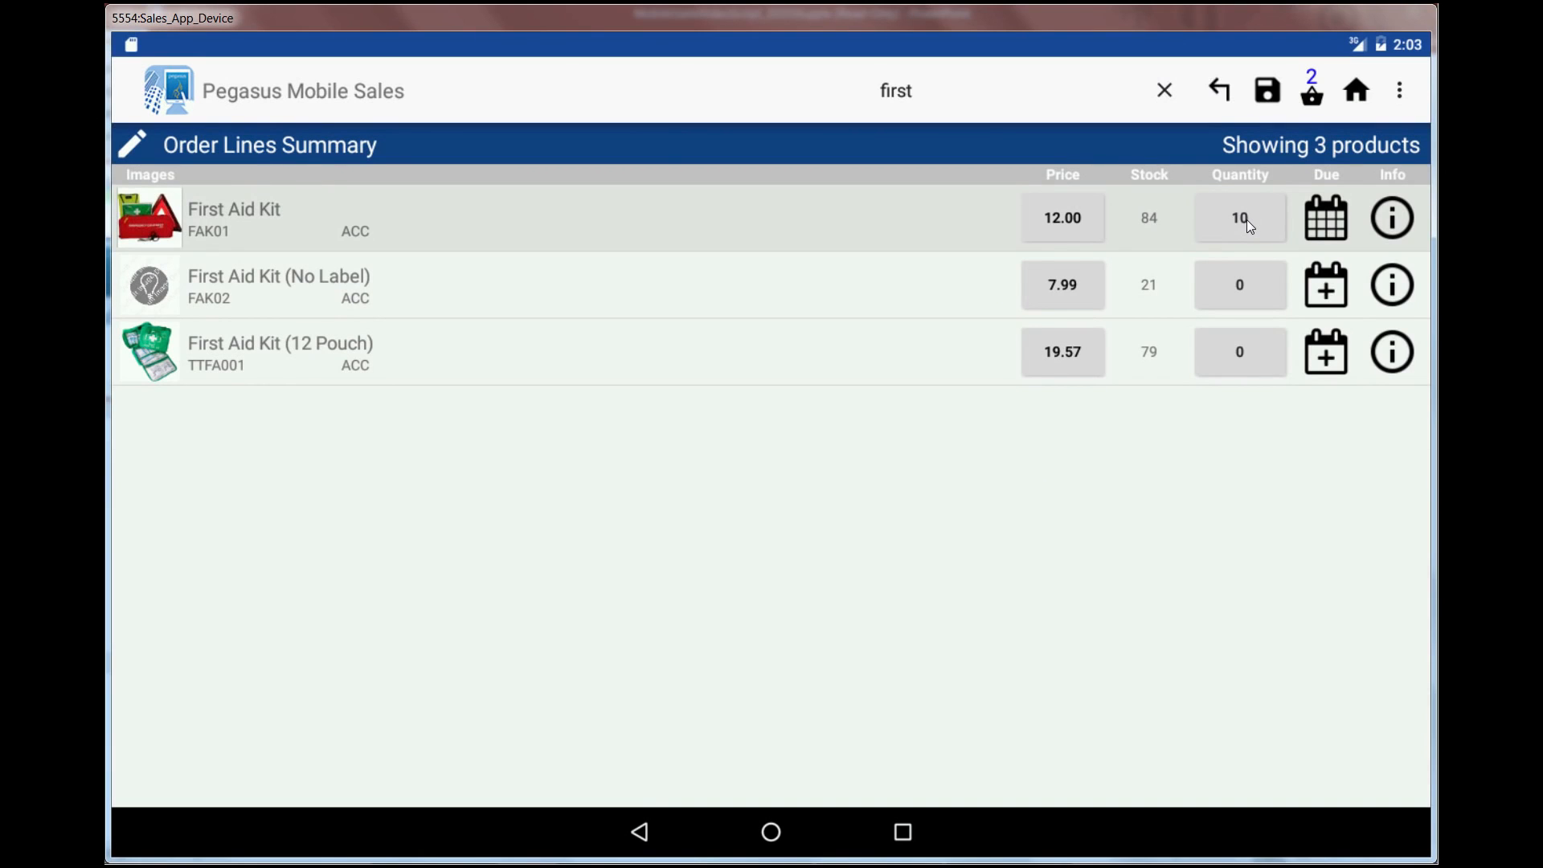
- Search the products for "delivery" instead and set the override price of Delivery Charges to 20
{"action": "left_click", "coordinate": [915, 101]}
{"action": "left_click", "coordinate": [931, 106]}
{"action": "key", "text": "BackSpace"}
{"action": "key", "text": "BackSpace"}
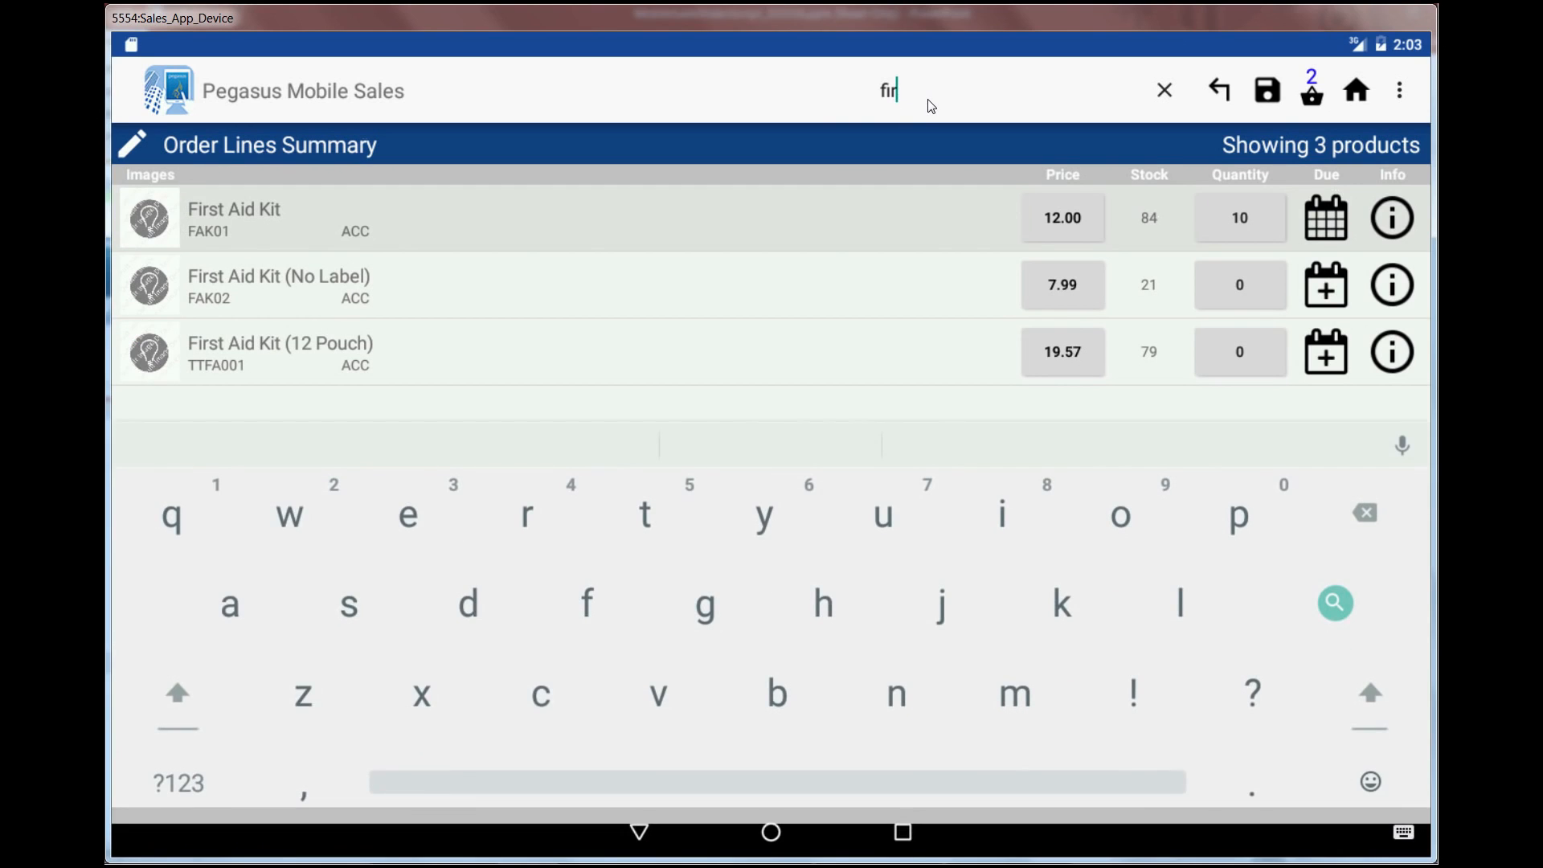
{"action": "key", "text": "BackSpace"}
{"action": "key", "text": "BackSpace"}
{"action": "key", "text": "BackSpace"}
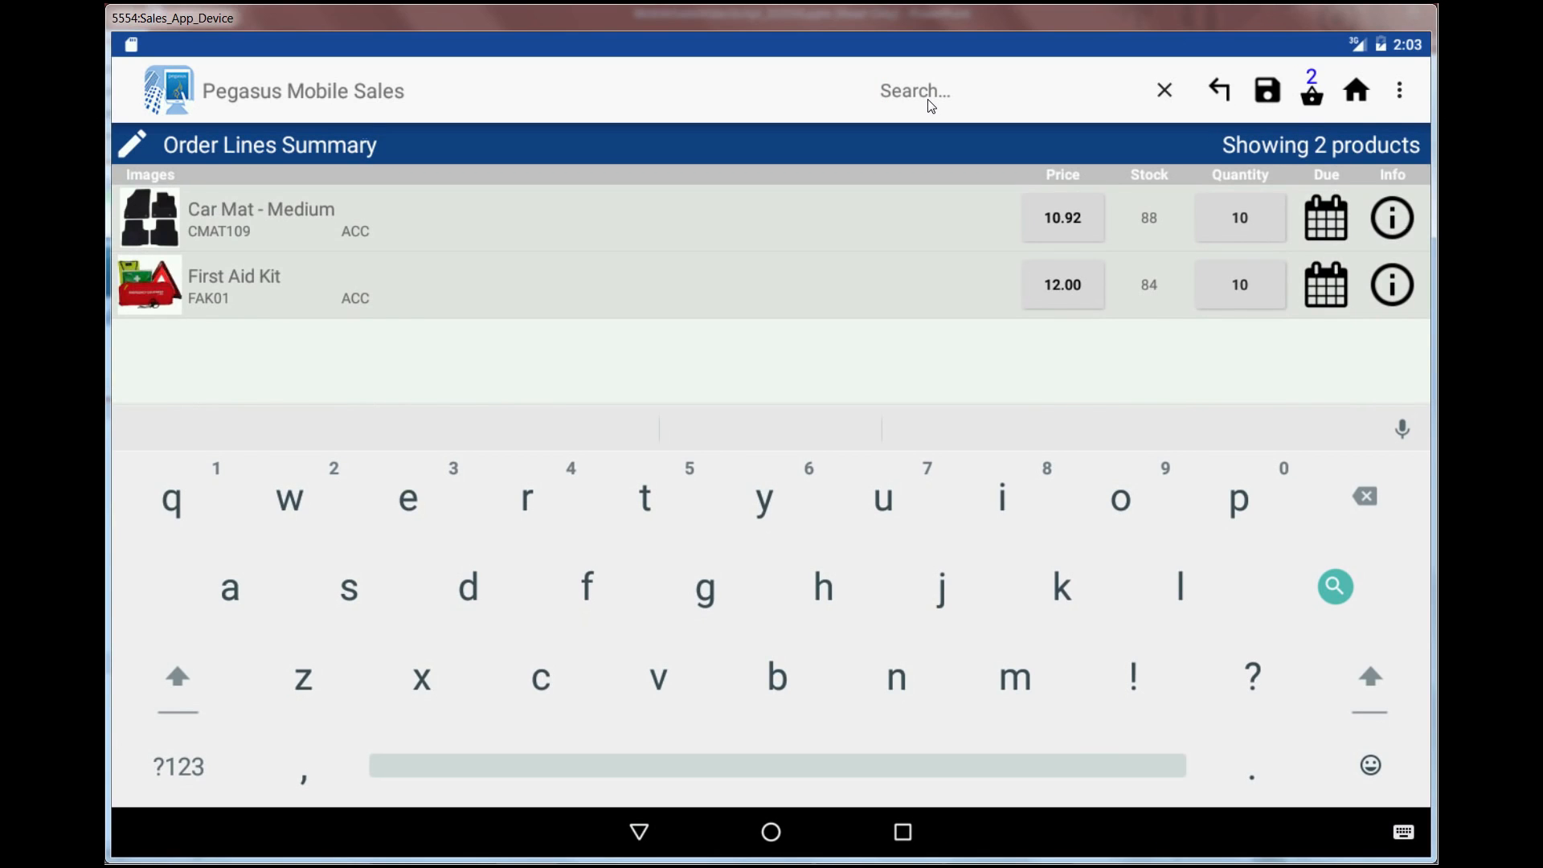
{"action": "type", "text": "de"}
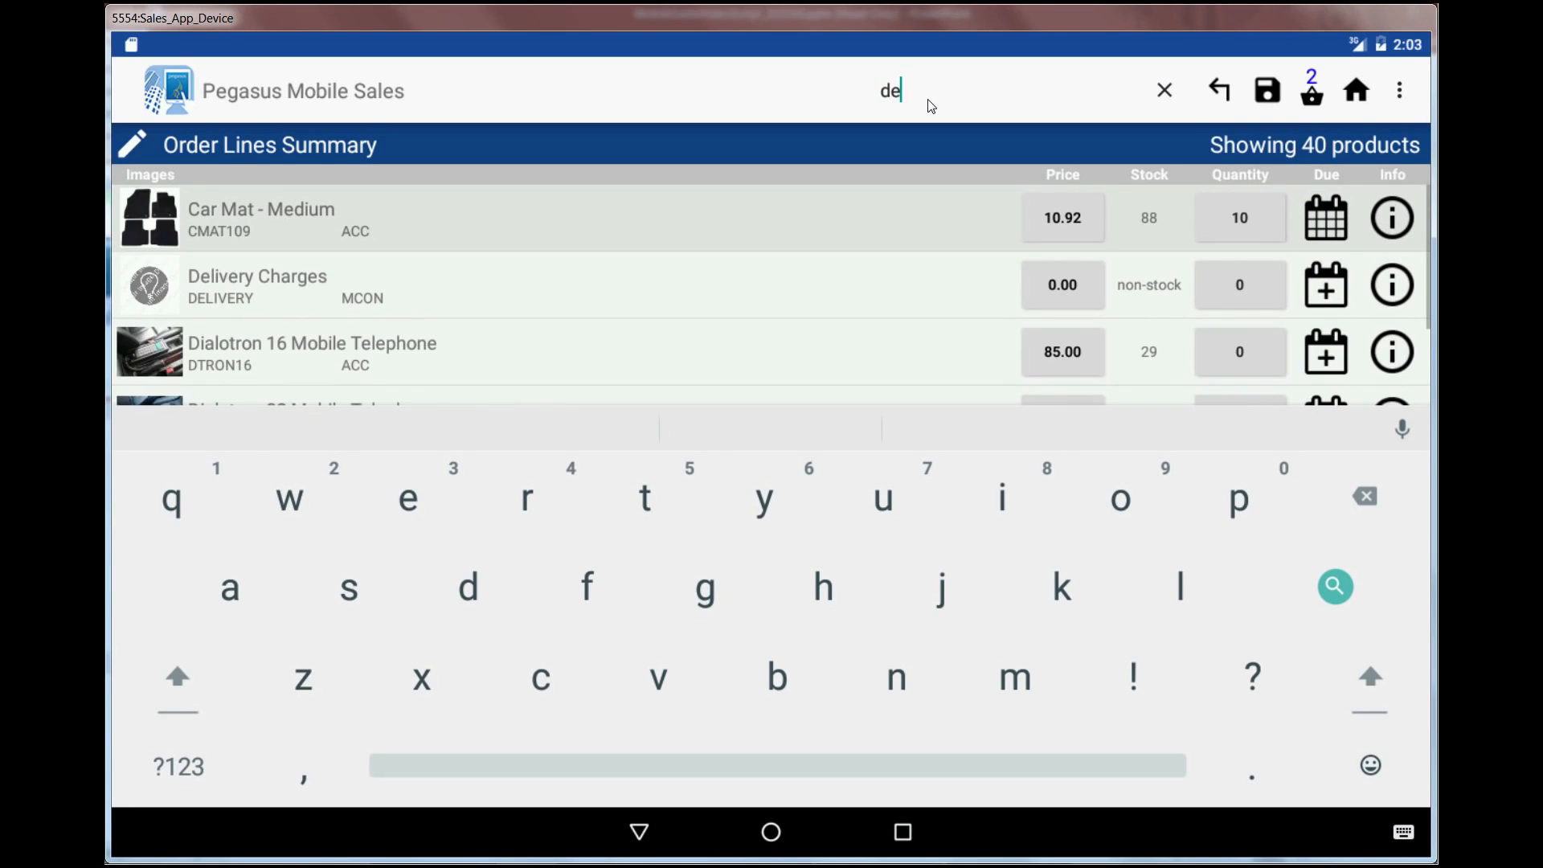
{"action": "type", "text": "livery"}
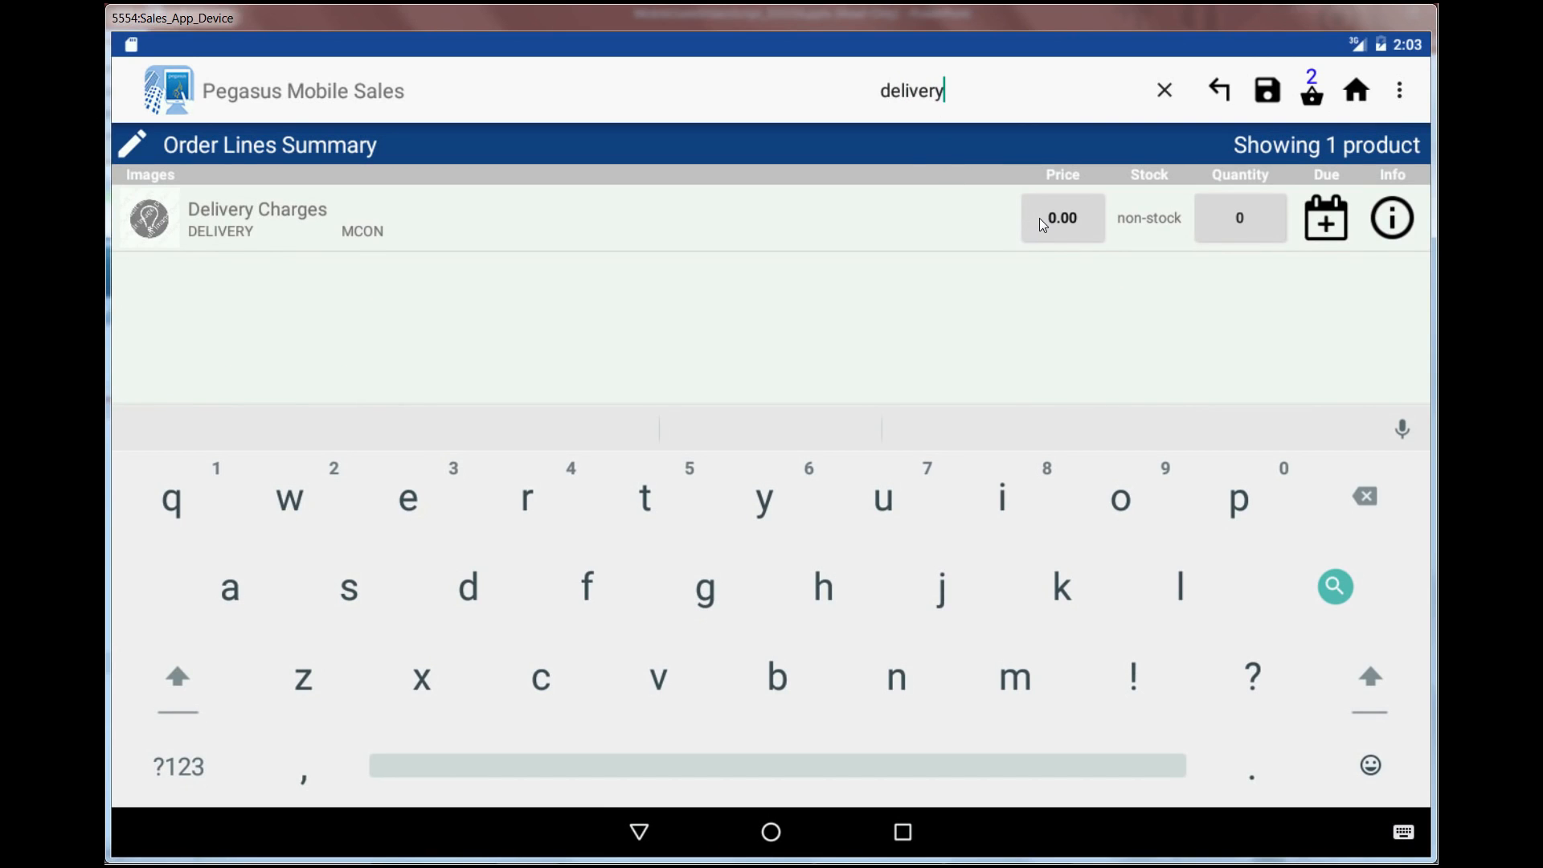
{"action": "left_click", "coordinate": [1039, 219]}
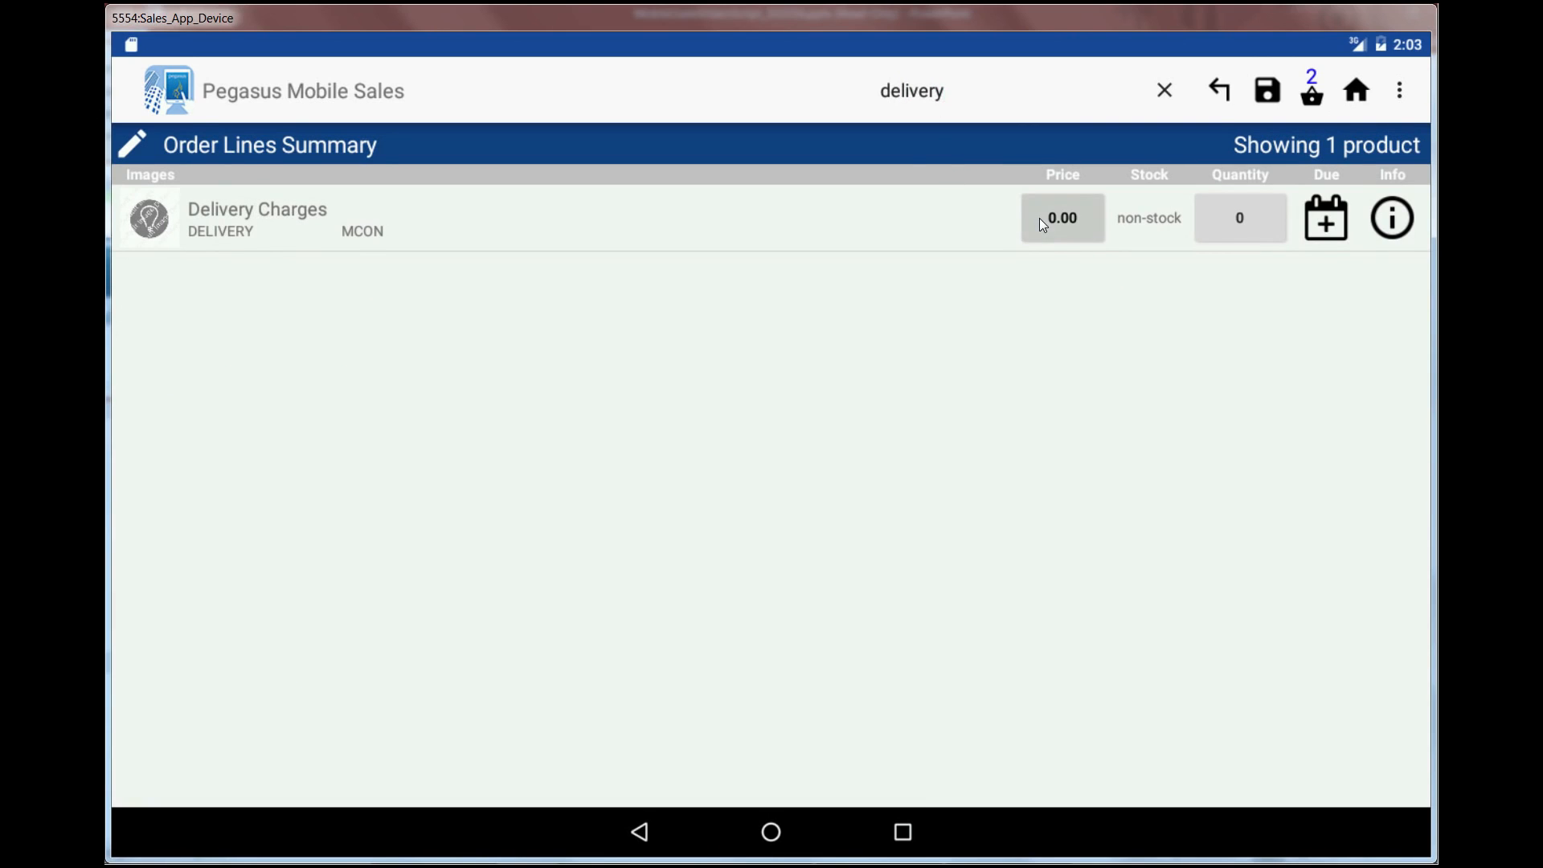
{"action": "type", "text": "20"}
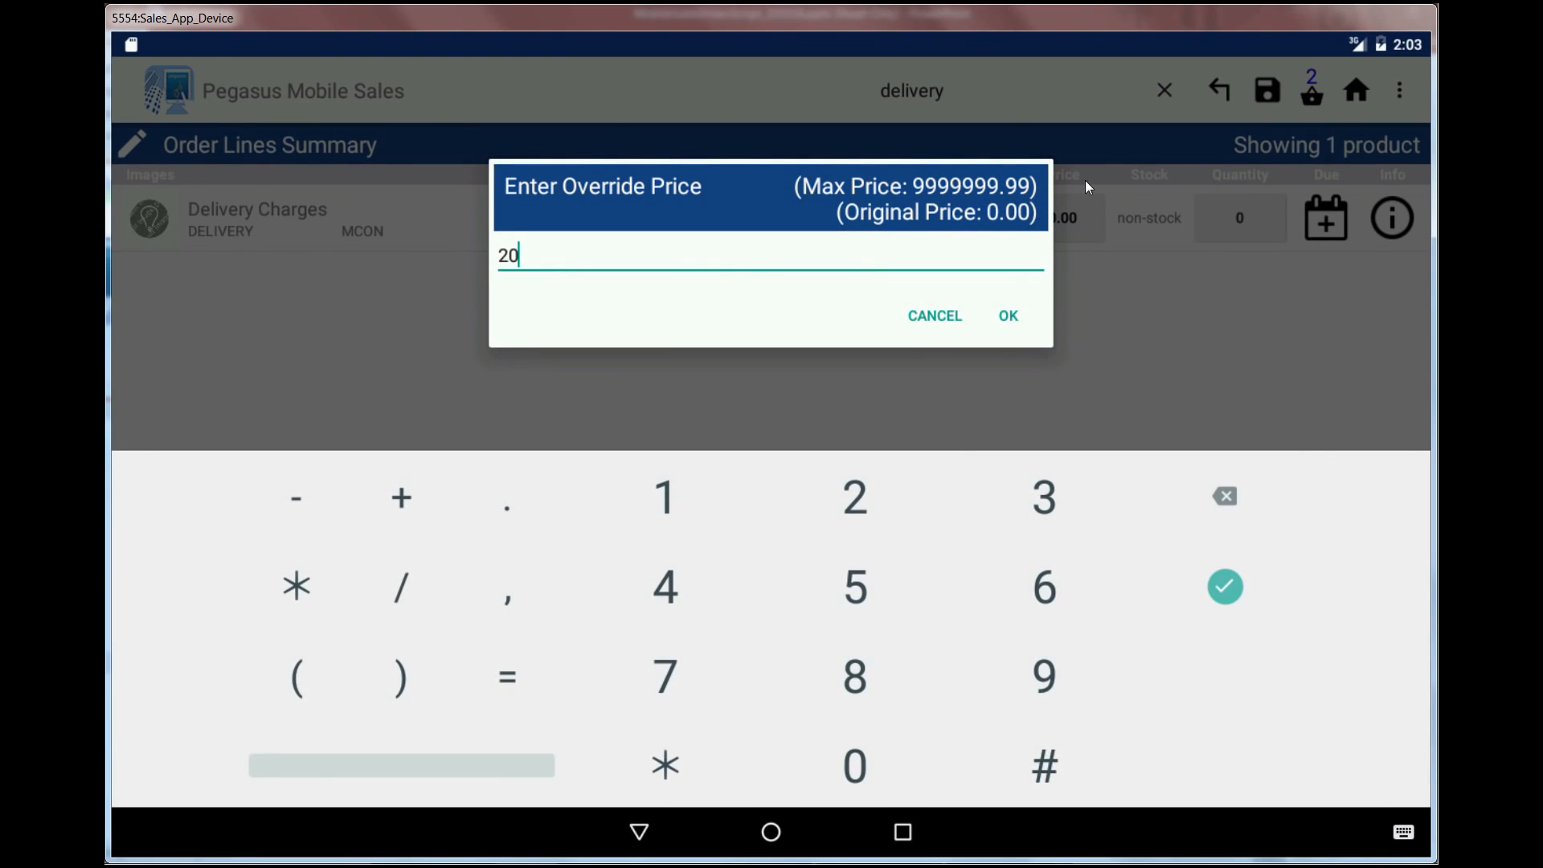
{"action": "left_click", "coordinate": [1009, 316]}
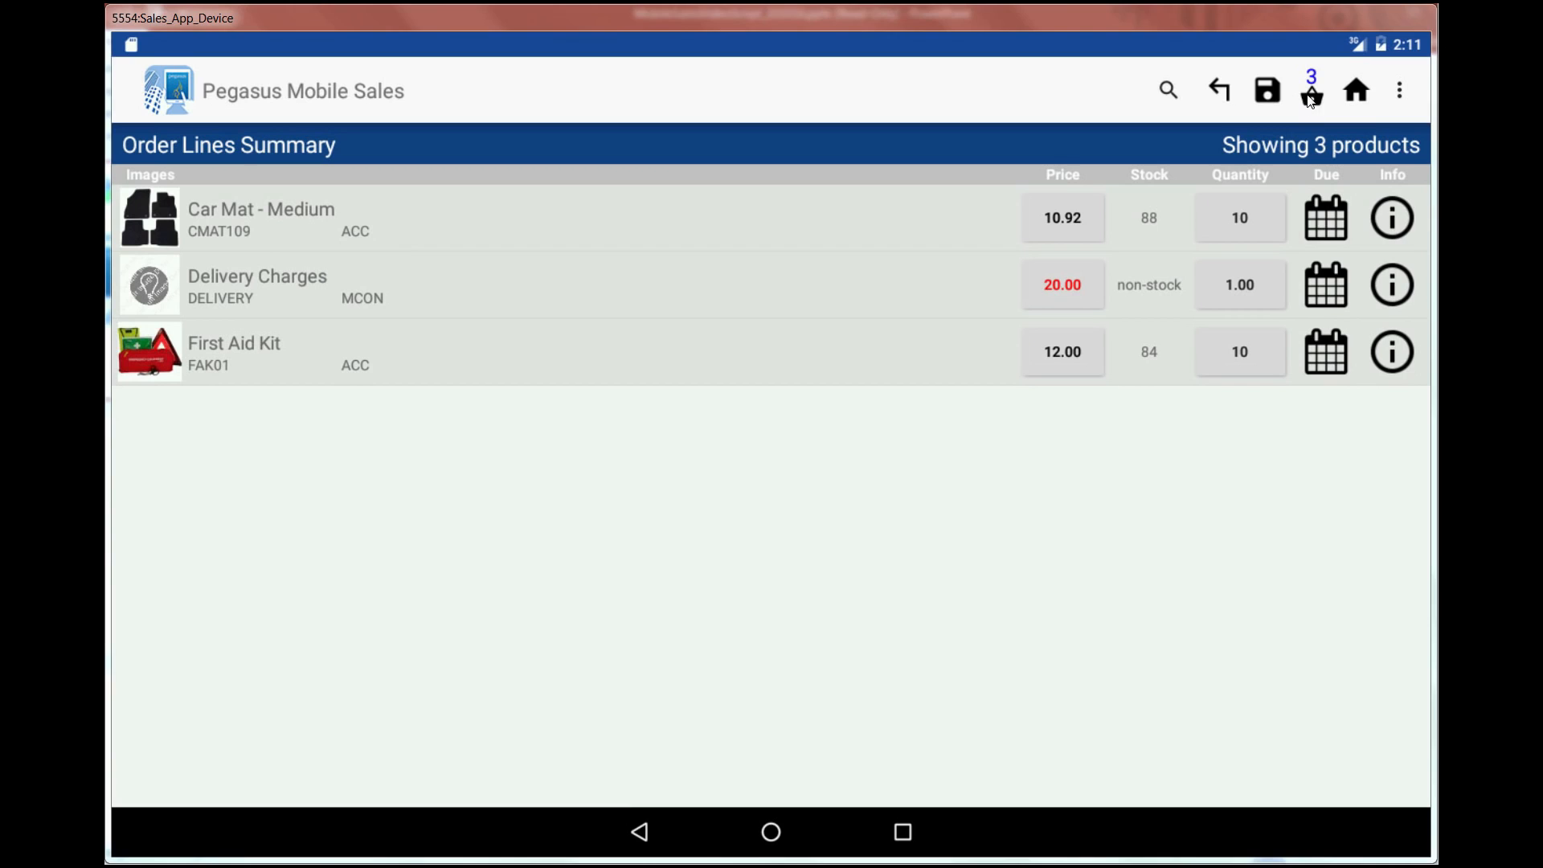
- Add a text-only line titled "Additional Text Information" with a memo requesting the delivery note outside the packaging so Goods Inwards can identify it for onward shipment
{"action": "left_click", "coordinate": [1311, 94]}
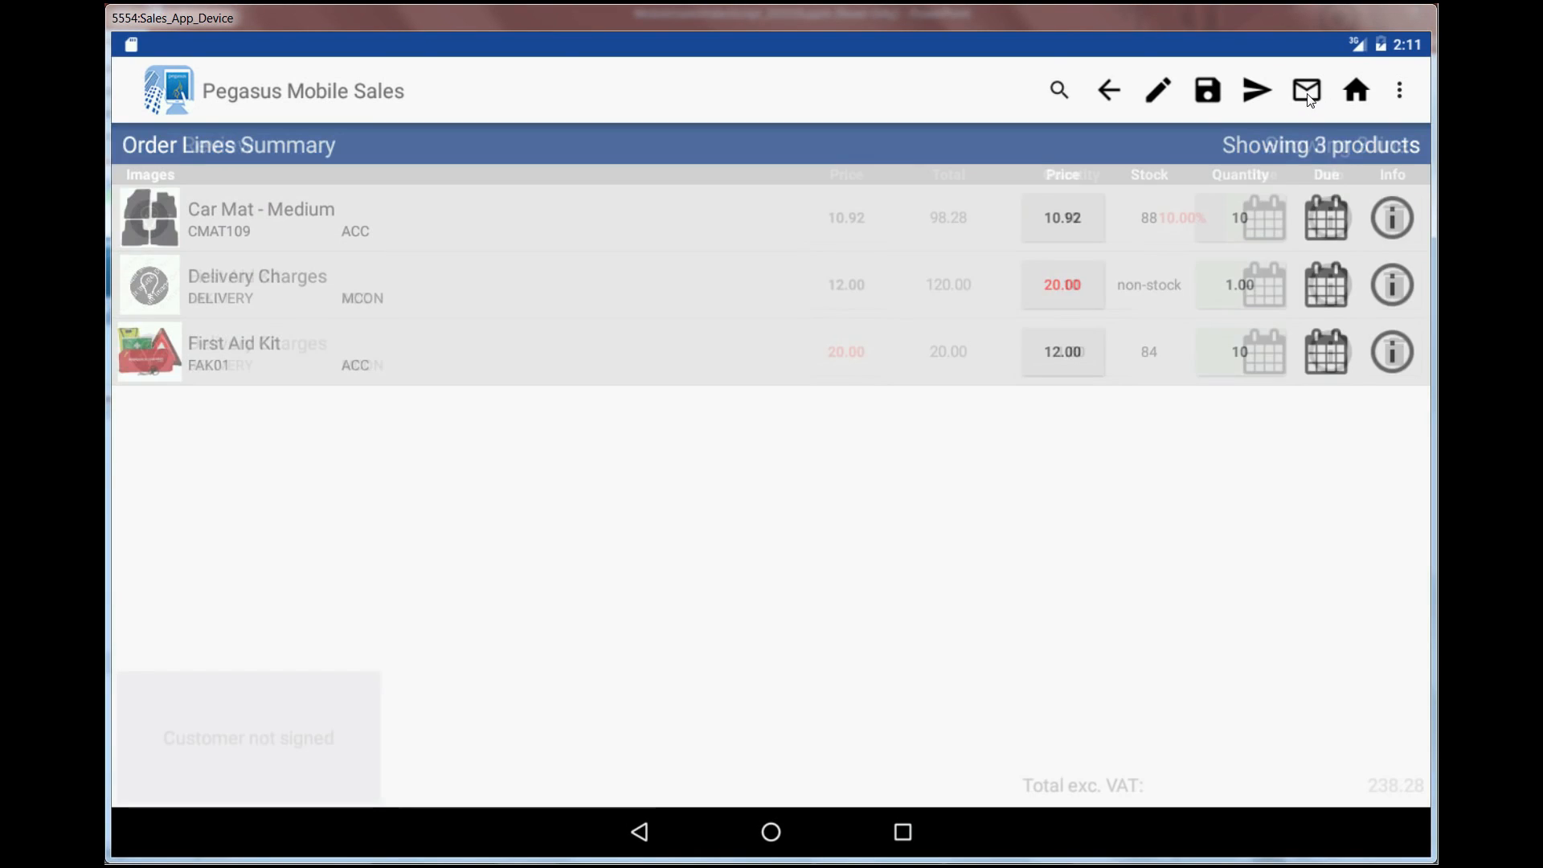
{"action": "left_click", "coordinate": [1158, 90]}
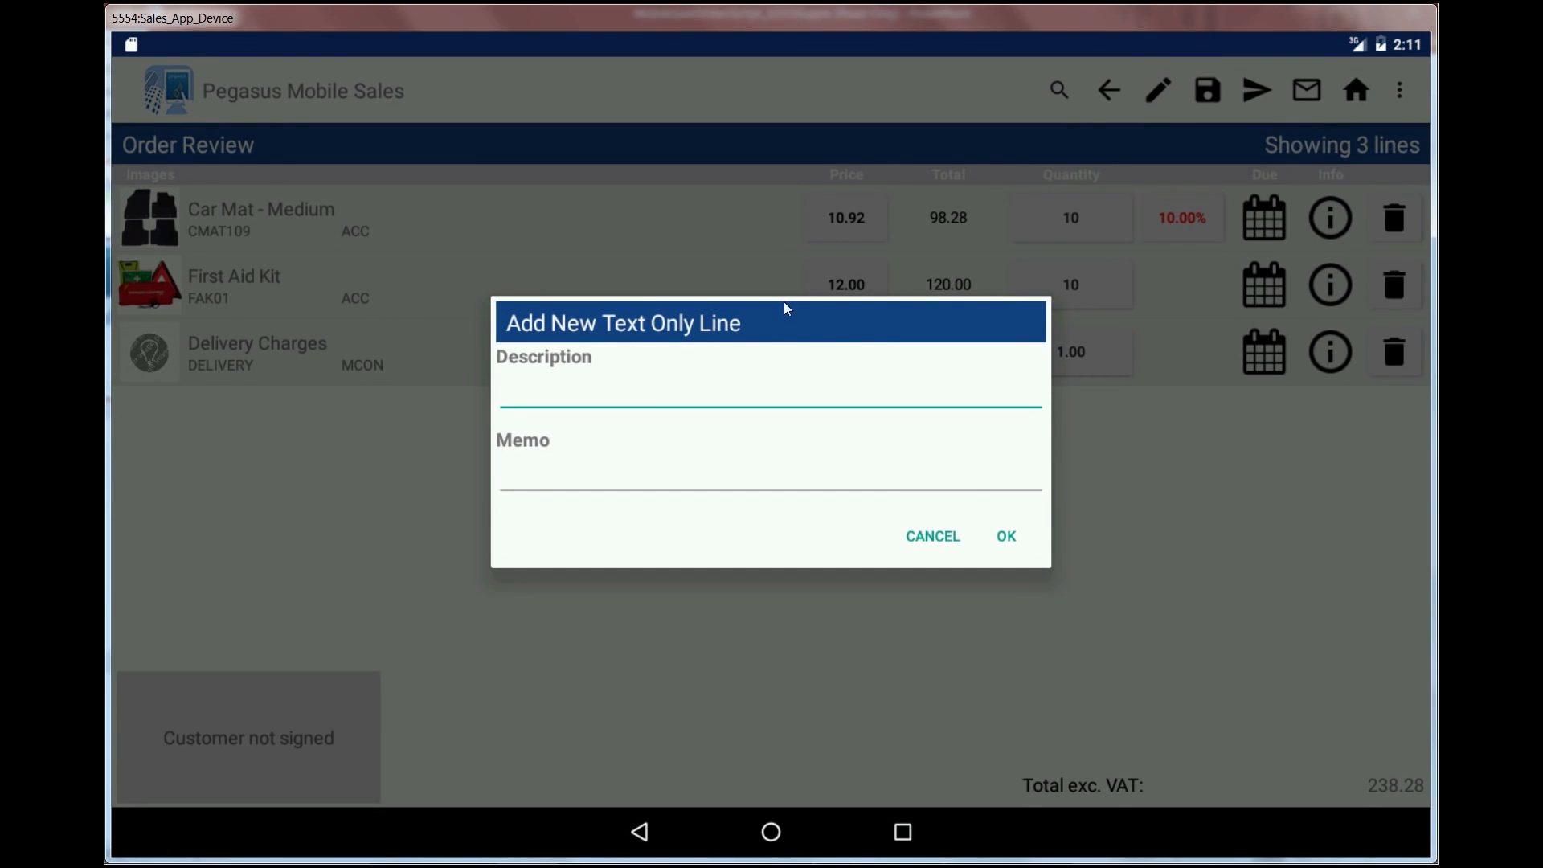
{"action": "type", "text": "Additional Text Information"}
{"action": "key", "text": "Tab"}
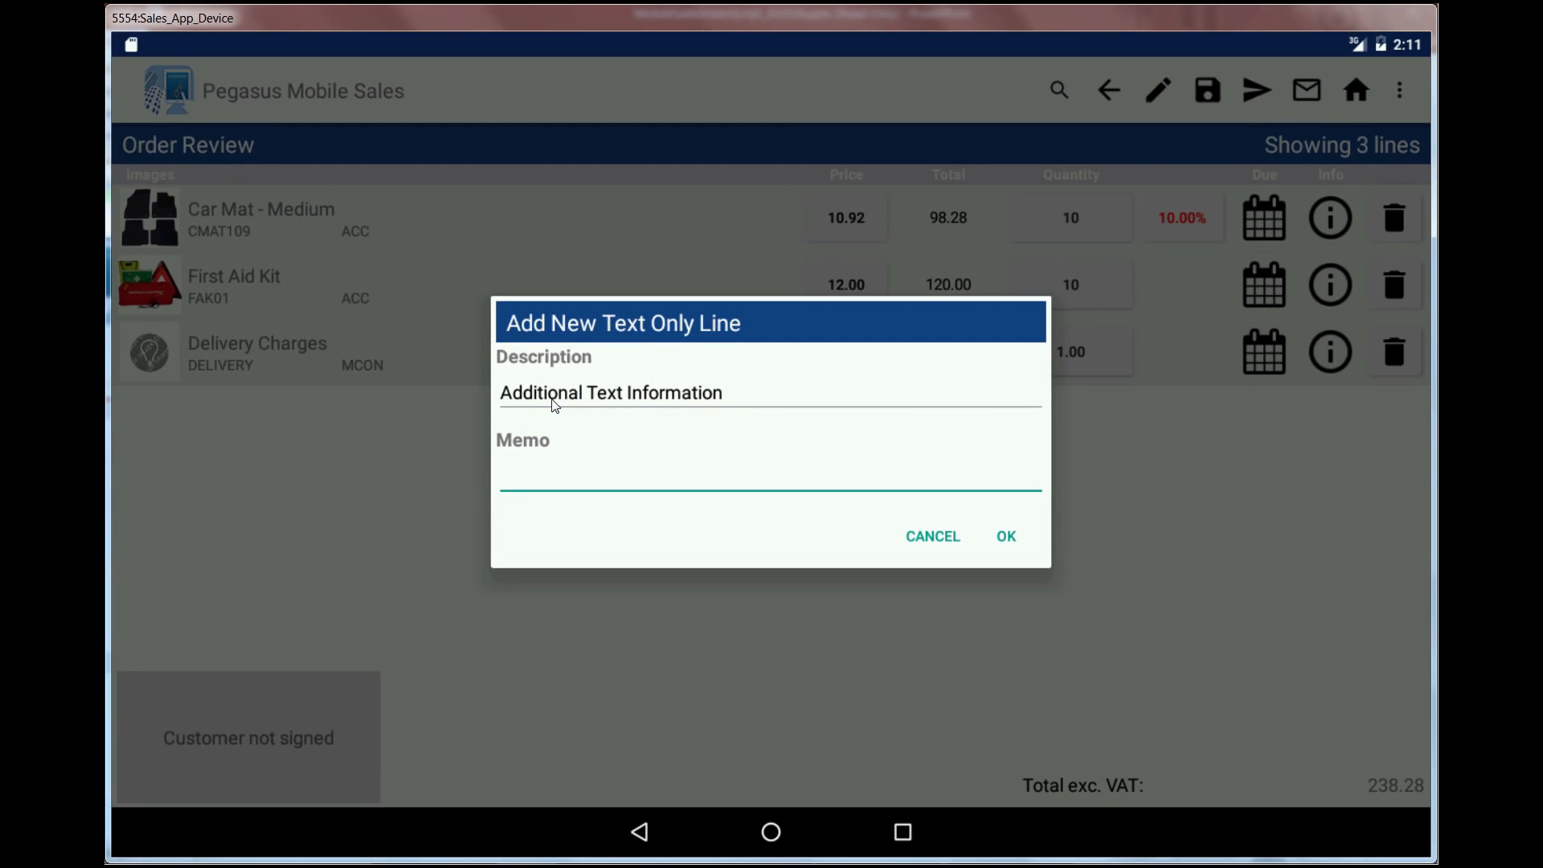
{"action": "type", "text": "Can the delivery note be attached to the outside of the packaging so that the customer's Goods Inwards Department can identify this delivery for onward shipment"}
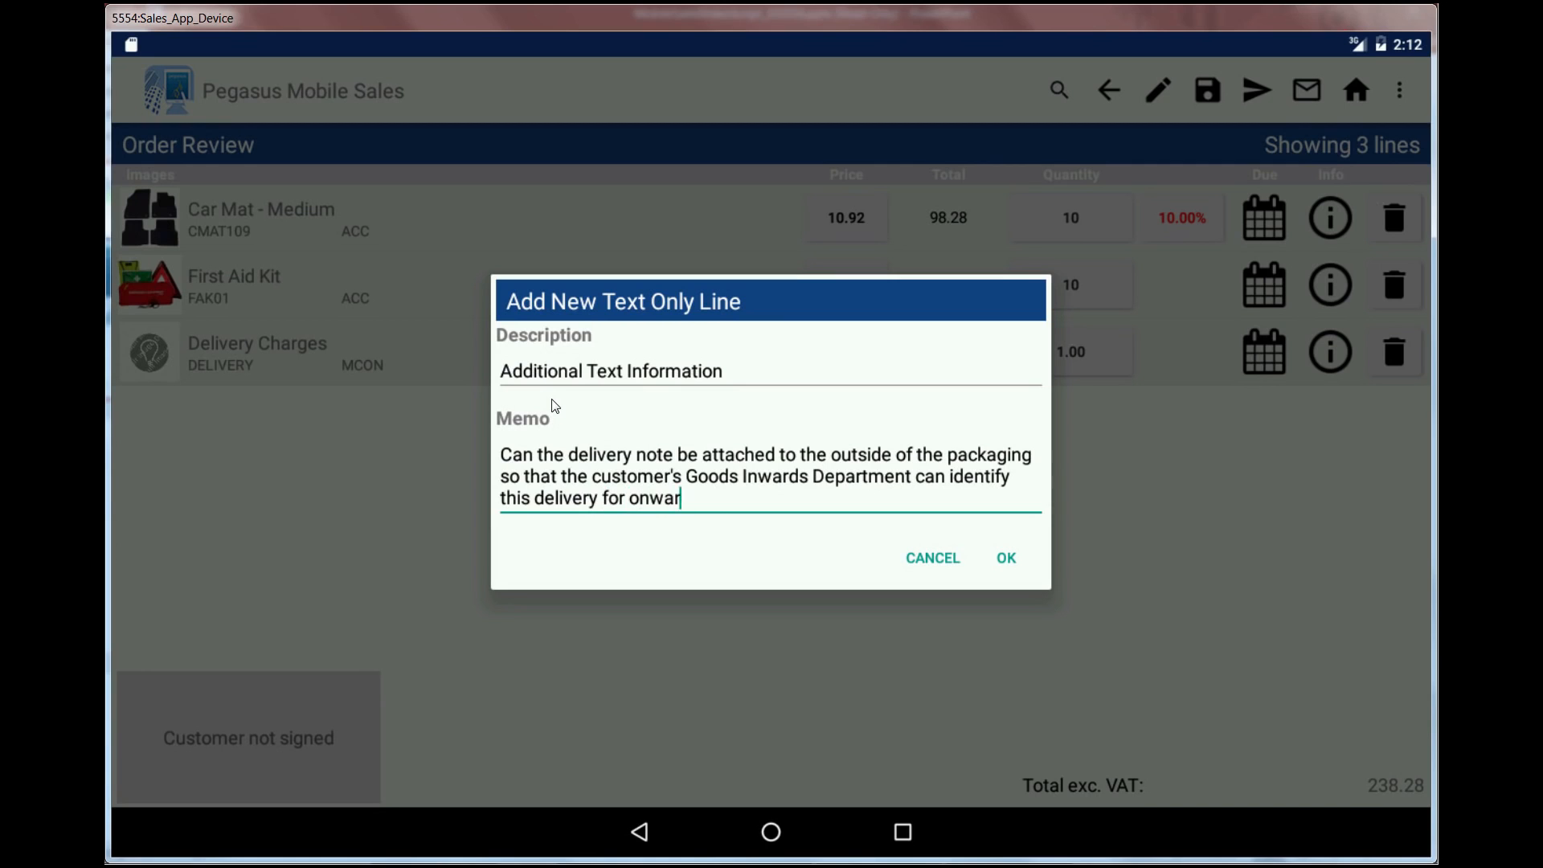
{"action": "left_click", "coordinate": [1007, 559]}
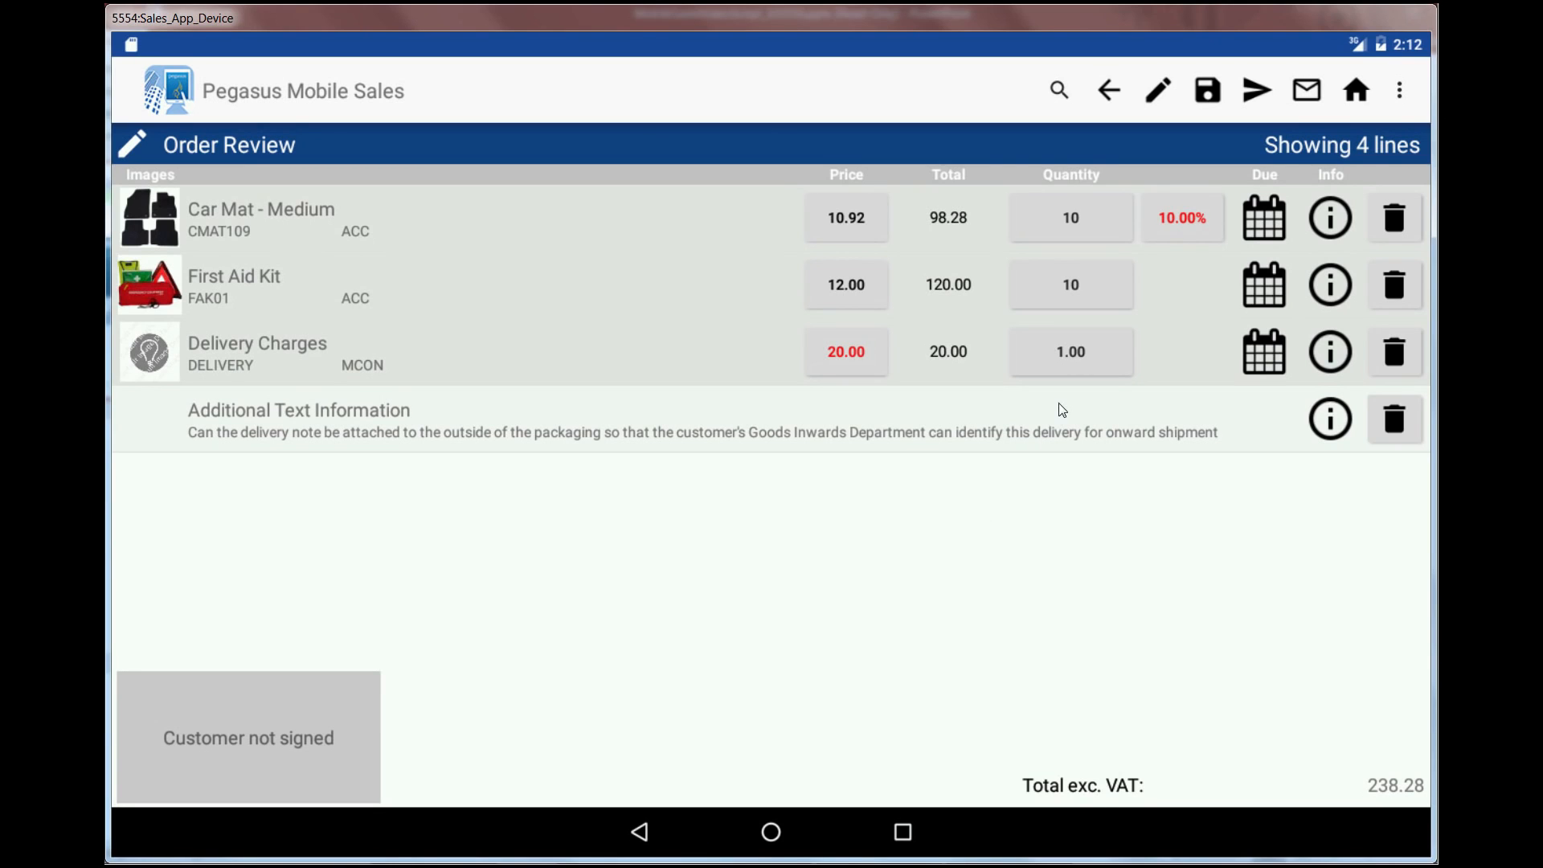
- Set the due date of the First Aid Kit line to 14 October 2016
{"action": "left_click", "coordinate": [1263, 289]}
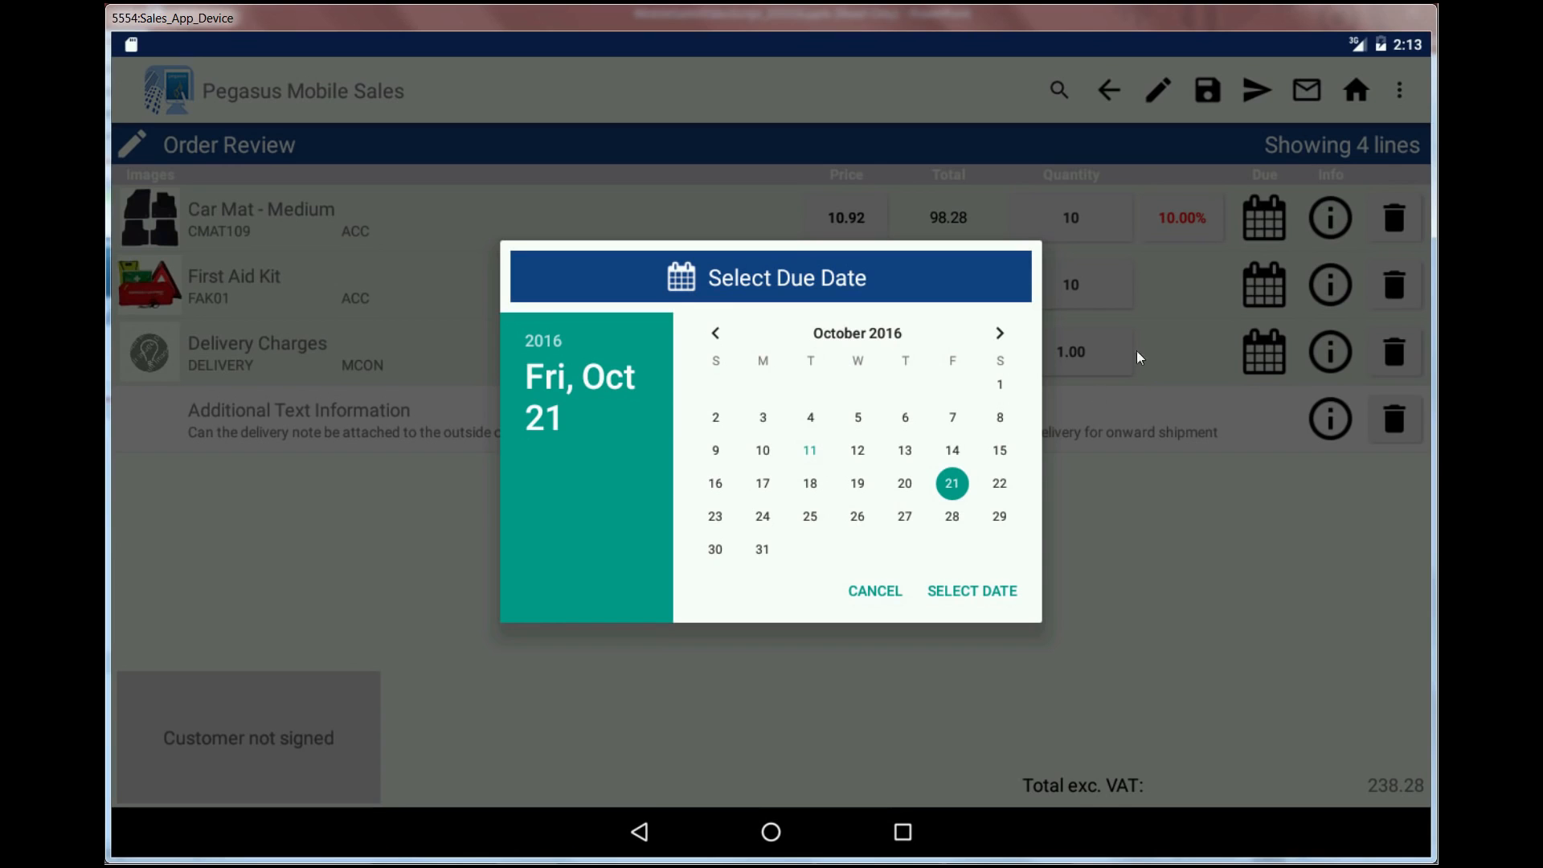
{"action": "left_click", "coordinate": [955, 451]}
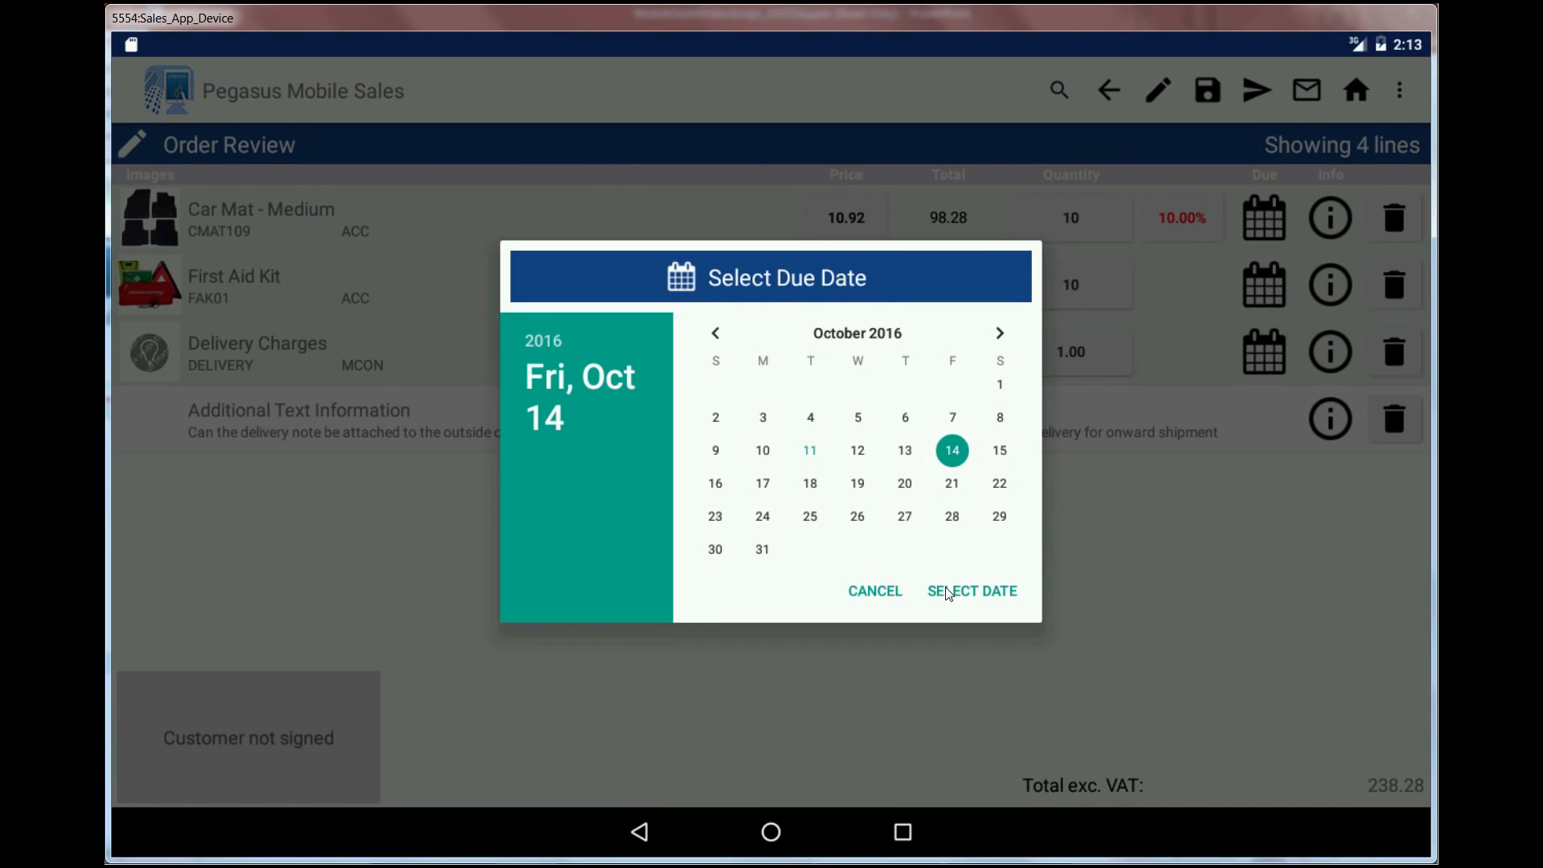
{"action": "left_click", "coordinate": [1115, 617]}
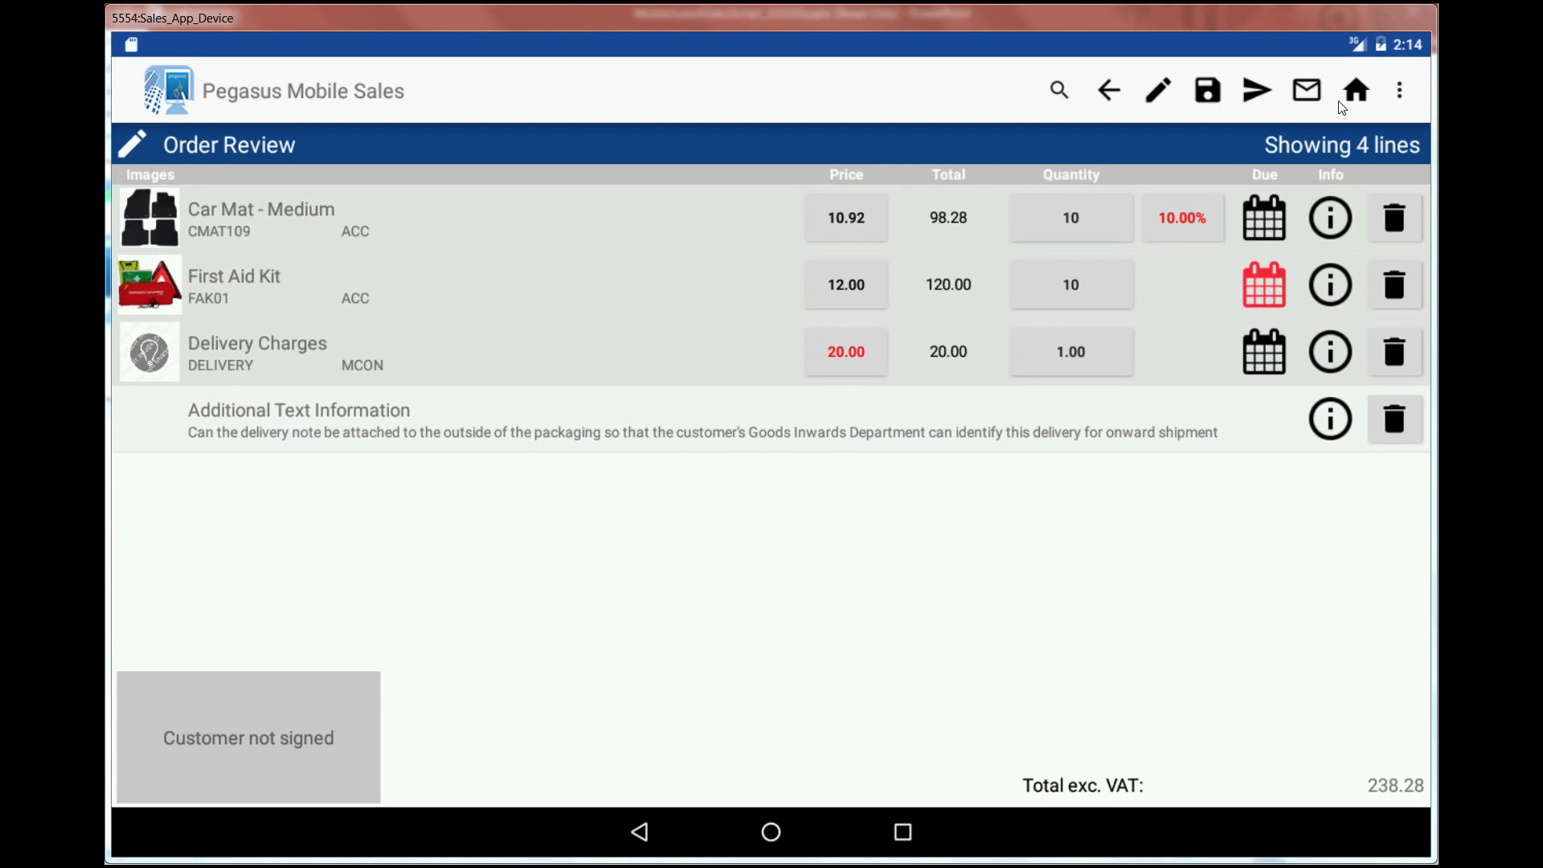
- Check the order's settlement and invoice discount settings and leave them without making changes
{"action": "left_click", "coordinate": [1400, 92]}
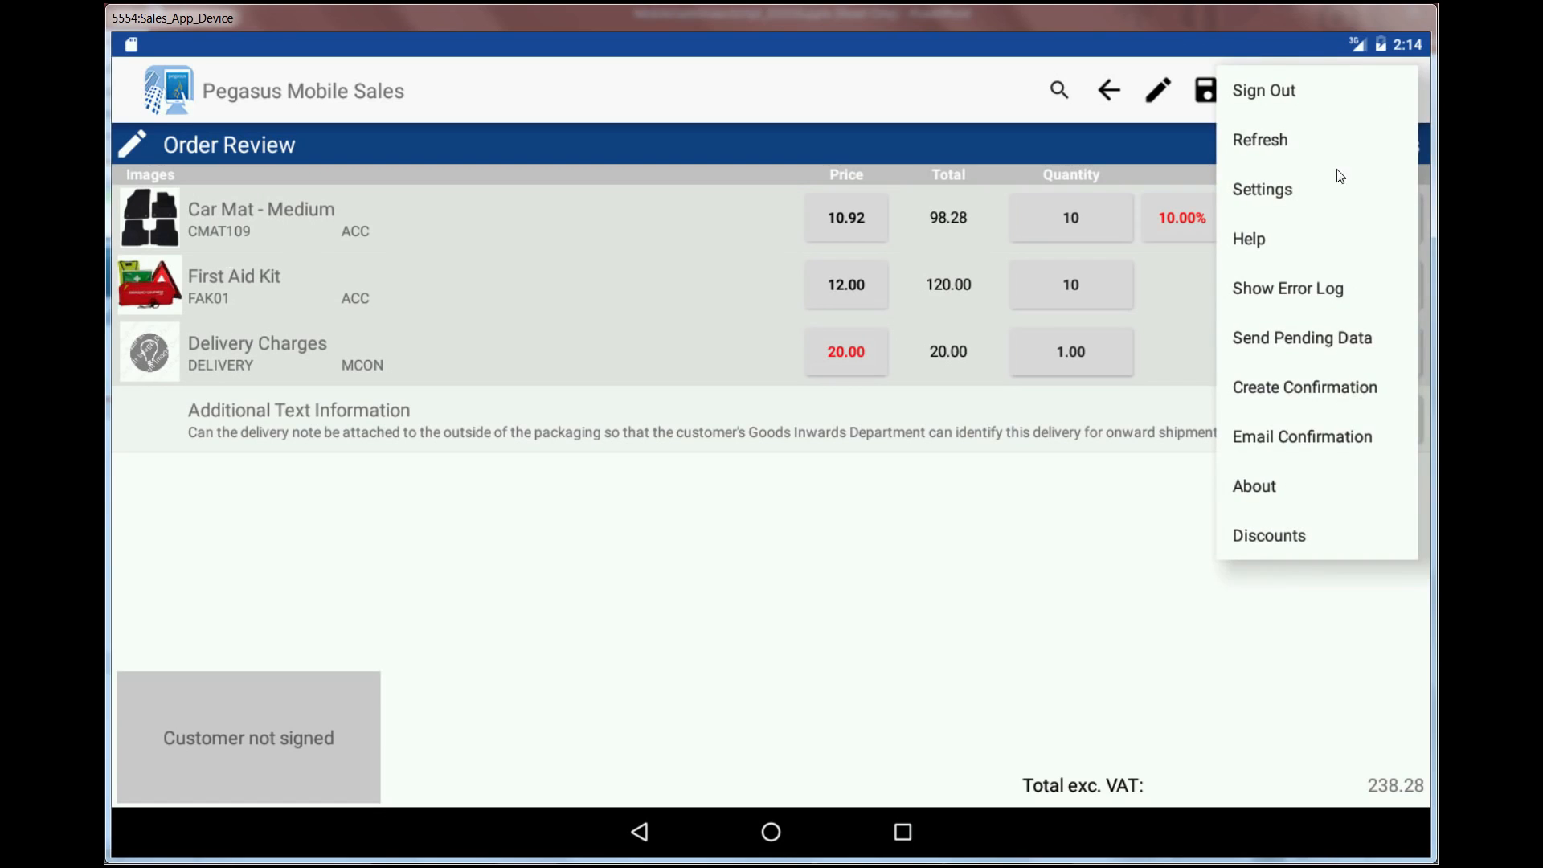
{"action": "left_click", "coordinate": [1261, 536]}
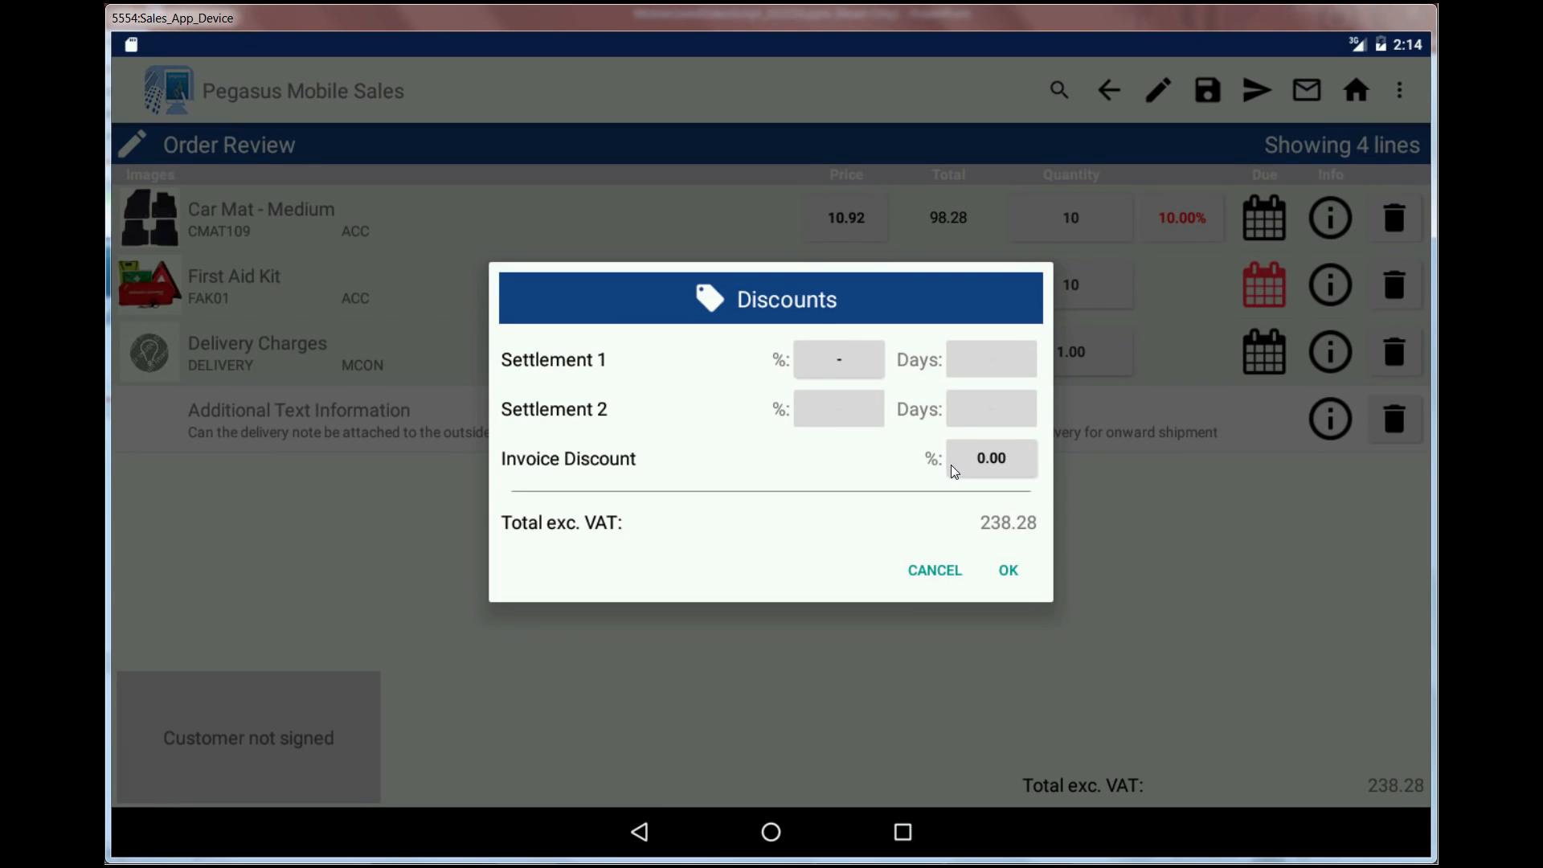
{"action": "left_click", "coordinate": [954, 574]}
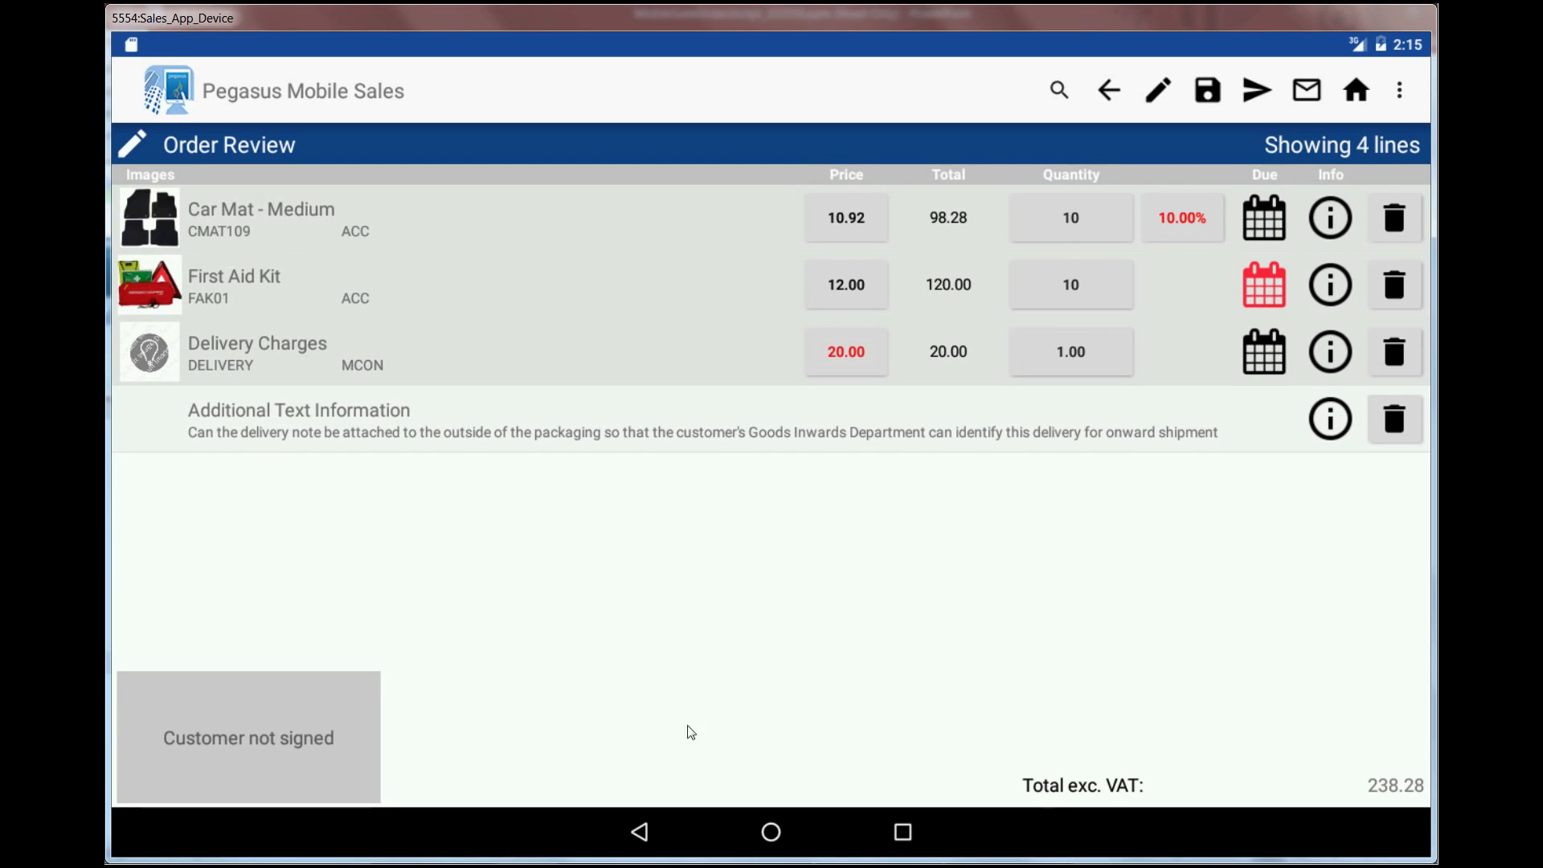
- Capture the customer's handwritten, underlined signature on the order and accept it
{"action": "left_click", "coordinate": [243, 741]}
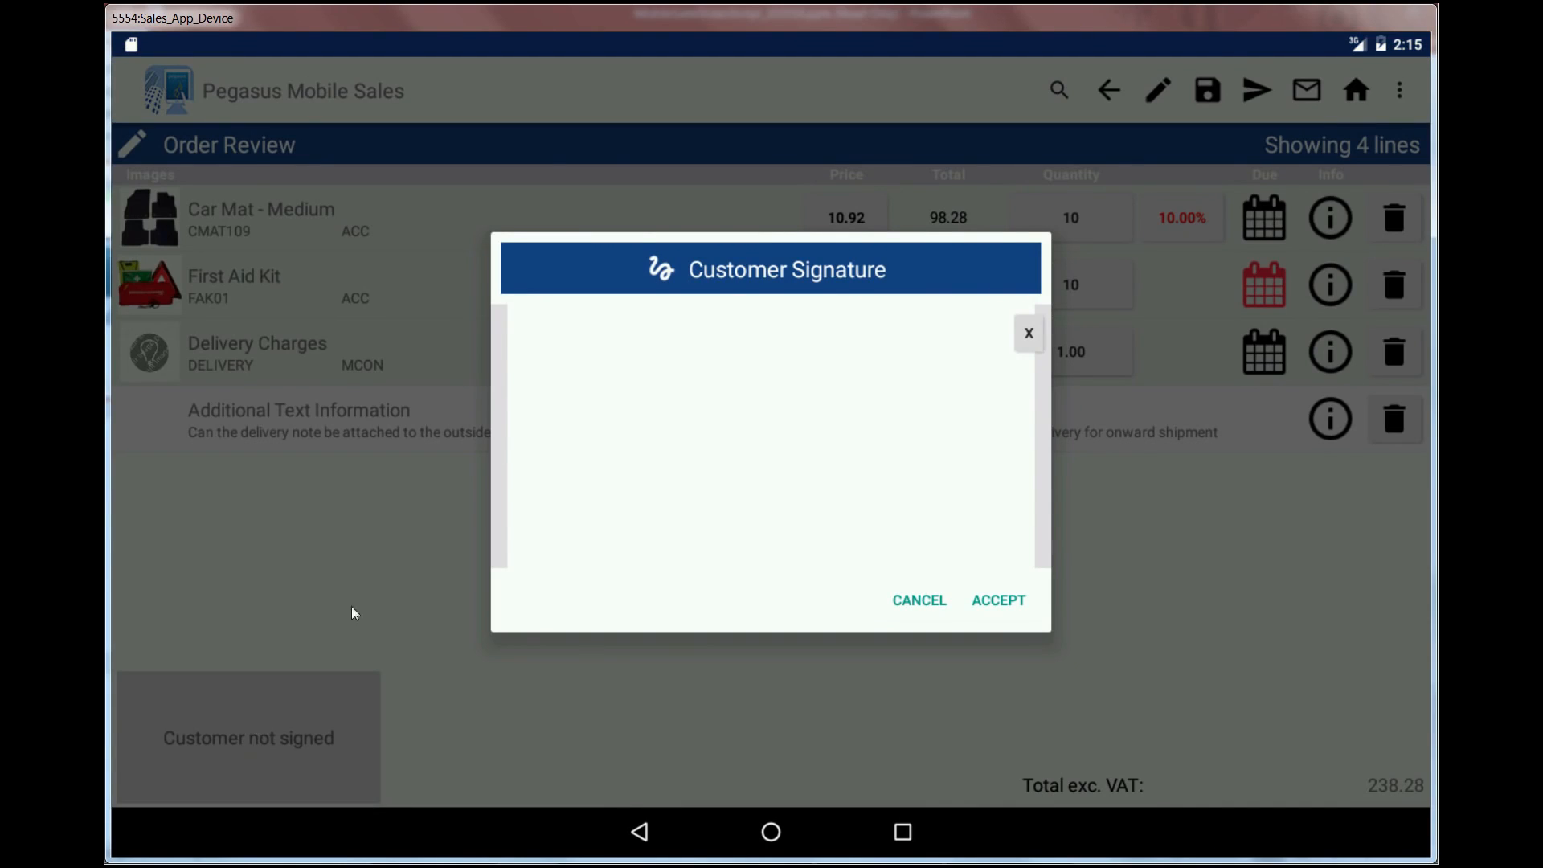
{"action": "left_click_drag", "start_coordinate": [599, 317], "coordinate": [555, 368]}
{"action": "mouse_move", "coordinate": [624, 315]}
{"action": "left_mouse_down"}
{"action": "mouse_move", "coordinate": [624, 371]}
{"action": "mouse_move", "coordinate": [752, 373]}
{"action": "left_mouse_up"}
{"action": "mouse_move", "coordinate": [621, 404]}
{"action": "left_mouse_down"}
{"action": "mouse_move", "coordinate": [624, 440]}
{"action": "mouse_move", "coordinate": [727, 454]}
{"action": "left_mouse_up"}
{"action": "left_click_drag", "start_coordinate": [635, 486], "coordinate": [800, 482]}
{"action": "left_click", "coordinate": [999, 600]}
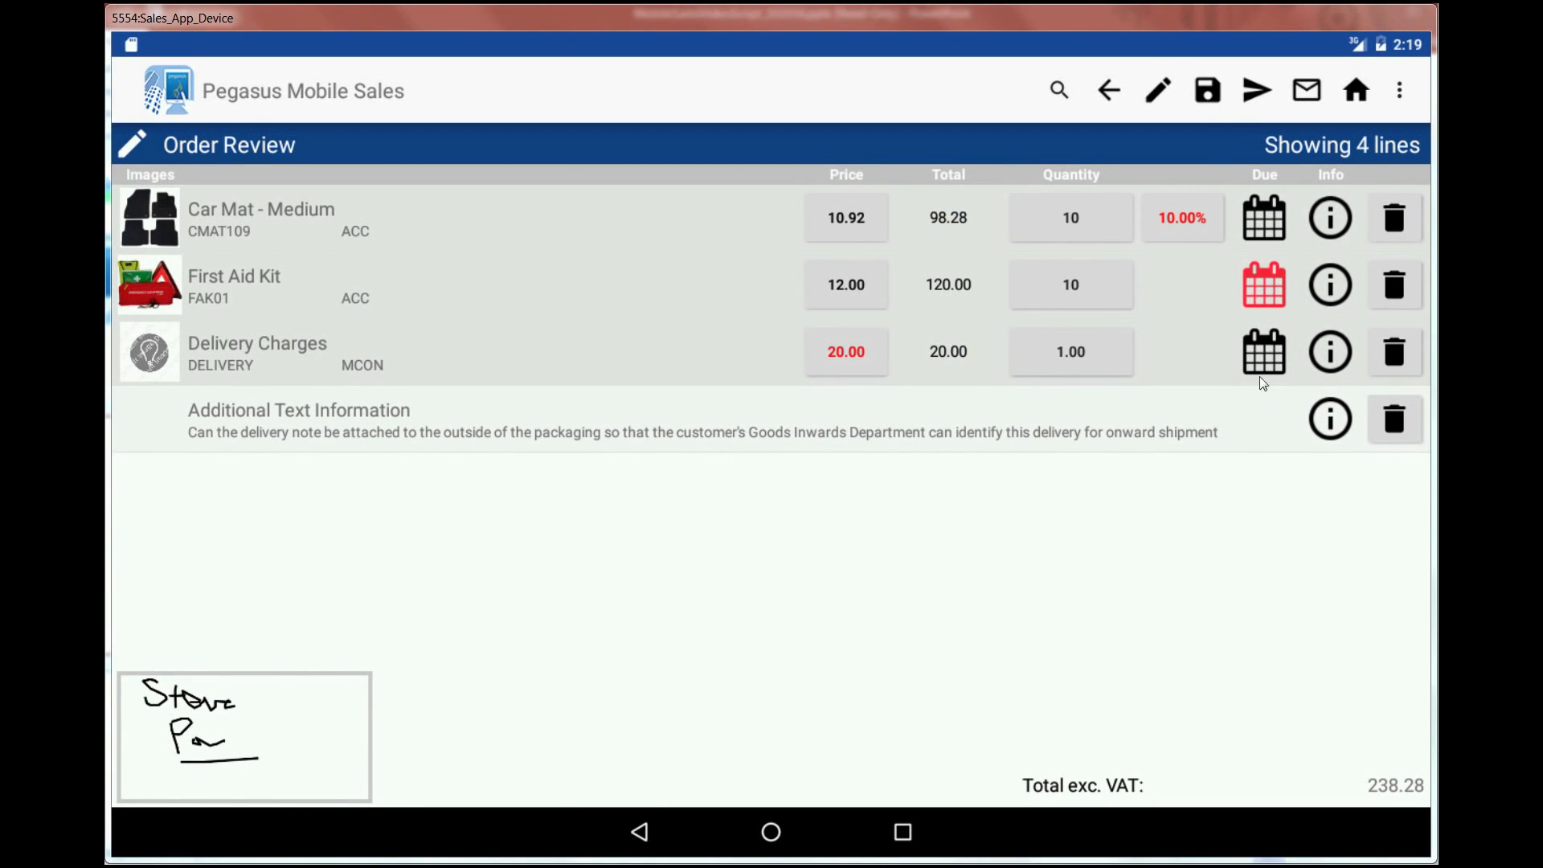
- Mark the mobile order as complete and submit it to Pegasus Opera 3
{"action": "left_click", "coordinate": [1256, 91]}
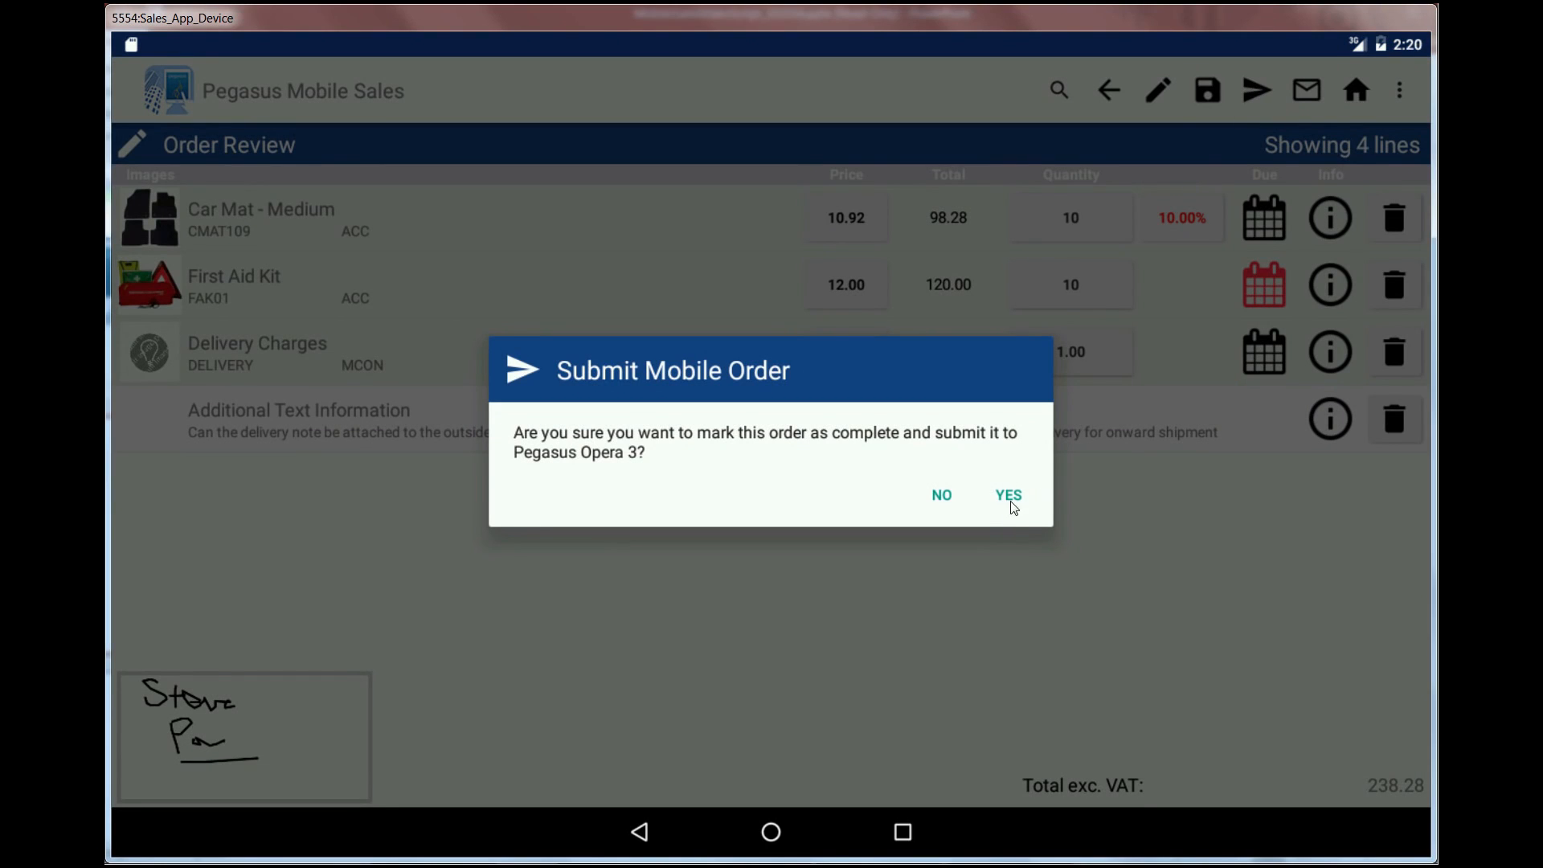
{"action": "left_click", "coordinate": [1010, 496]}
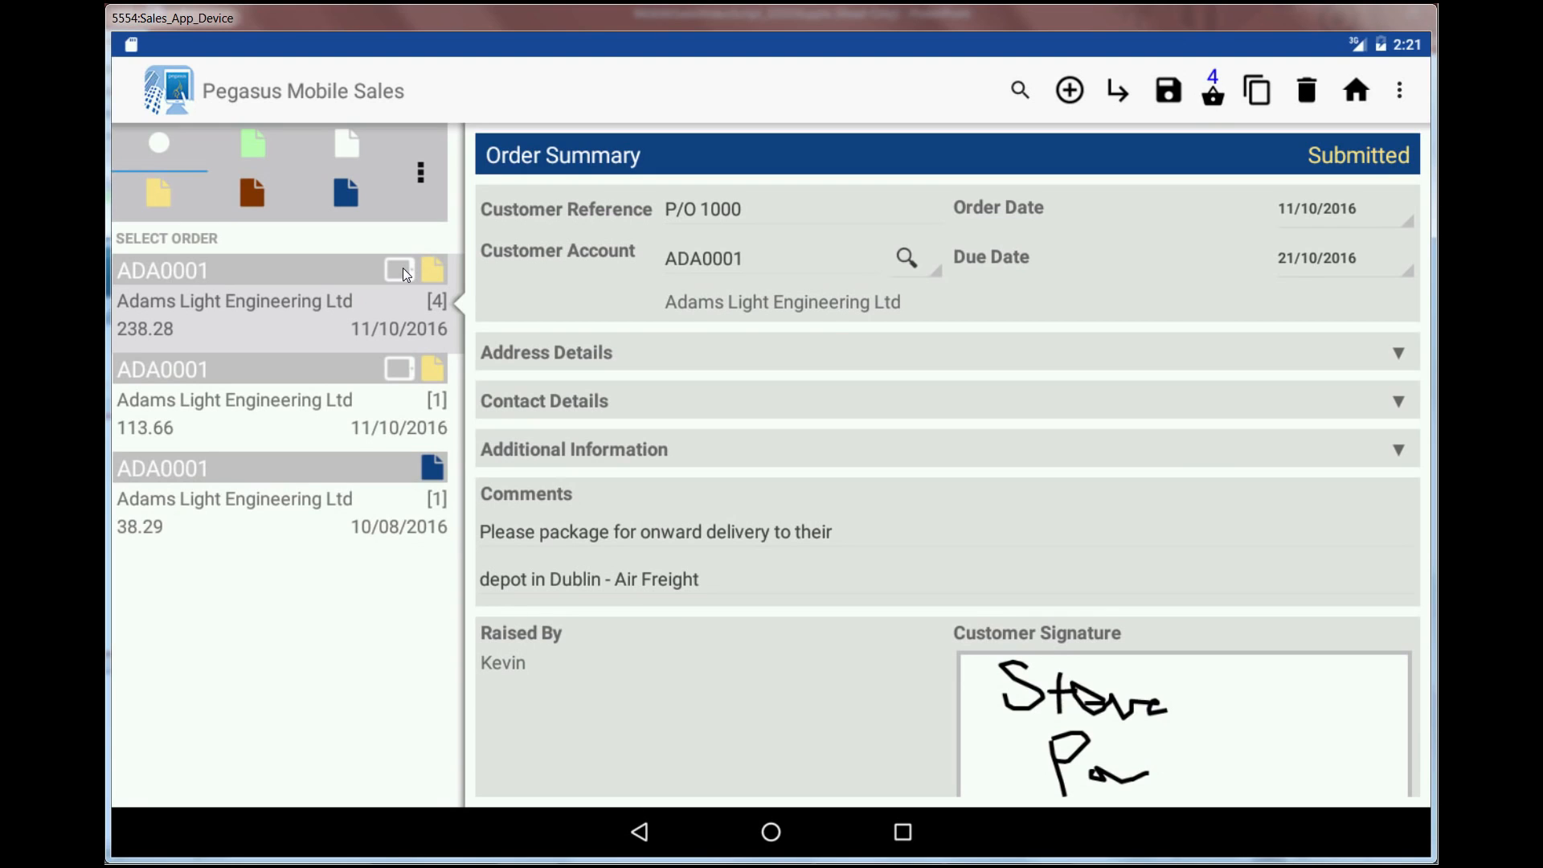
{"action": "left_click", "coordinate": [383, 463]}
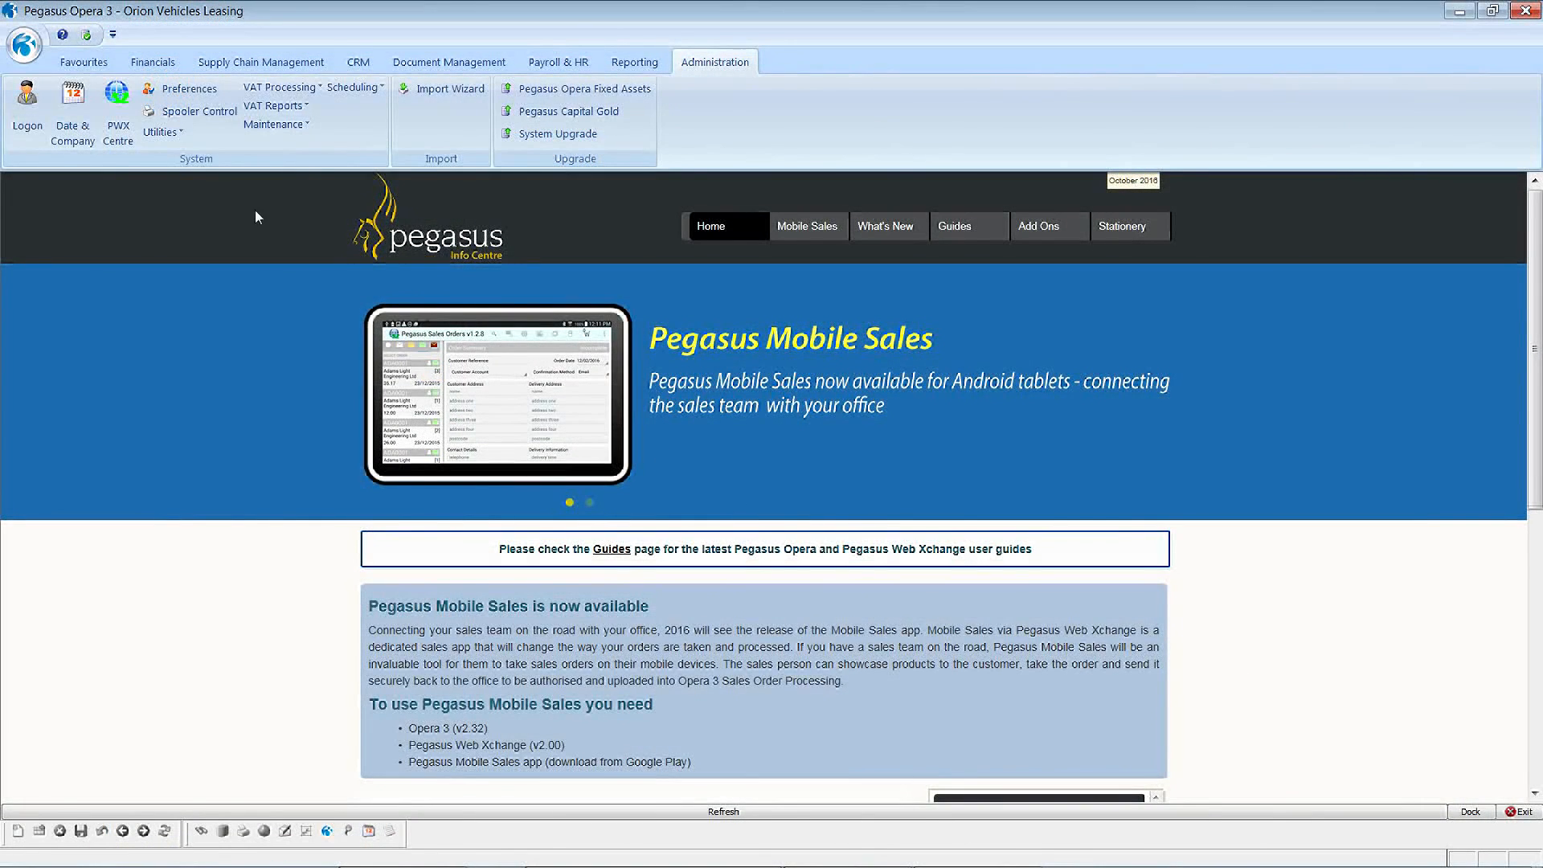
- In Pegasus Opera 3, start the Sales App import of mobile orders from the PWX Centre for all customers up to 11/10/2016
{"action": "left_click", "coordinate": [118, 117]}
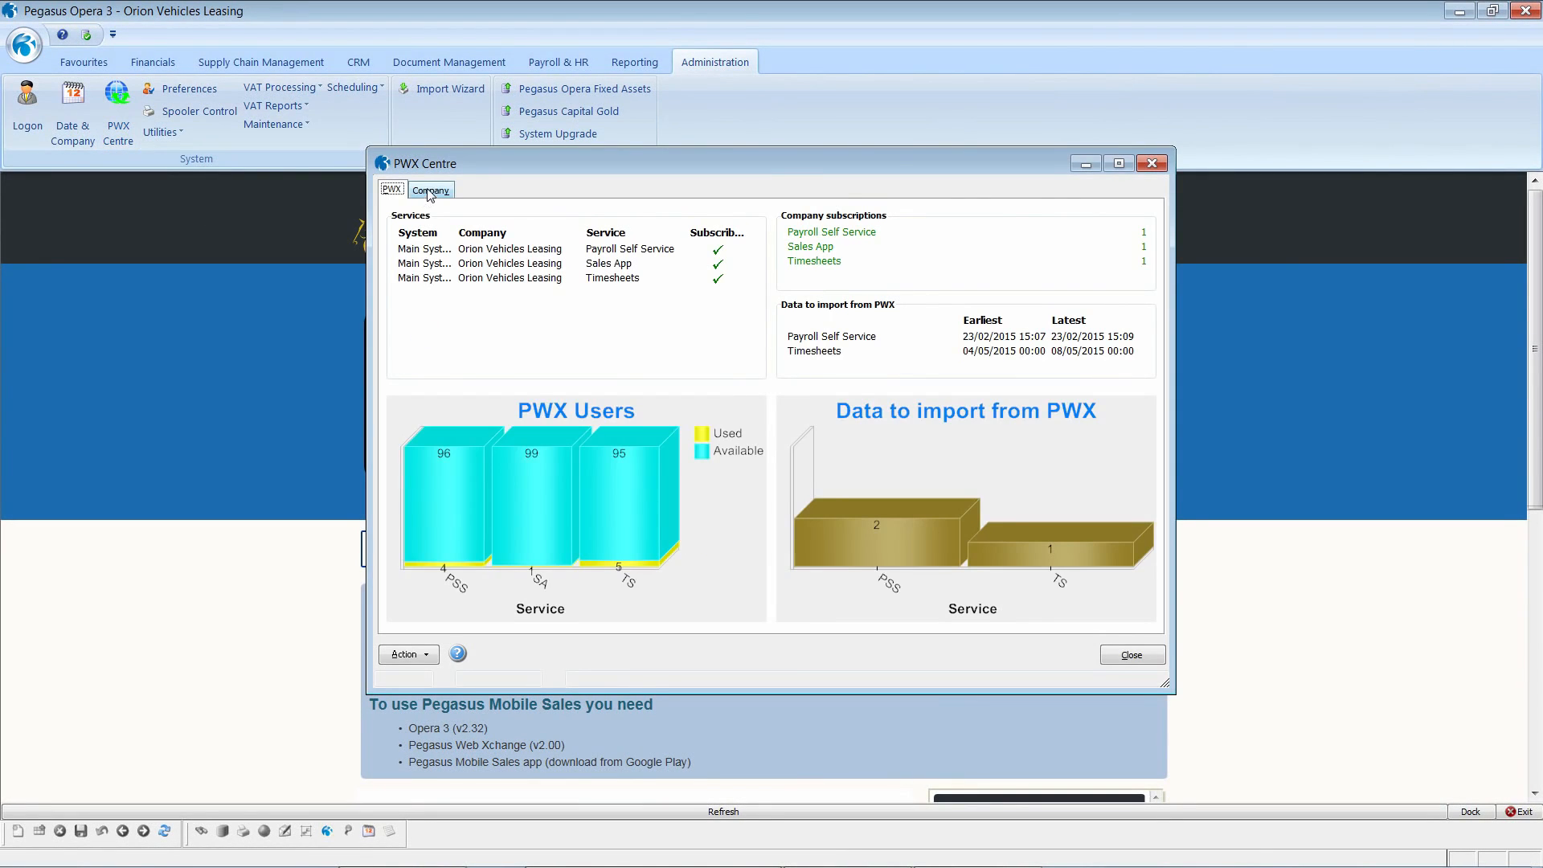
{"action": "left_click", "coordinate": [429, 191]}
{"action": "left_click", "coordinate": [426, 657]}
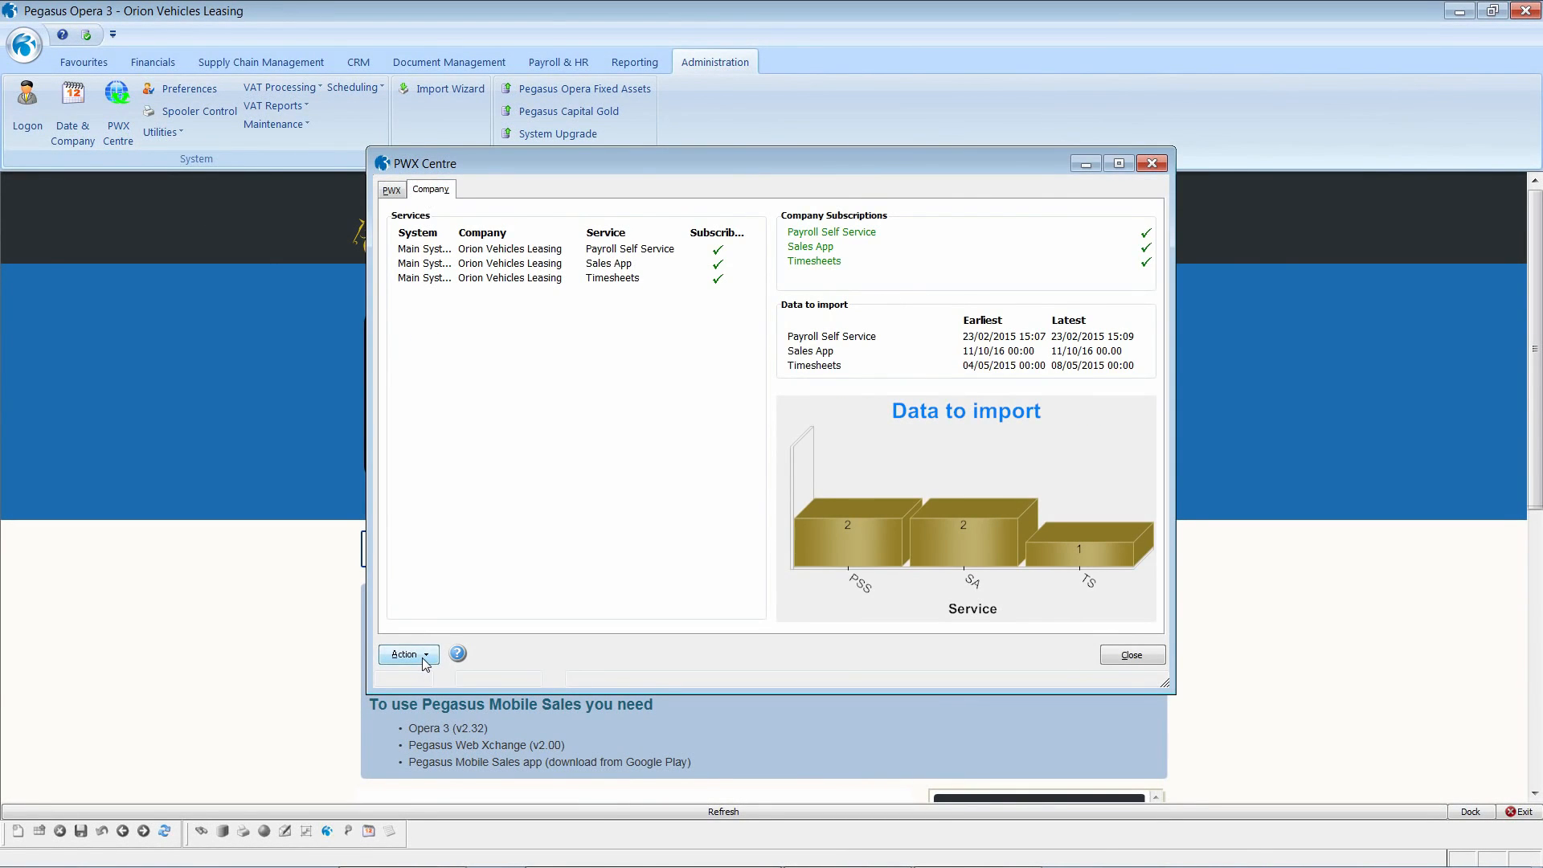
{"action": "left_click", "coordinate": [426, 657]}
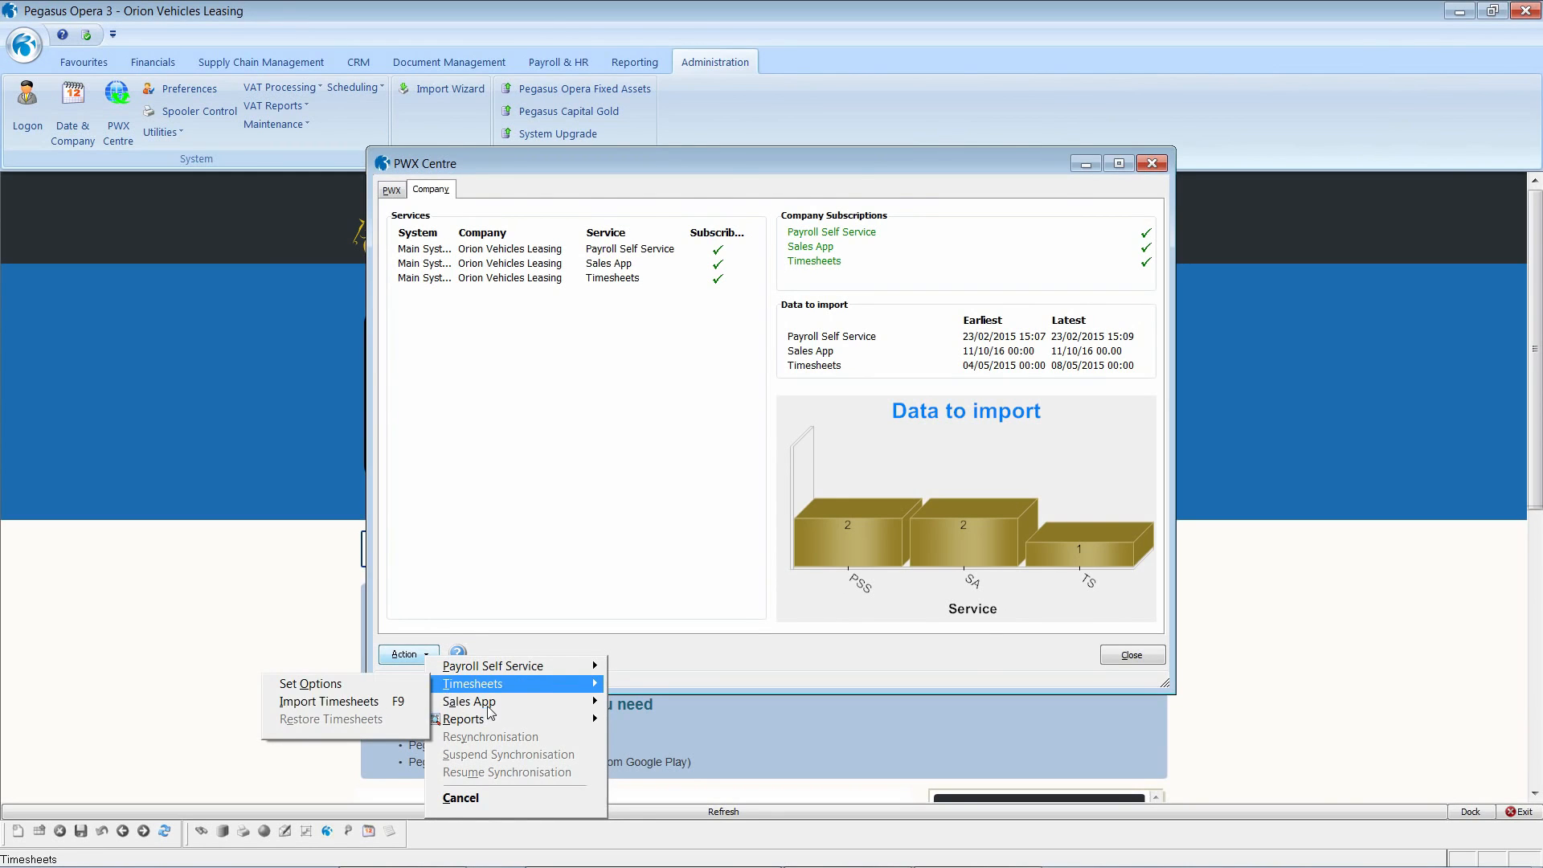
{"action": "mouse_move", "coordinate": [491, 704]}
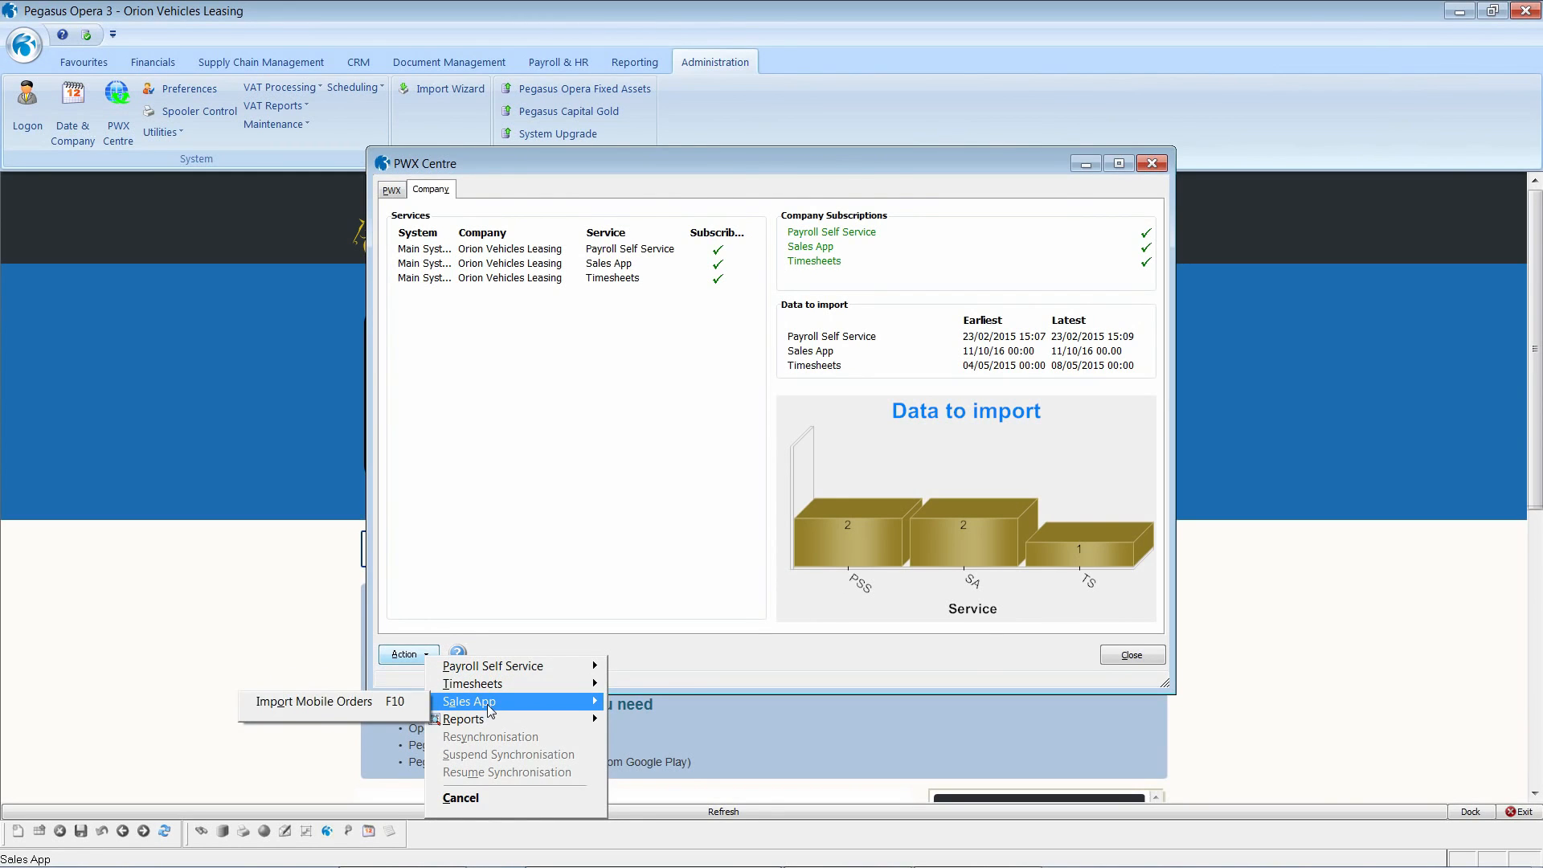
{"action": "left_click", "coordinate": [373, 704]}
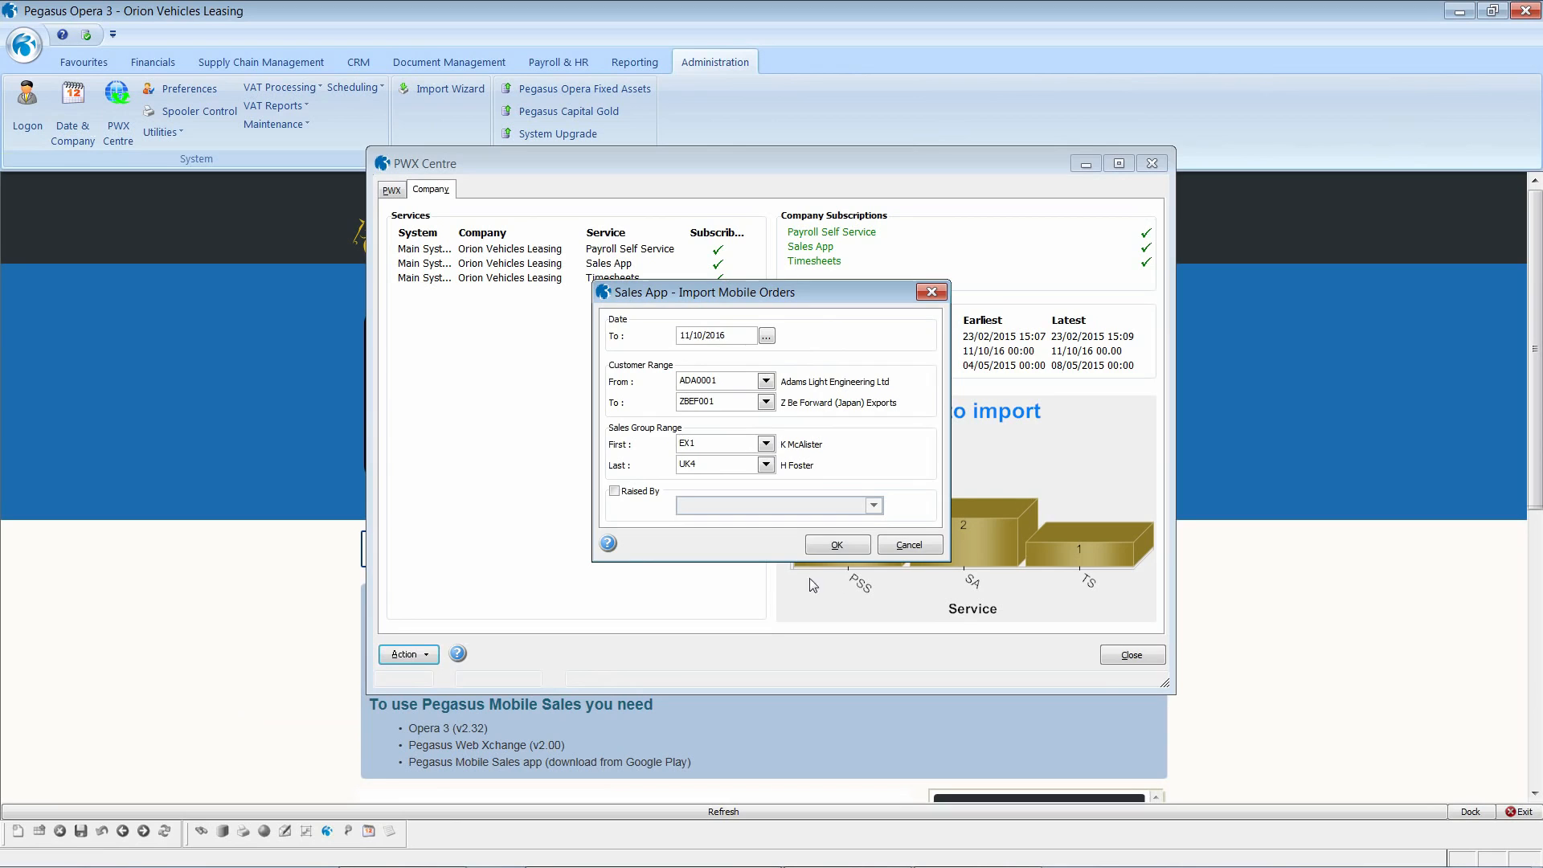
{"action": "left_click", "coordinate": [836, 544]}
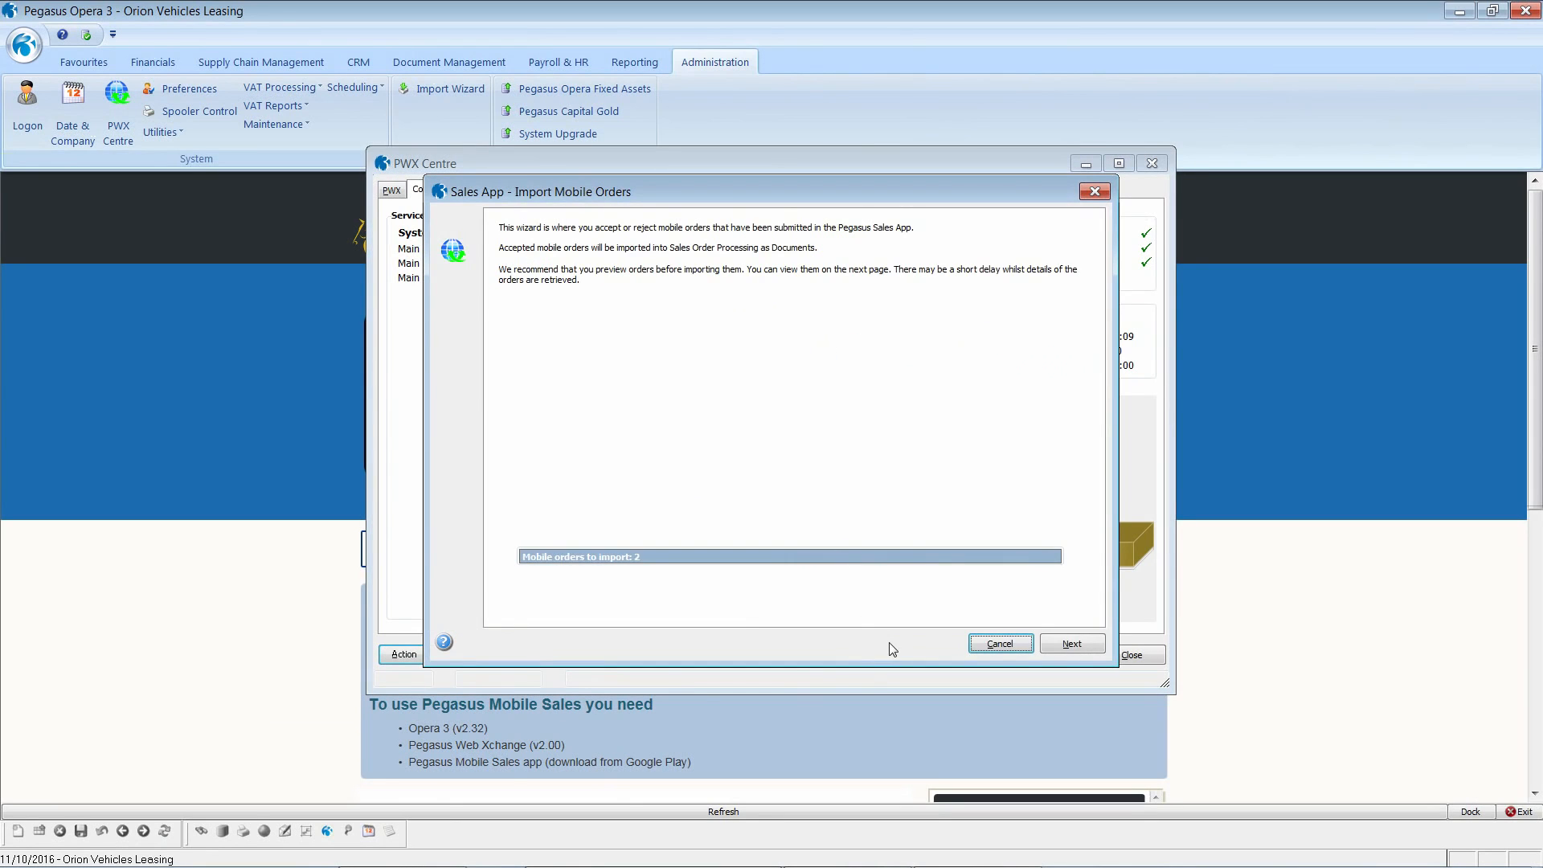
- Preview the mobile orders awaiting import as an on-screen report, and close it to continue to the accept and reject list
{"action": "left_click", "coordinate": [1077, 644]}
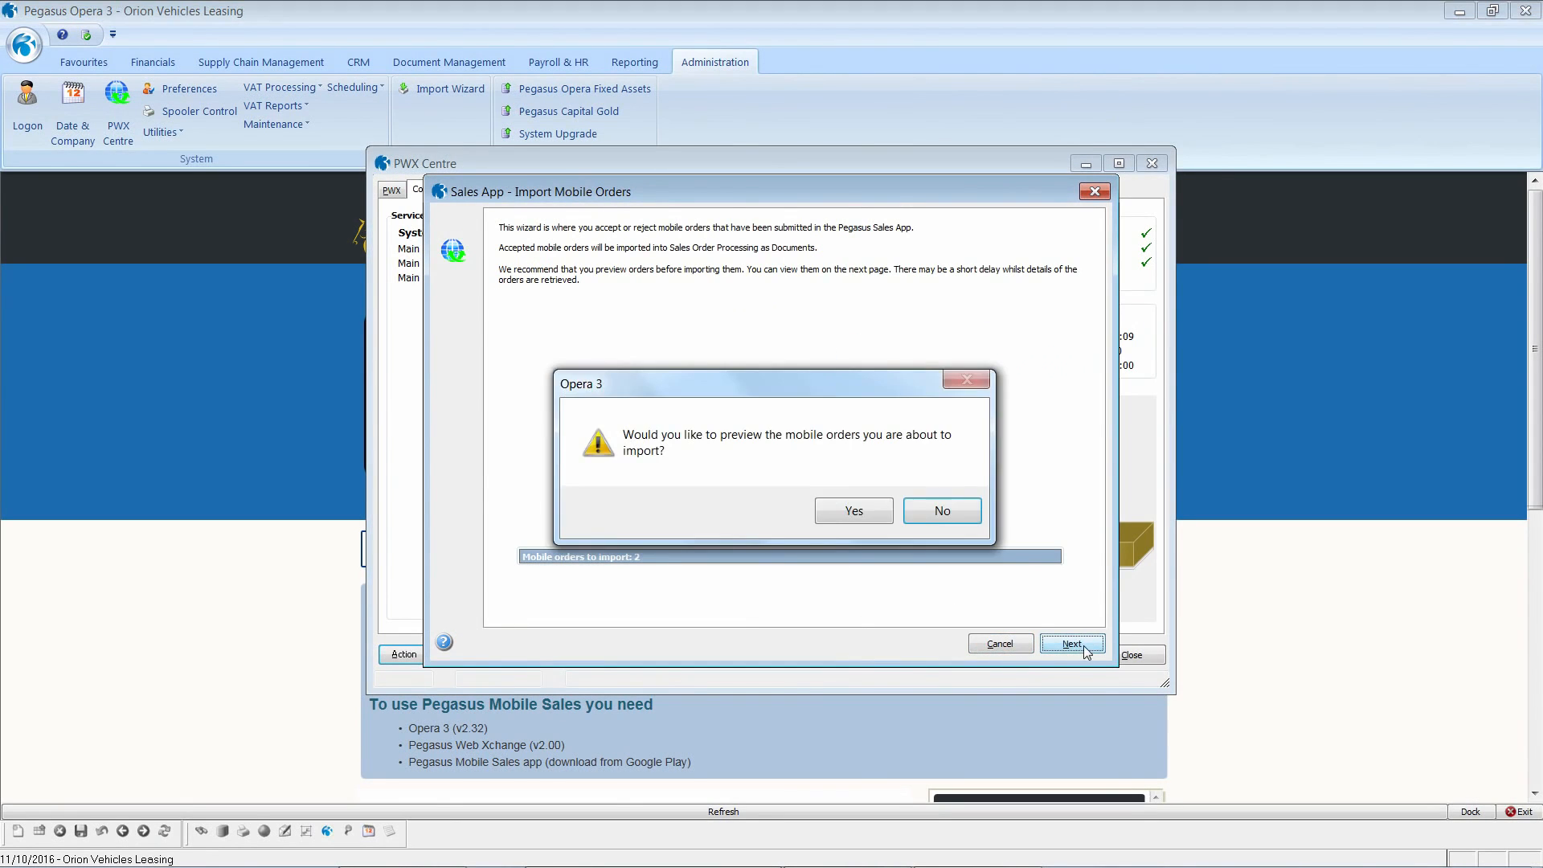
{"action": "left_click", "coordinate": [855, 509]}
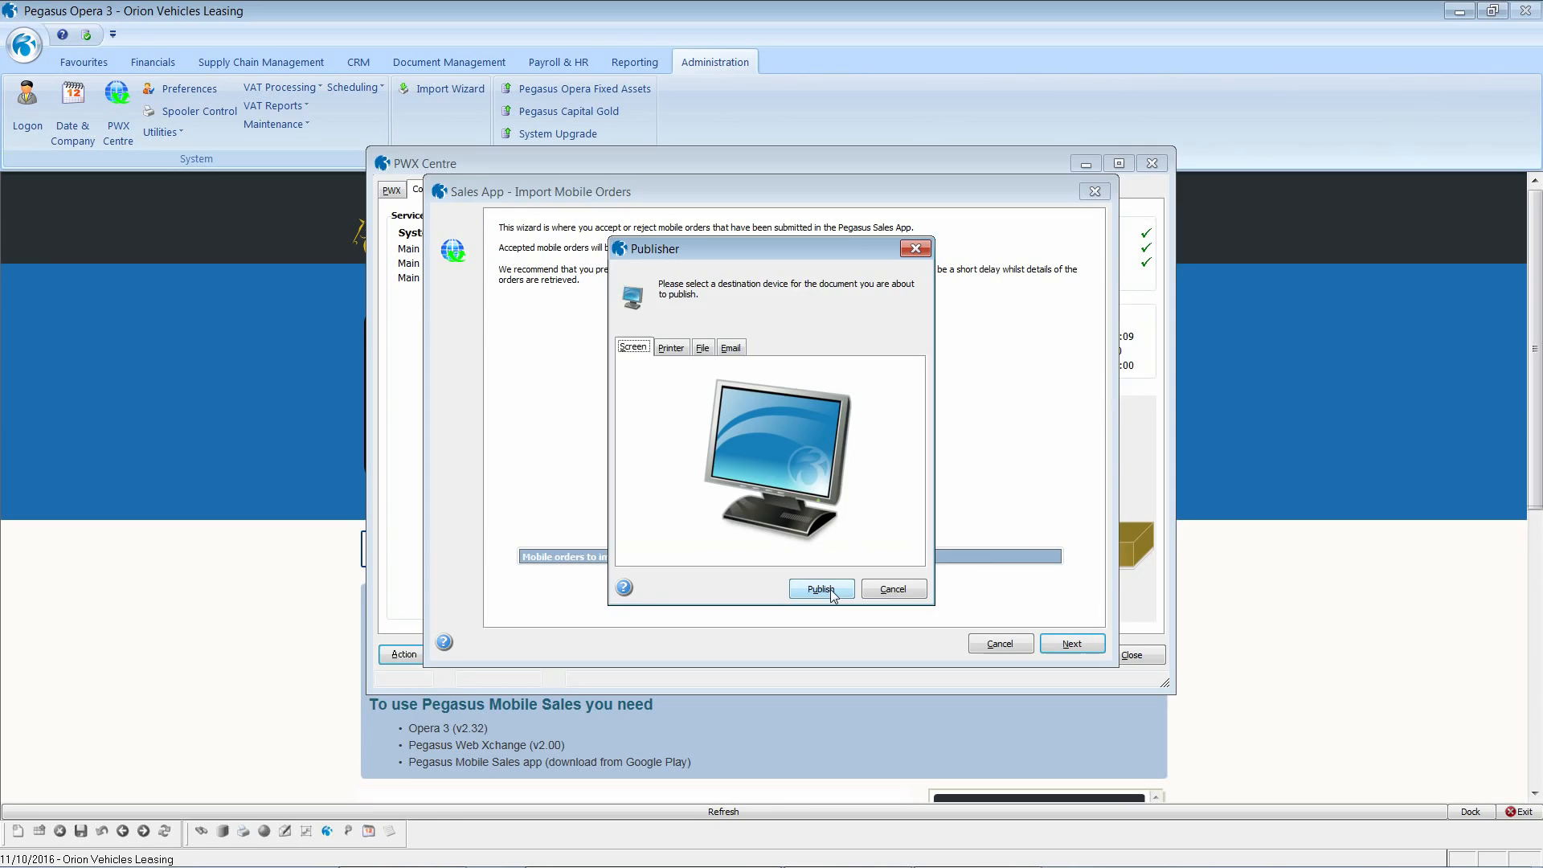
{"action": "left_click", "coordinate": [833, 592]}
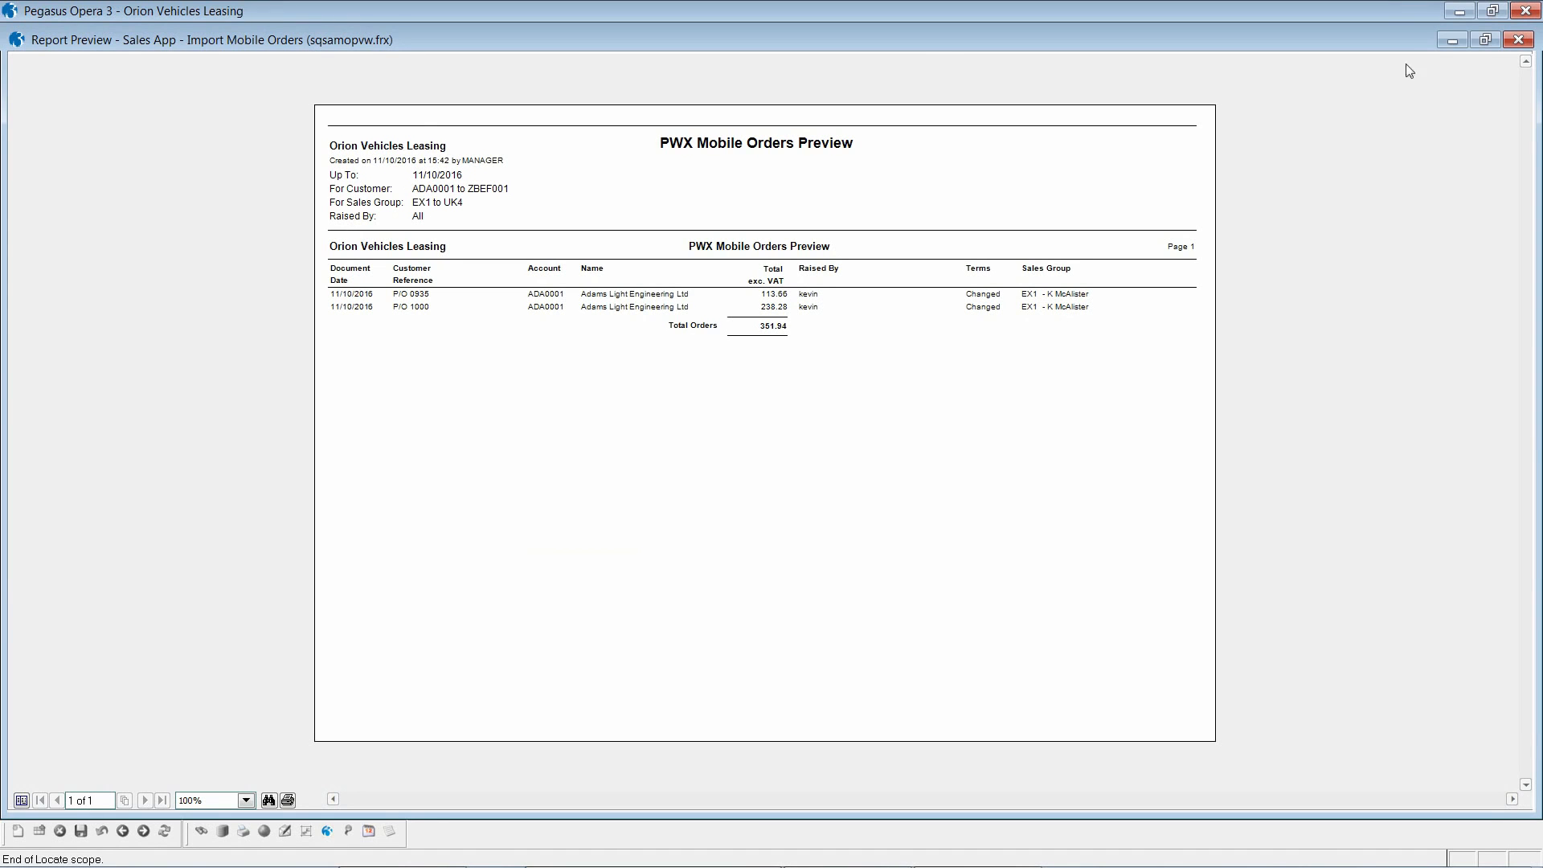
{"action": "left_click", "coordinate": [1519, 39]}
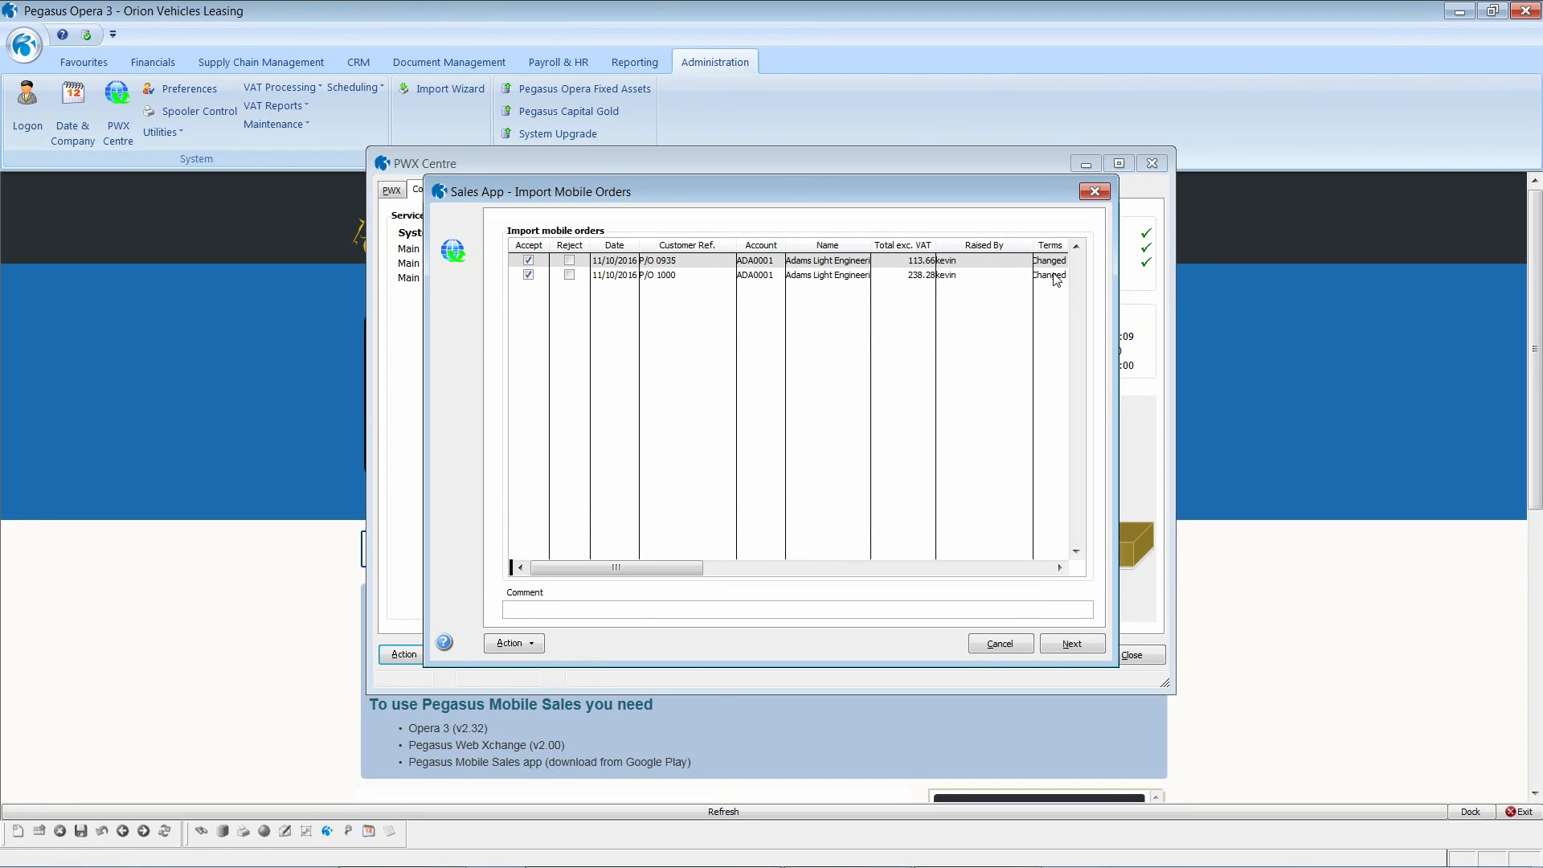
- View the header details and comments of mobile order P/O 1000
{"action": "left_click", "coordinate": [610, 274]}
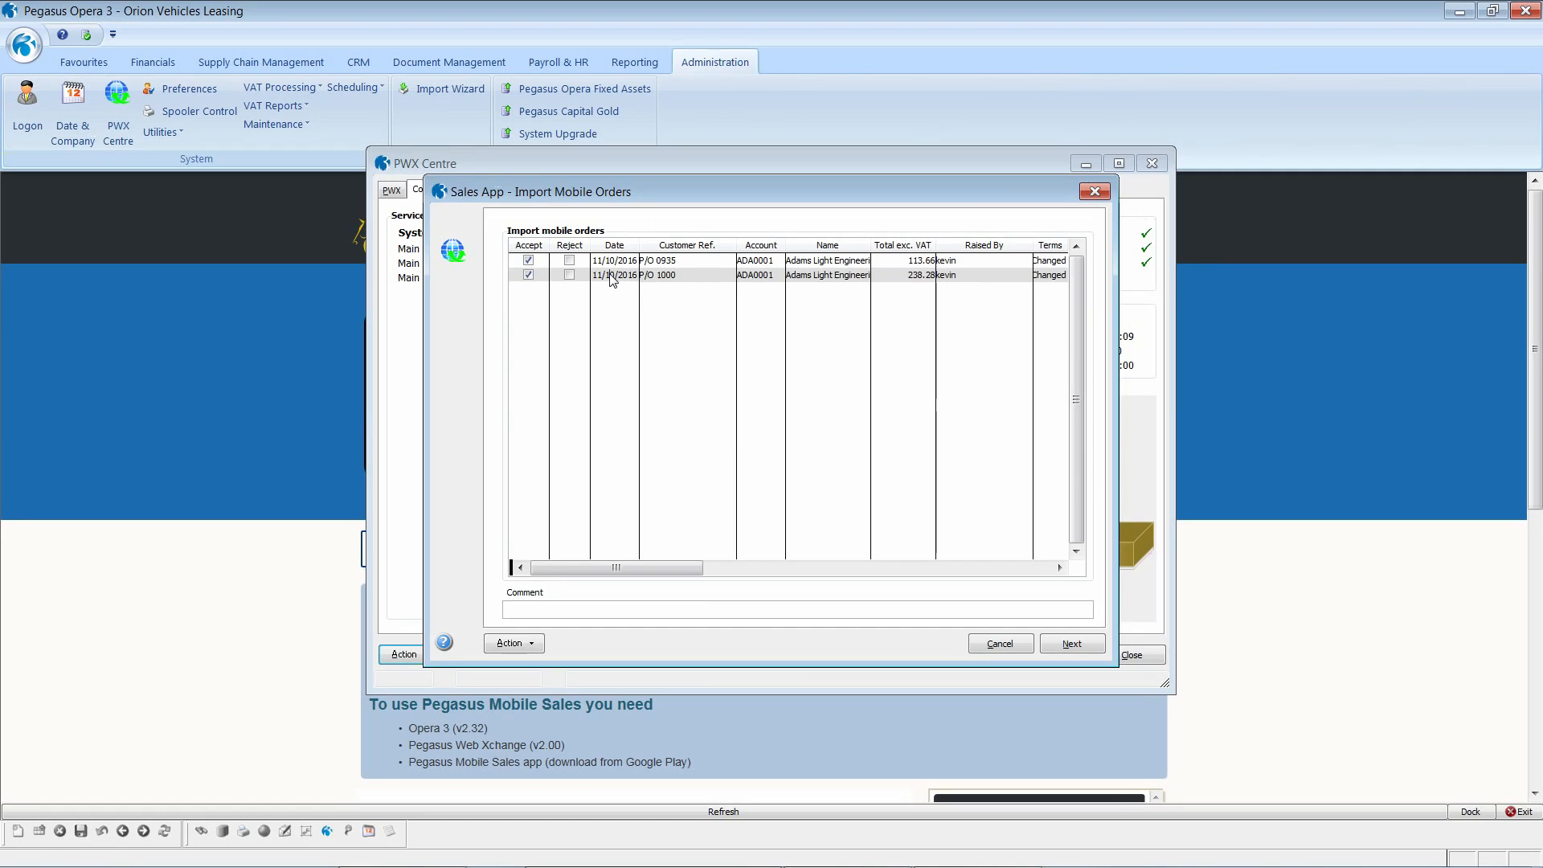
{"action": "left_click", "coordinate": [519, 648]}
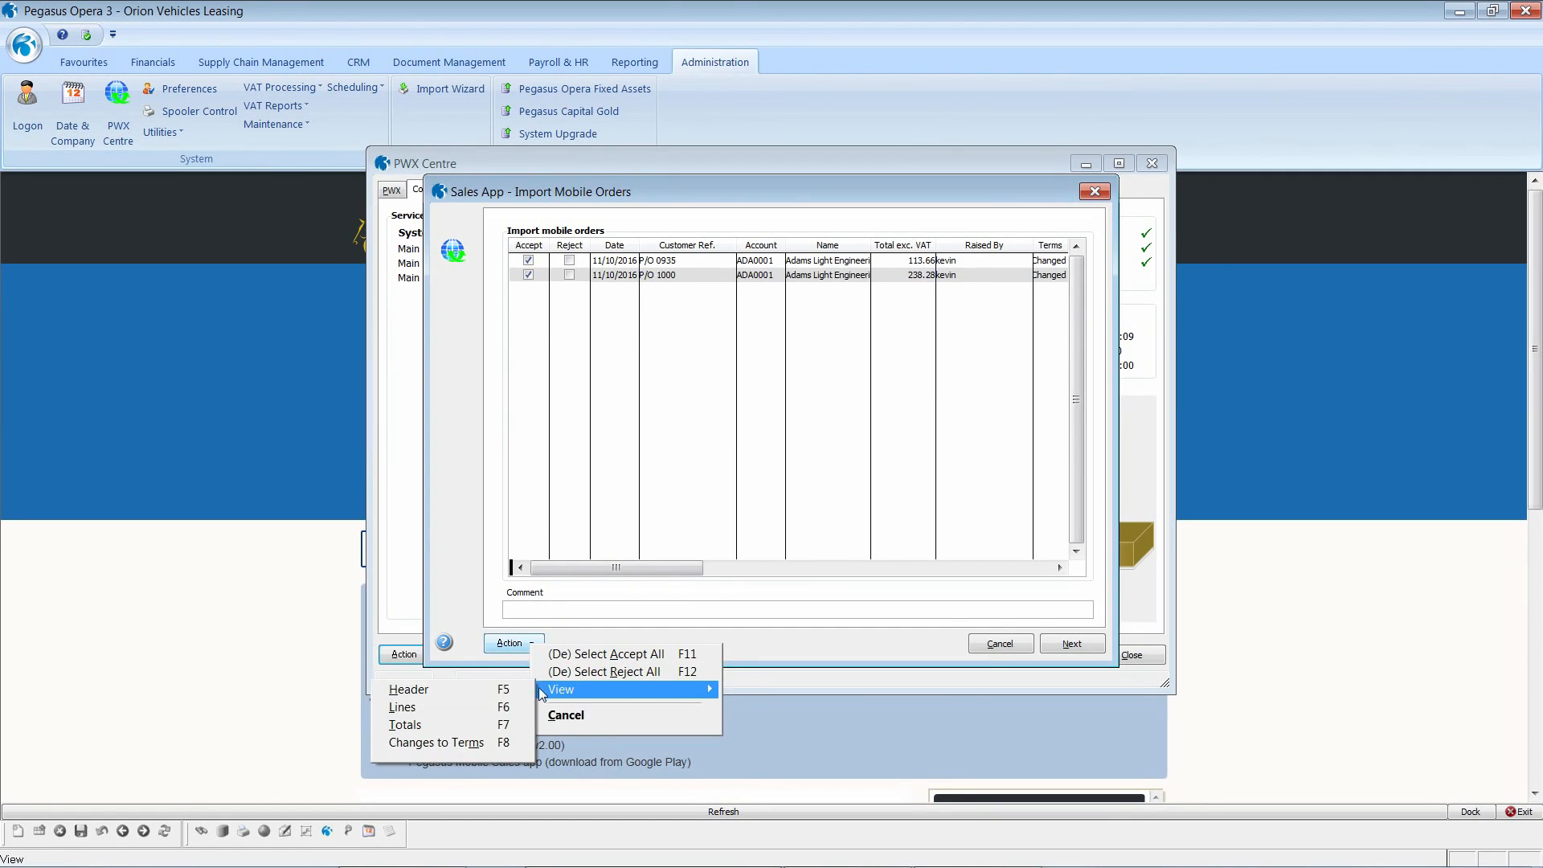
{"action": "left_click", "coordinate": [502, 689]}
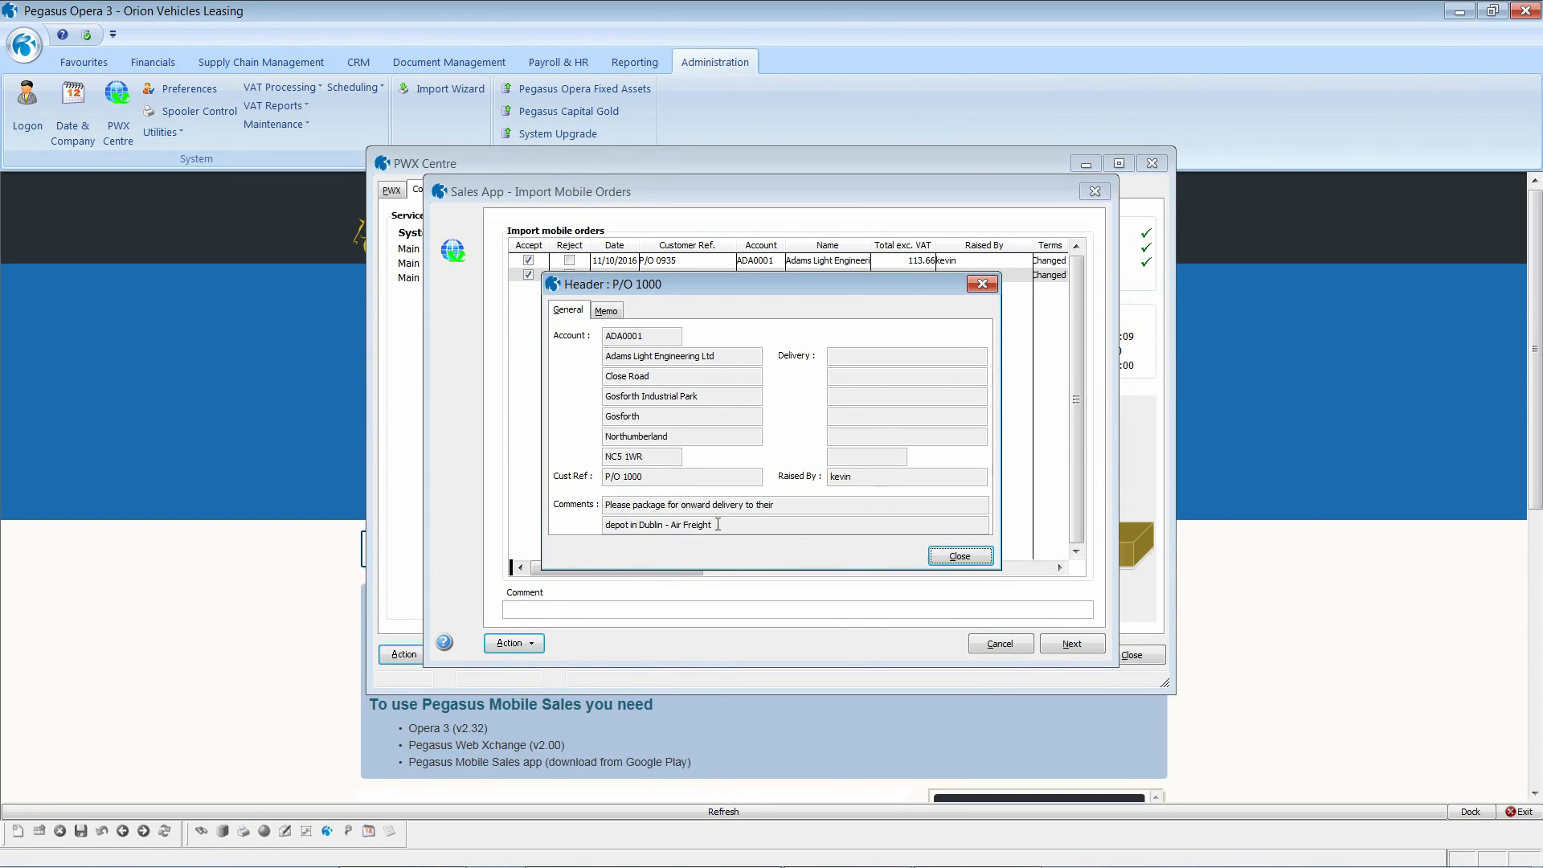
{"action": "left_click", "coordinate": [952, 561]}
- Review the lines of P/O 1000, examining the price and discount change flags, selling and original prices, and line discounts
{"action": "left_click", "coordinate": [509, 643]}
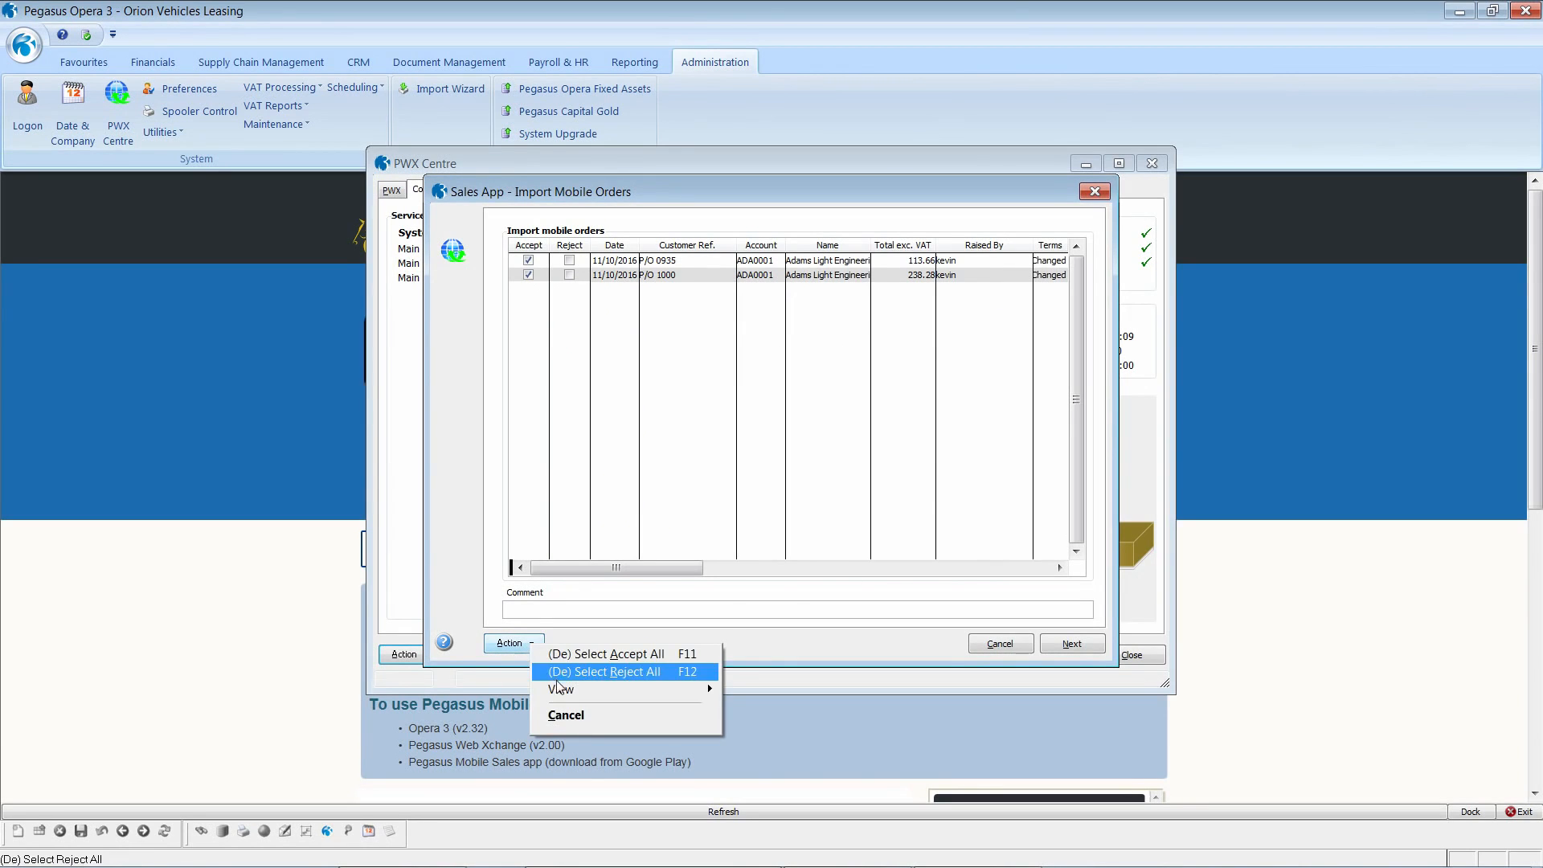
{"action": "mouse_move", "coordinate": [691, 689]}
{"action": "left_click", "coordinate": [458, 706]}
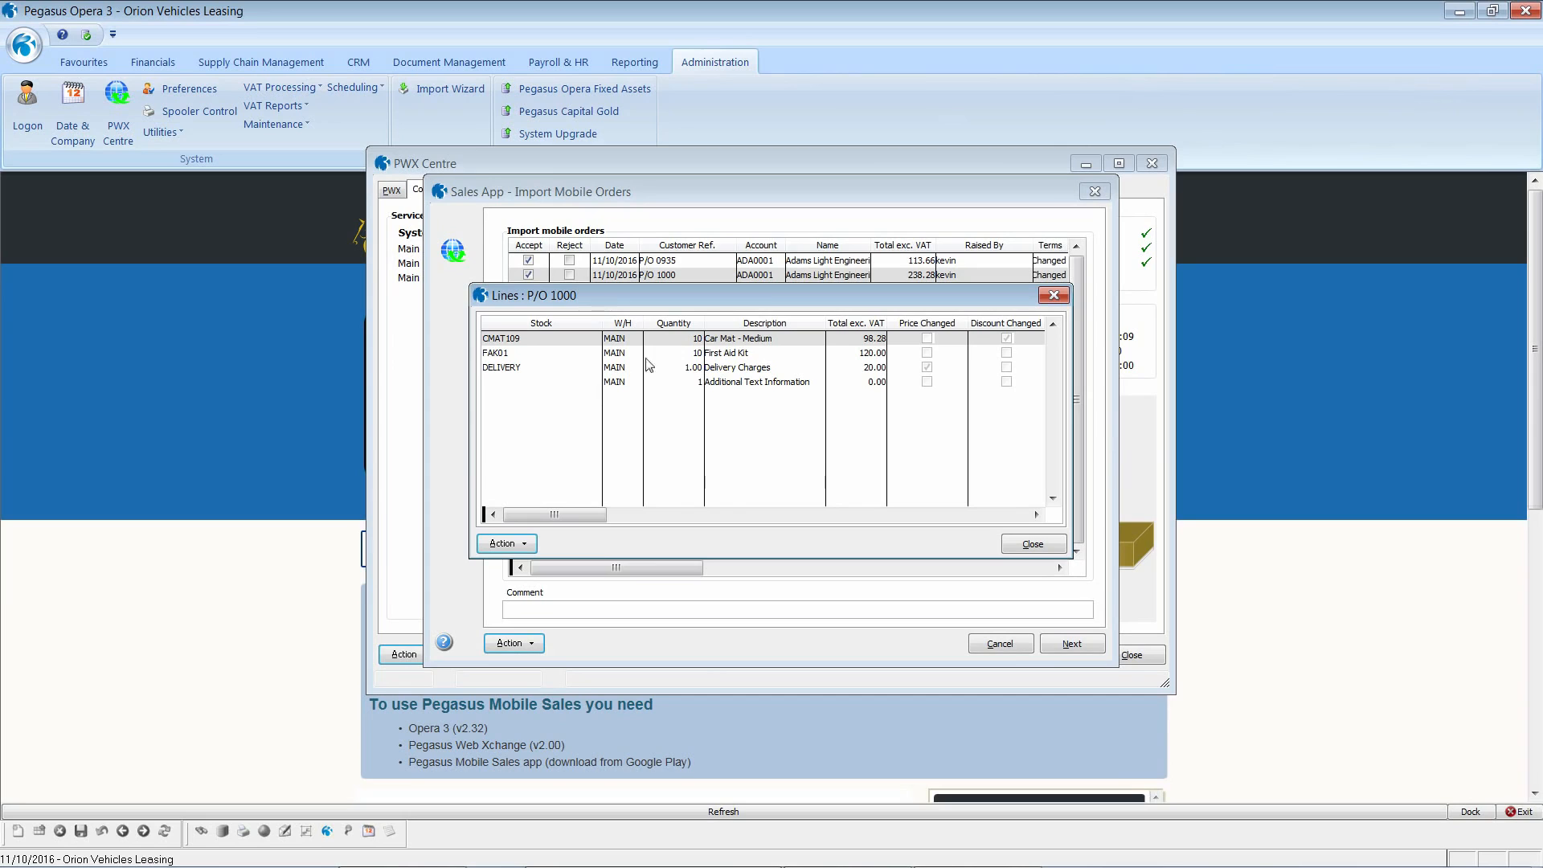
{"action": "left_click", "coordinate": [1036, 514]}
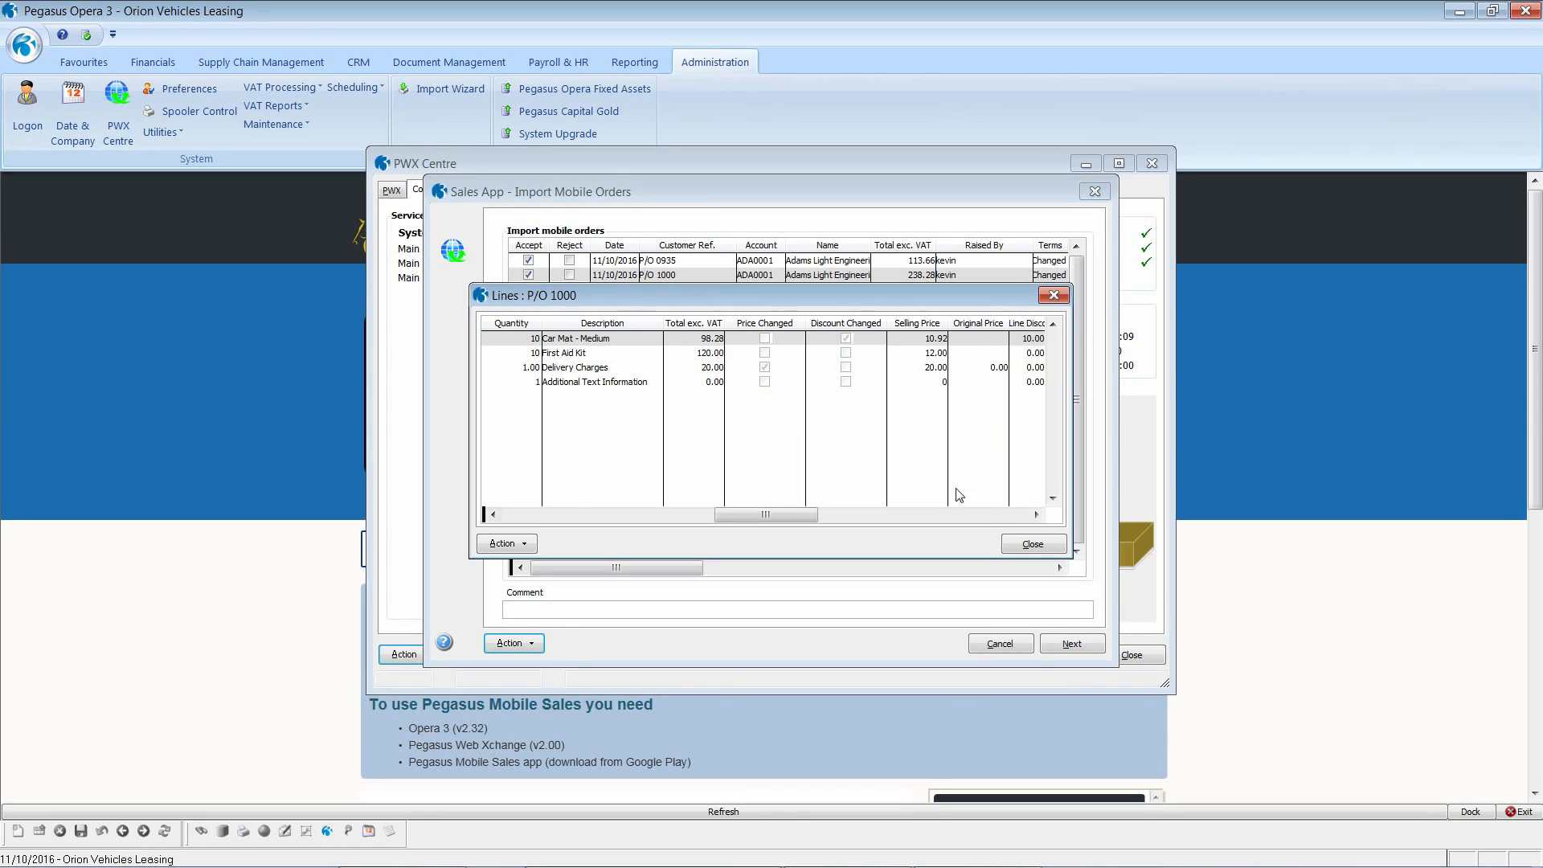
{"action": "left_click", "coordinate": [1036, 515]}
{"action": "left_click", "coordinate": [1036, 514]}
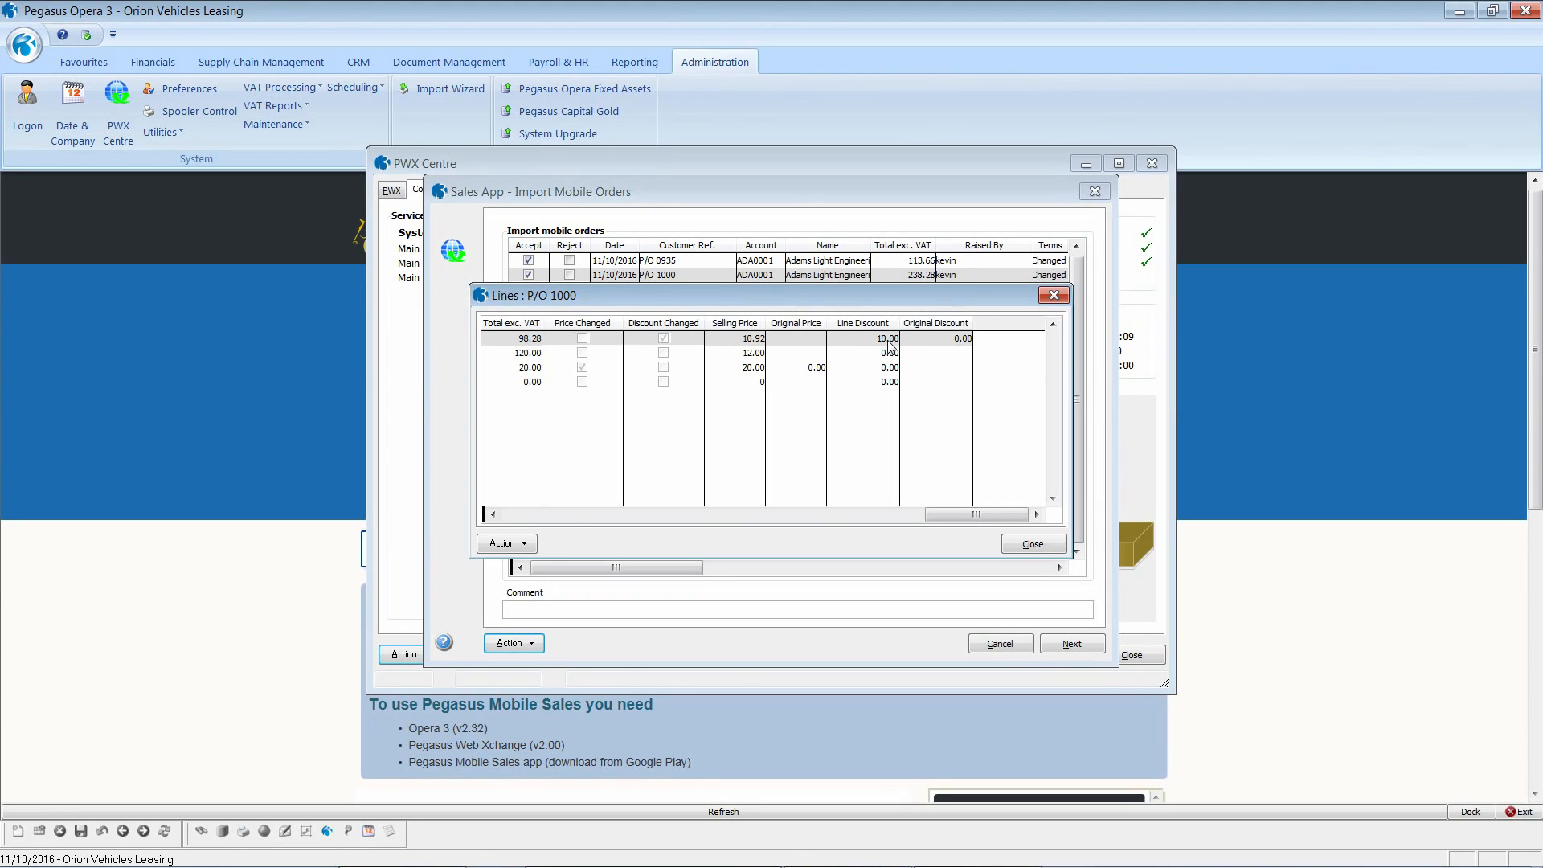
{"action": "left_click_drag", "start_coordinate": [900, 515], "coordinate": [603, 506]}
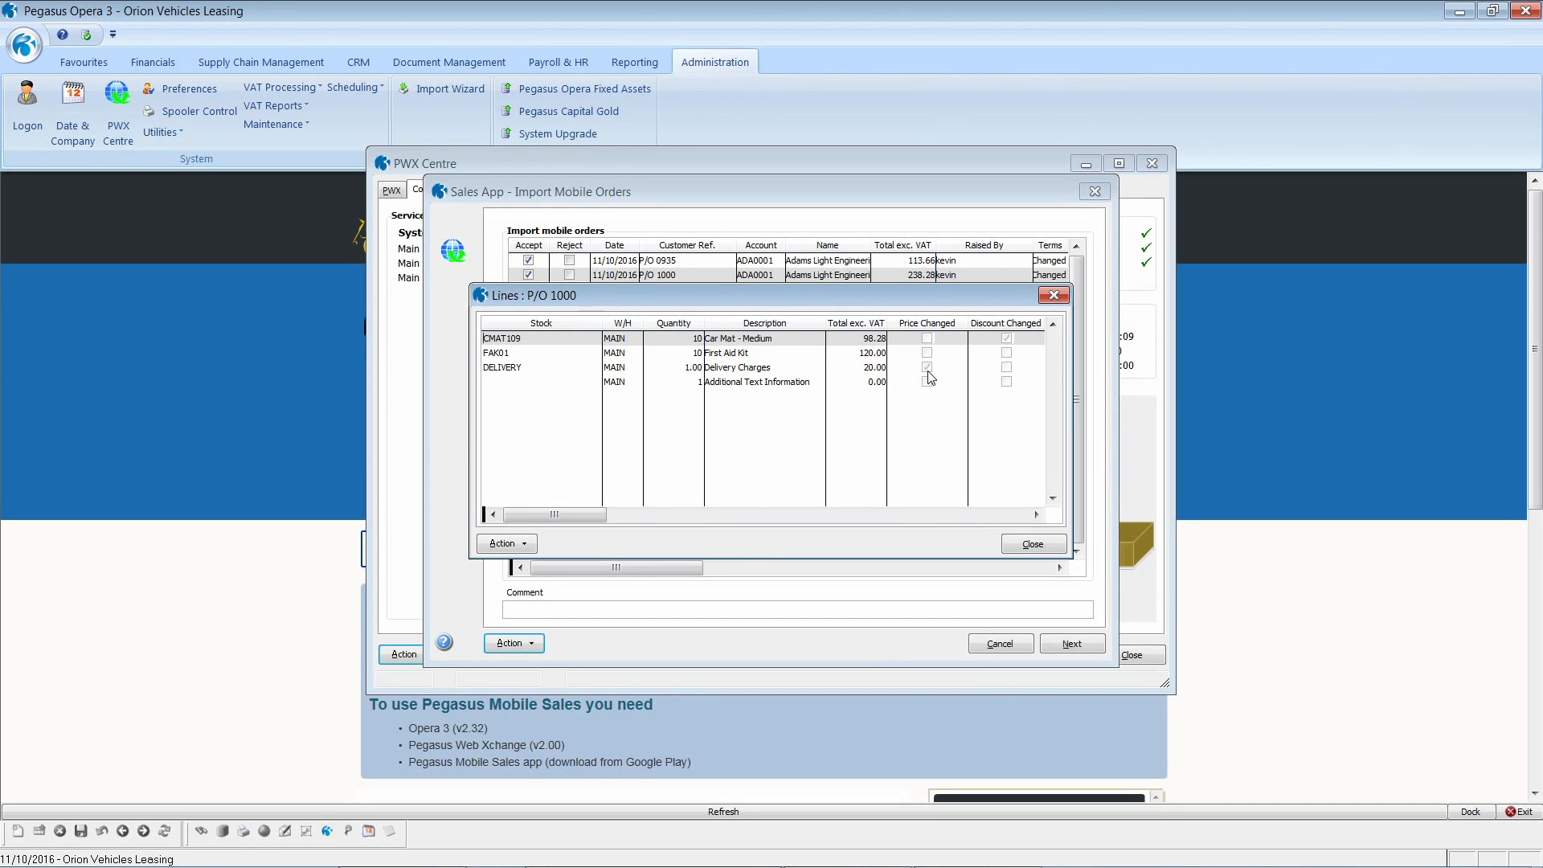
{"action": "left_click", "coordinate": [1035, 515]}
{"action": "left_click", "coordinate": [1035, 515]}
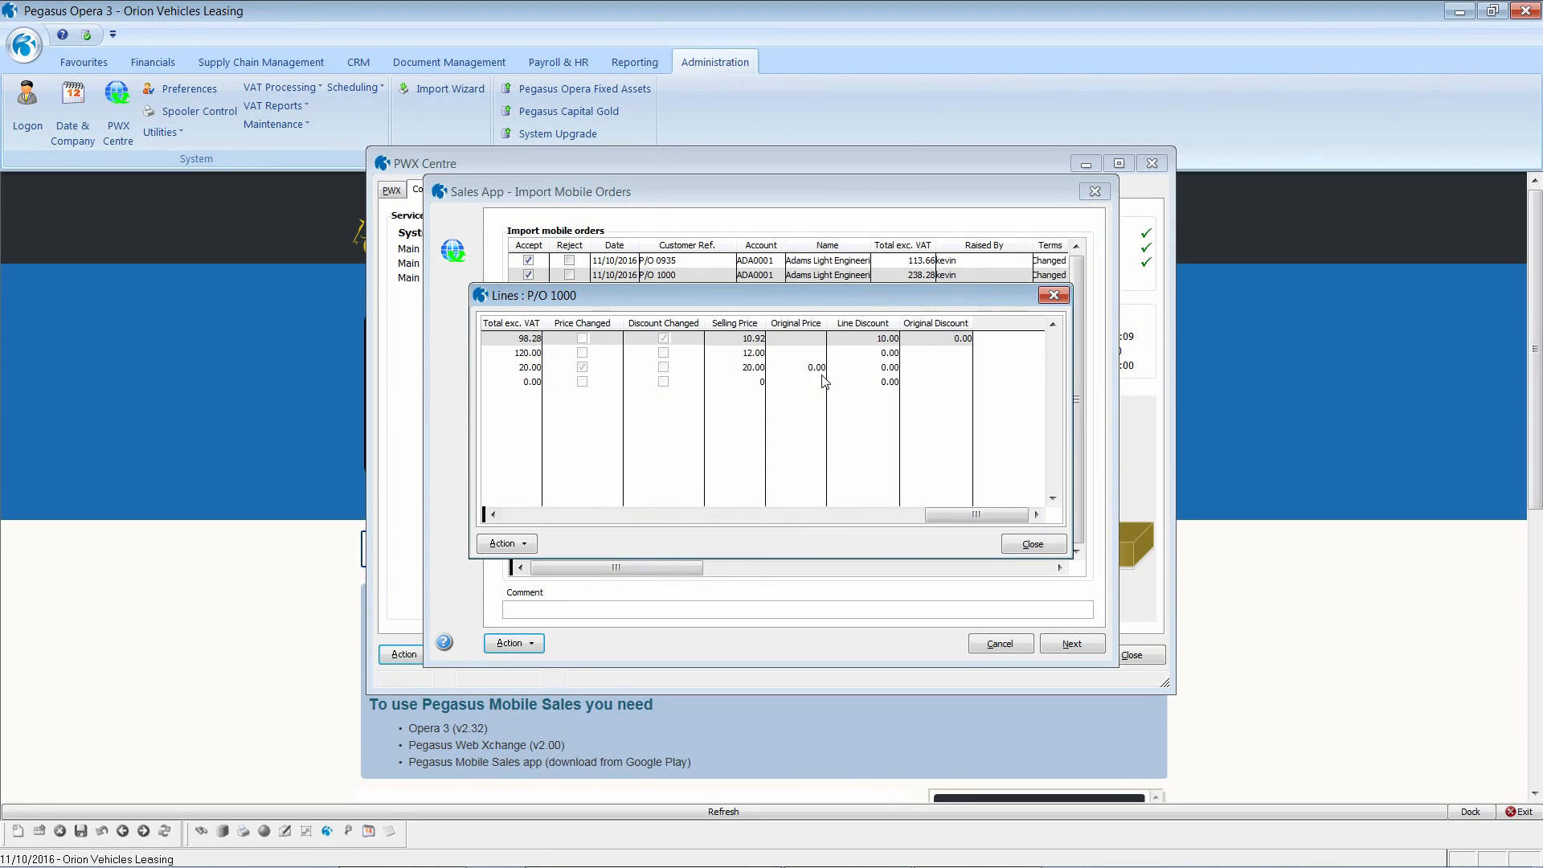
- Close the lines of P/O 1000 and review the lines of P/O 0935, including its selling price and line discount
{"action": "left_click_drag", "start_coordinate": [979, 515], "coordinate": [529, 527]}
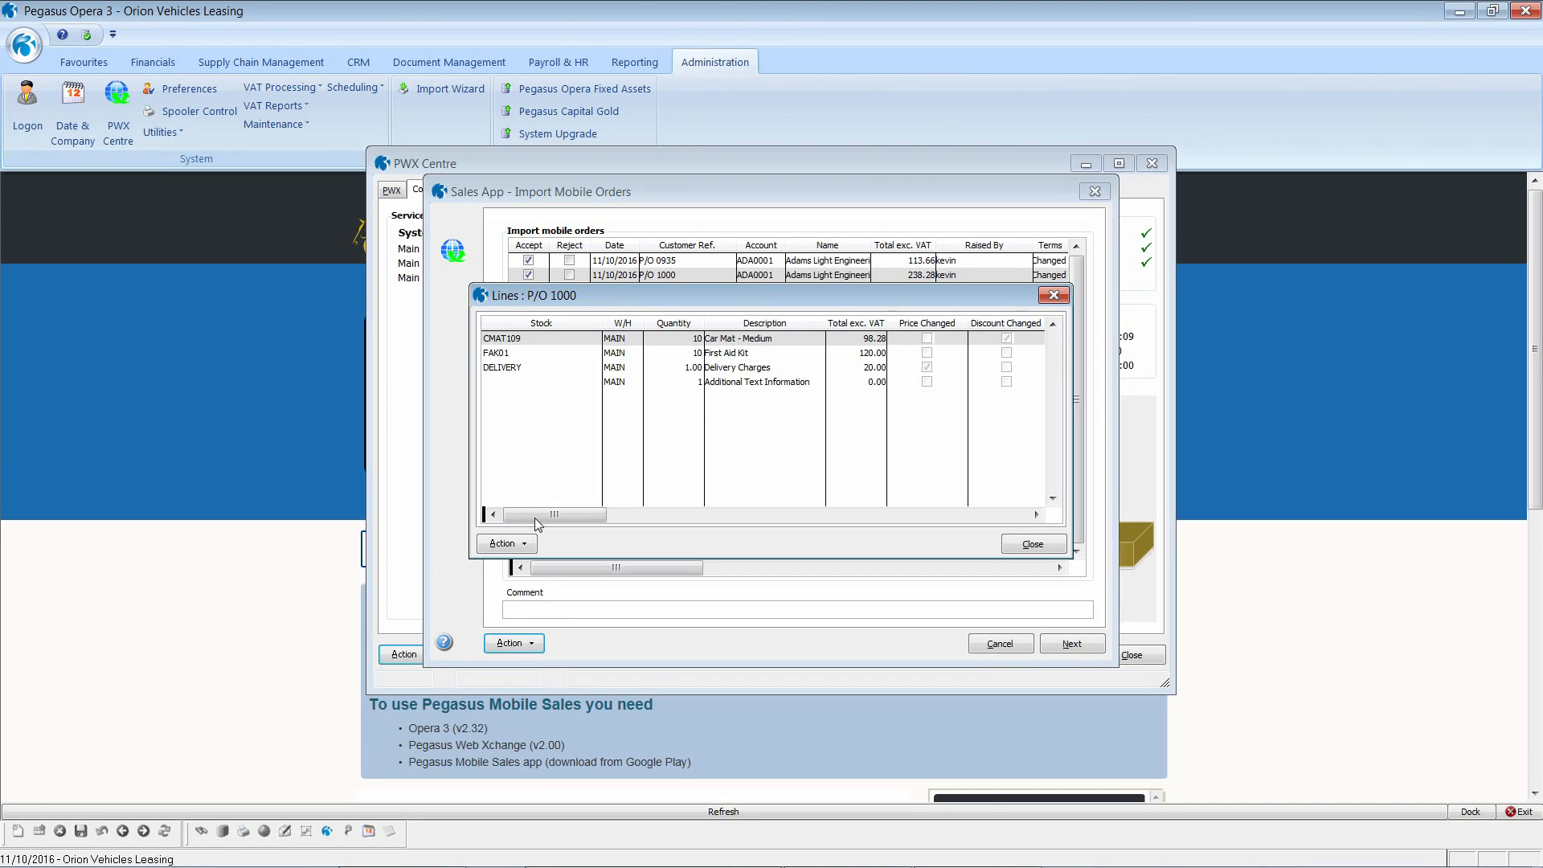
{"action": "left_click", "coordinate": [1031, 545]}
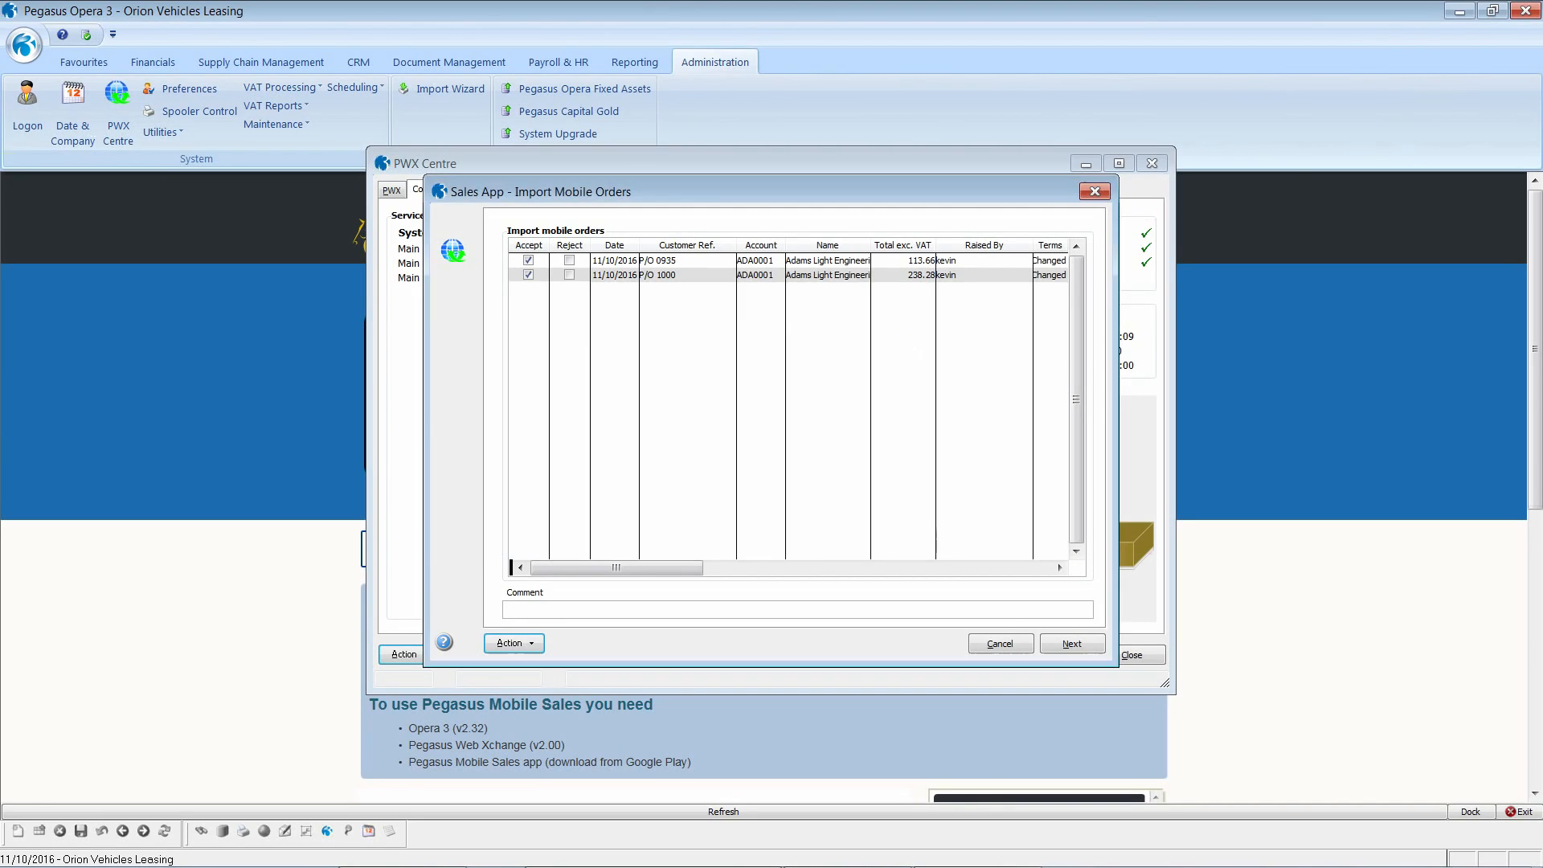
{"action": "left_click", "coordinate": [623, 263]}
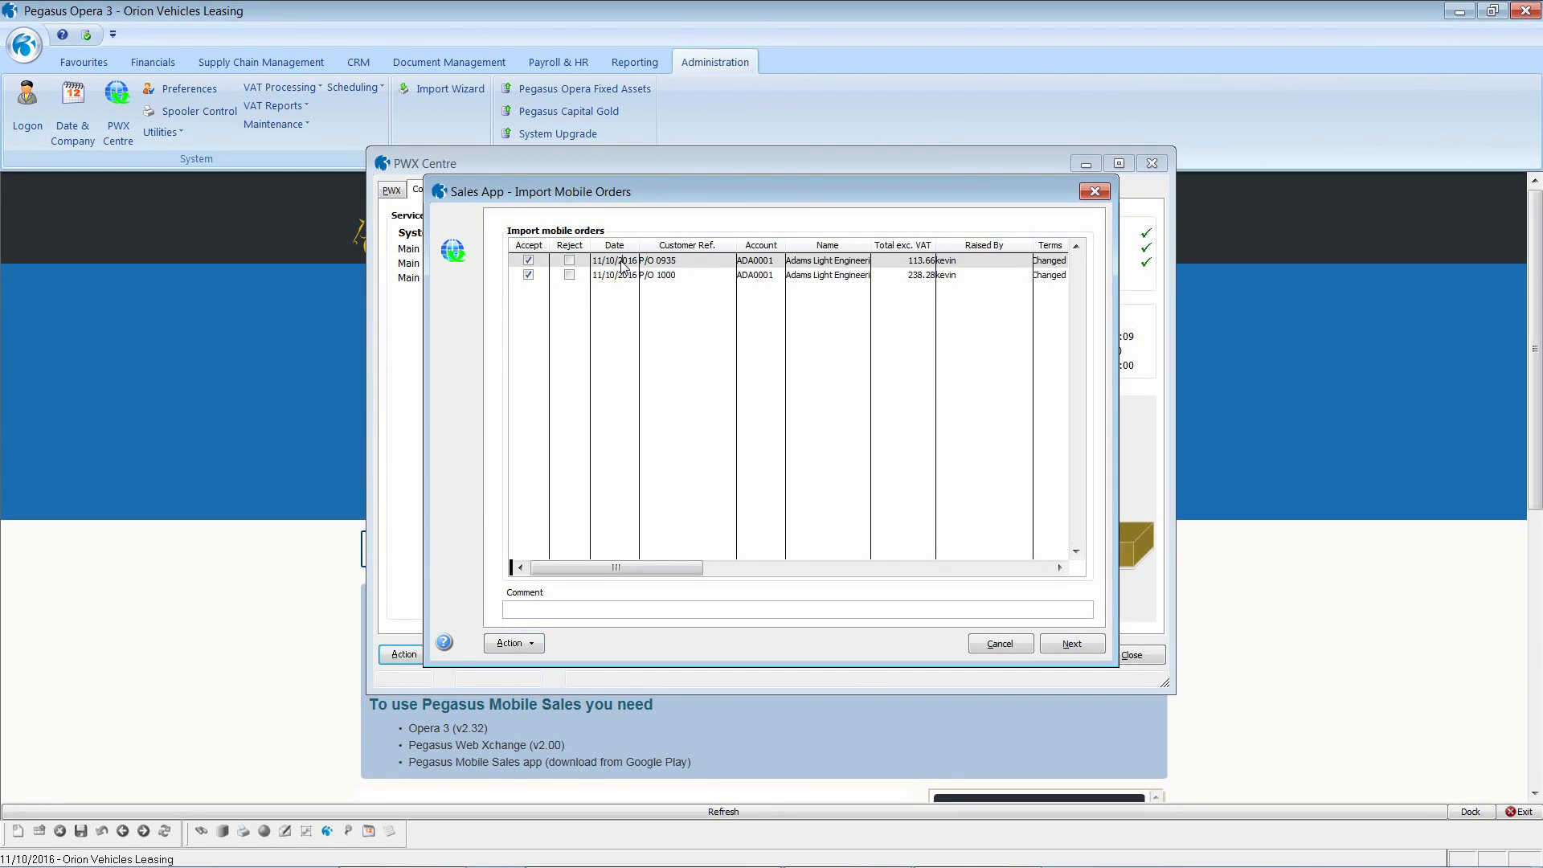
{"action": "left_click", "coordinate": [531, 651]}
{"action": "mouse_move", "coordinate": [553, 690]}
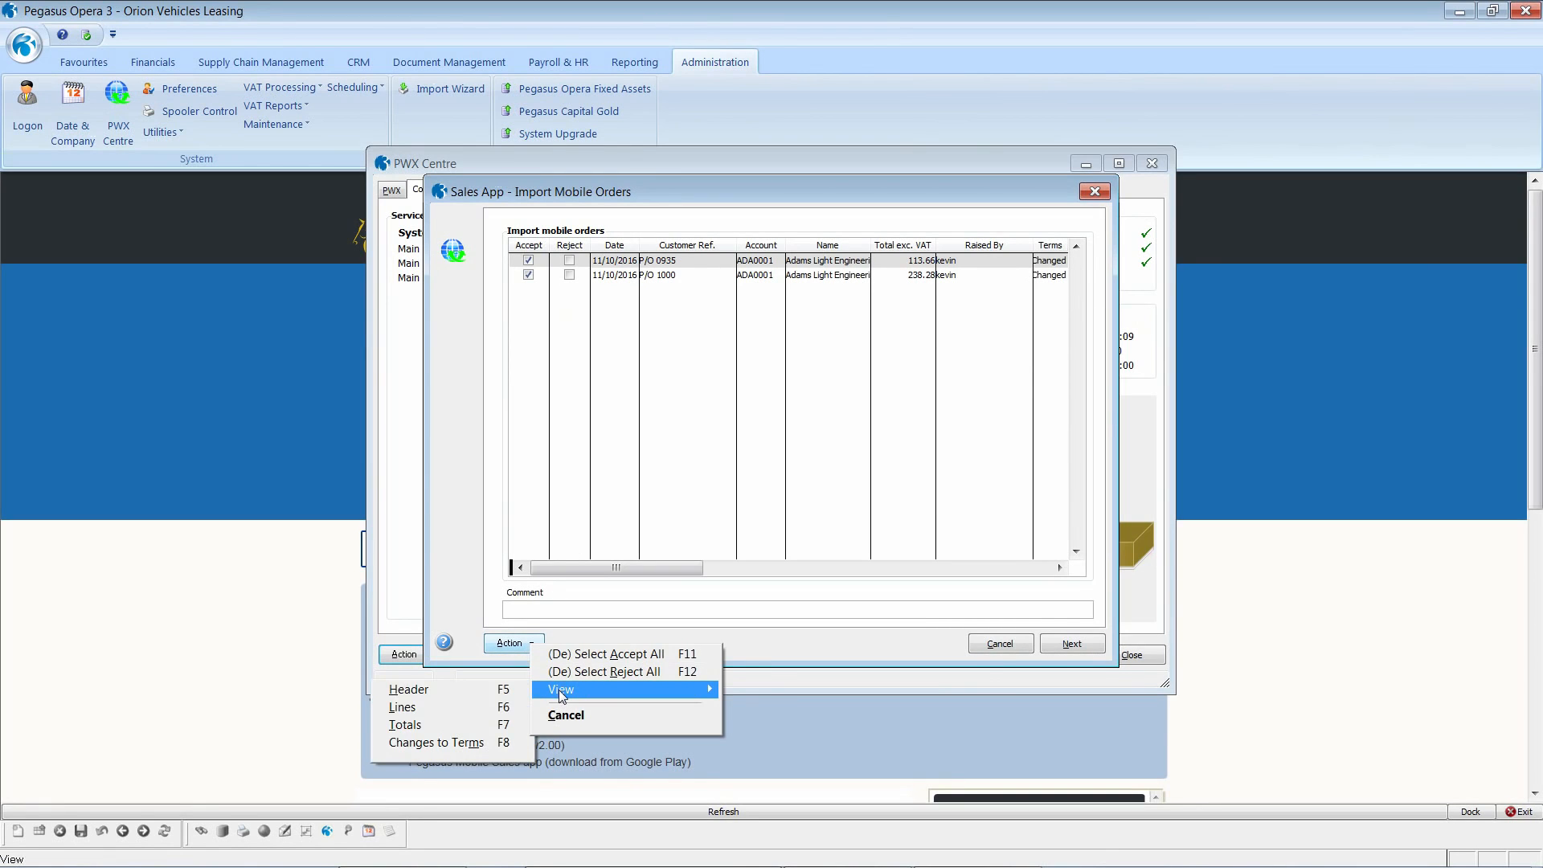
{"action": "left_click", "coordinate": [502, 708]}
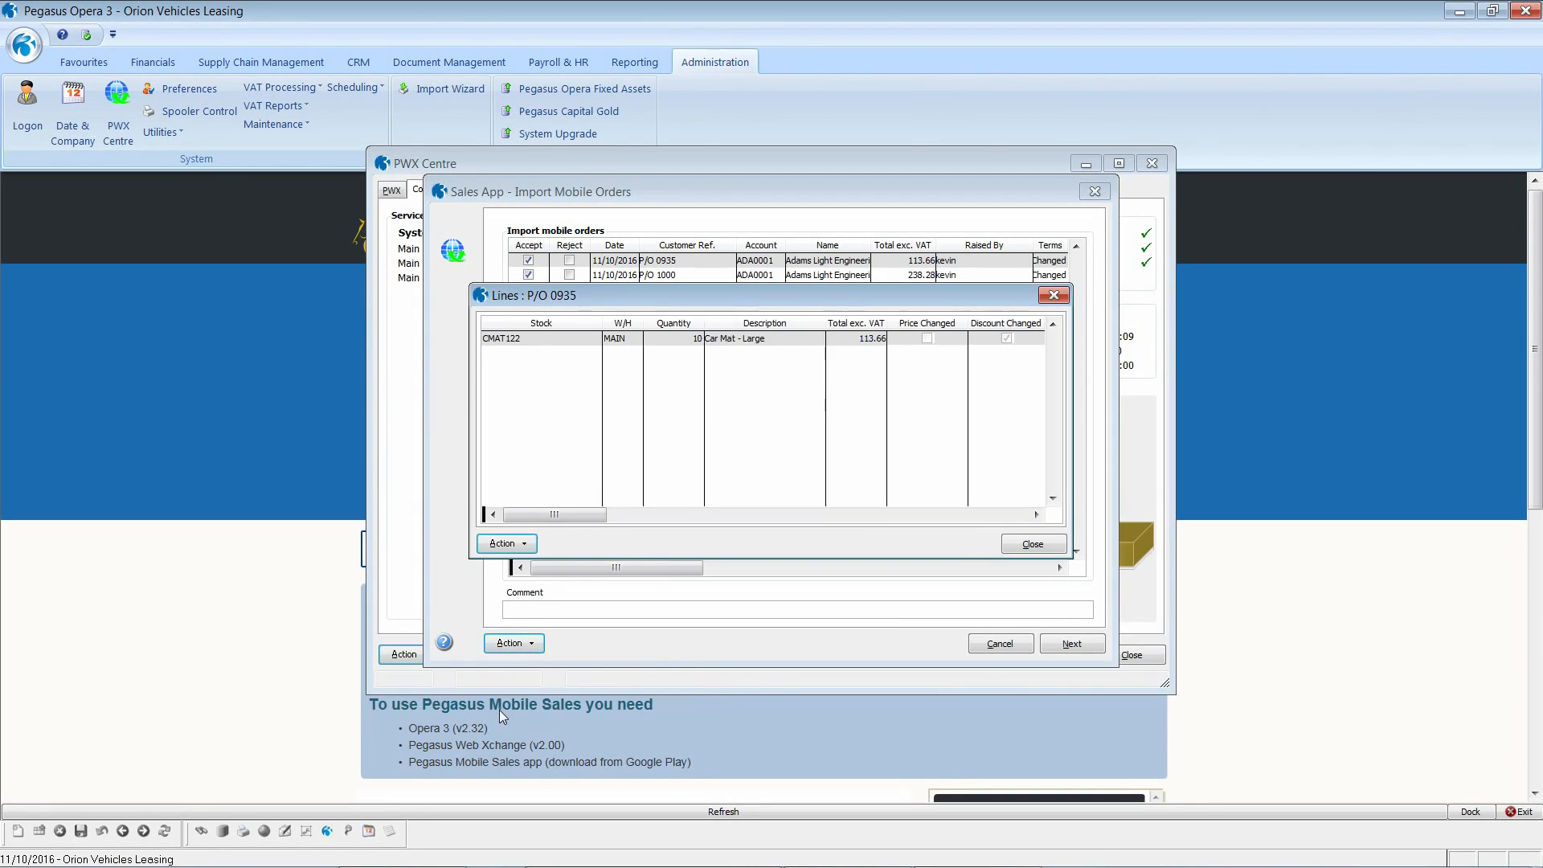
{"action": "left_click", "coordinate": [1036, 515]}
{"action": "left_click", "coordinate": [1037, 515]}
{"action": "left_click", "coordinate": [1037, 515]}
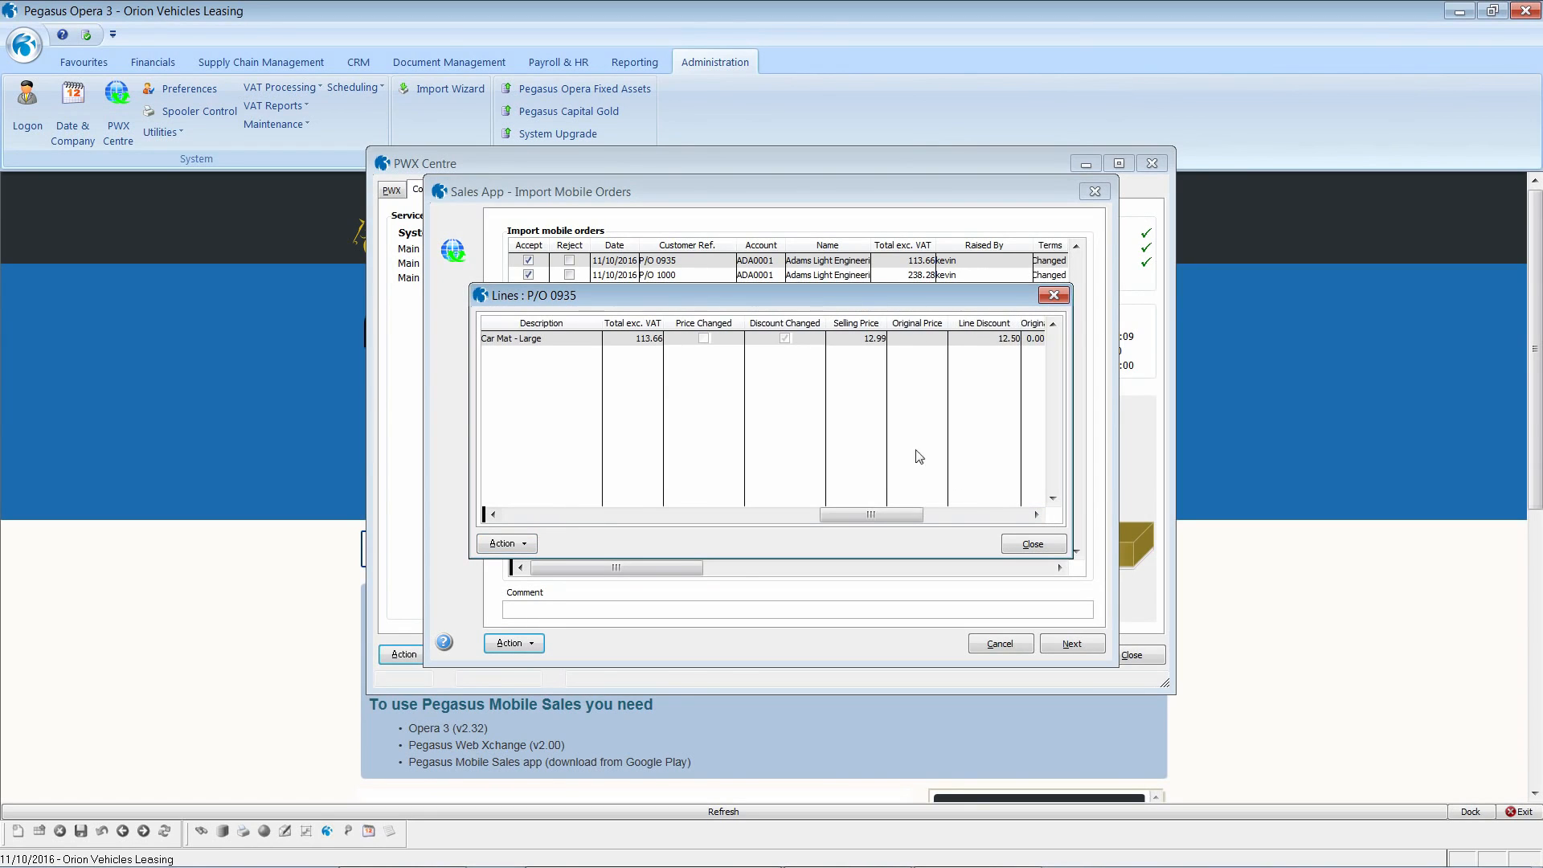
{"action": "left_click", "coordinate": [1037, 515]}
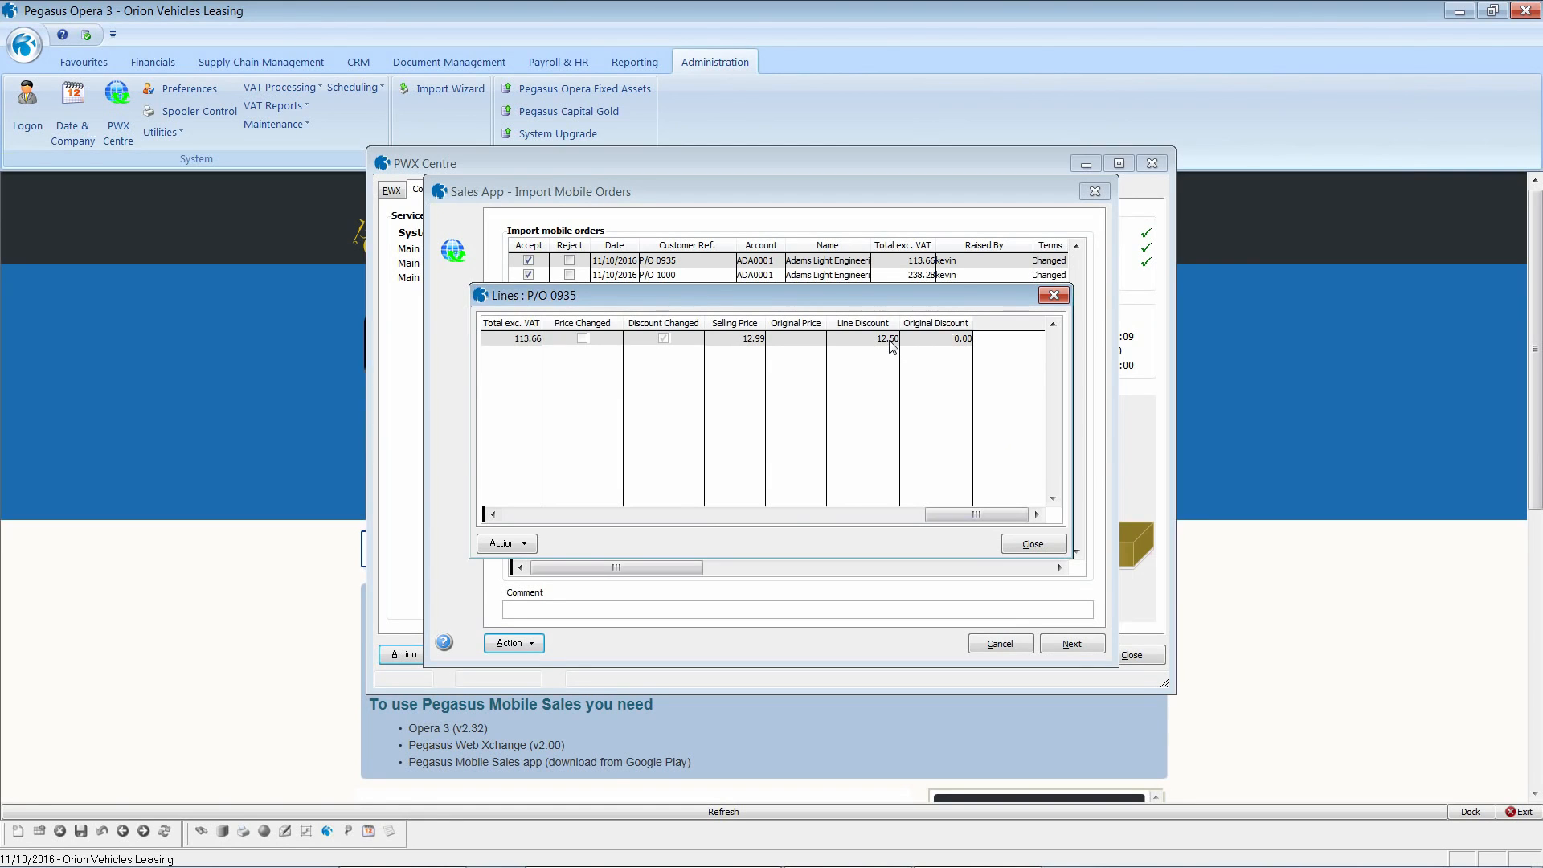
{"action": "left_click", "coordinate": [1033, 544]}
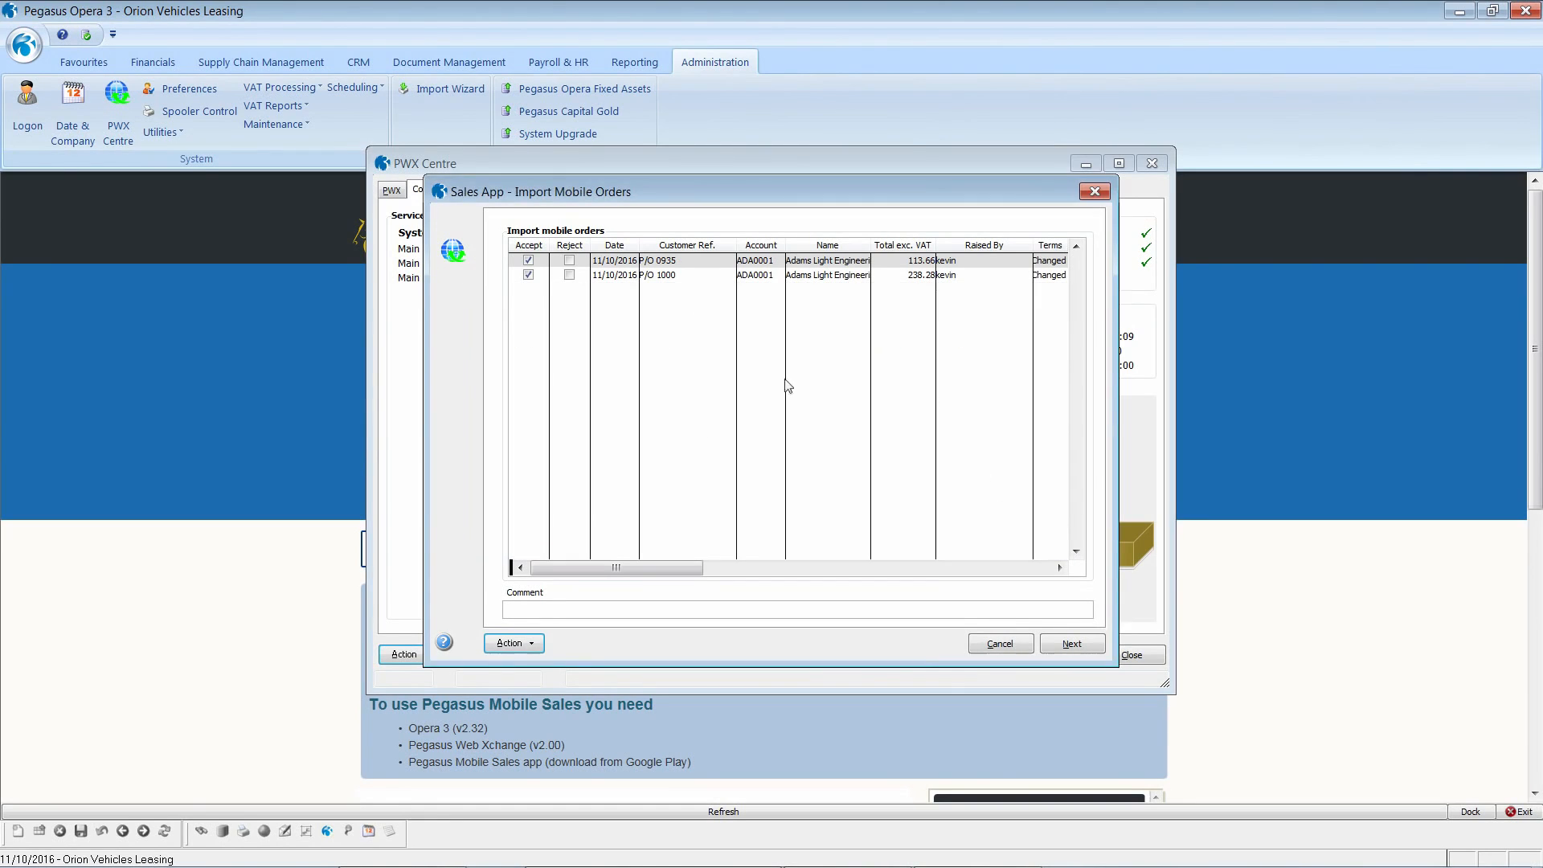
- Reject mobile order P/O 0935 with a comment addressing the salesperson by first name: "you've given more than 10% discount - Rejected"
{"action": "left_click", "coordinate": [571, 262]}
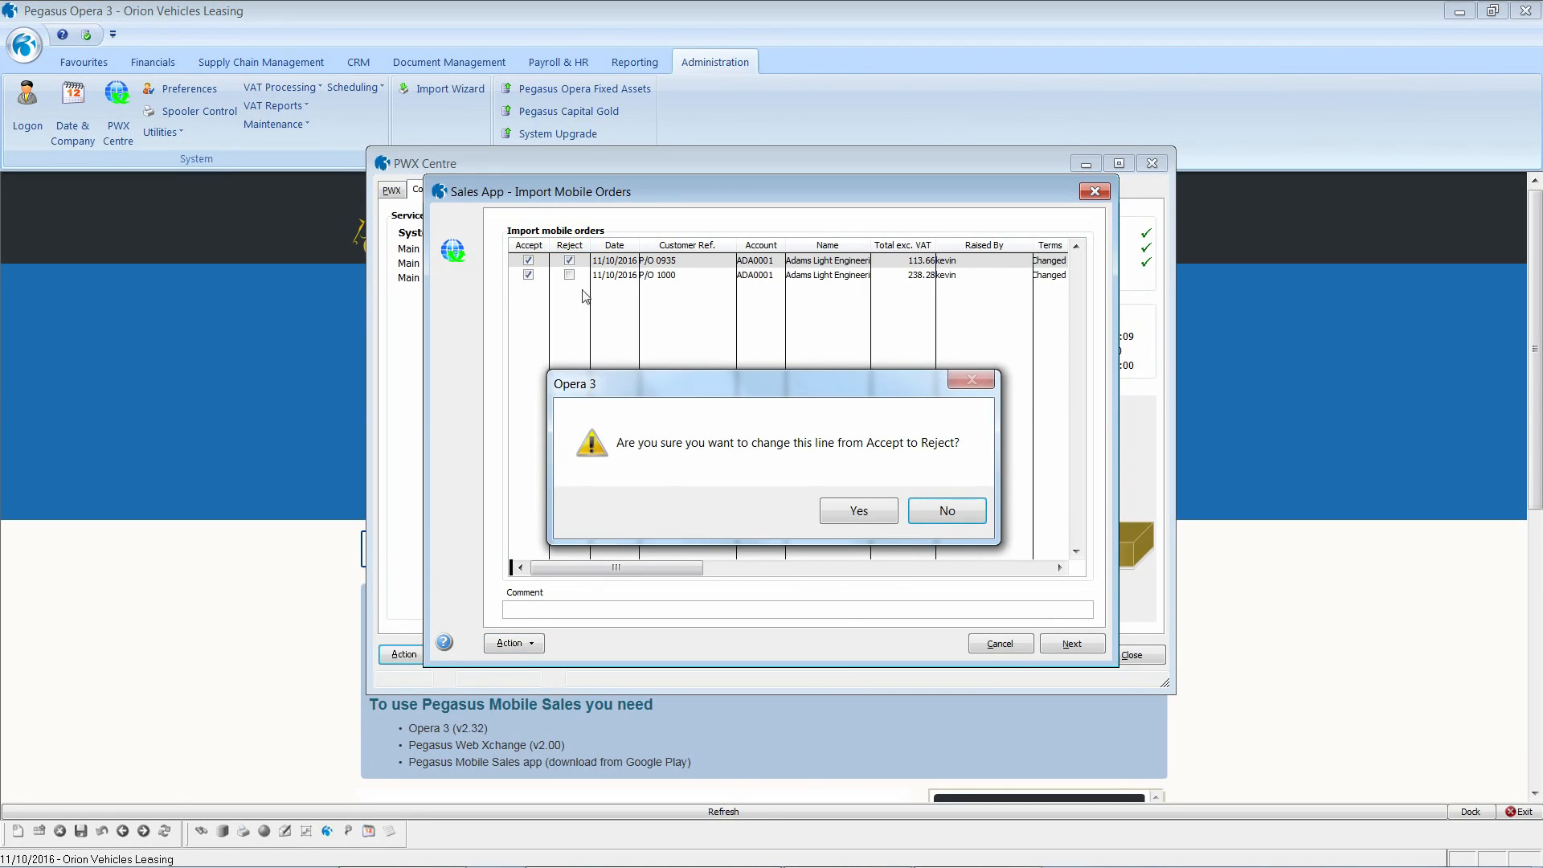
{"action": "left_click", "coordinate": [862, 512]}
{"action": "left_click", "coordinate": [528, 609]}
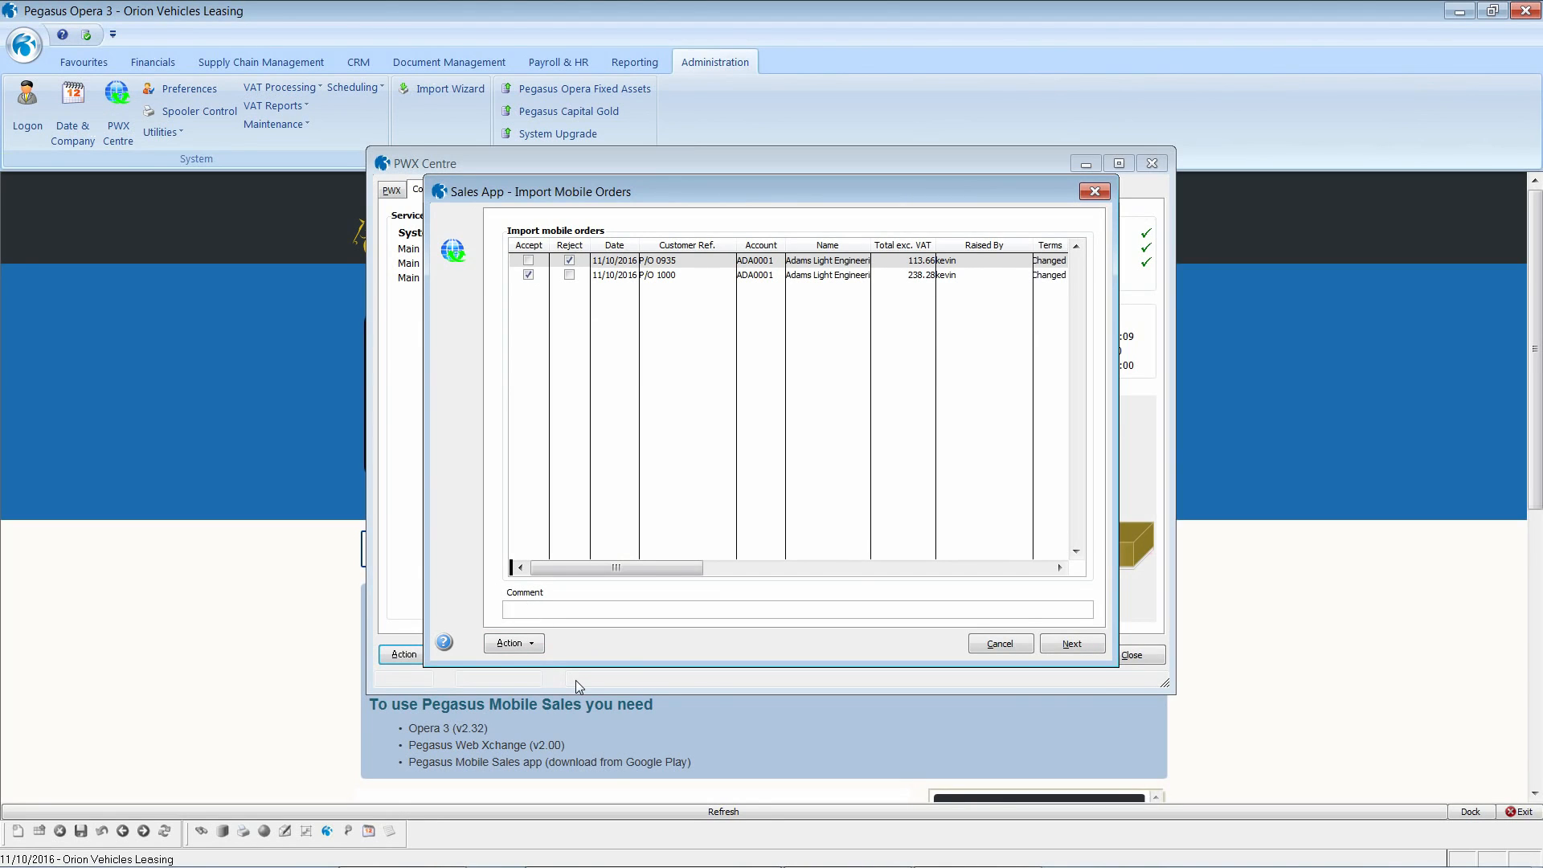
{"action": "type", "text": "Kevin, you've givem"}
{"action": "key", "text": "BackSpace"}
{"action": "type", "text": "n more than 10% discount - Rejected"}
{"action": "left_click", "coordinate": [1072, 644]}
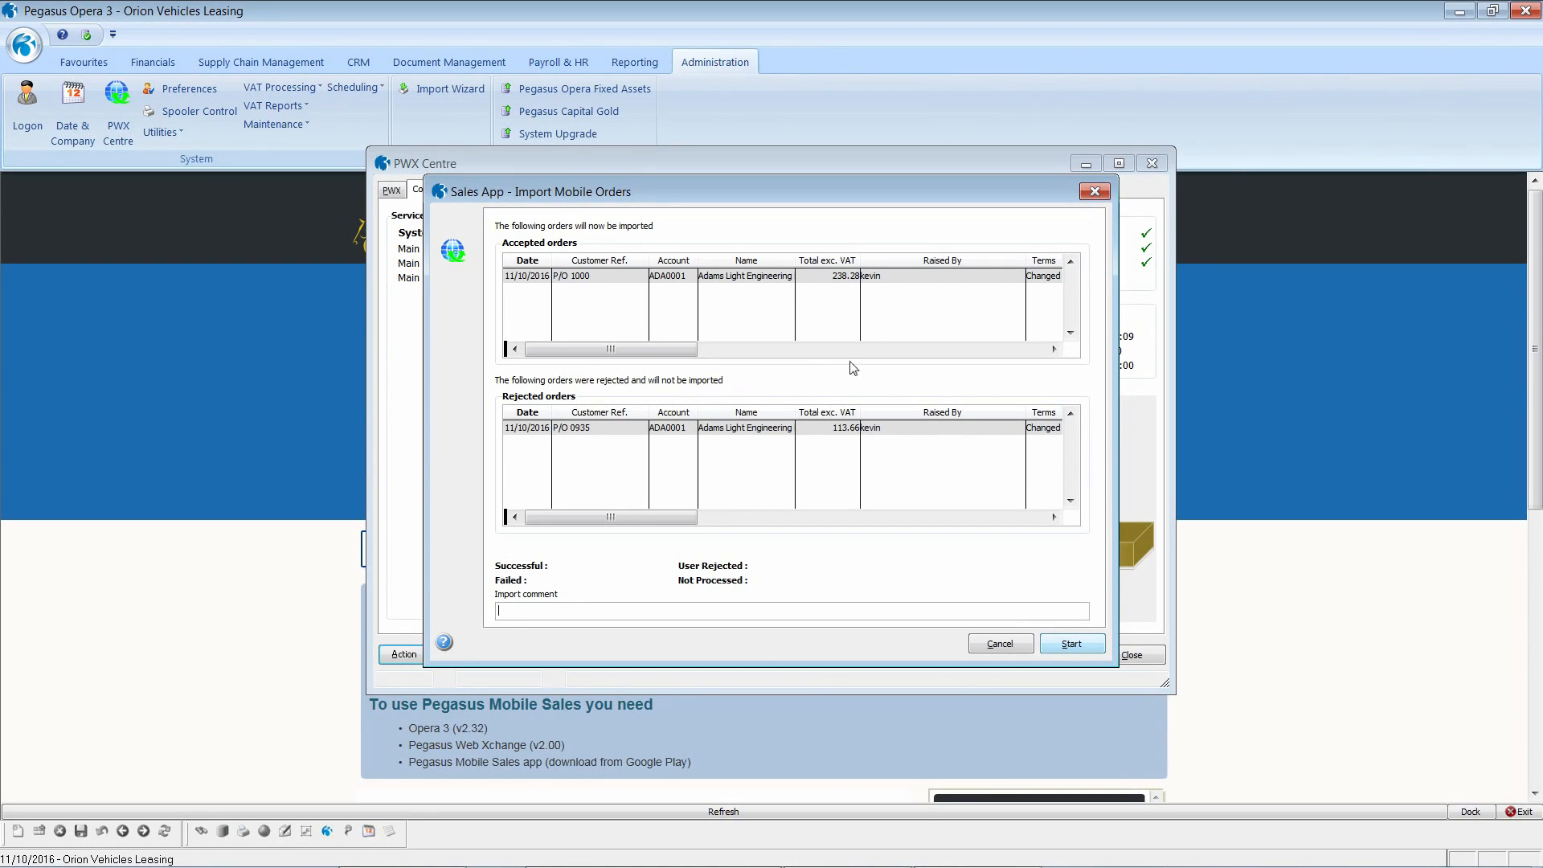
- Run the import of the accepted mobile order, check the PWX Mobile Orders Audit report, and close the import wizard and PWX Centre
{"action": "left_click", "coordinate": [1065, 642]}
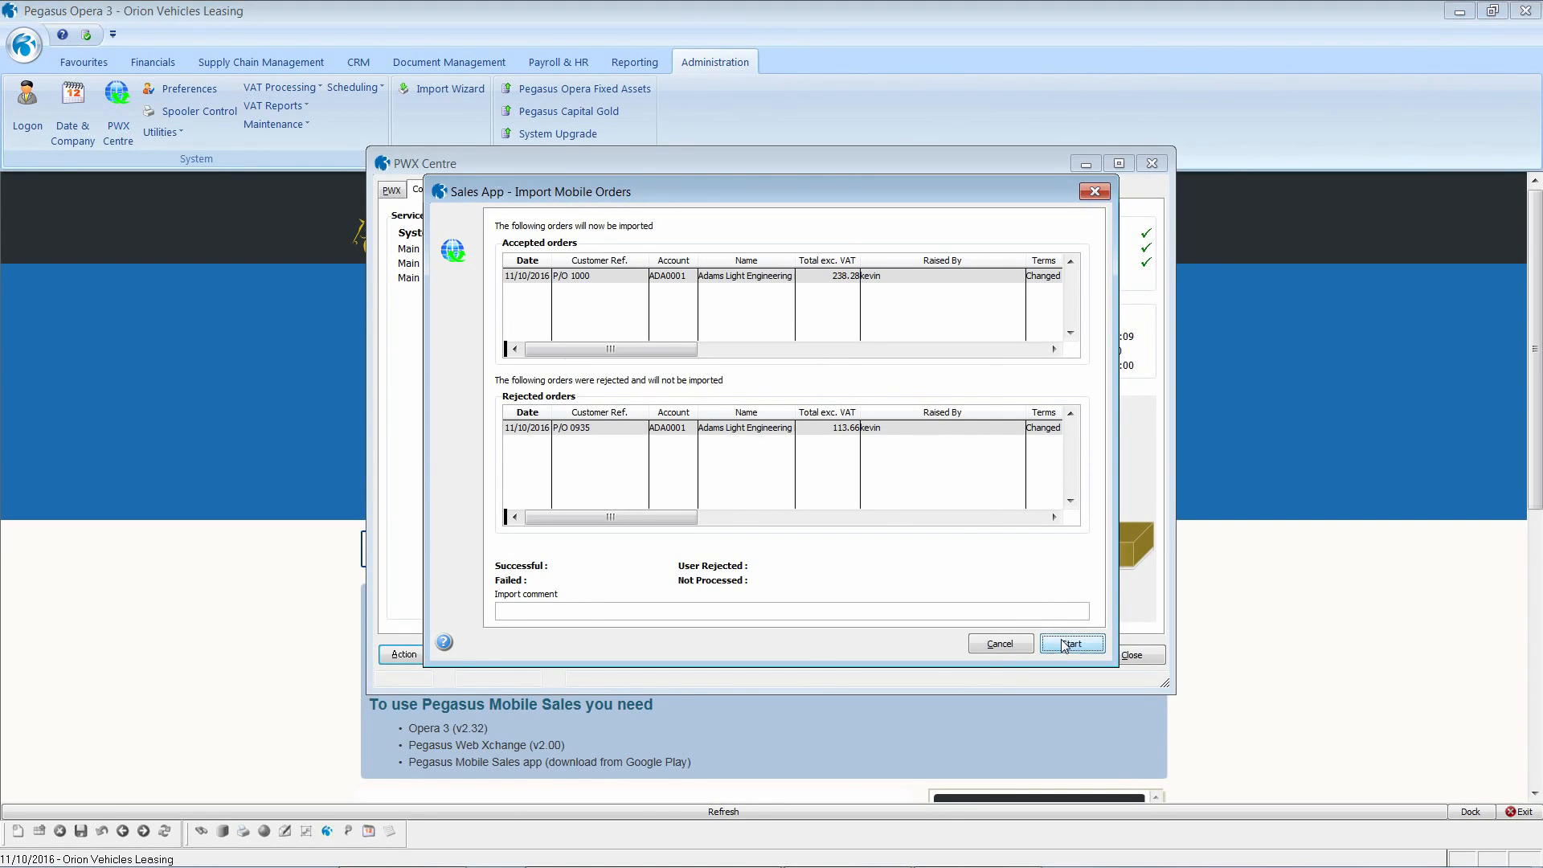
{"action": "left_click", "coordinate": [857, 521]}
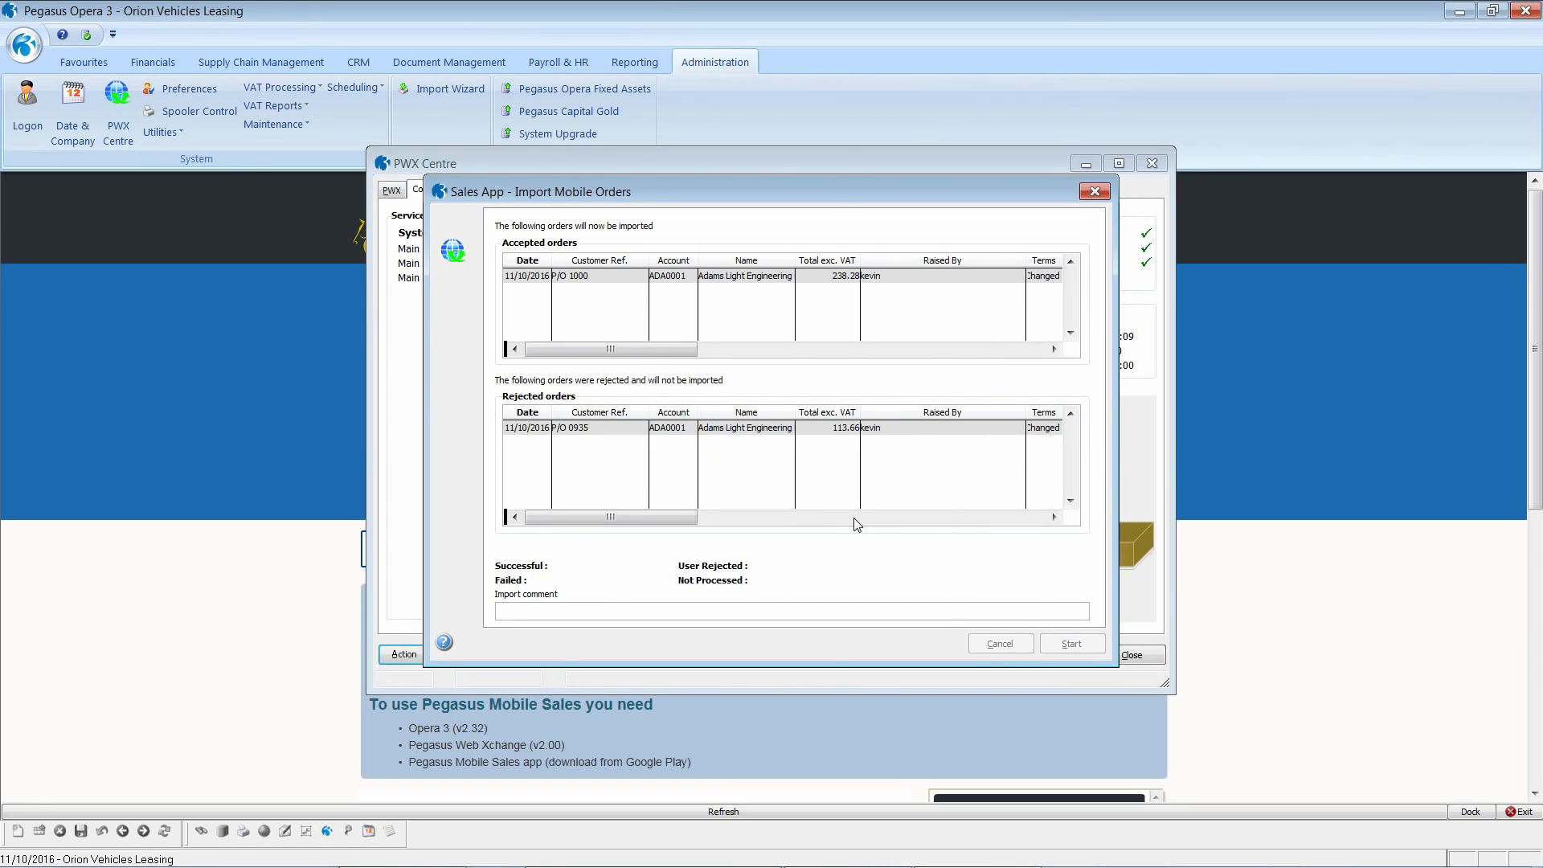
{"action": "left_click", "coordinate": [846, 587]}
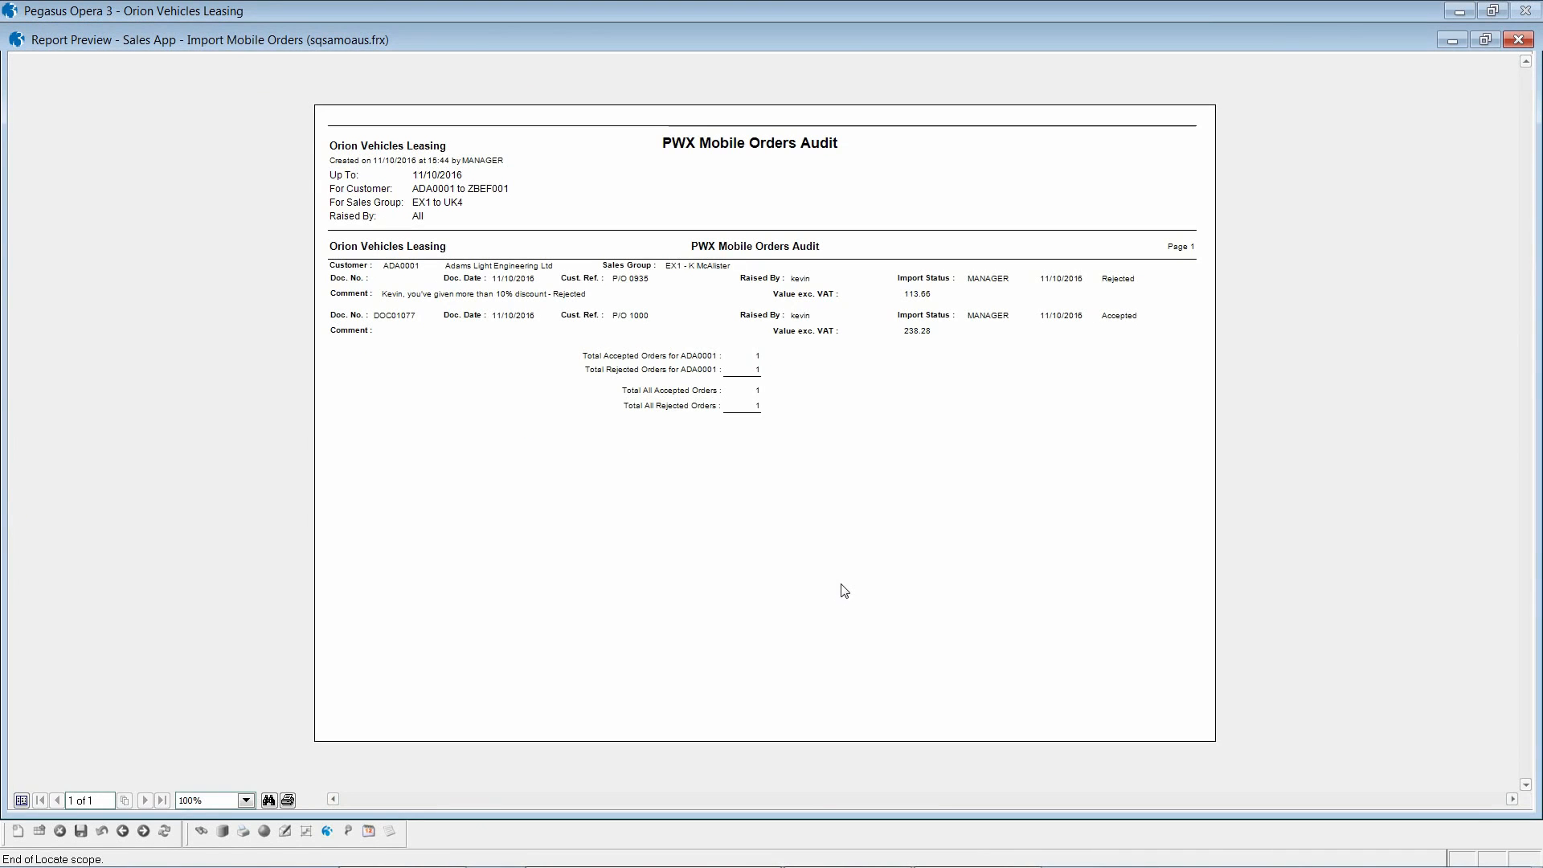
{"action": "left_click", "coordinate": [1519, 39]}
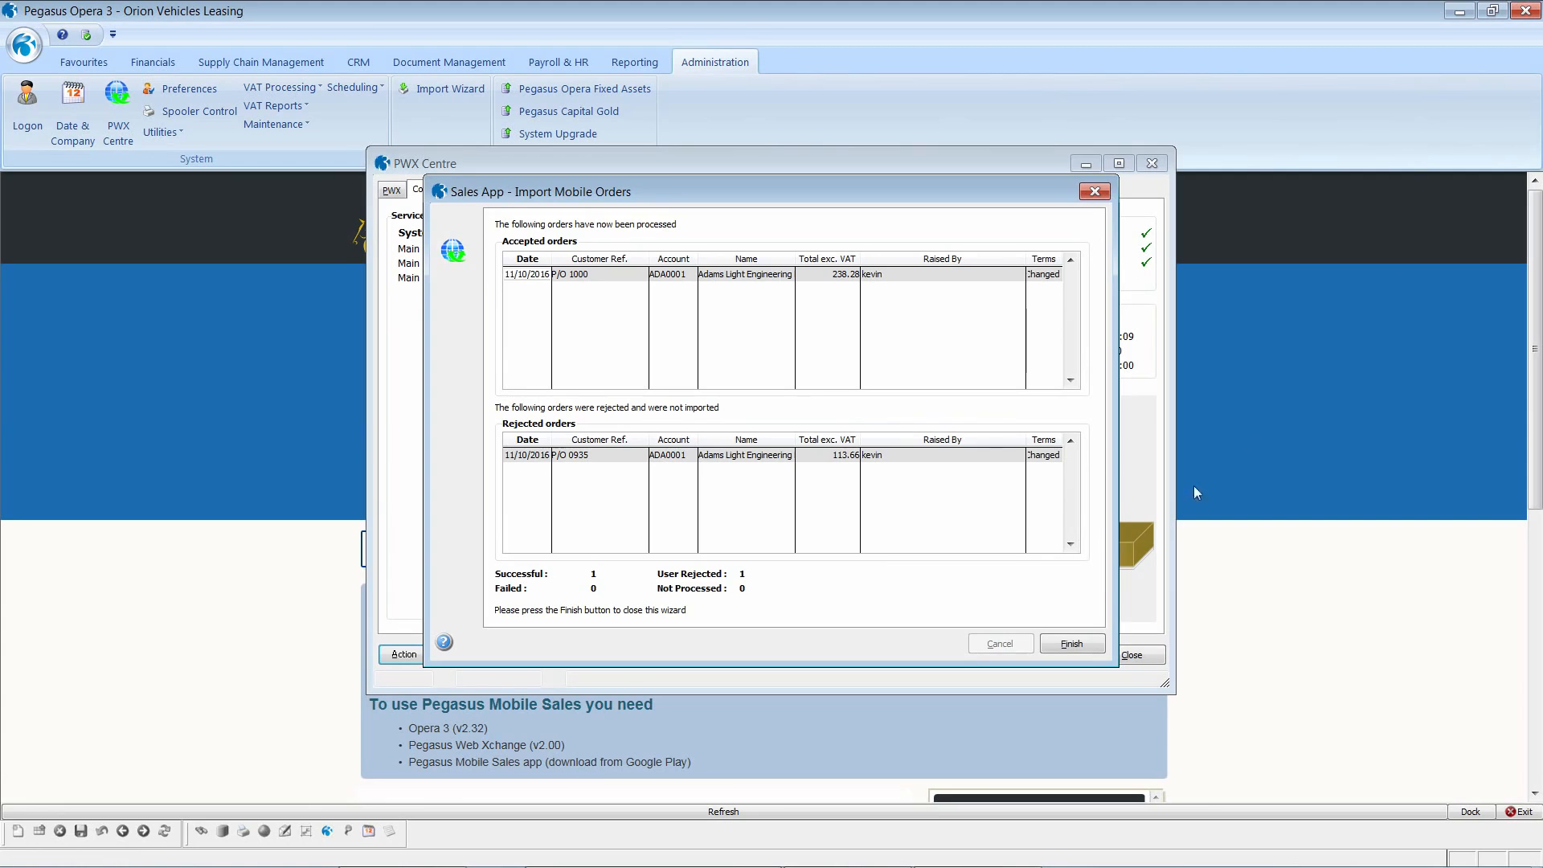
{"action": "left_click", "coordinate": [1080, 643]}
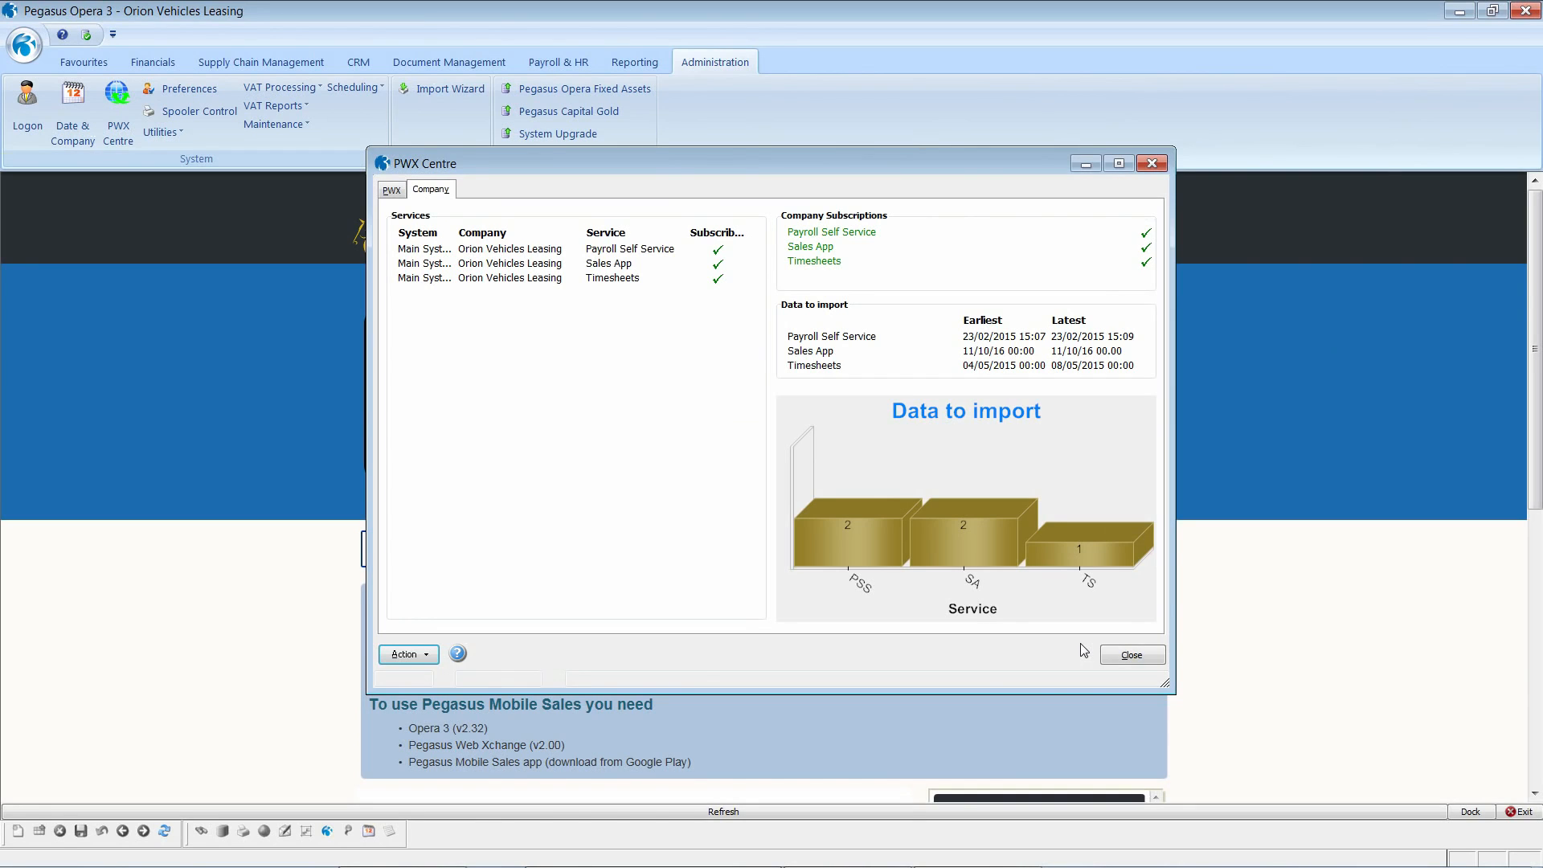
{"action": "left_click", "coordinate": [1133, 656]}
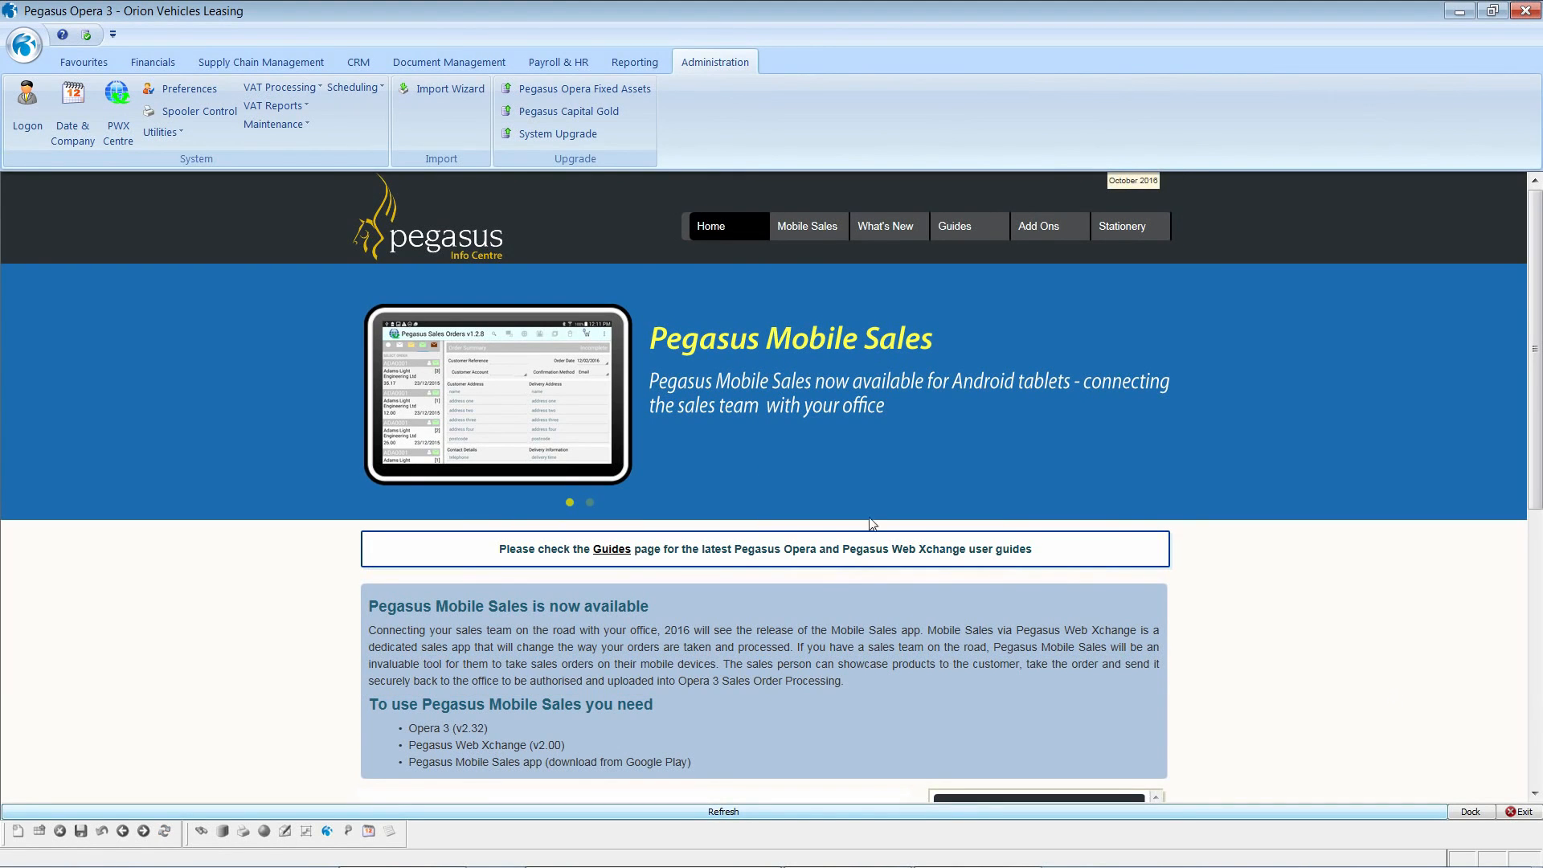
- Open SOP Processing for Adams Light Engineering Ltd and select the imported document with customer reference P/O 1000
{"action": "left_click", "coordinate": [223, 69]}
{"action": "left_click", "coordinate": [33, 105]}
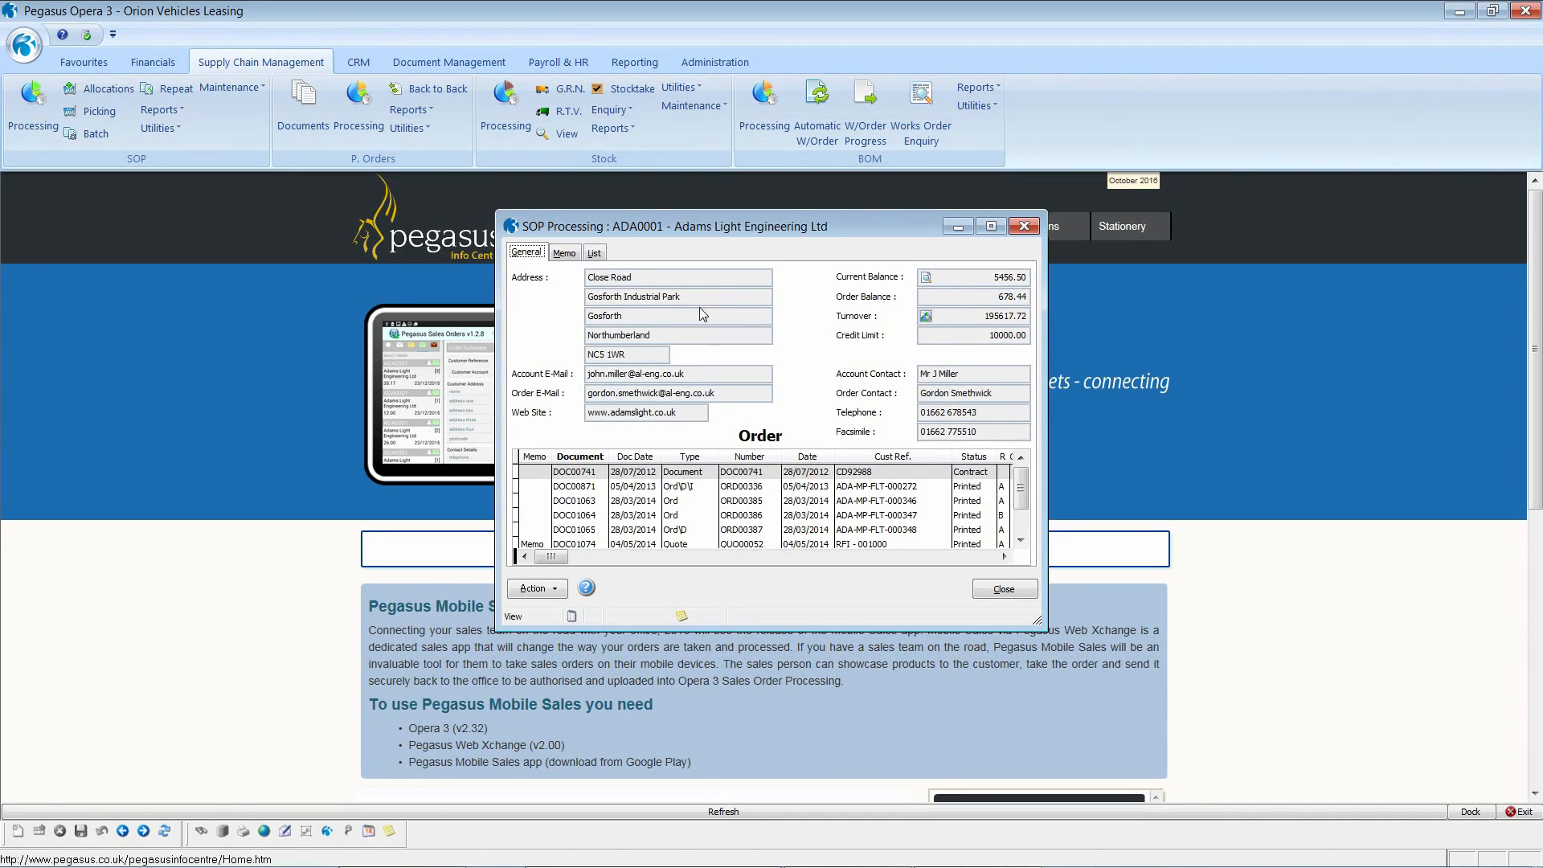
{"action": "left_click_drag", "start_coordinate": [1025, 486], "coordinate": [1023, 505]}
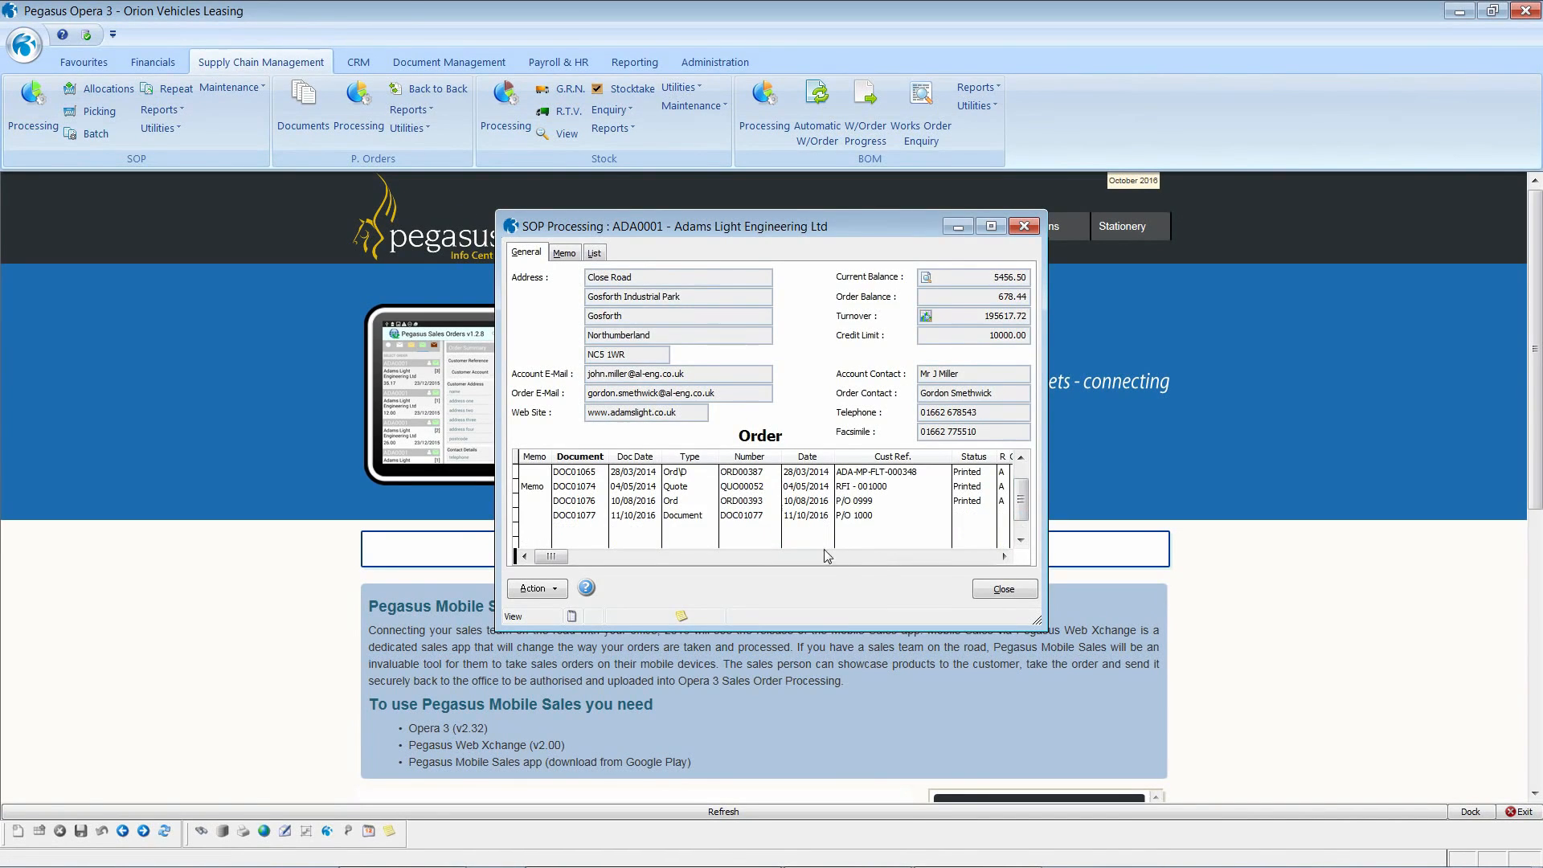
{"action": "left_click", "coordinate": [854, 517]}
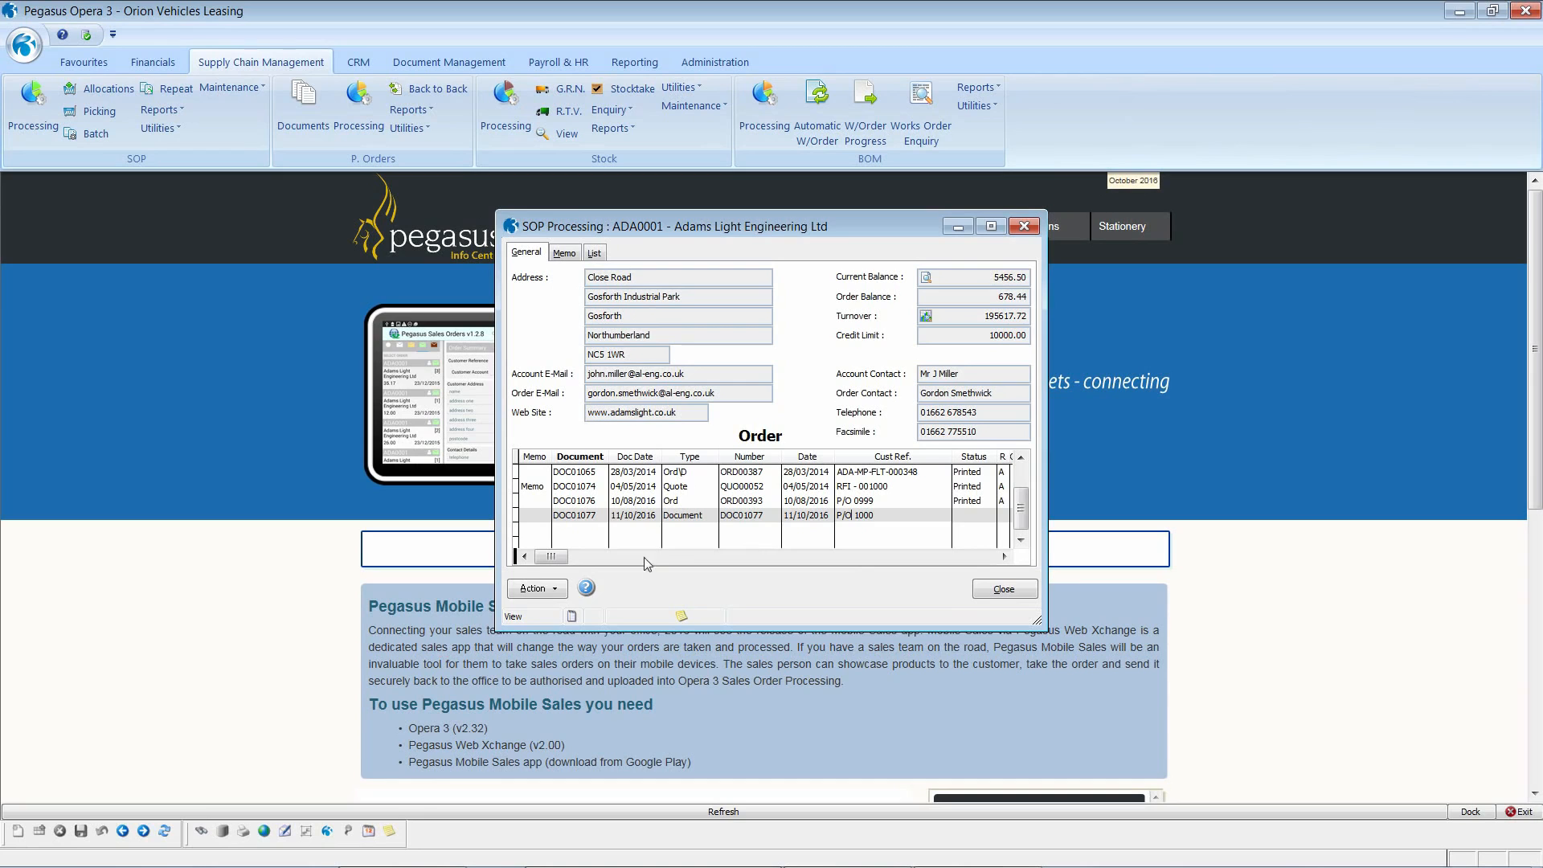
- Open document P/O 1000 for editing, examine its header, comments and line items, and exit while abandoning any changes
{"action": "left_click", "coordinate": [537, 589]}
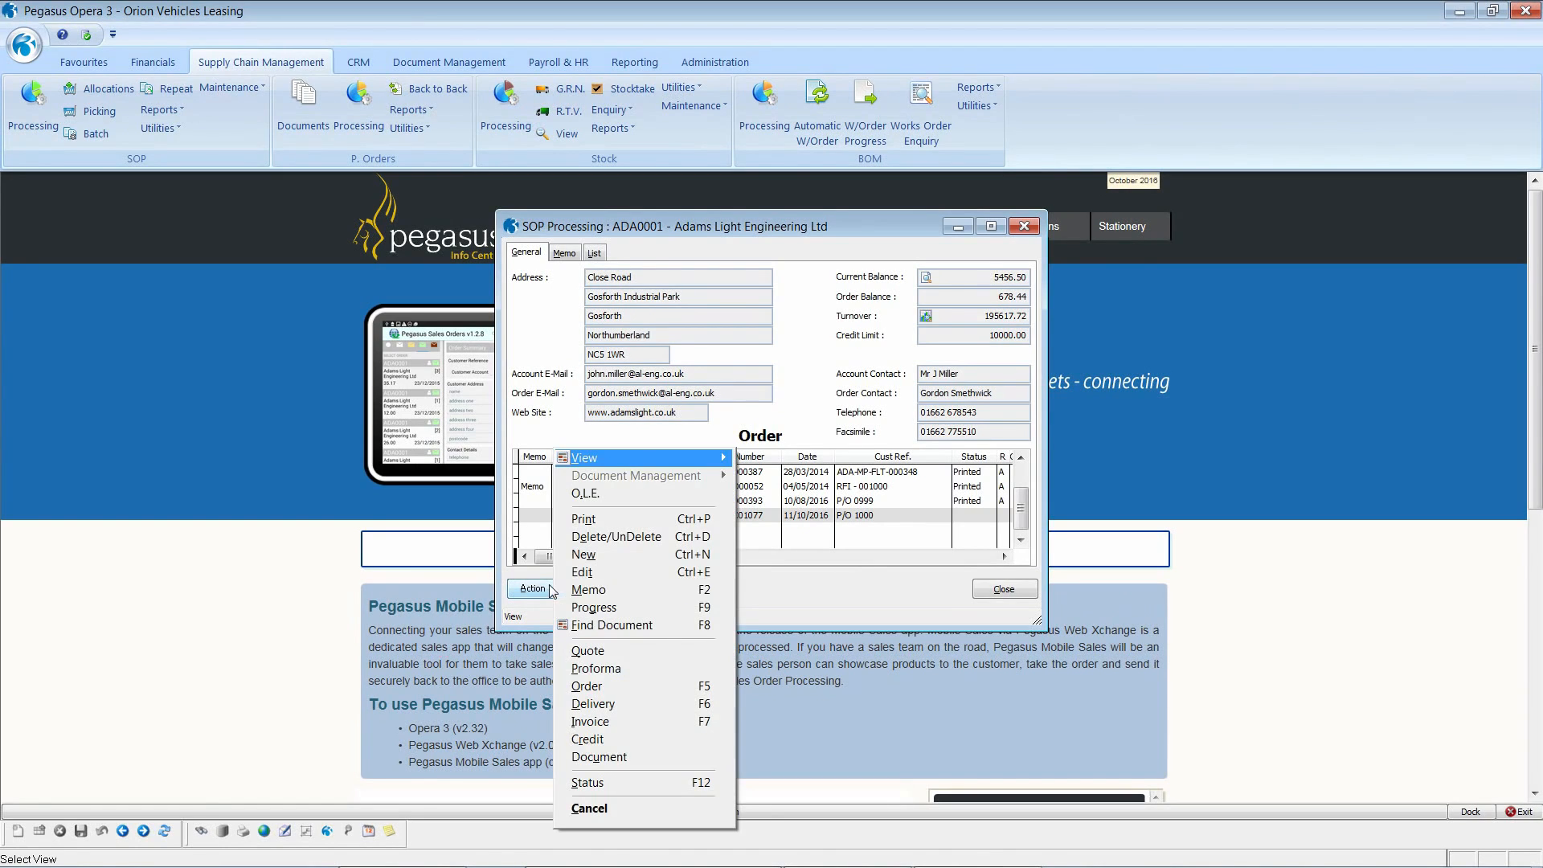
{"action": "left_click", "coordinate": [591, 573]}
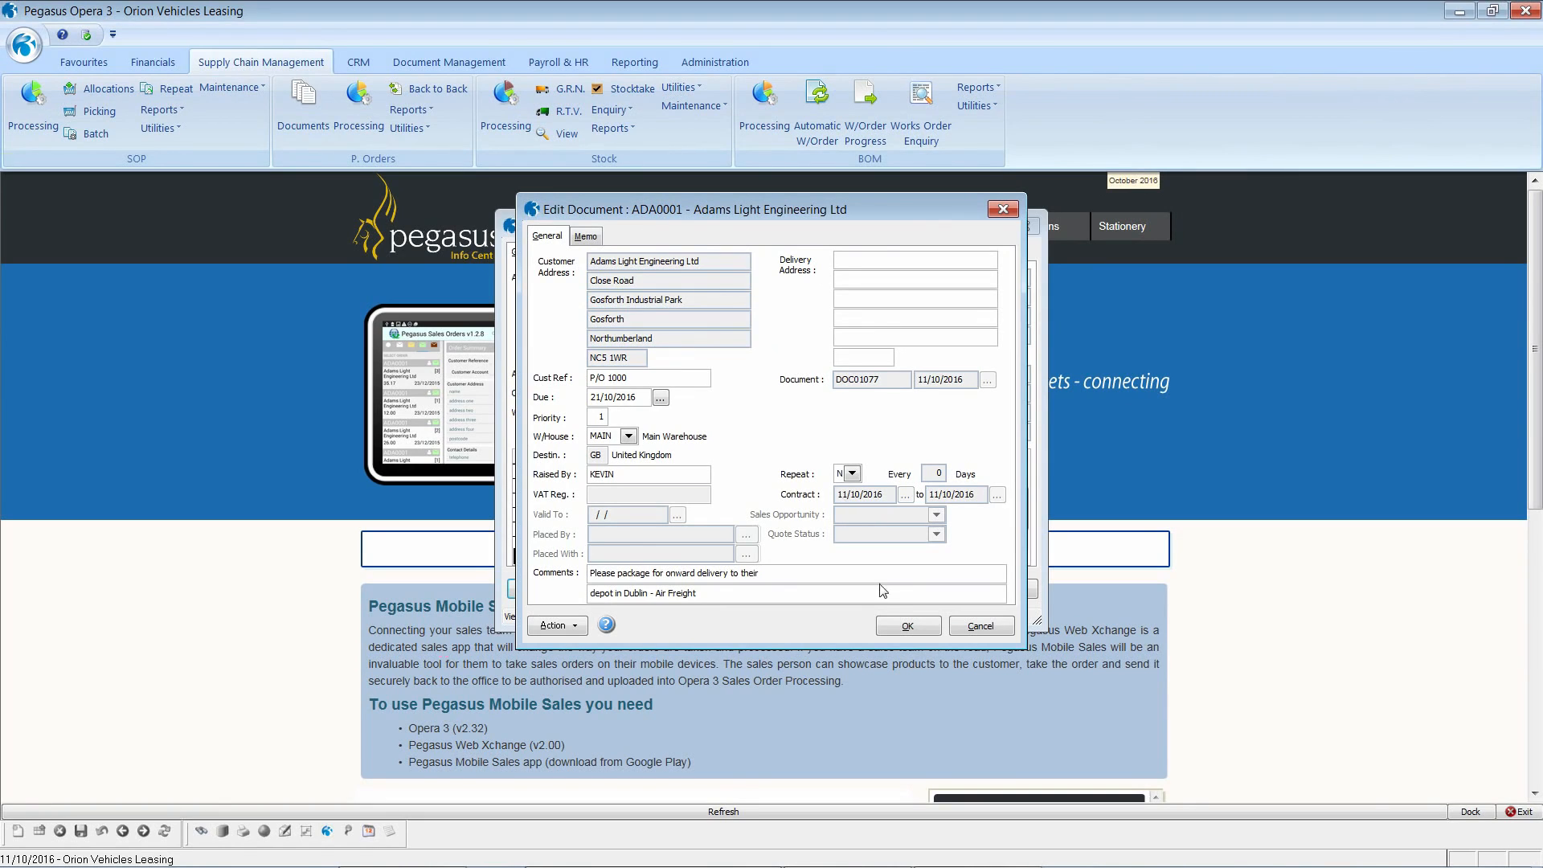
{"action": "left_click", "coordinate": [892, 625]}
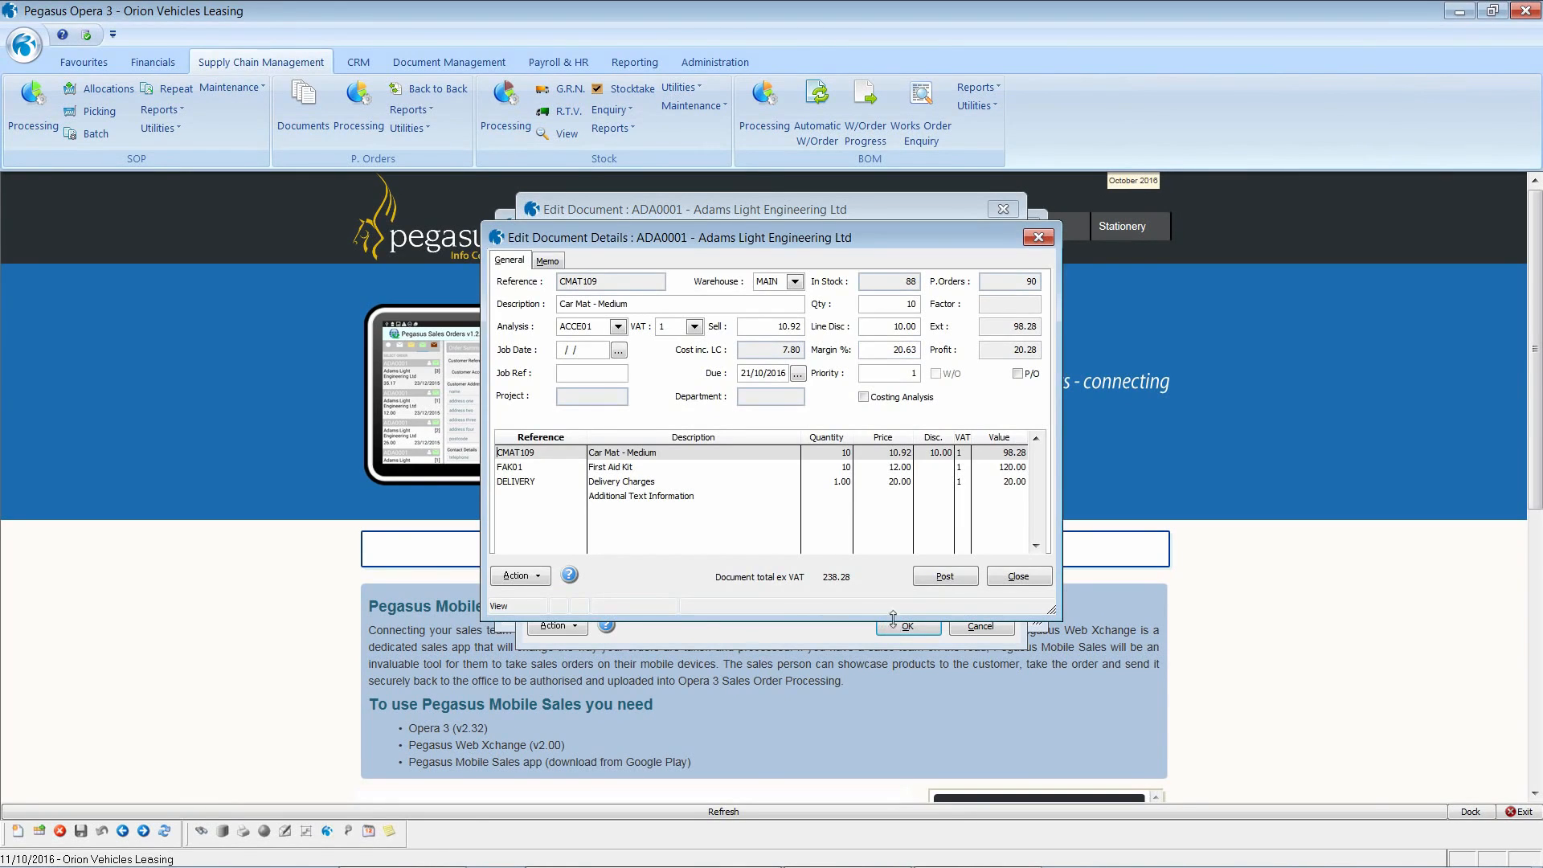
{"action": "left_click", "coordinate": [627, 468]}
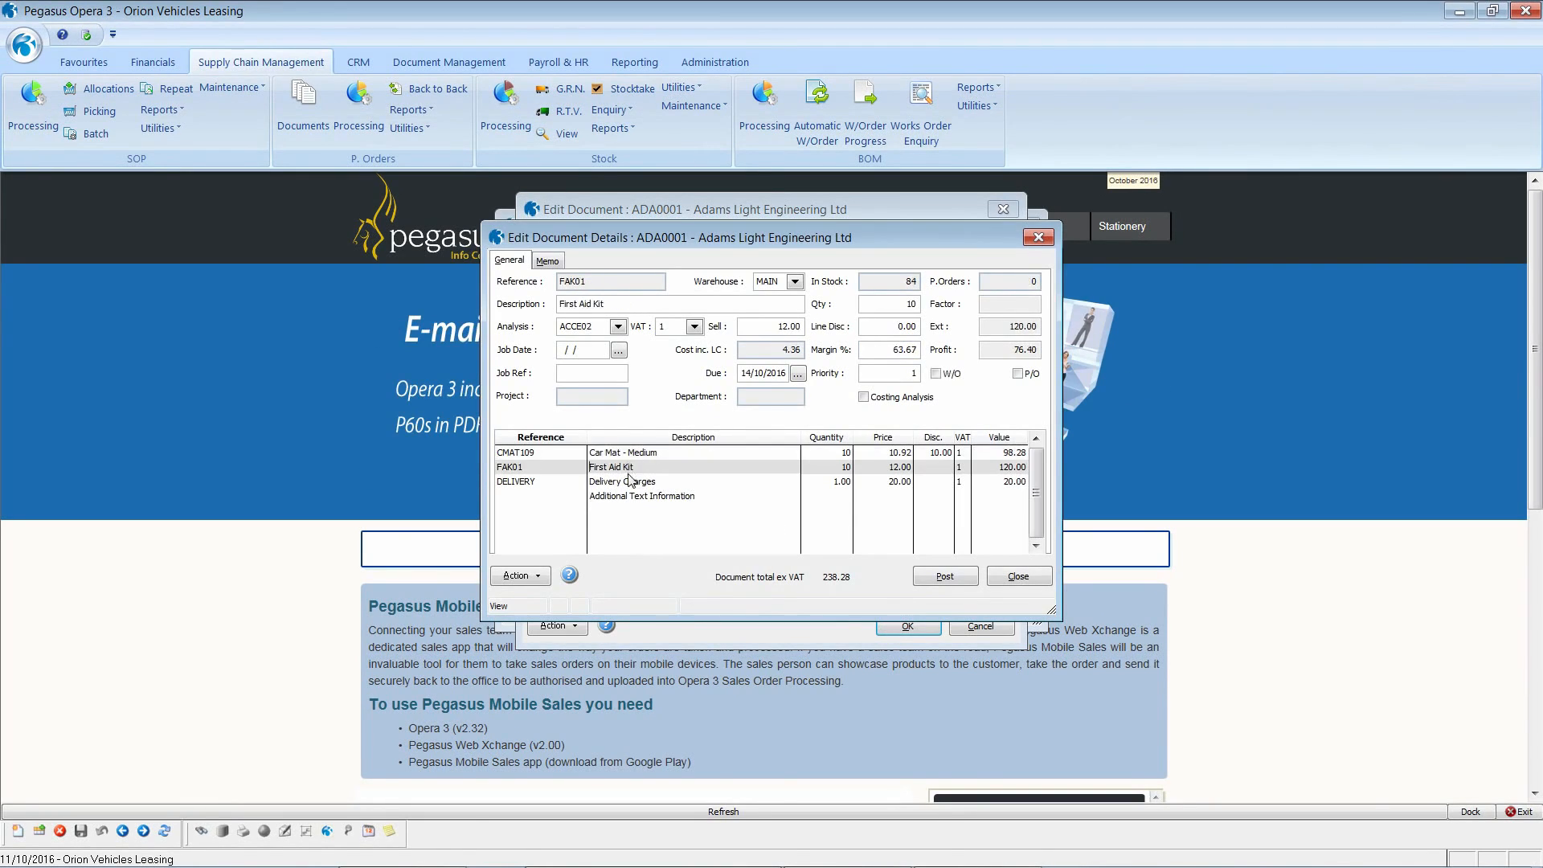
{"action": "left_click", "coordinate": [631, 483]}
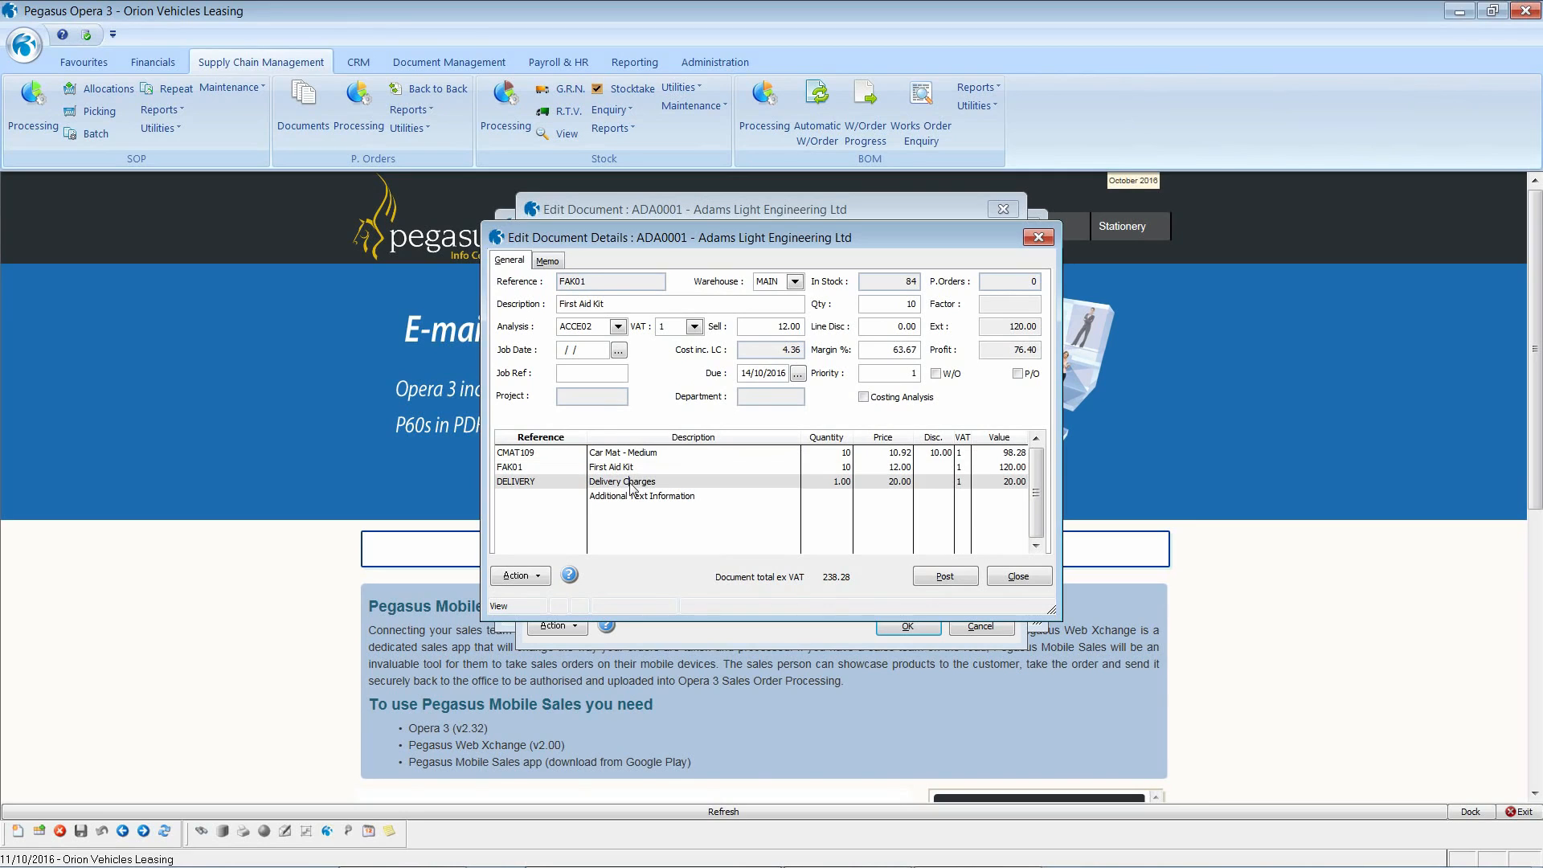
{"action": "left_click", "coordinate": [1019, 574]}
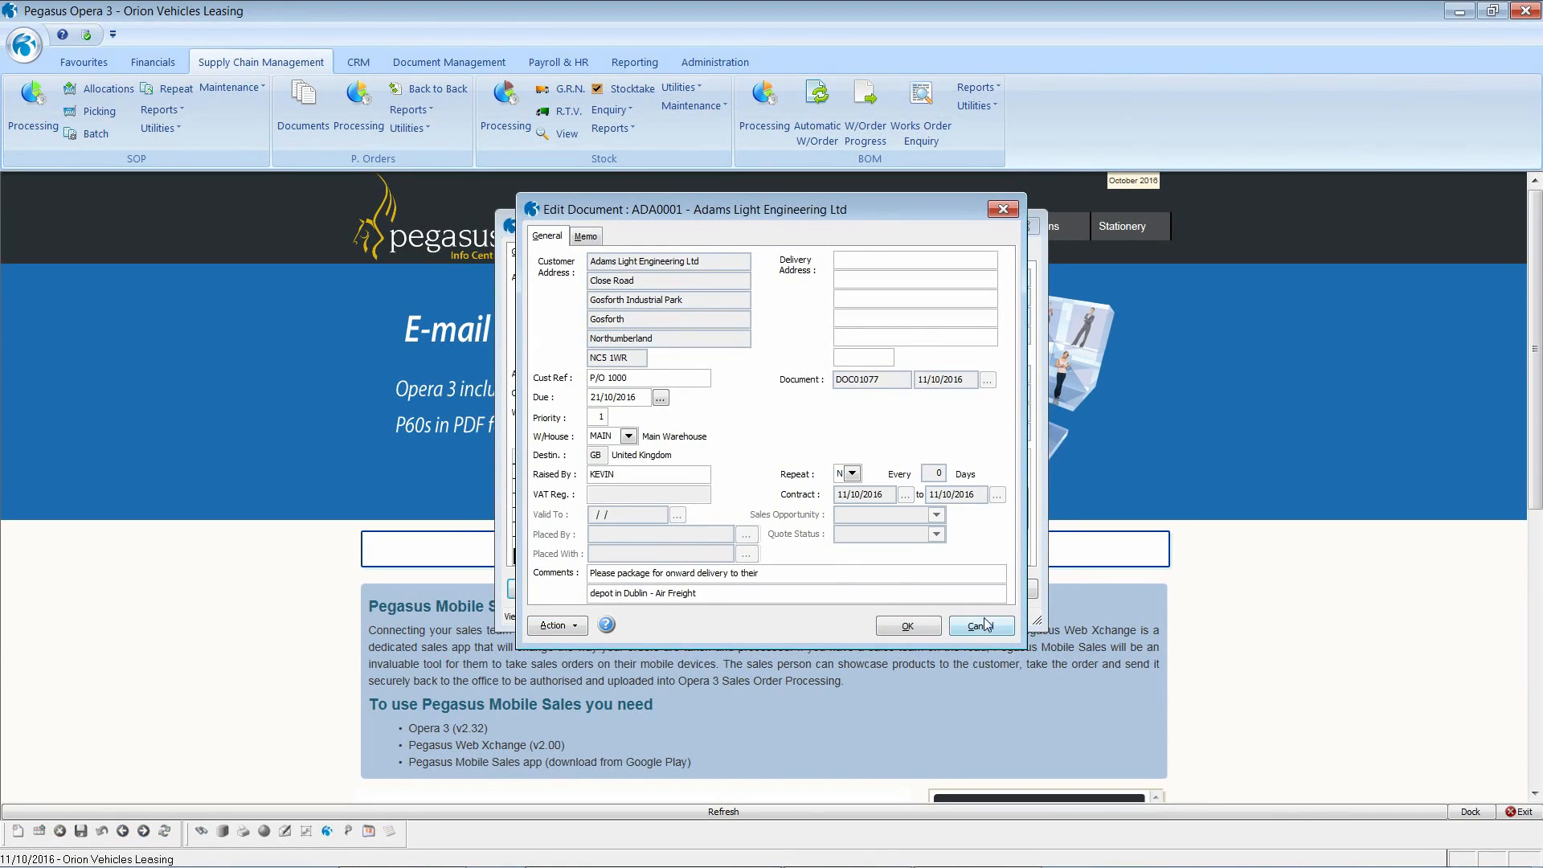
{"action": "left_click", "coordinate": [958, 630]}
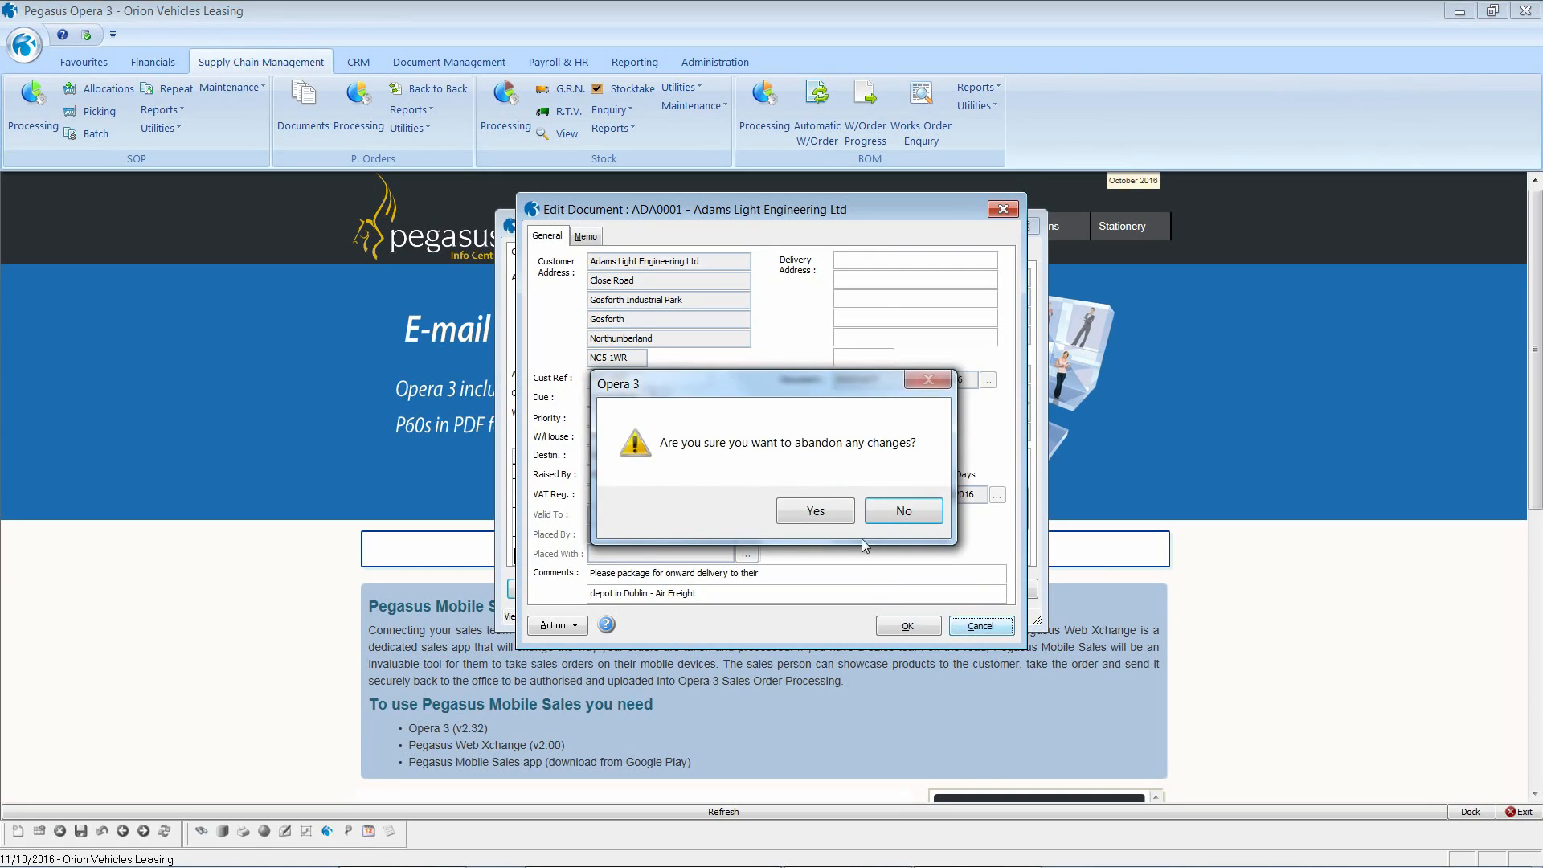
{"action": "left_click", "coordinate": [838, 515]}
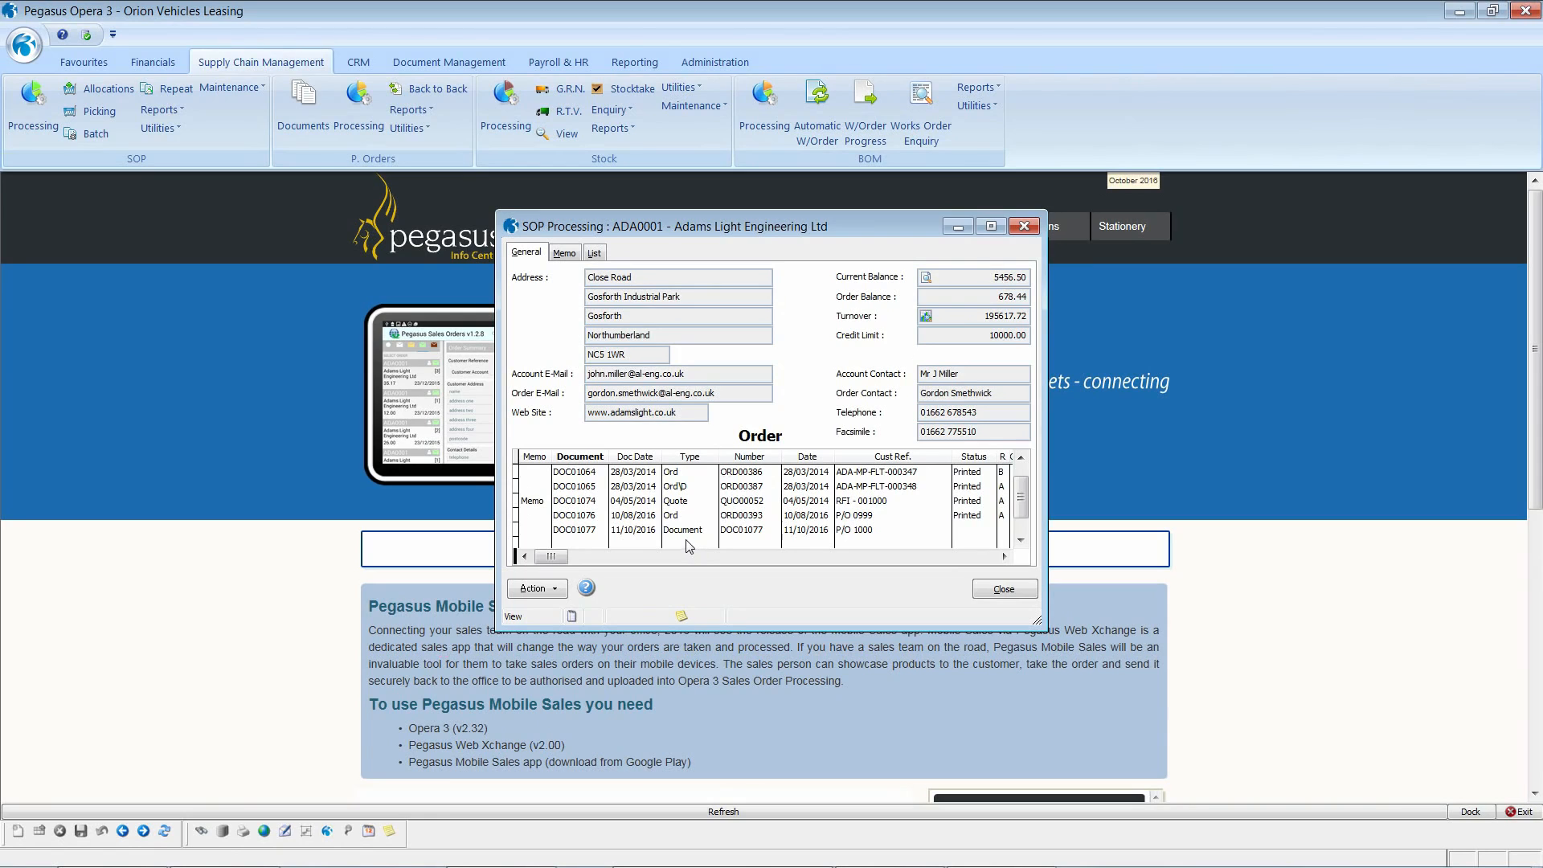
- List the documents available for delivery and progress the one with customer reference P/O 1000, accepting the update despite its due date
{"action": "left_click", "coordinate": [537, 588]}
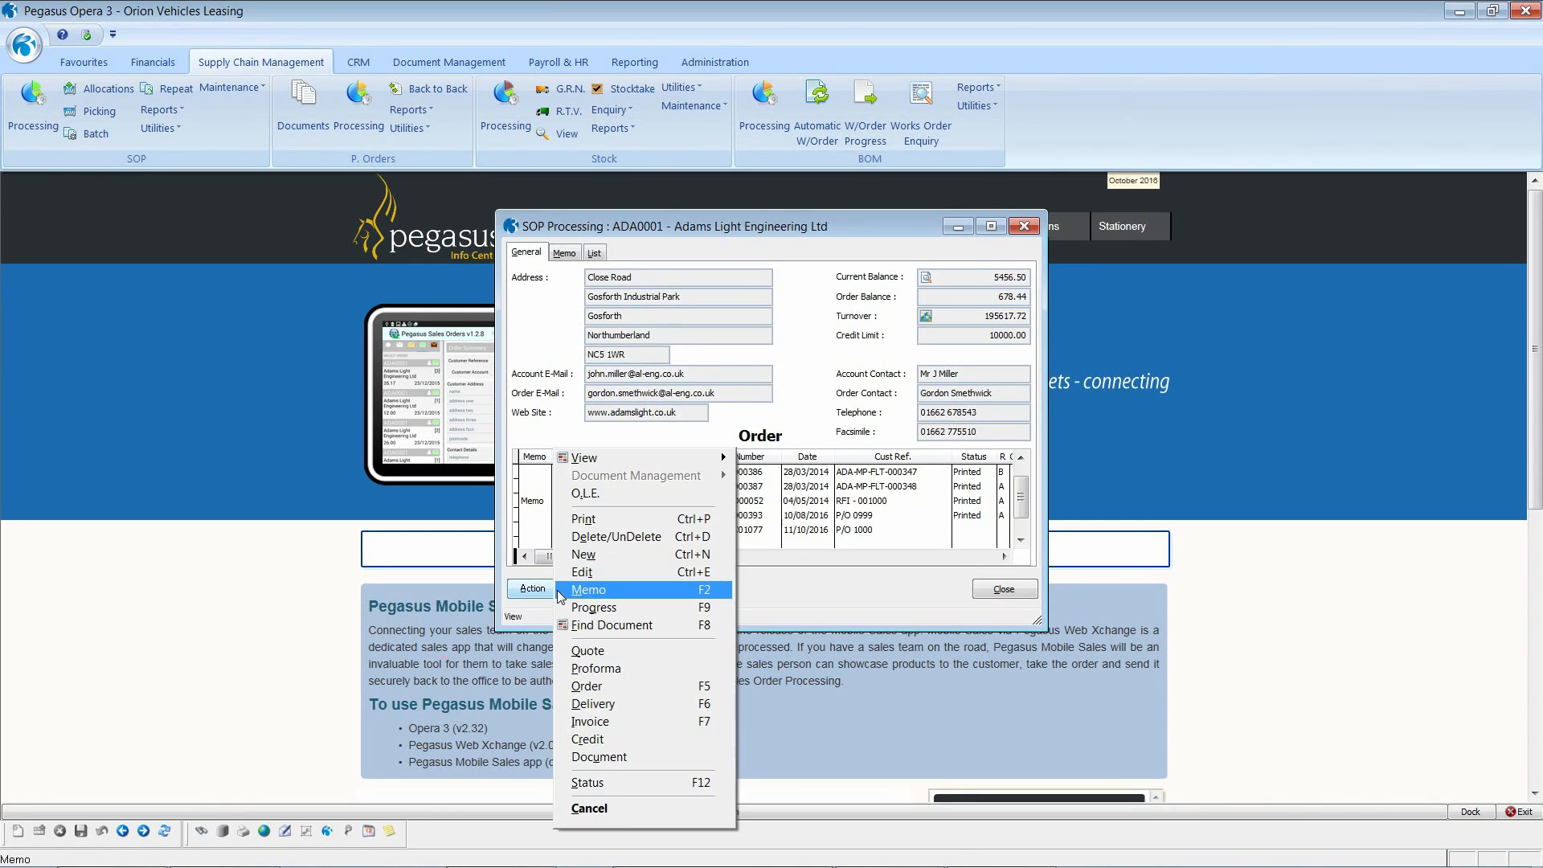
{"action": "left_click", "coordinate": [614, 705]}
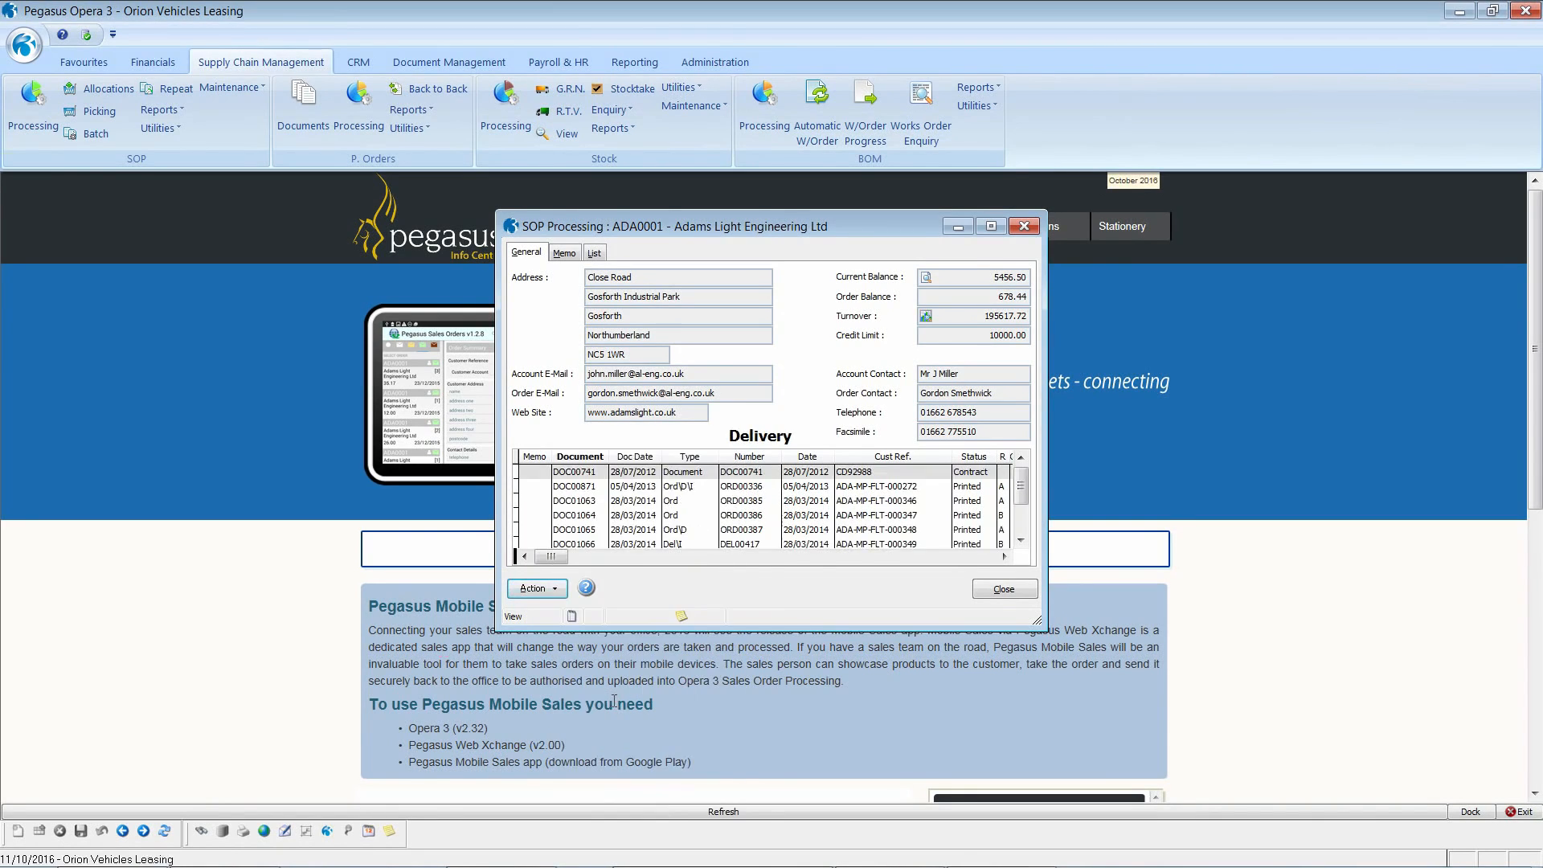
{"action": "left_click_drag", "start_coordinate": [1022, 494], "coordinate": [1022, 526]}
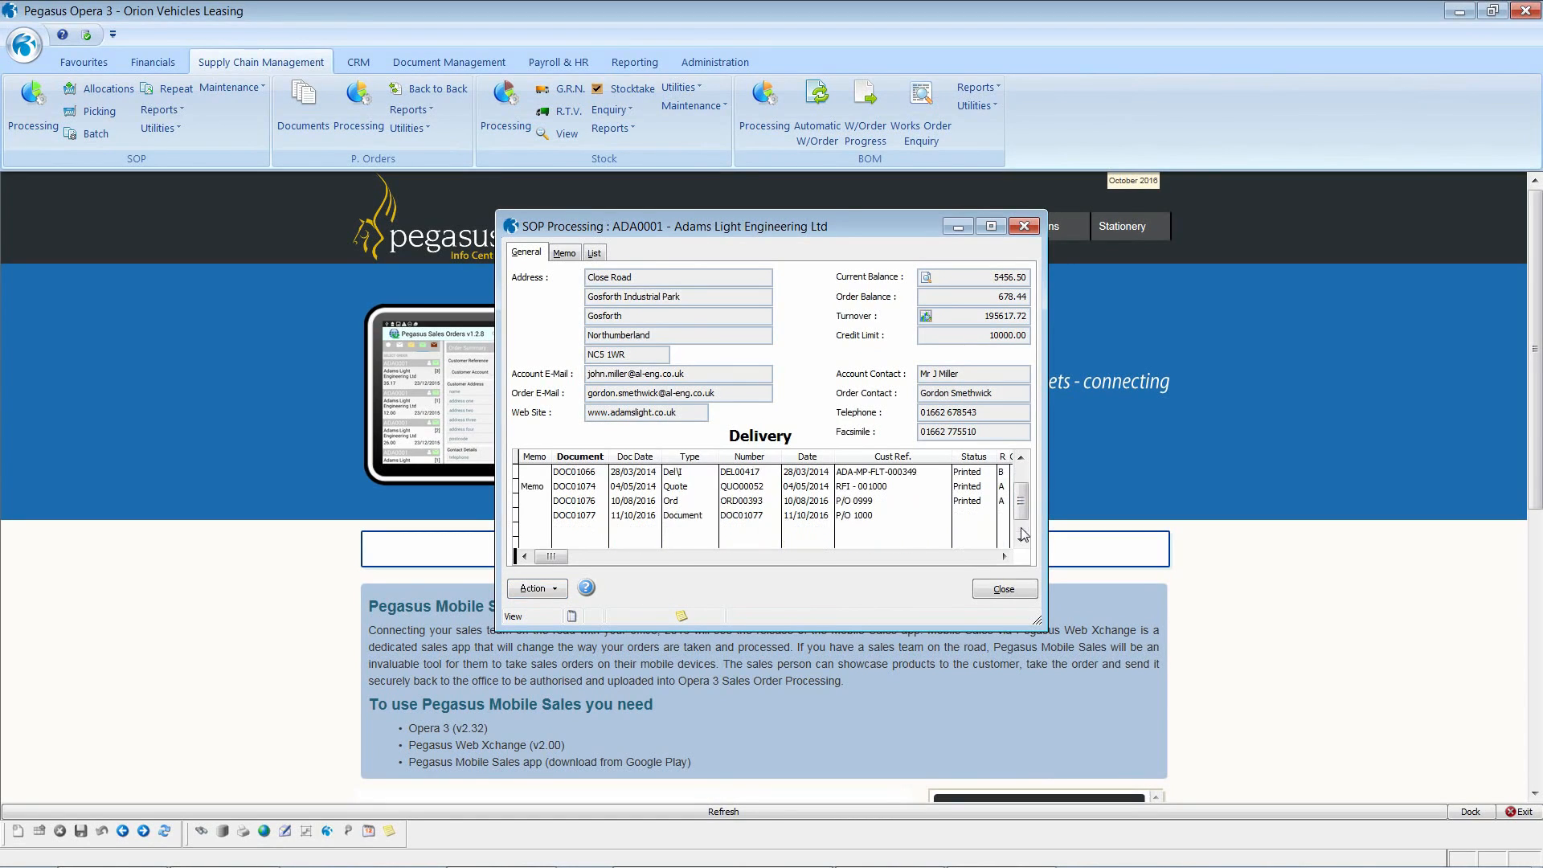
{"action": "left_click", "coordinate": [814, 516]}
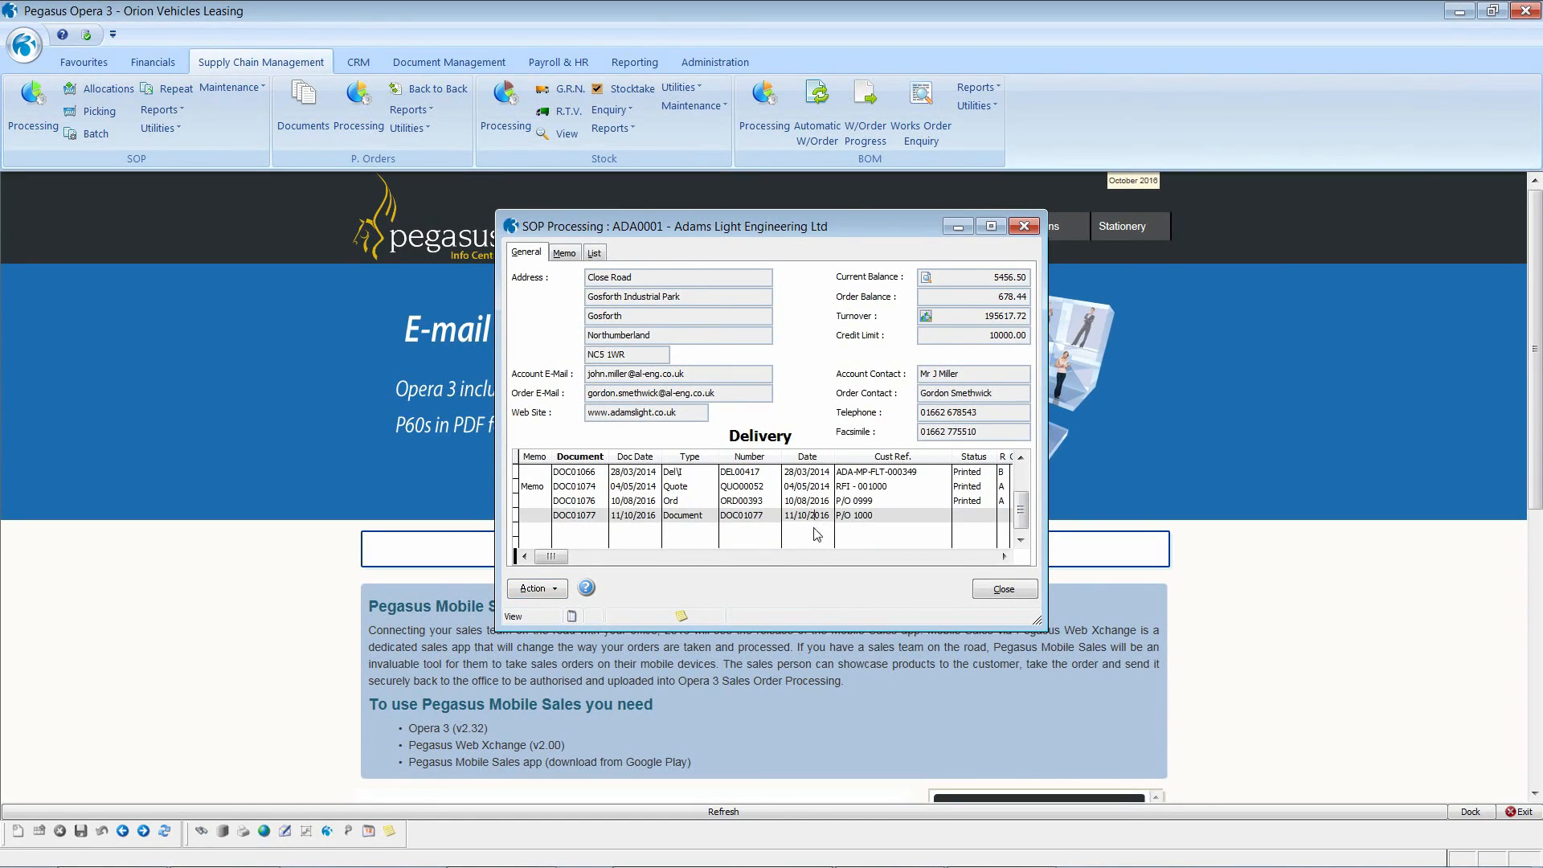
{"action": "left_click", "coordinate": [560, 592]}
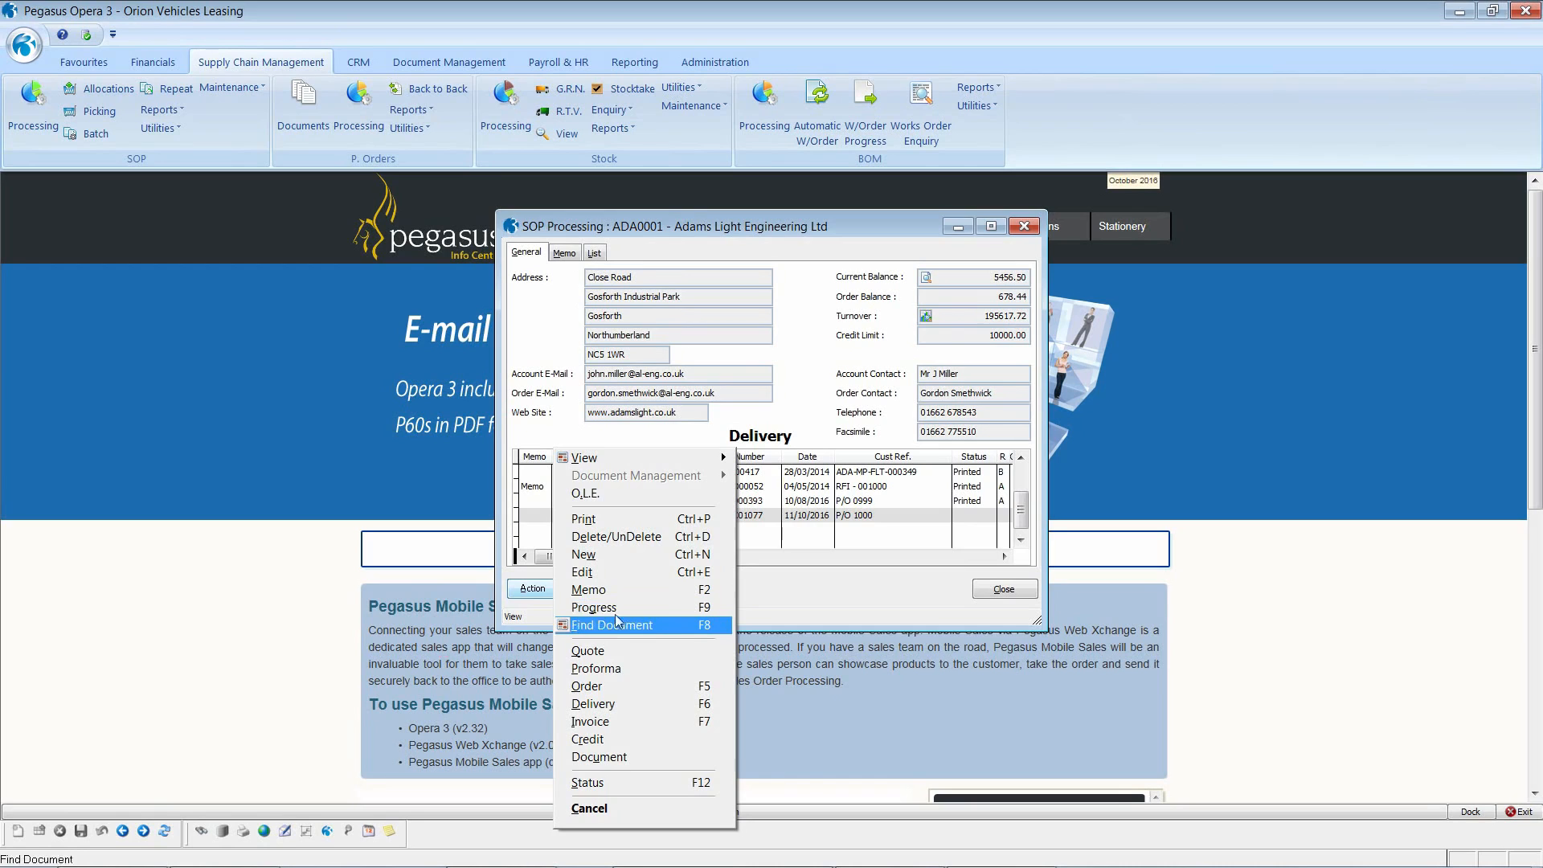
{"action": "left_click", "coordinate": [626, 608]}
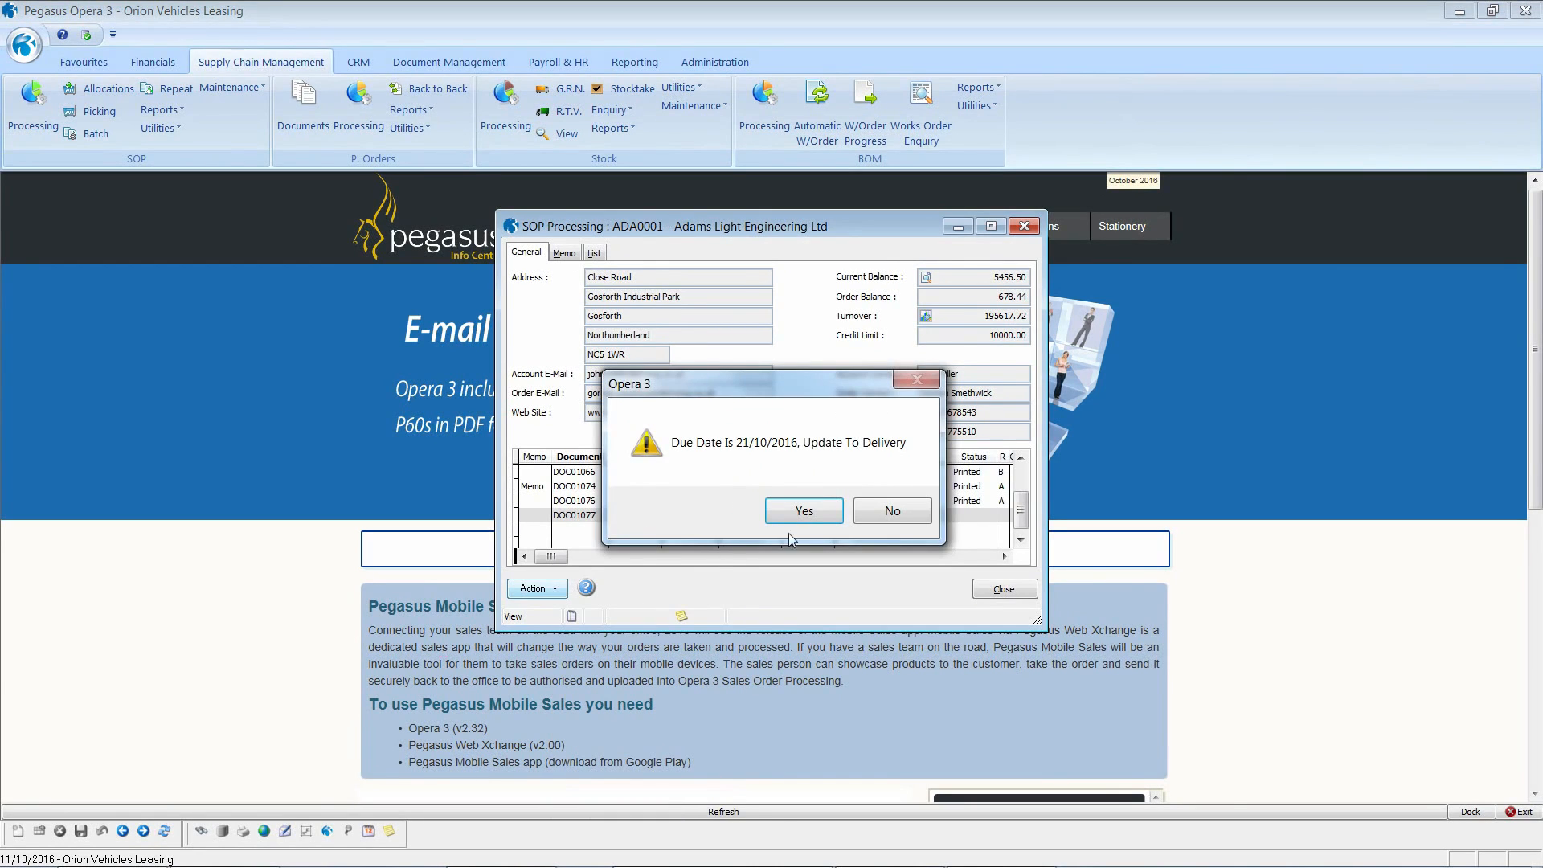
{"action": "left_click", "coordinate": [810, 518]}
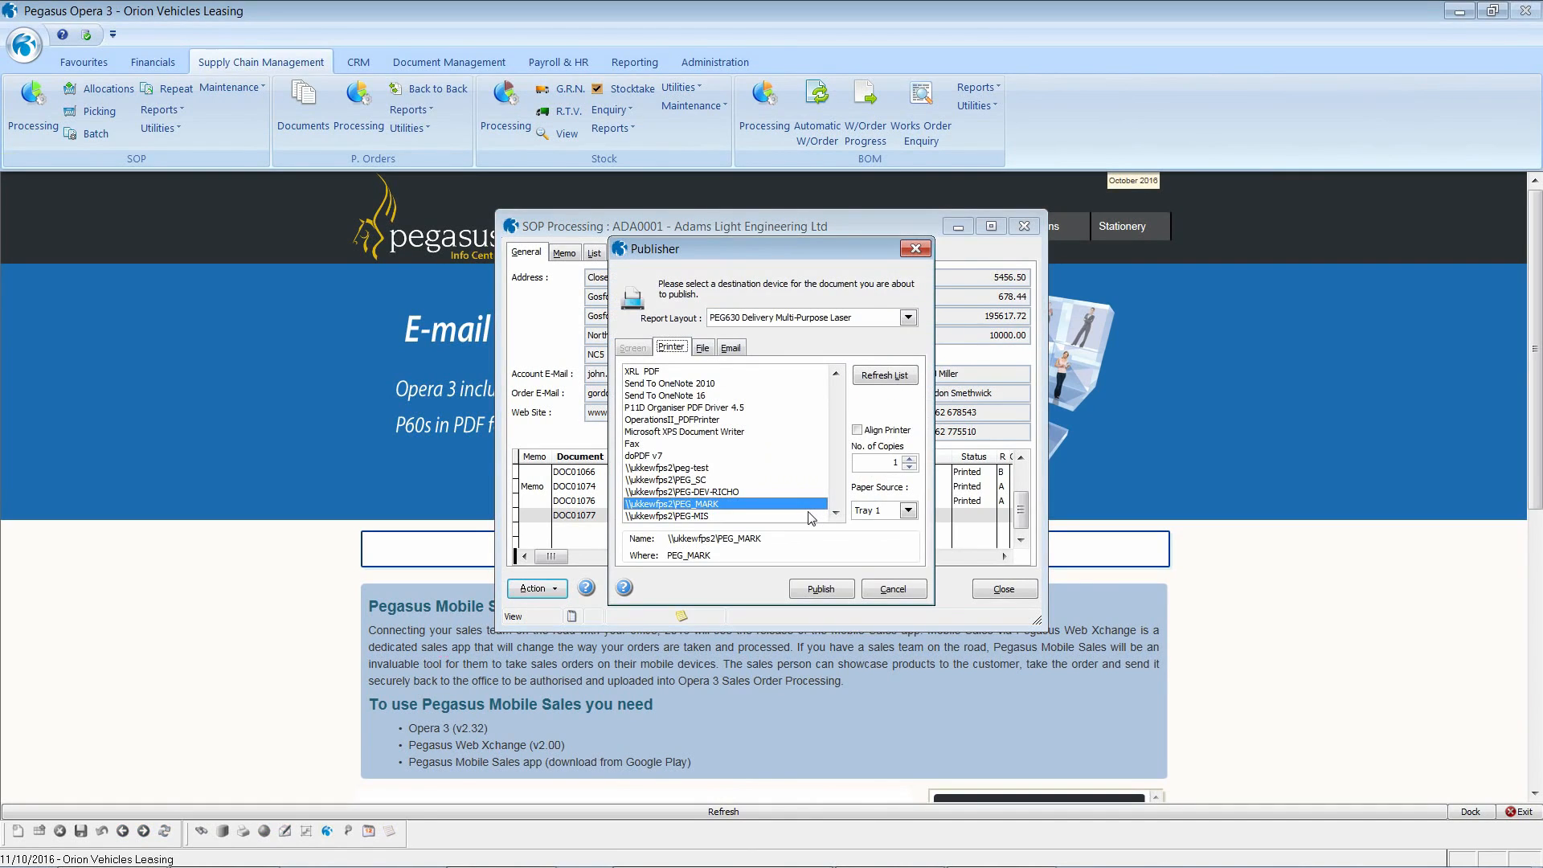
- Publish the delivery document to a Print Spooler file named "a", keeping the PEG630 Delivery Multi-Purpose Laser layout and PDF format
{"action": "left_click", "coordinate": [703, 348]}
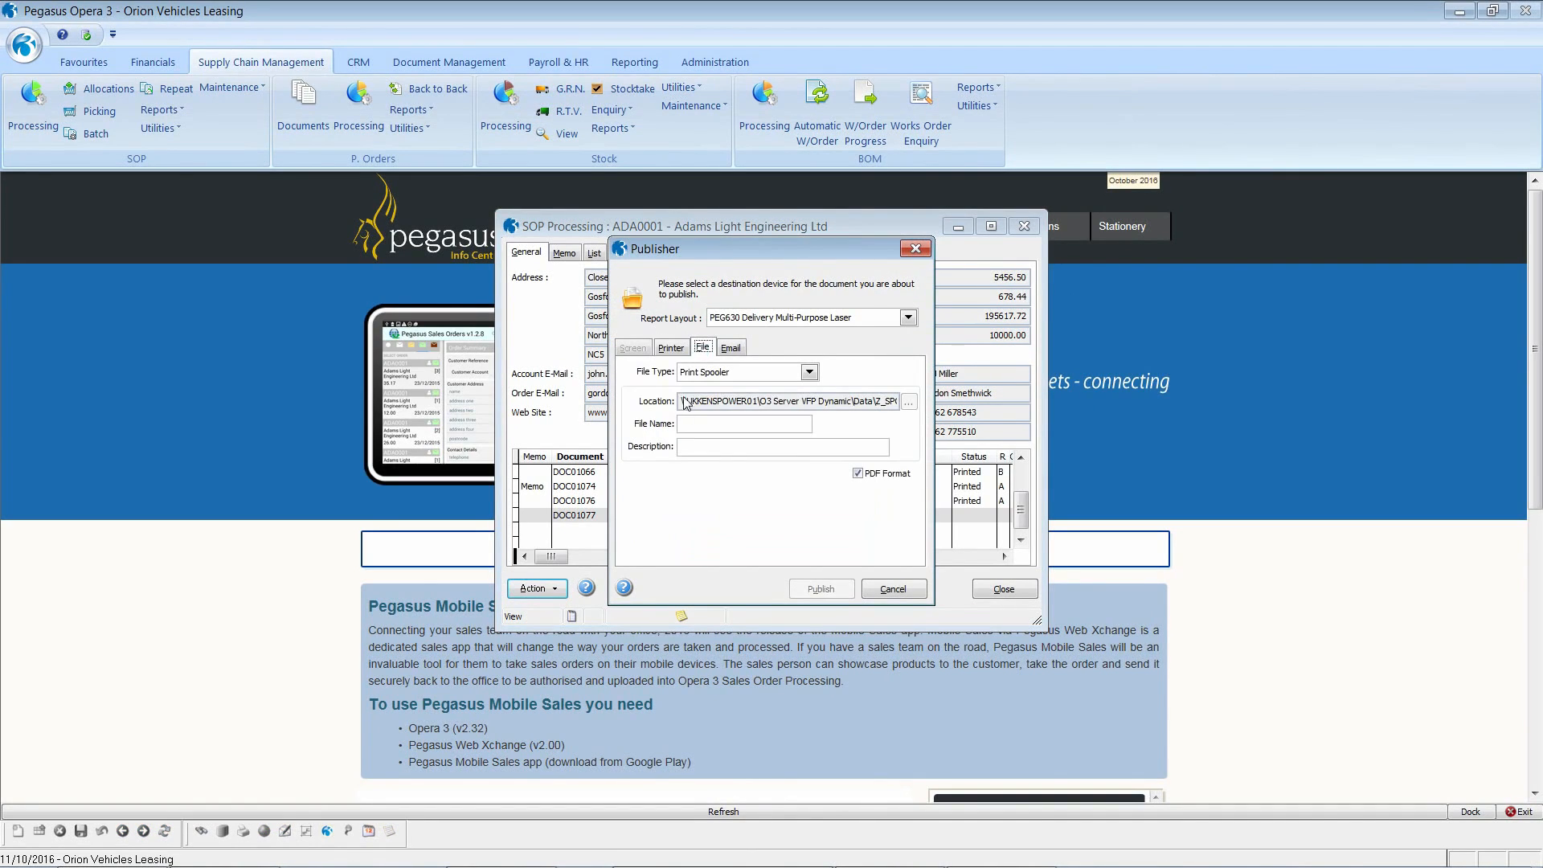
{"action": "left_click", "coordinate": [687, 425]}
{"action": "type", "text": "a"}
{"action": "left_click", "coordinate": [688, 447]}
{"action": "left_click", "coordinate": [768, 451]}
{"action": "left_click", "coordinate": [828, 591]}
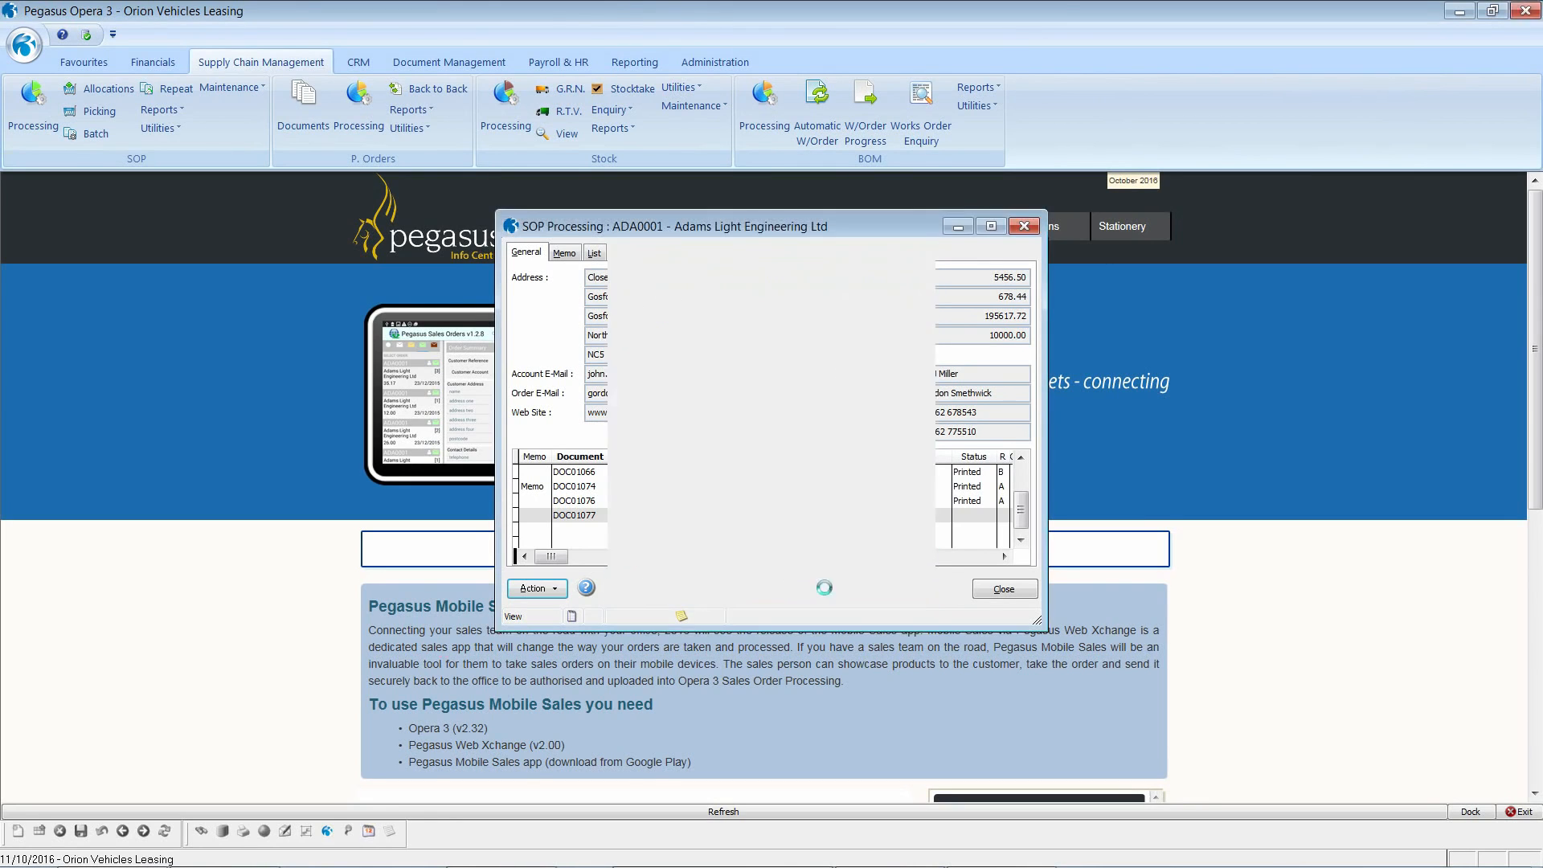
{"action": "left_click", "coordinate": [850, 511]}
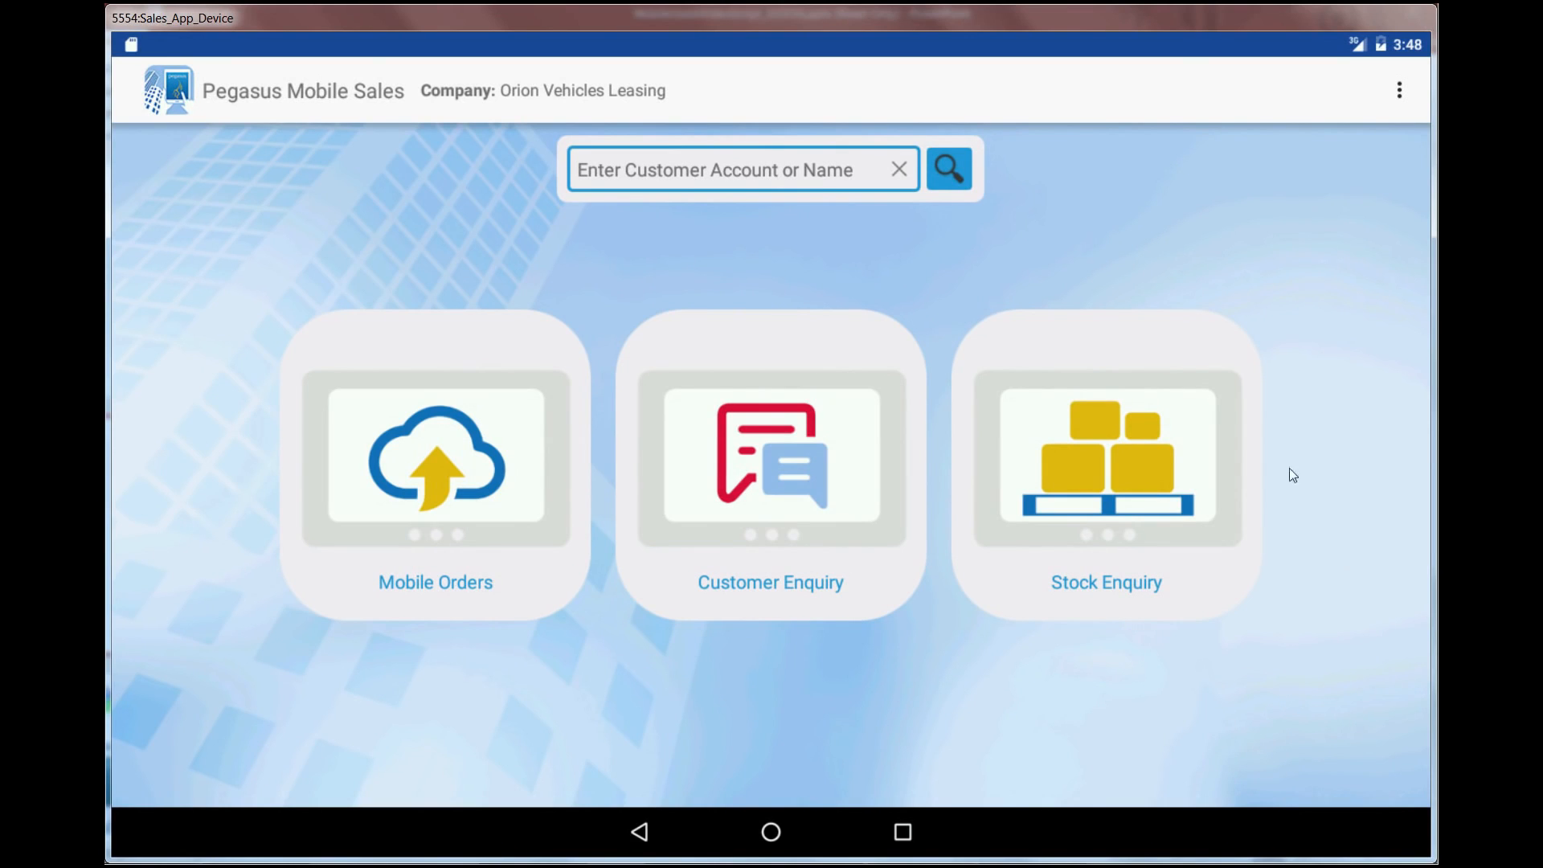
- Switch to Pegasus Mobile Sales and refresh the customer, outstanding invoice, mobile order, order, and product and pricing data, without product images
{"action": "left_click", "coordinate": [1399, 93]}
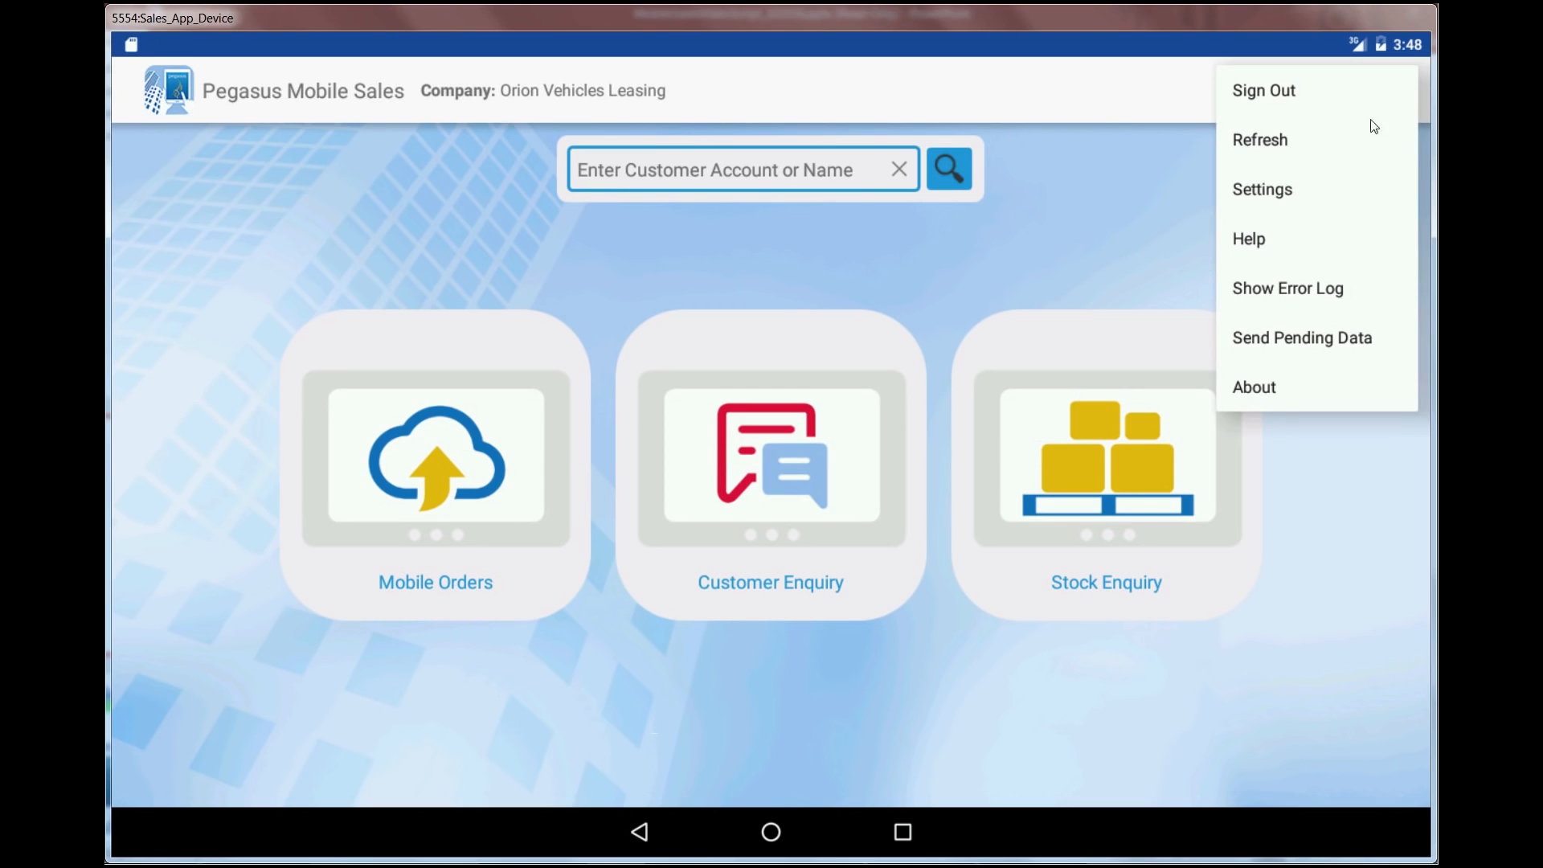
{"action": "left_click", "coordinate": [1260, 145]}
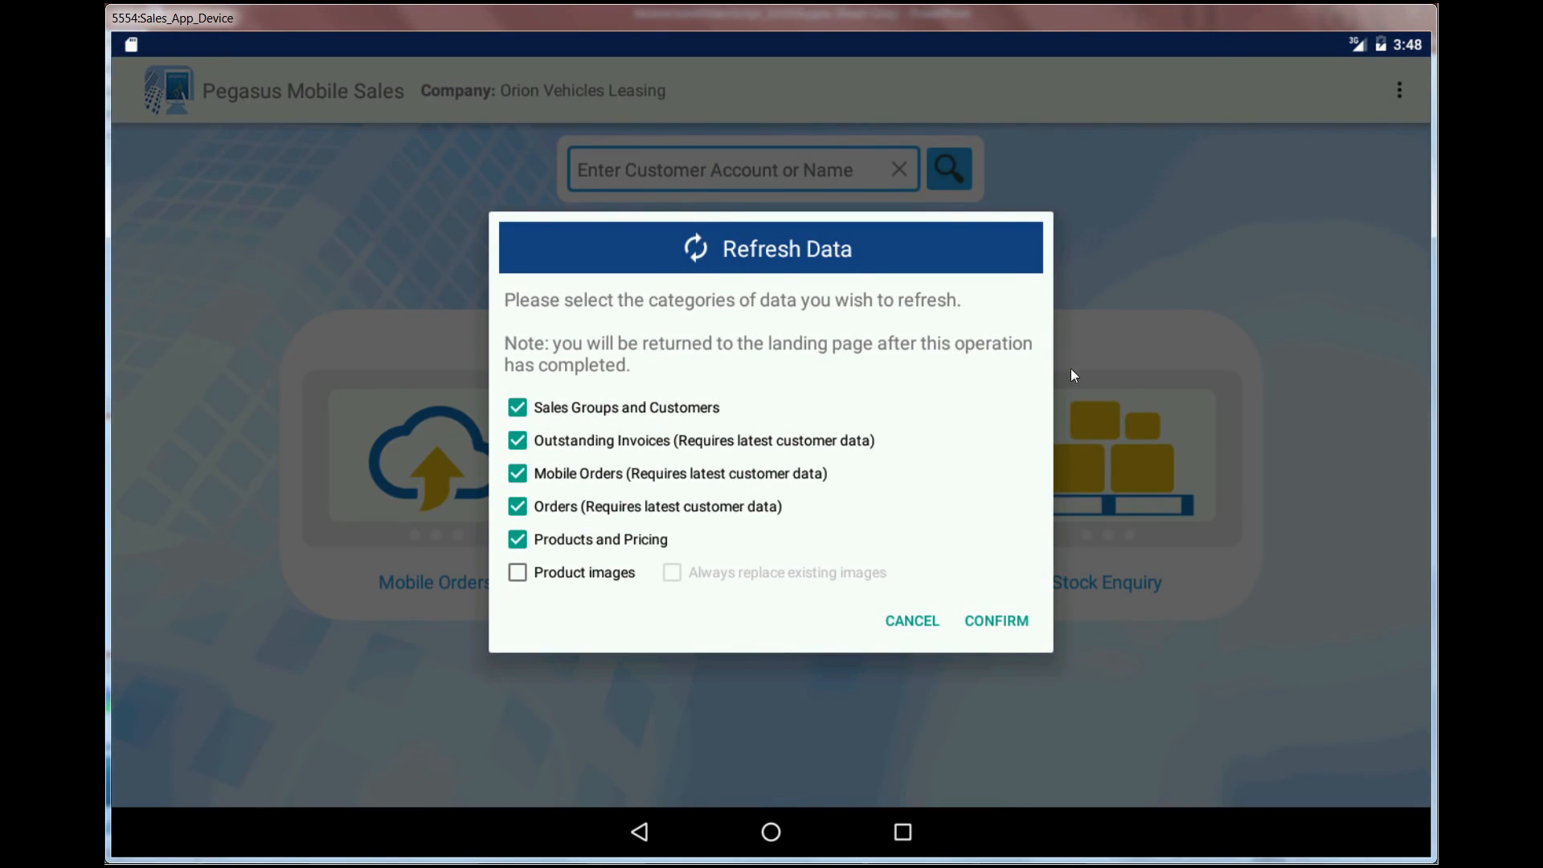
{"action": "left_click", "coordinate": [996, 627]}
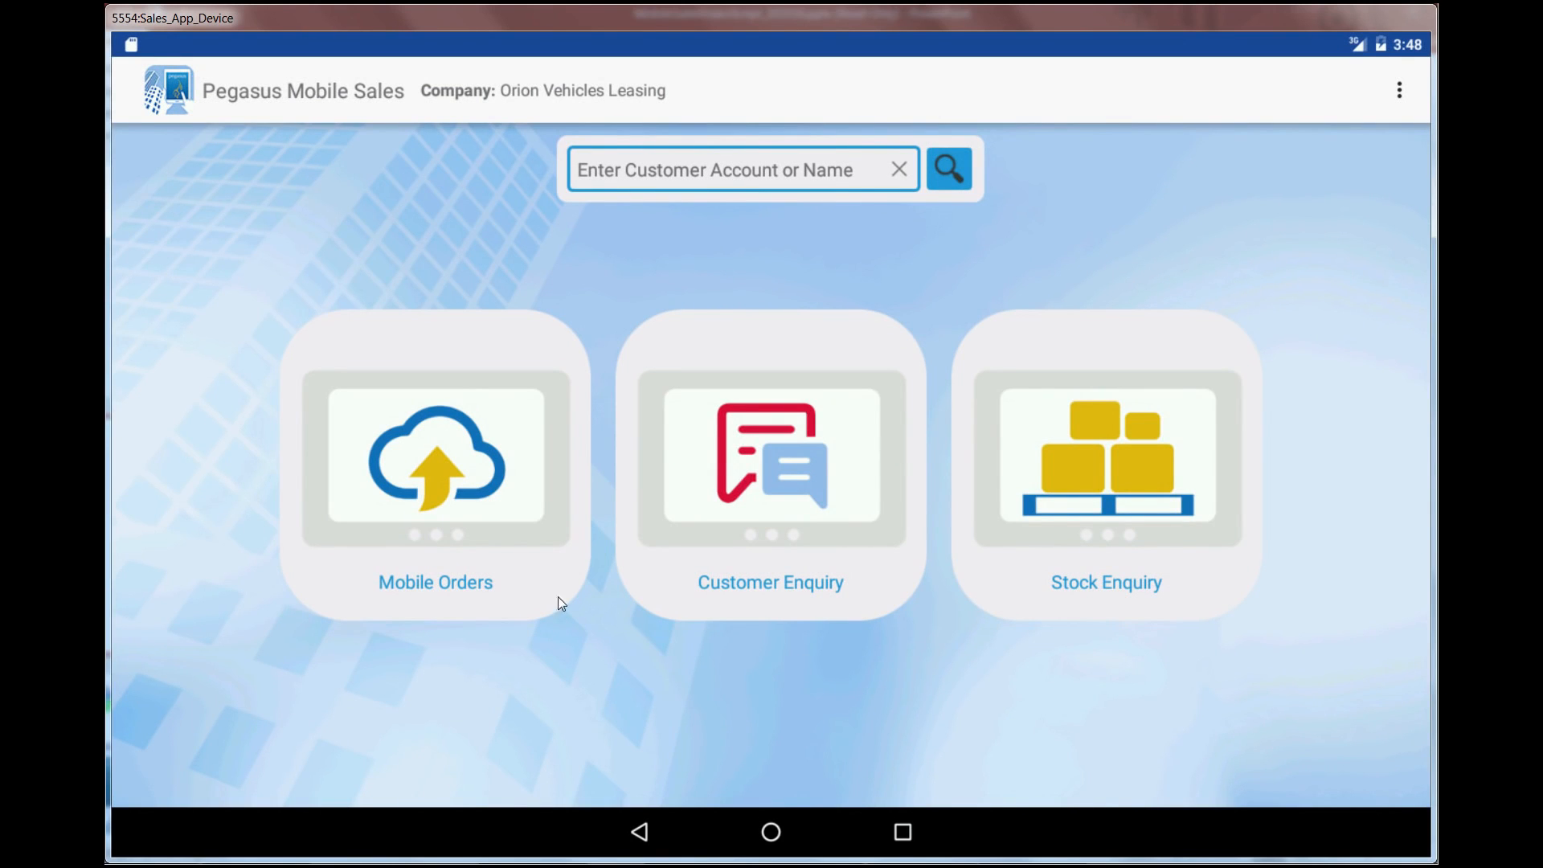
- Review the status of mobile orders P/O 1000 and P/O 0935, including the rejection reason, and return to the landing page
{"action": "left_click", "coordinate": [422, 468]}
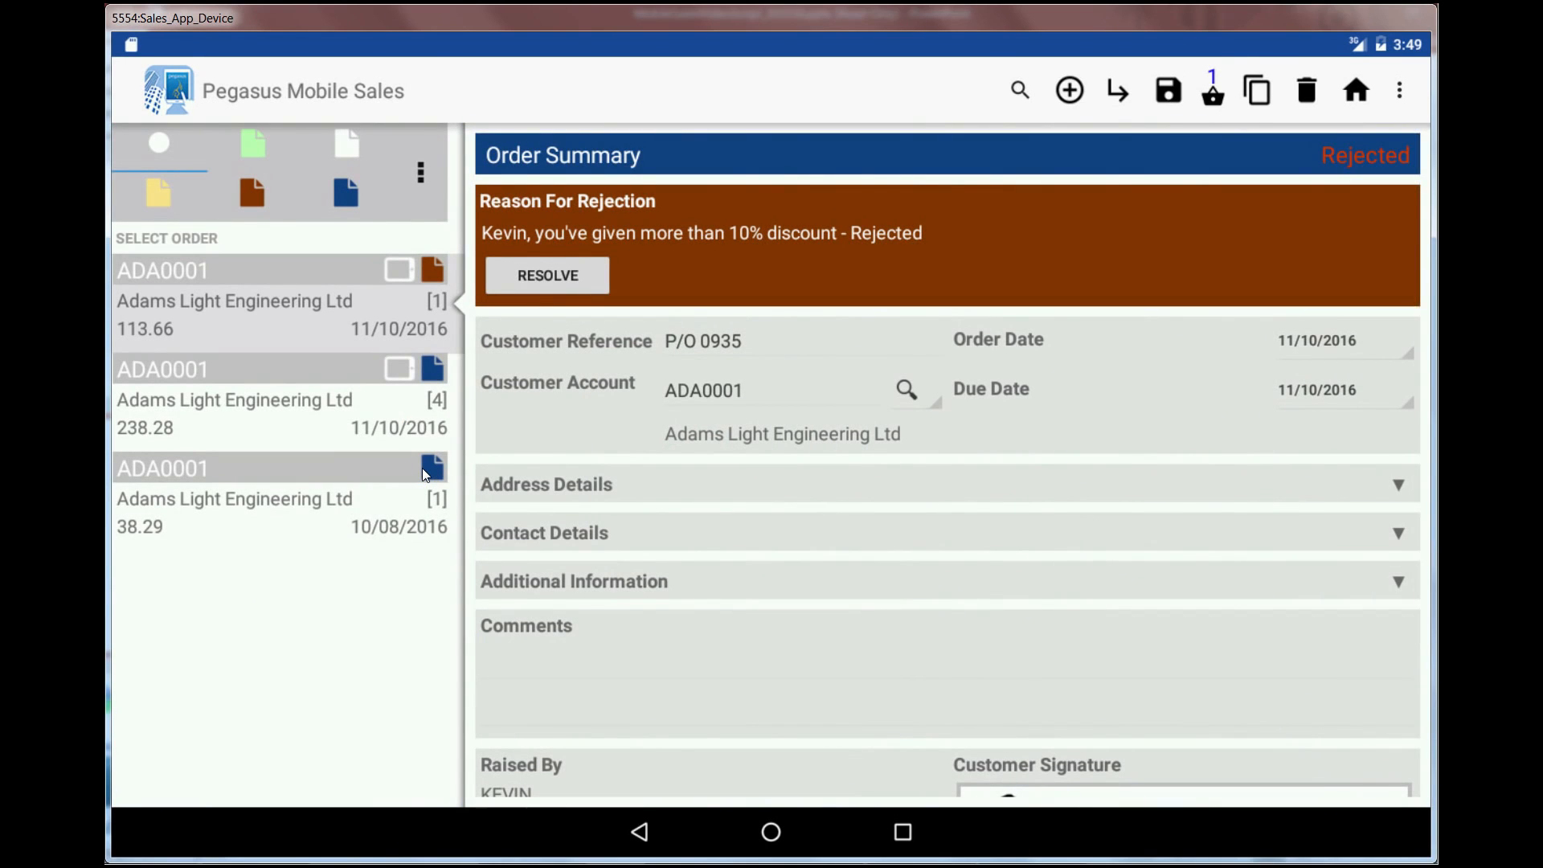
{"action": "left_click", "coordinate": [273, 404]}
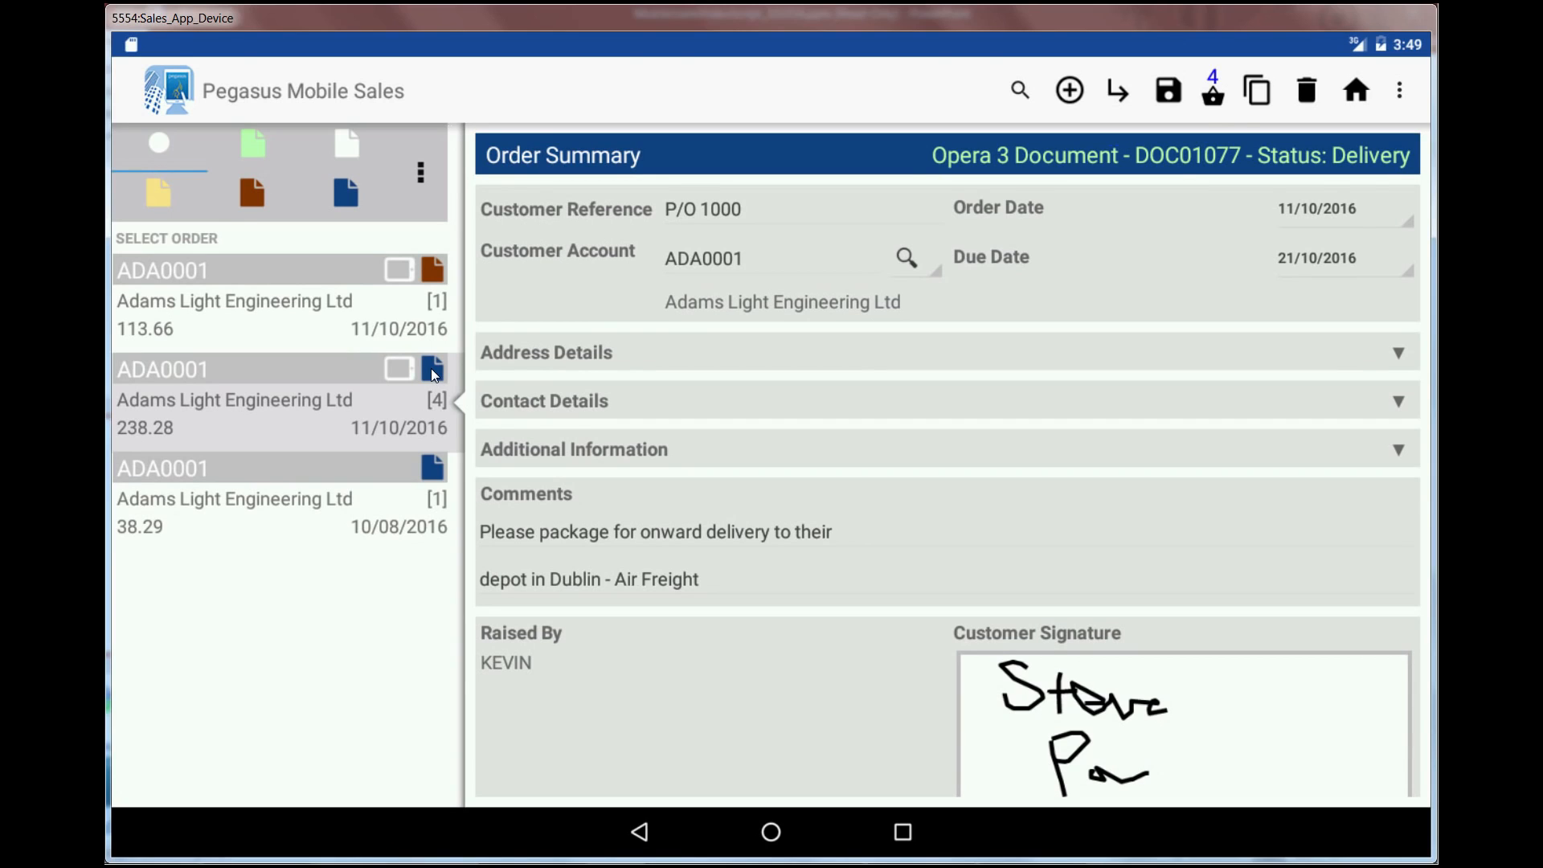
{"action": "left_click", "coordinate": [435, 276]}
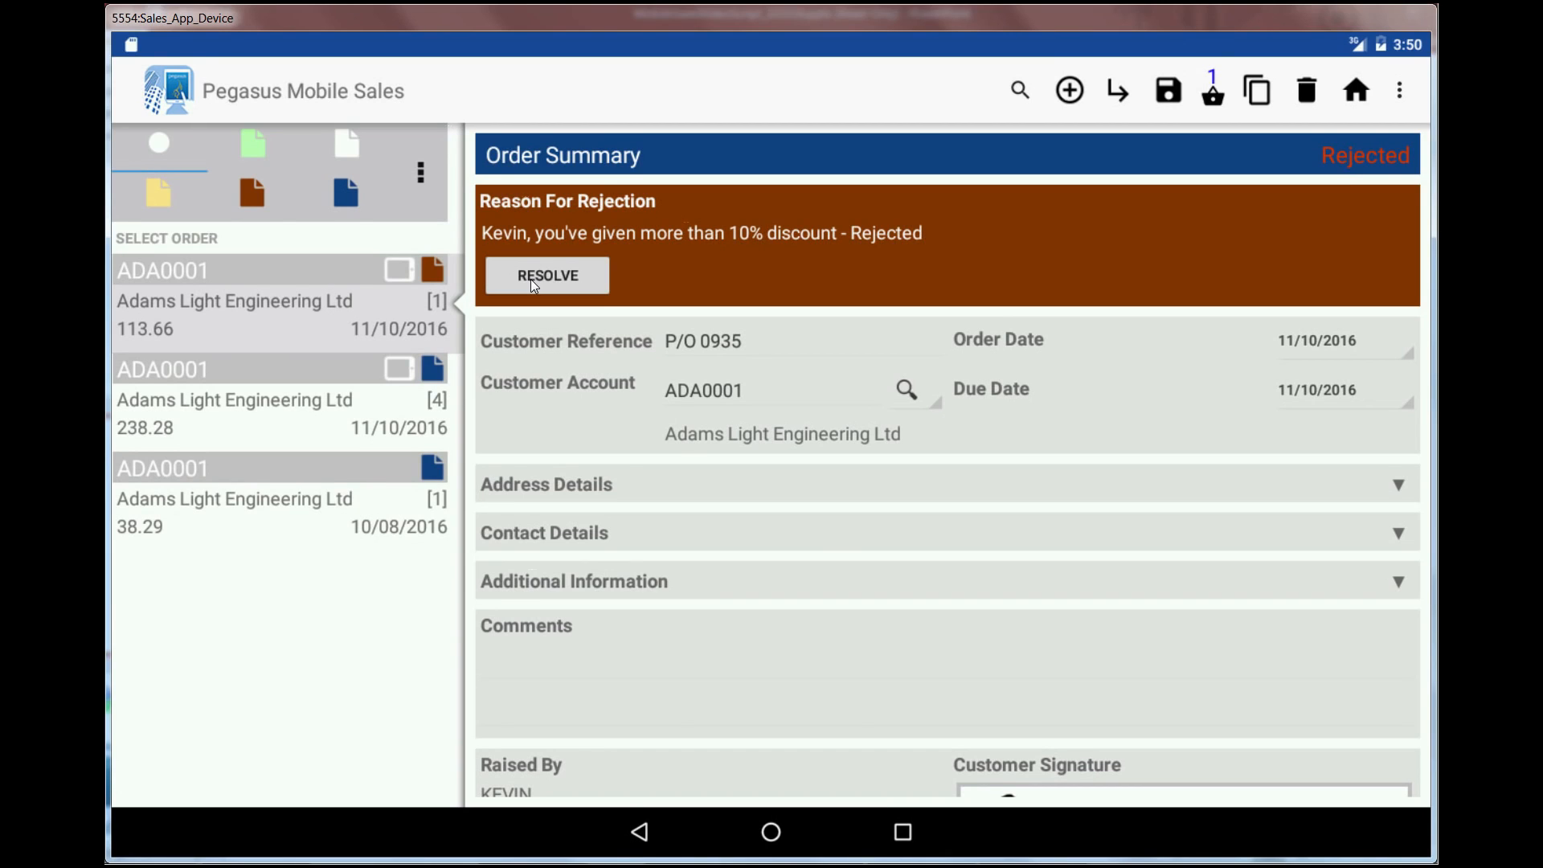
{"action": "left_click", "coordinate": [1356, 90]}
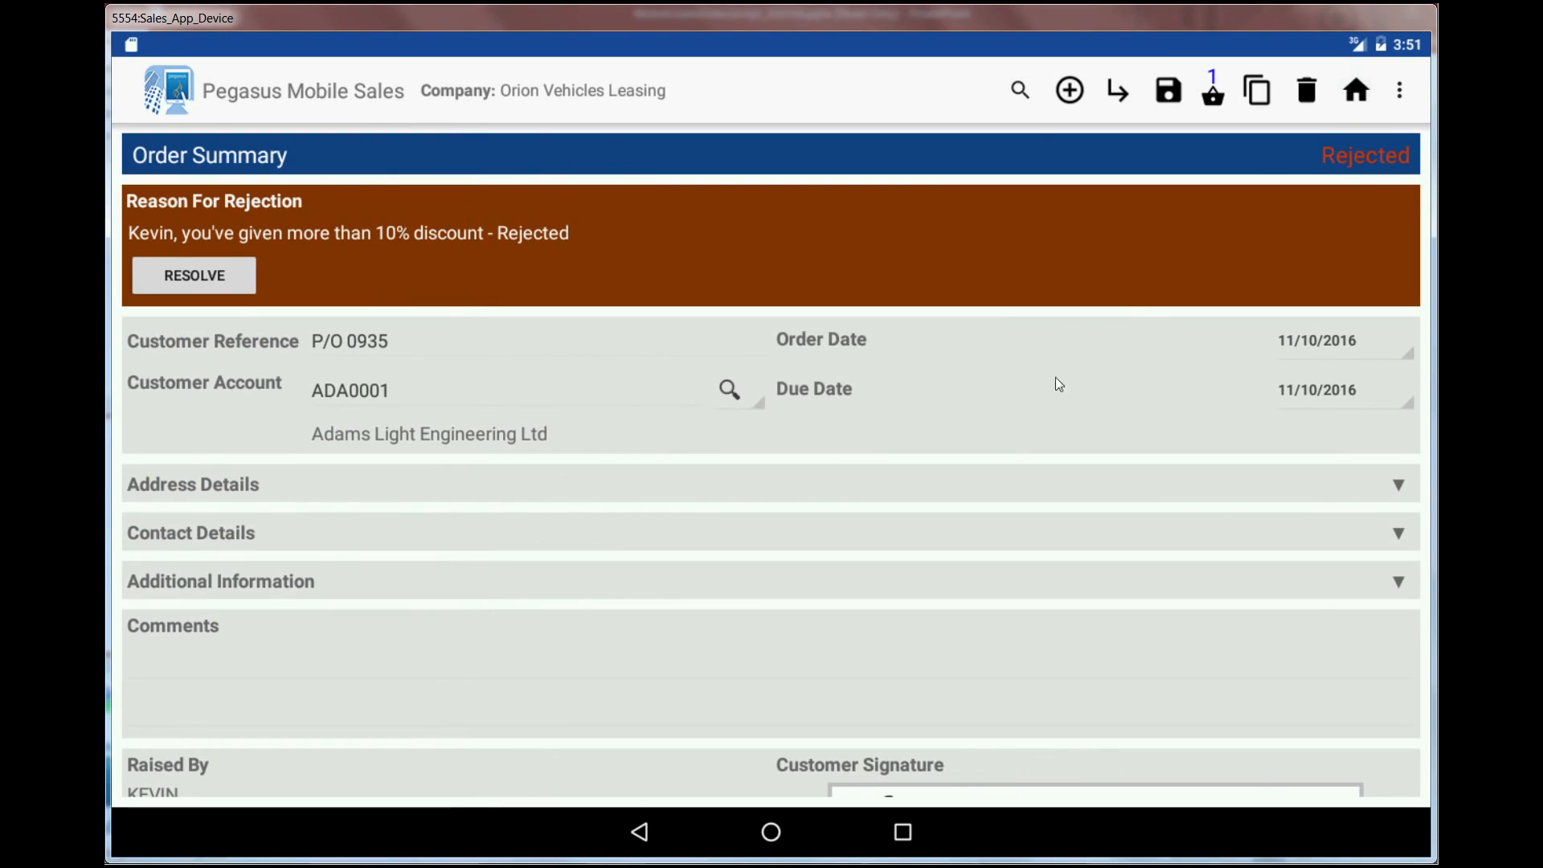
- Search the stock enquiry for "car", review the products' prices and stock levels, and return to the landing page
{"action": "left_click", "coordinate": [1093, 447]}
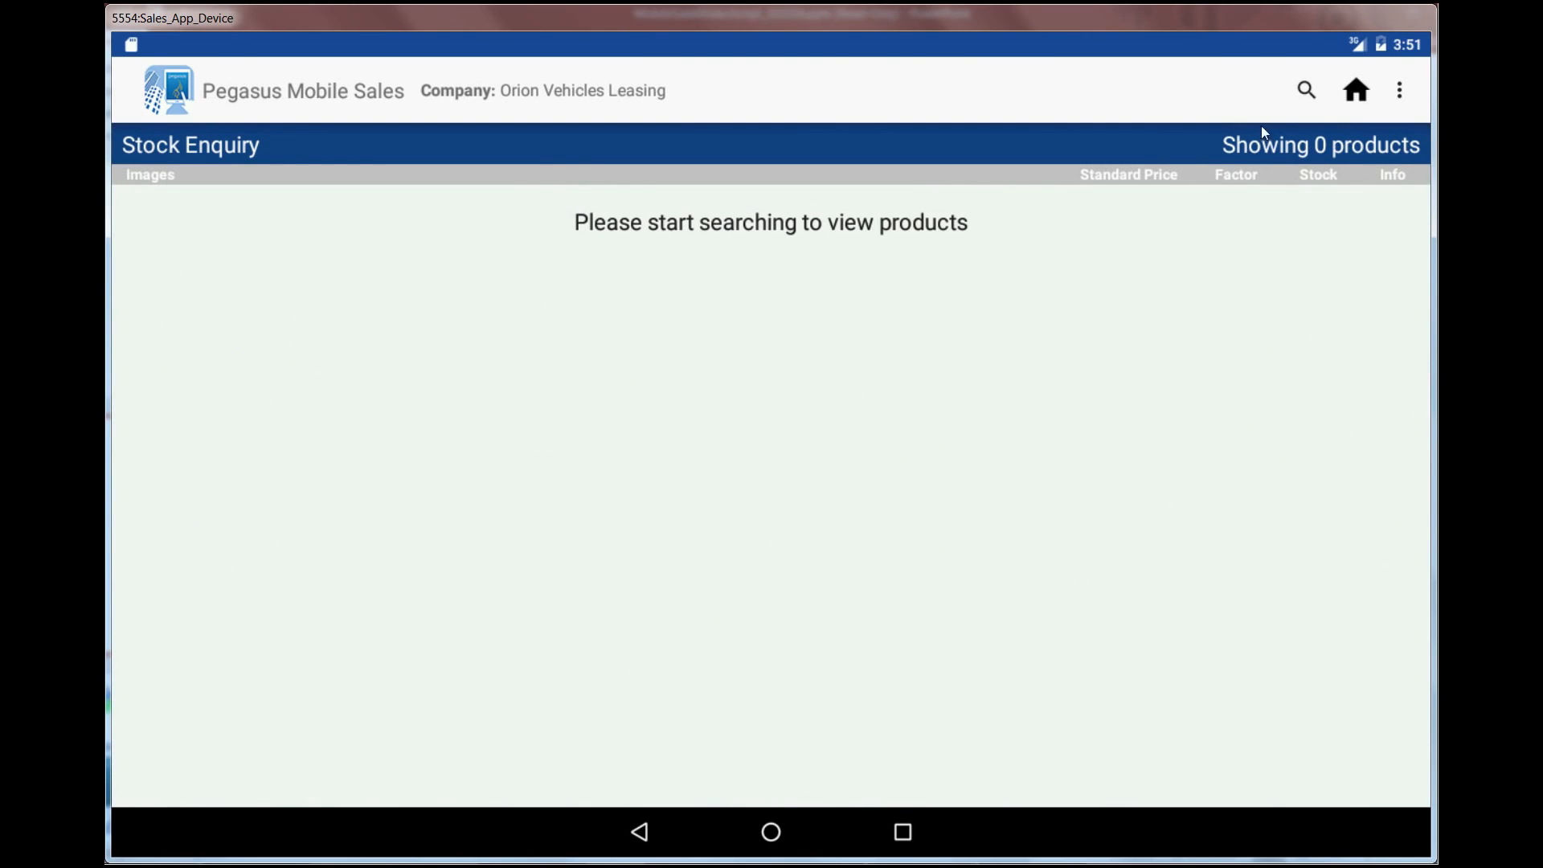
{"action": "left_click", "coordinate": [1306, 90]}
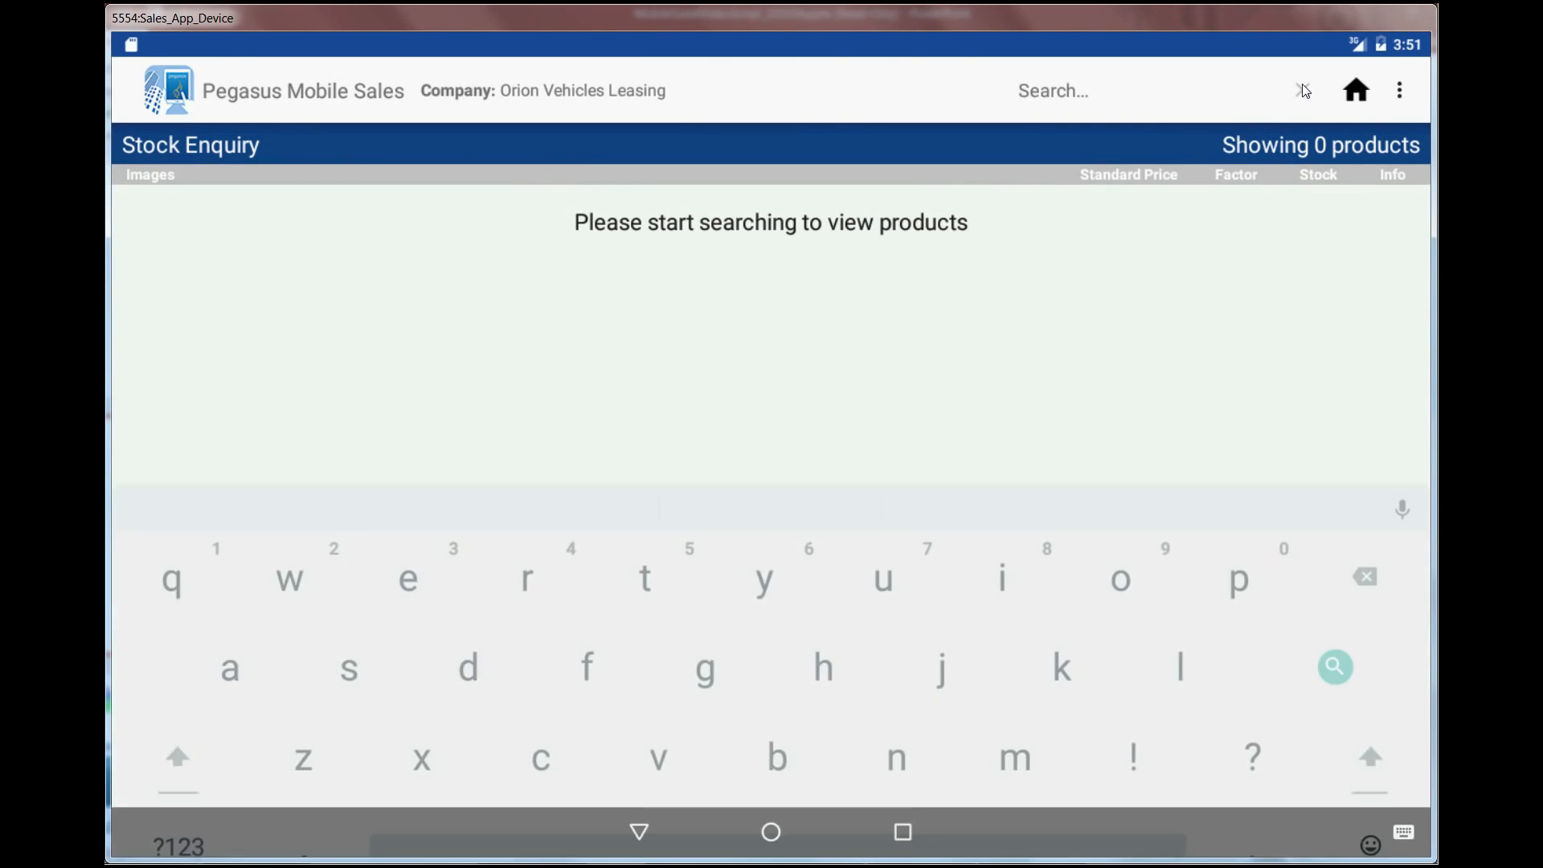
{"action": "type", "text": "car"}
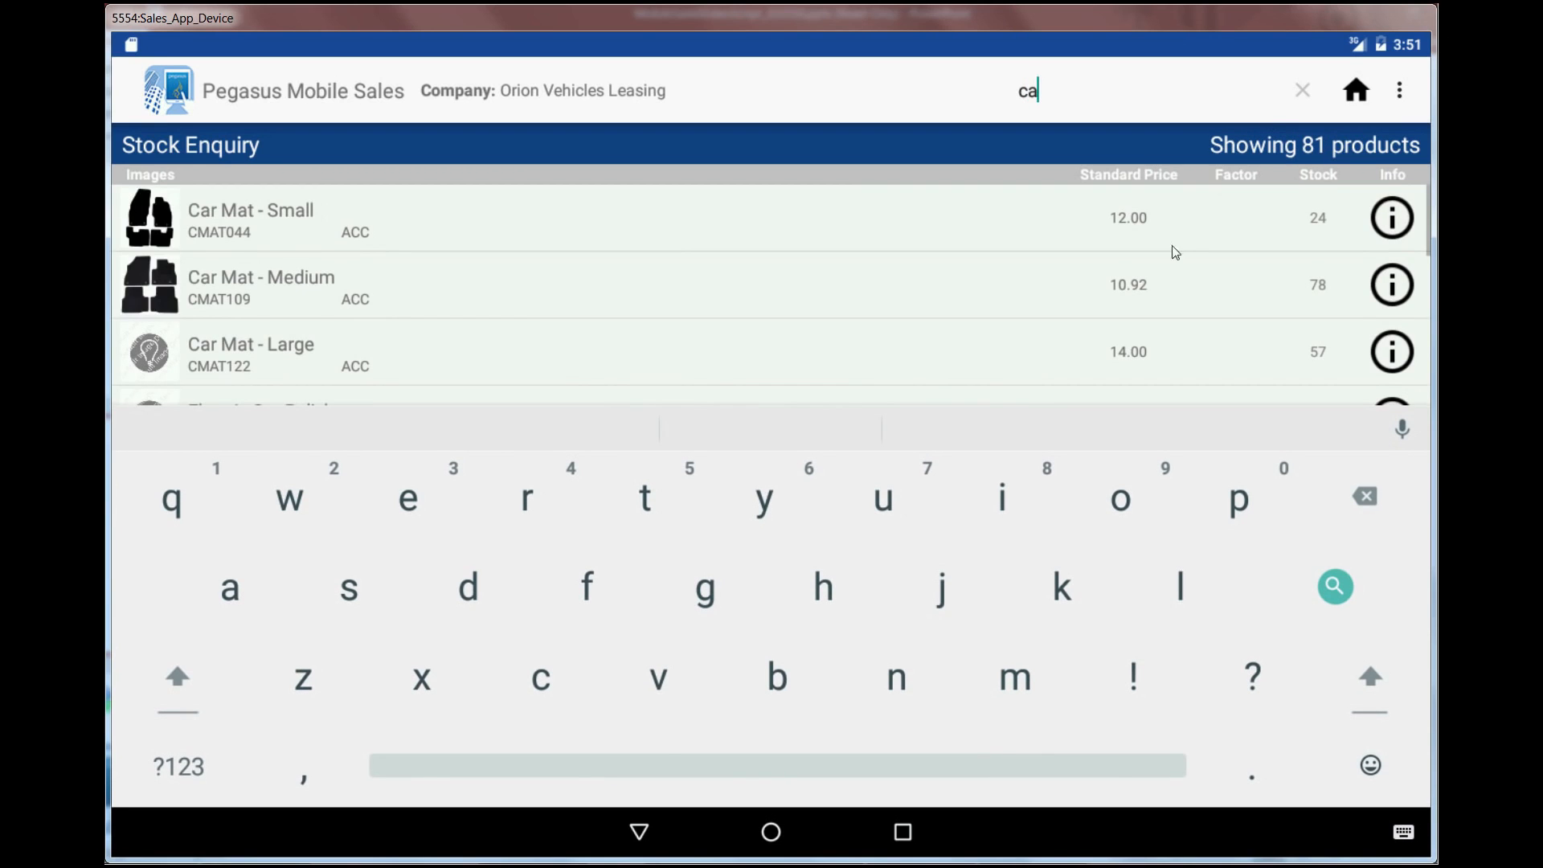
{"action": "left_click", "coordinate": [640, 832]}
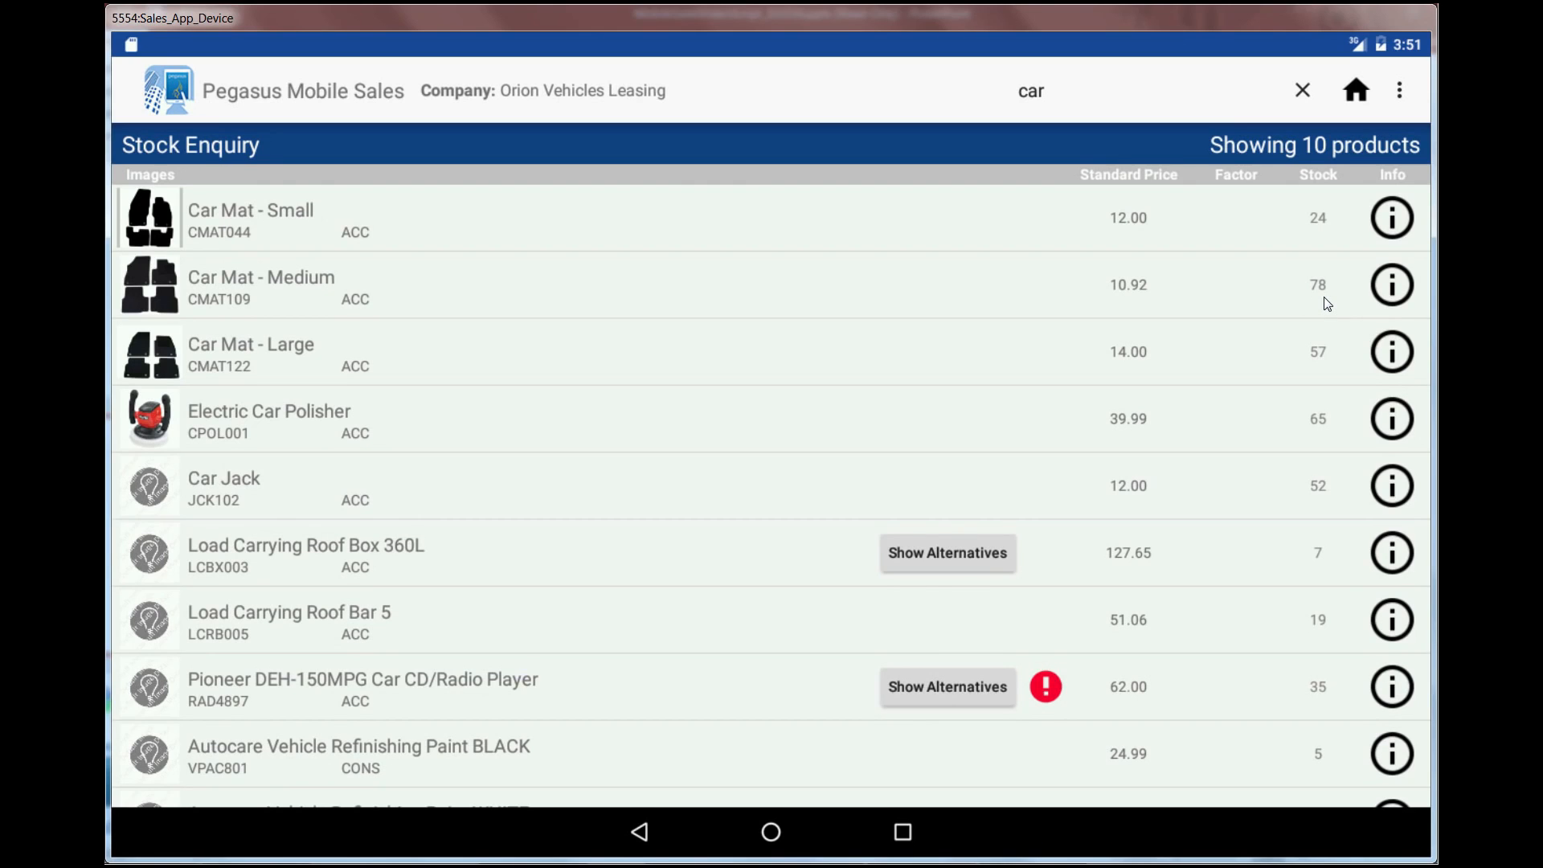
{"action": "left_click", "coordinate": [1358, 92]}
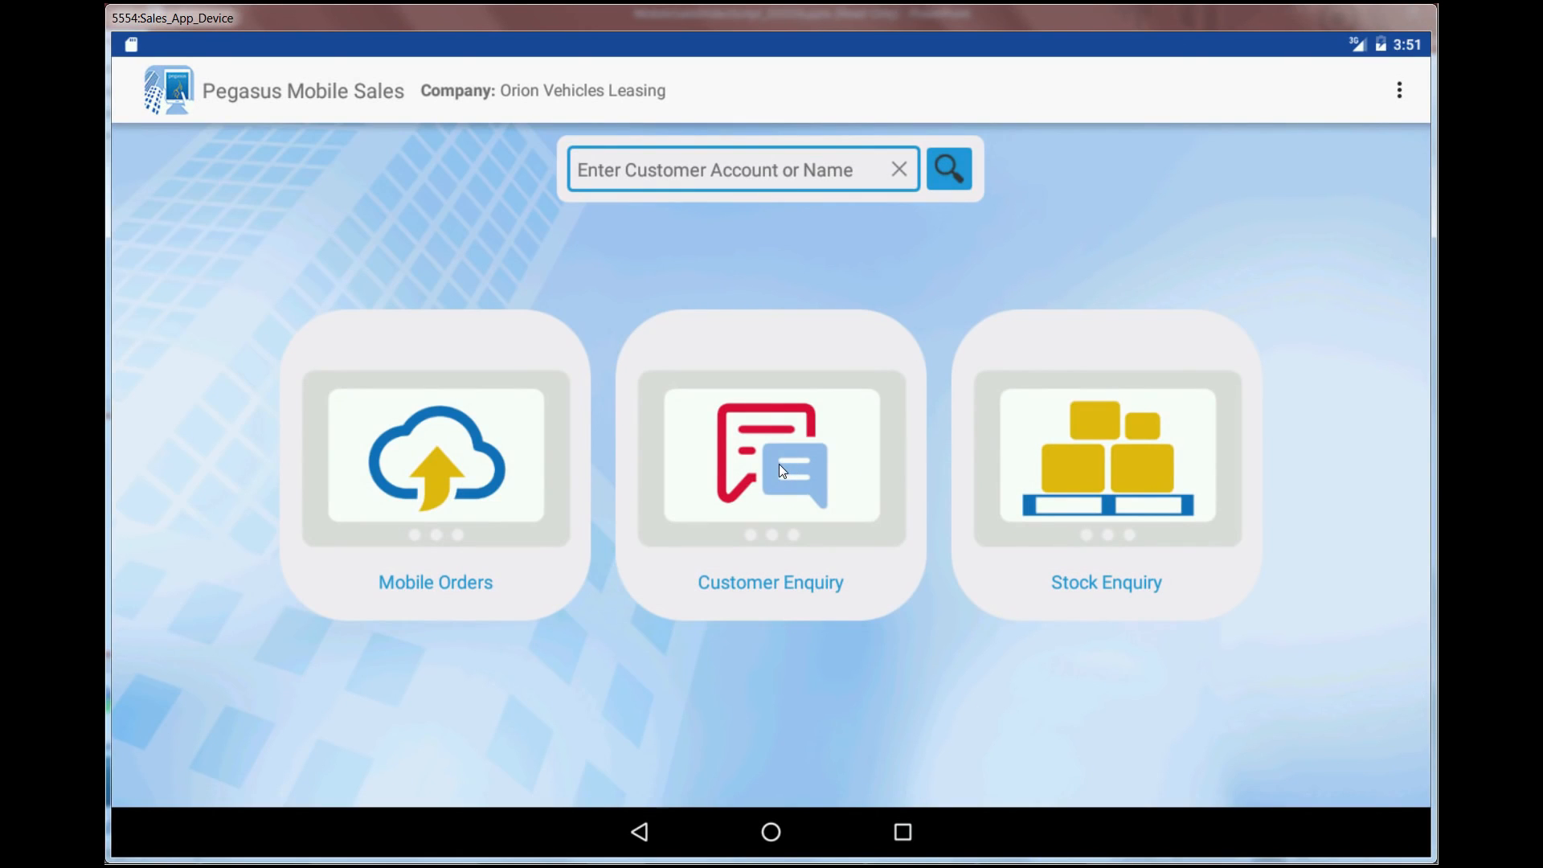
- Open the customer enquiry for Adams Light Engineering Ltd and examine its account details and outstanding invoices
{"action": "left_click", "coordinate": [779, 464]}
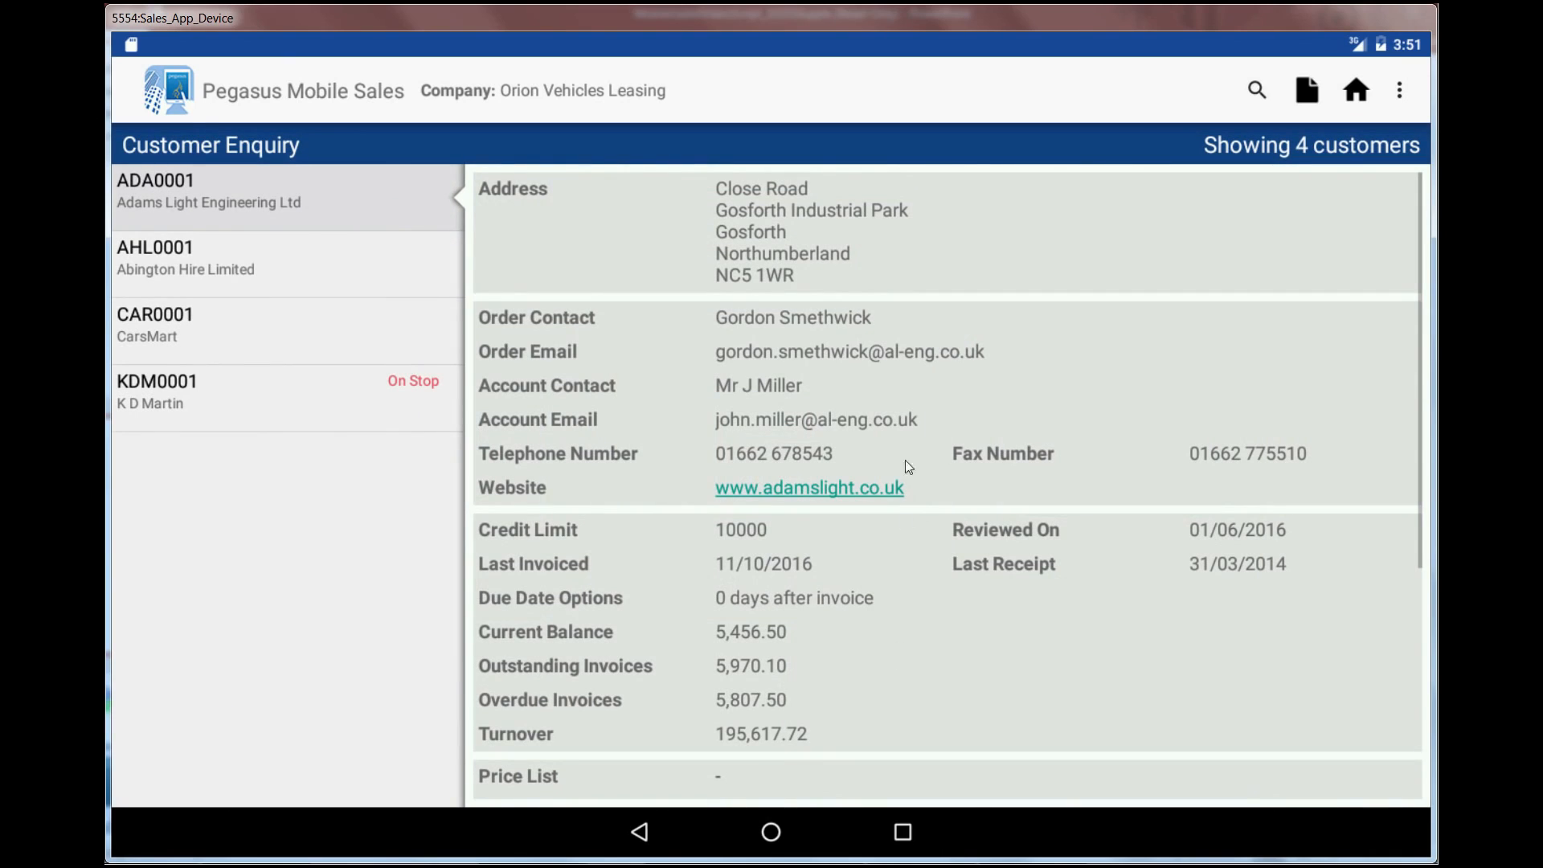
{"action": "scroll", "coordinate": [904, 354], "scroll_direction": "down", "scroll_amount": 5}
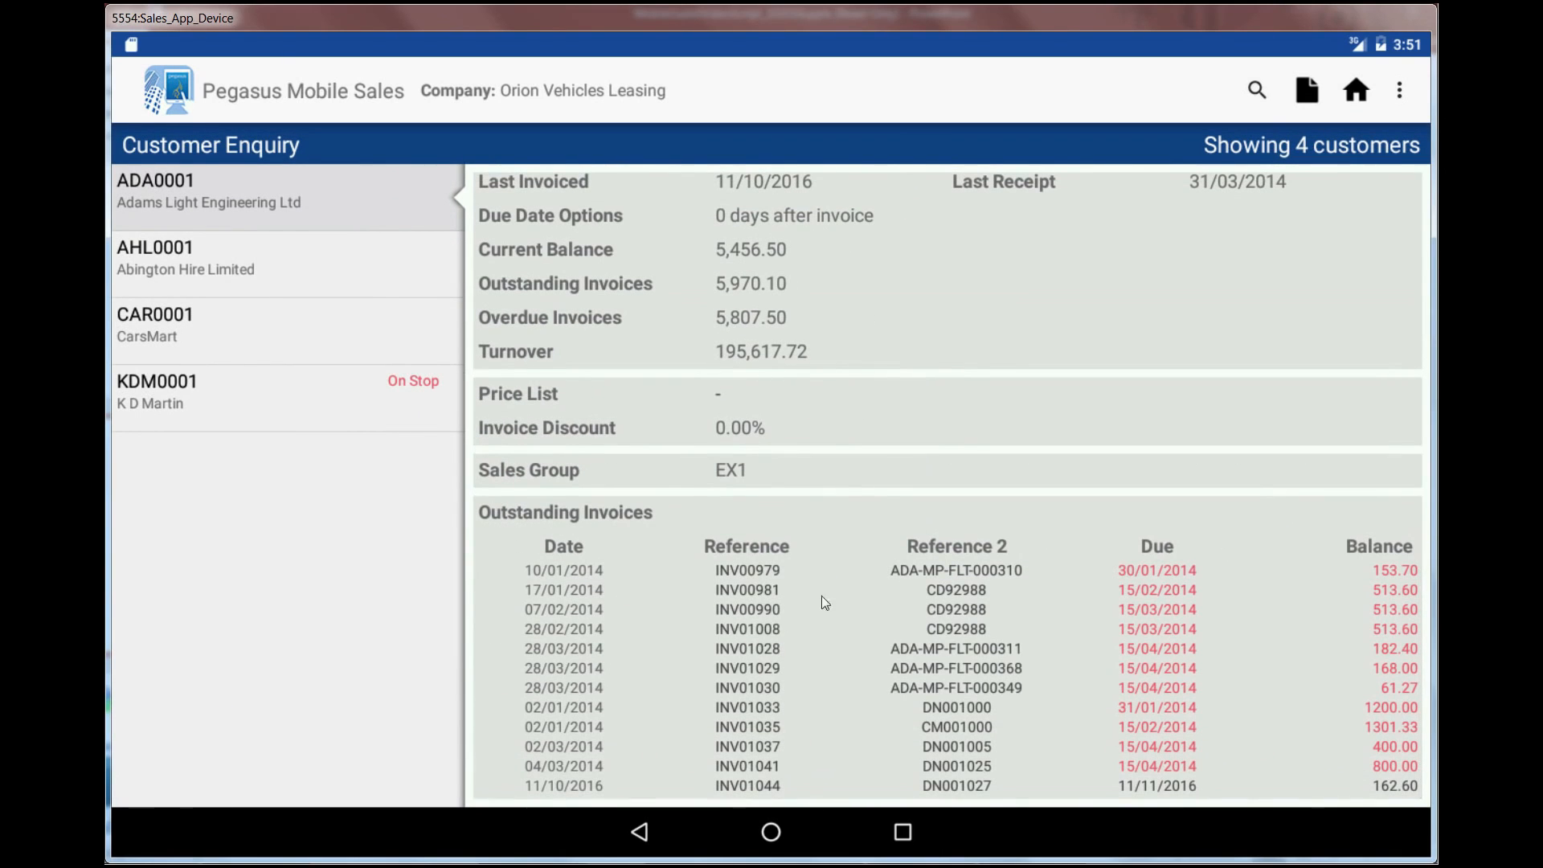